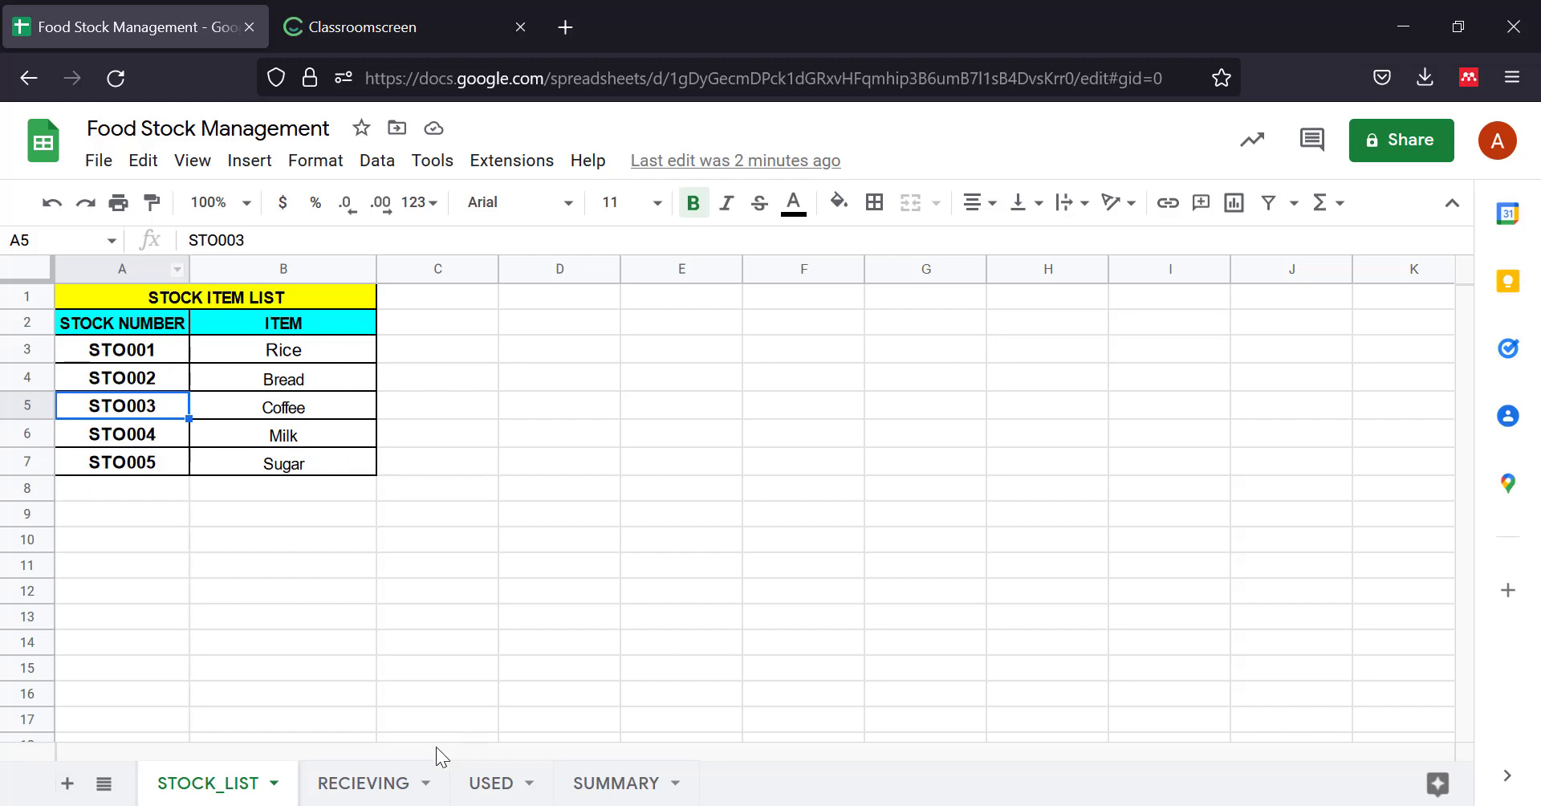
Review the table layouts on the RECIEVING, USED and SUMMARY sheets and the stock numbers on STOCK_LIST.
click(371, 784)
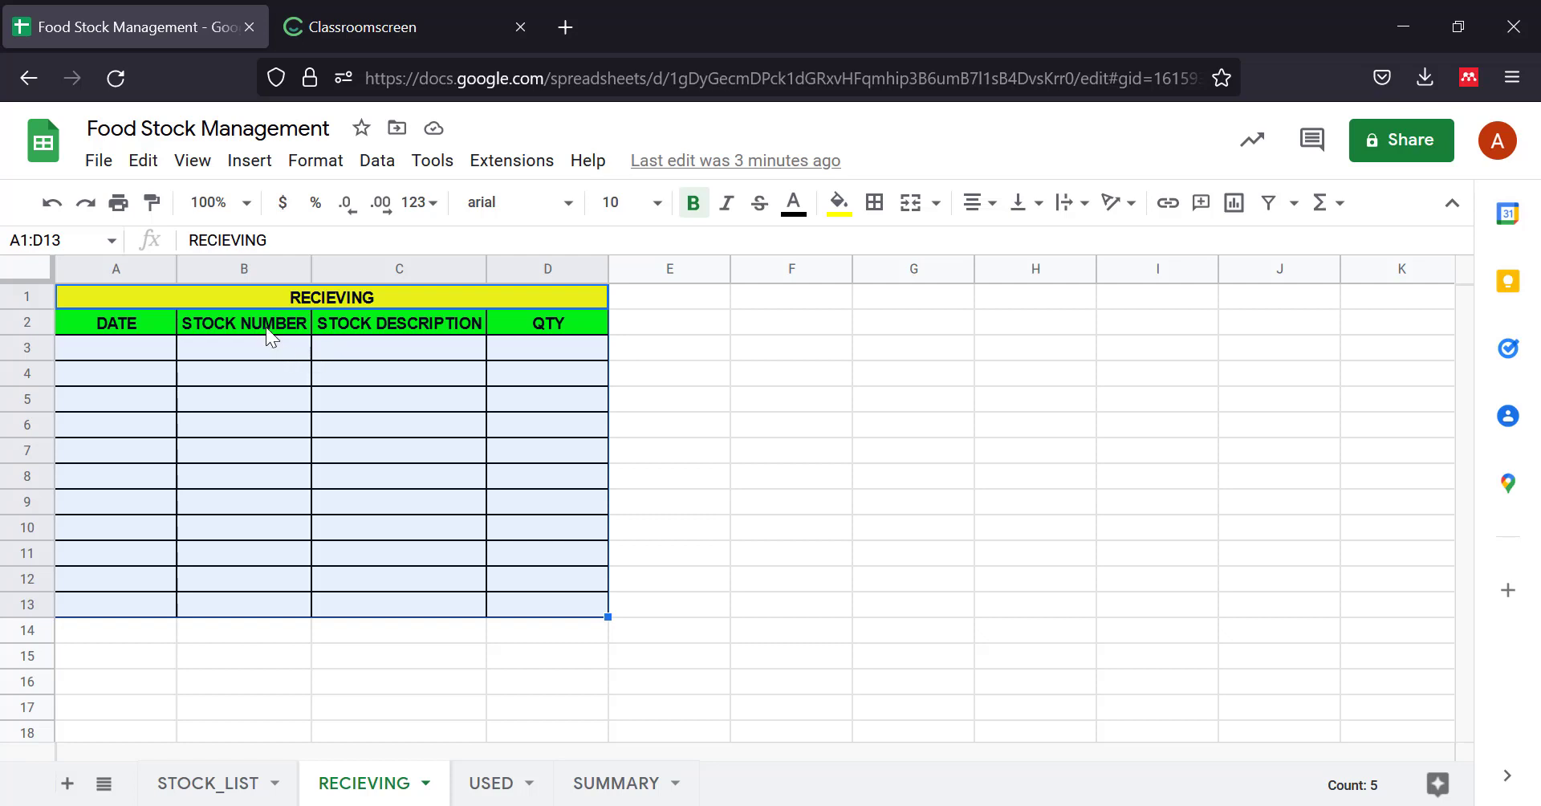
click(491, 783)
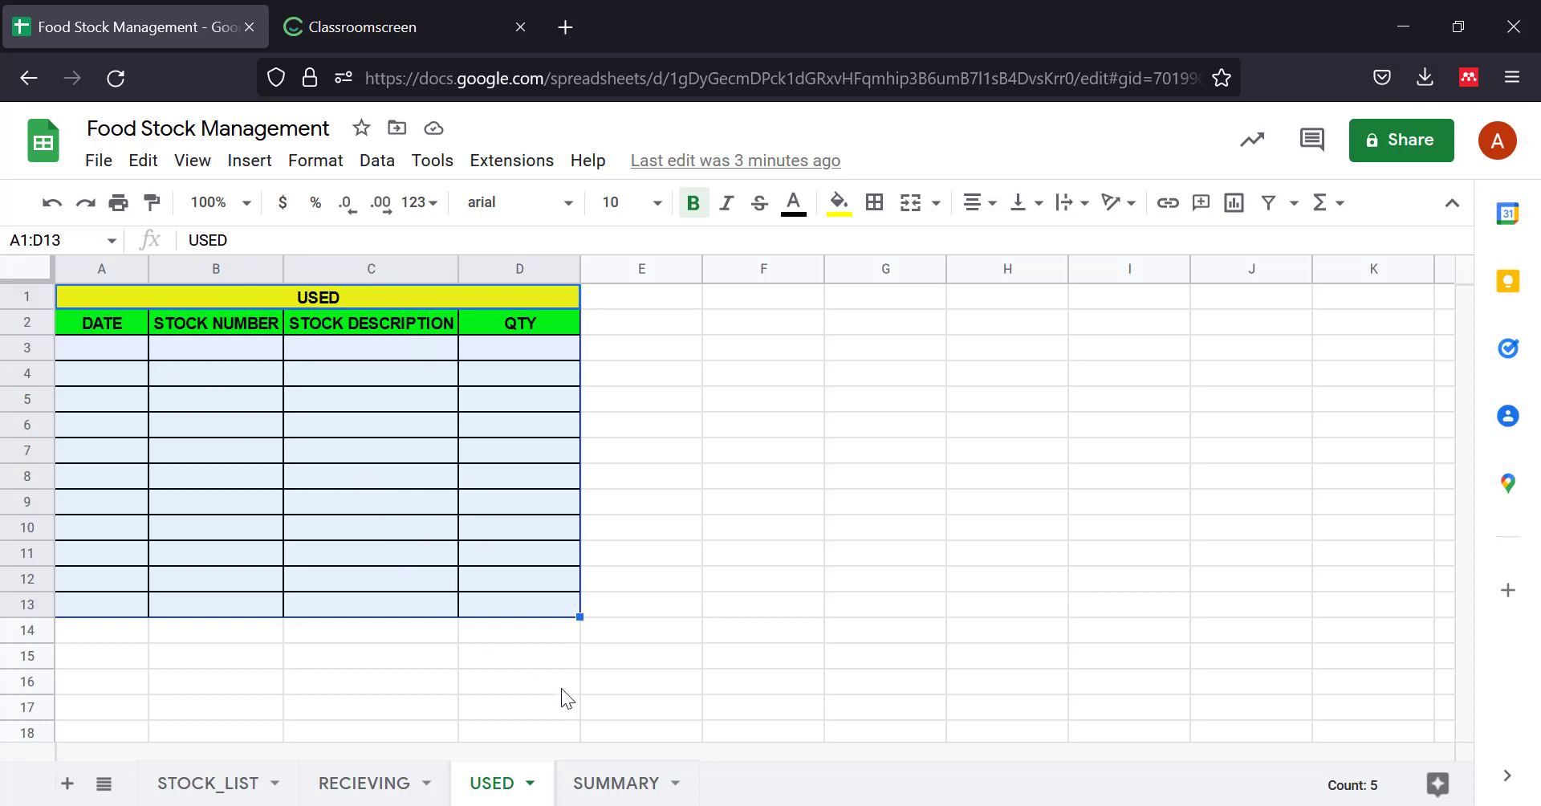
click(597, 780)
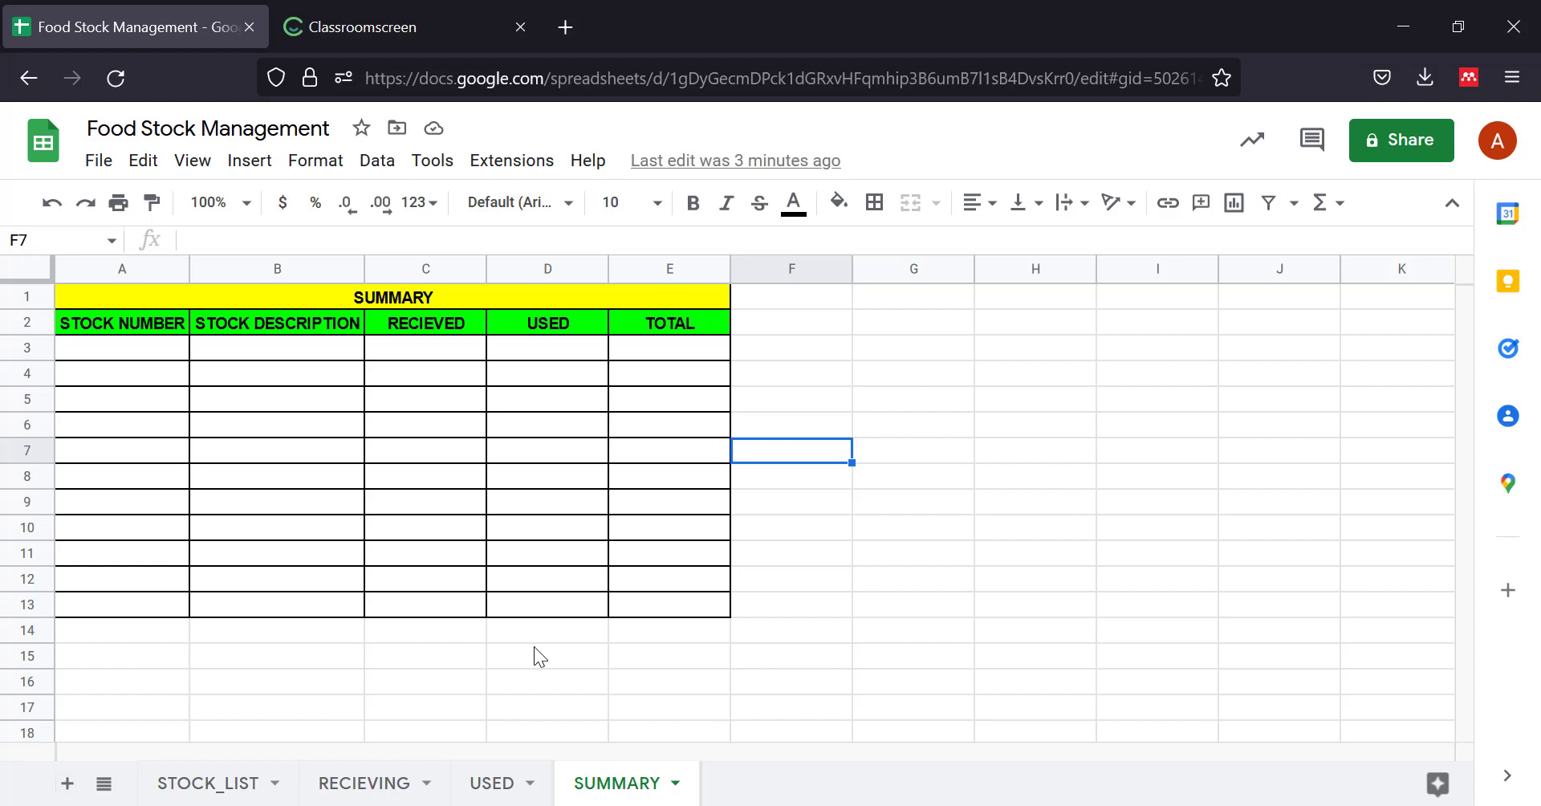
click(211, 784)
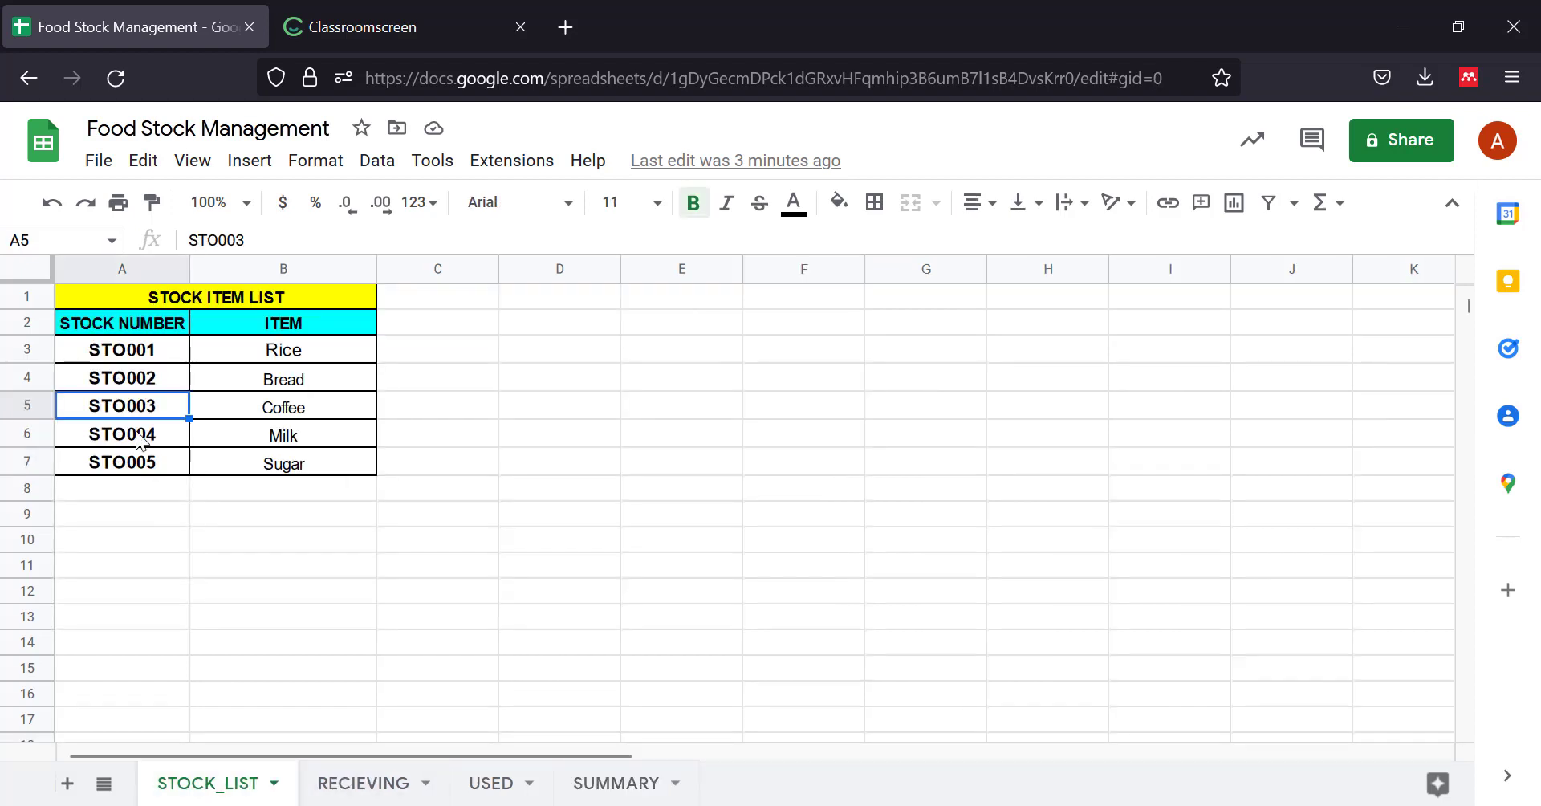
click(183, 514)
click(112, 358)
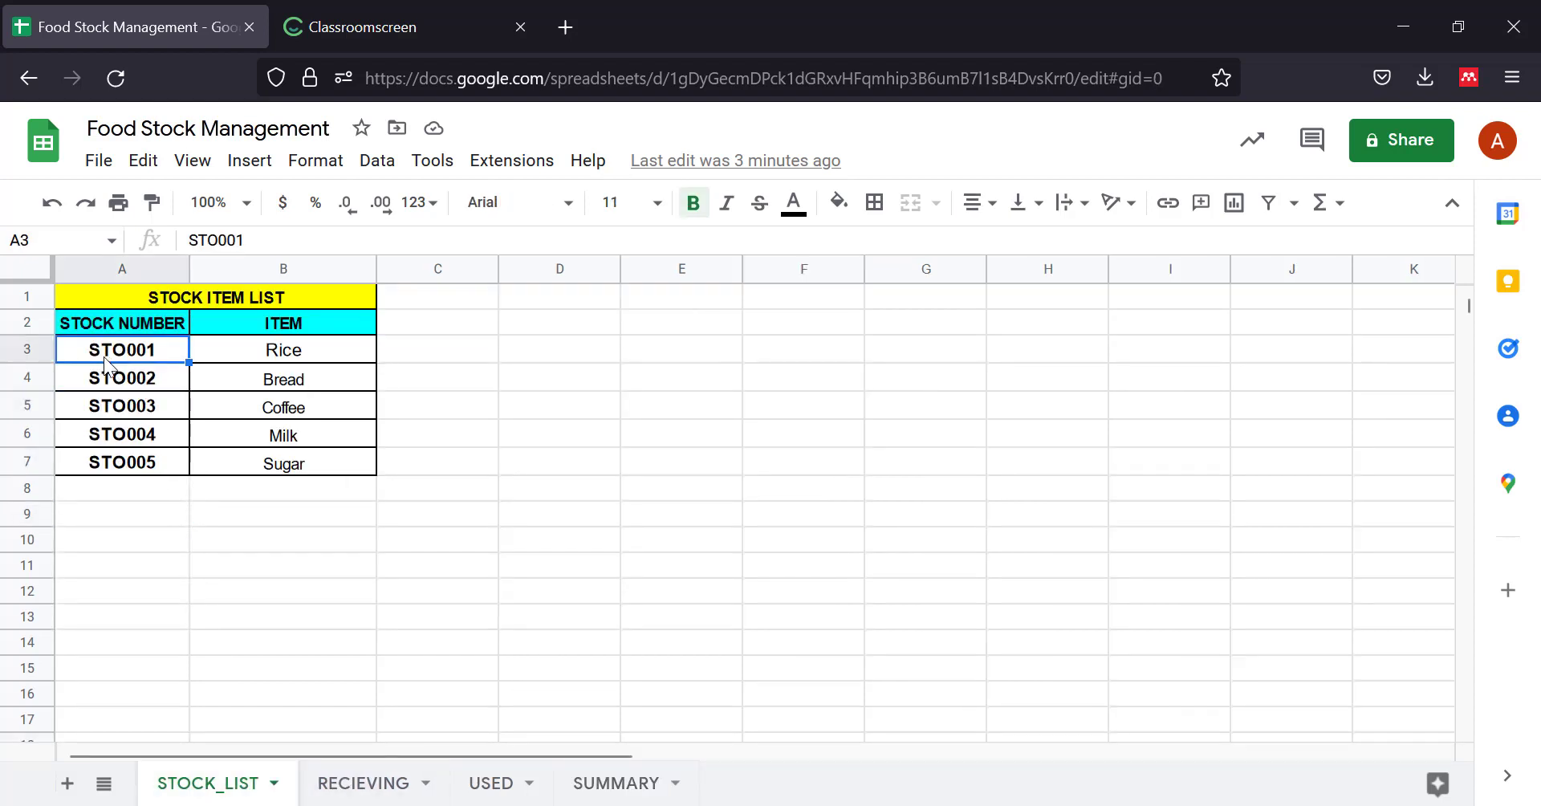
click(110, 382)
click(127, 416)
click(138, 437)
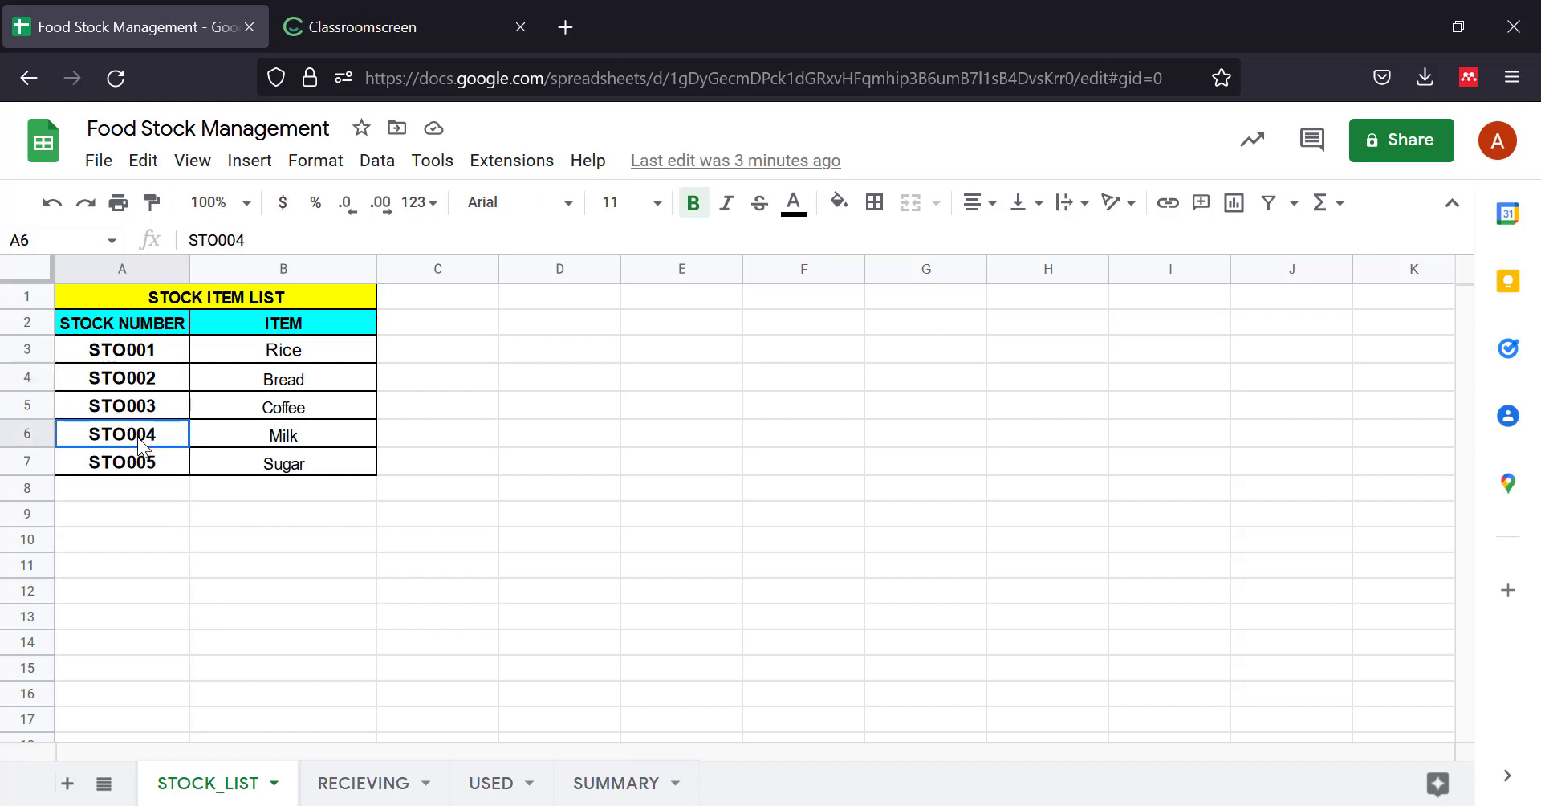
Examine the date and stock number columns on RECIEVING against the stock numbers and items on STOCK_LIST.
click(354, 777)
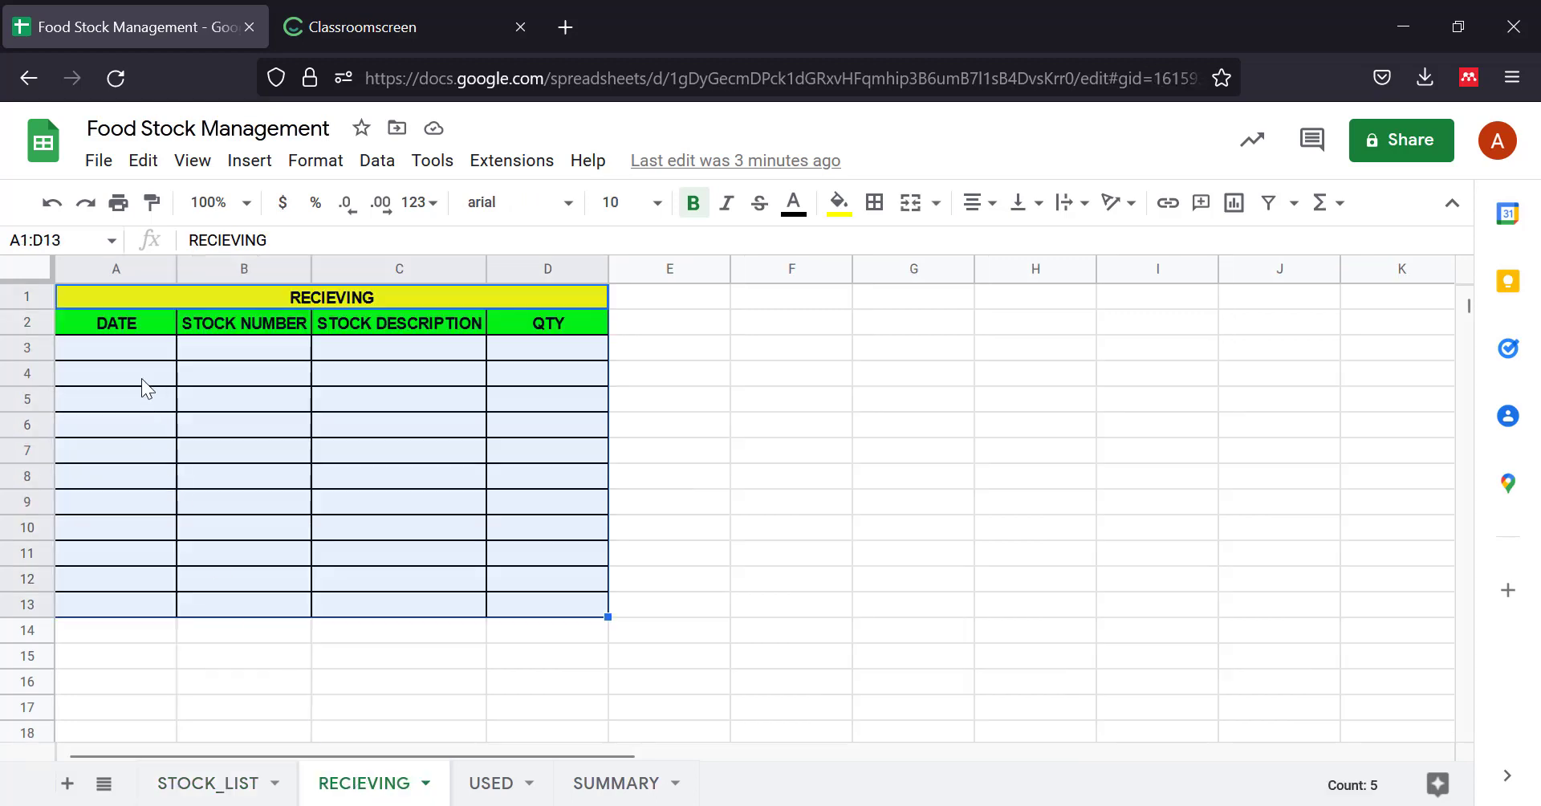
click(137, 353)
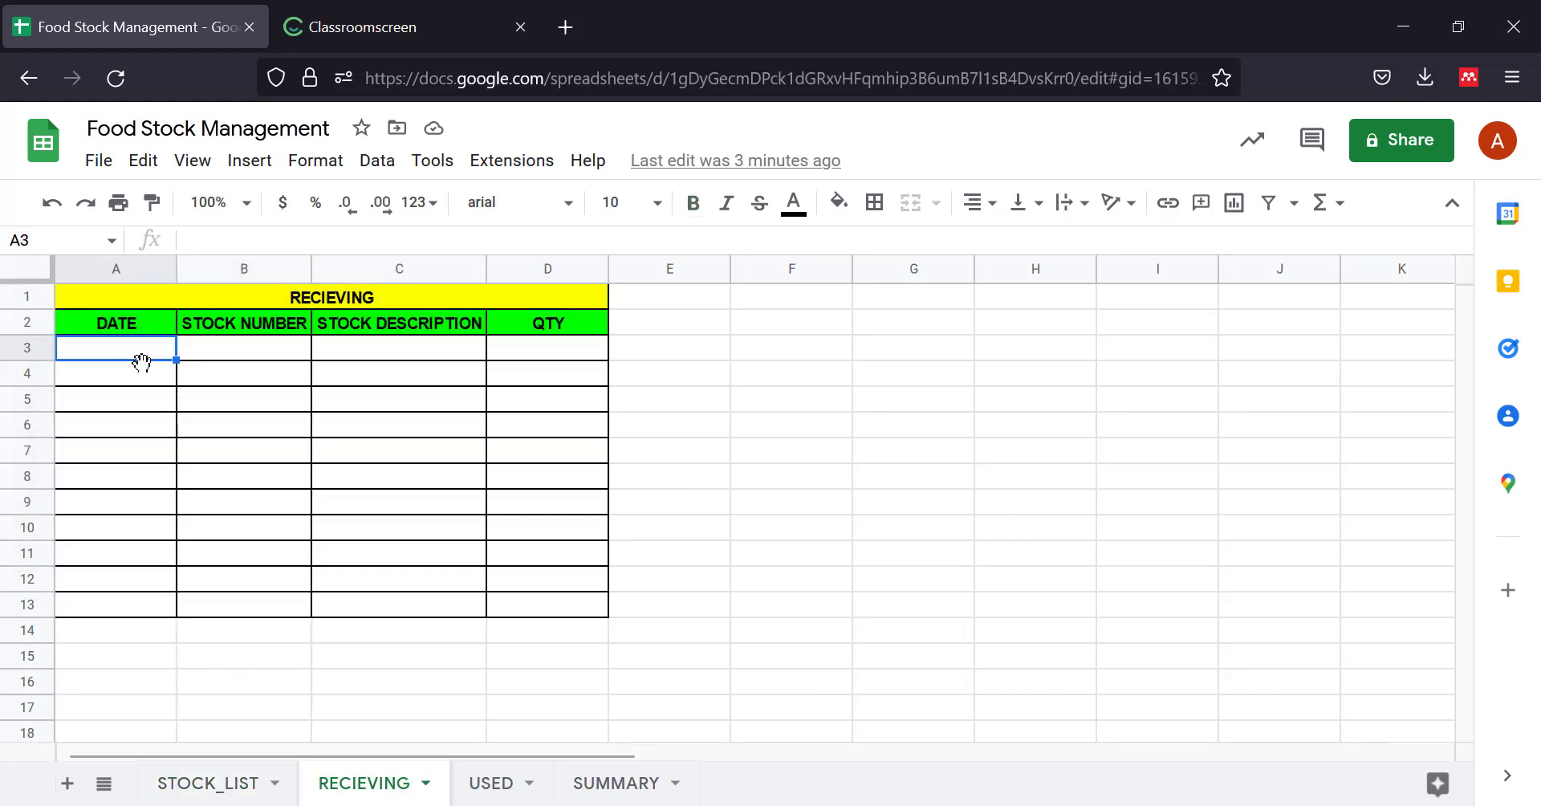
click(210, 349)
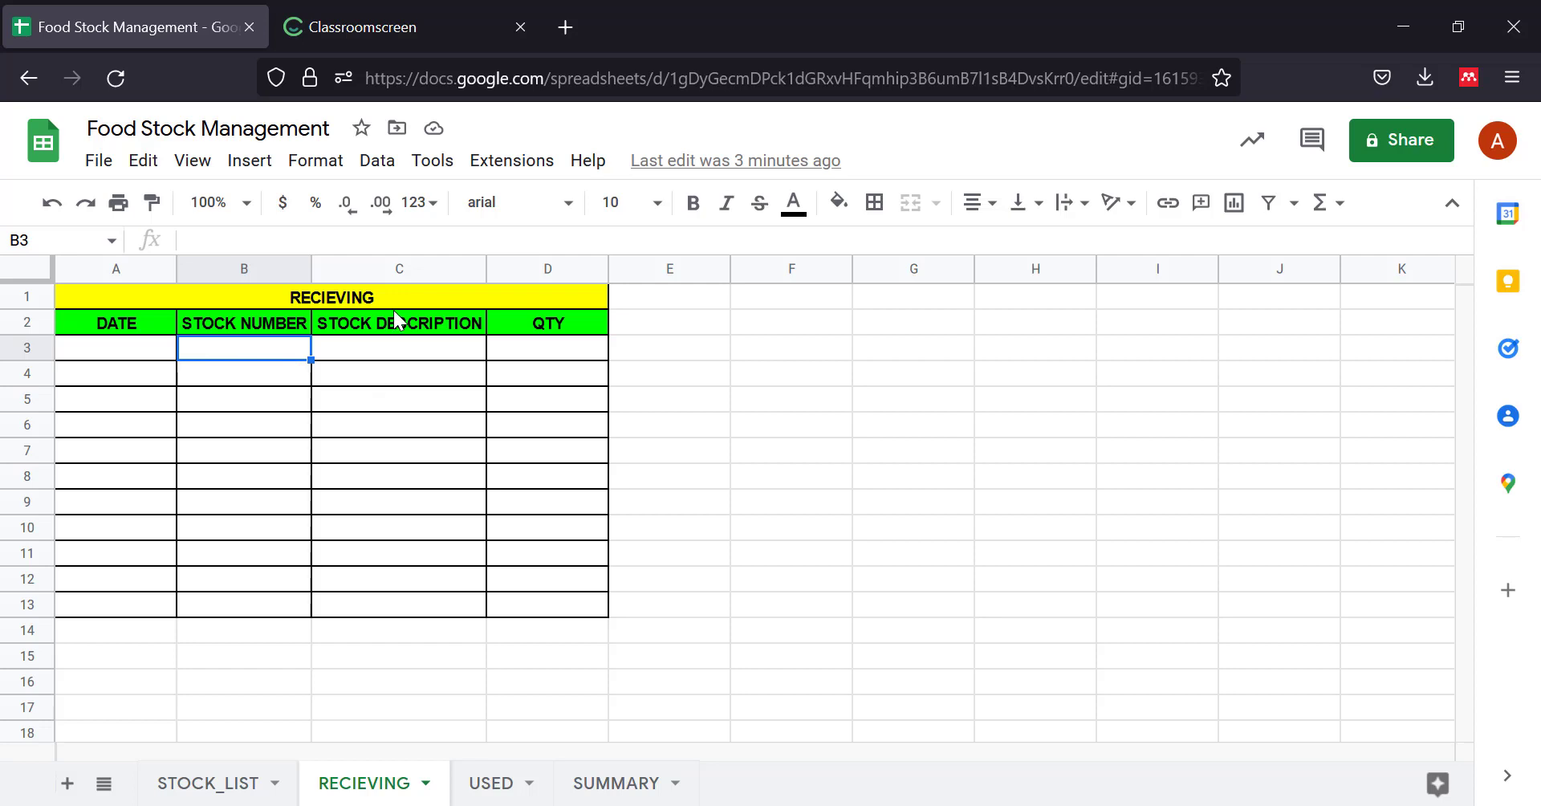
click(219, 783)
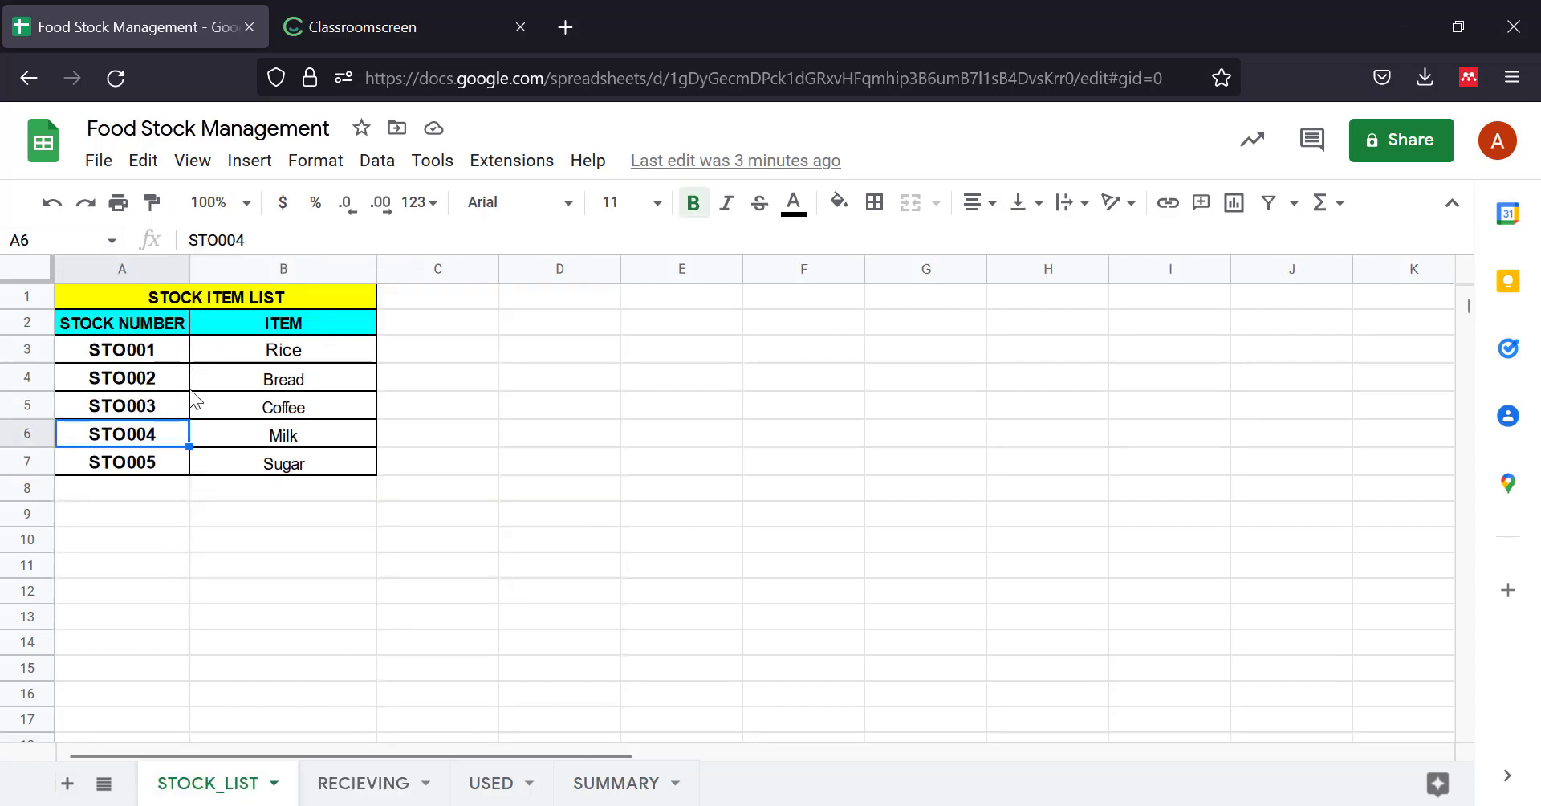
click(126, 355)
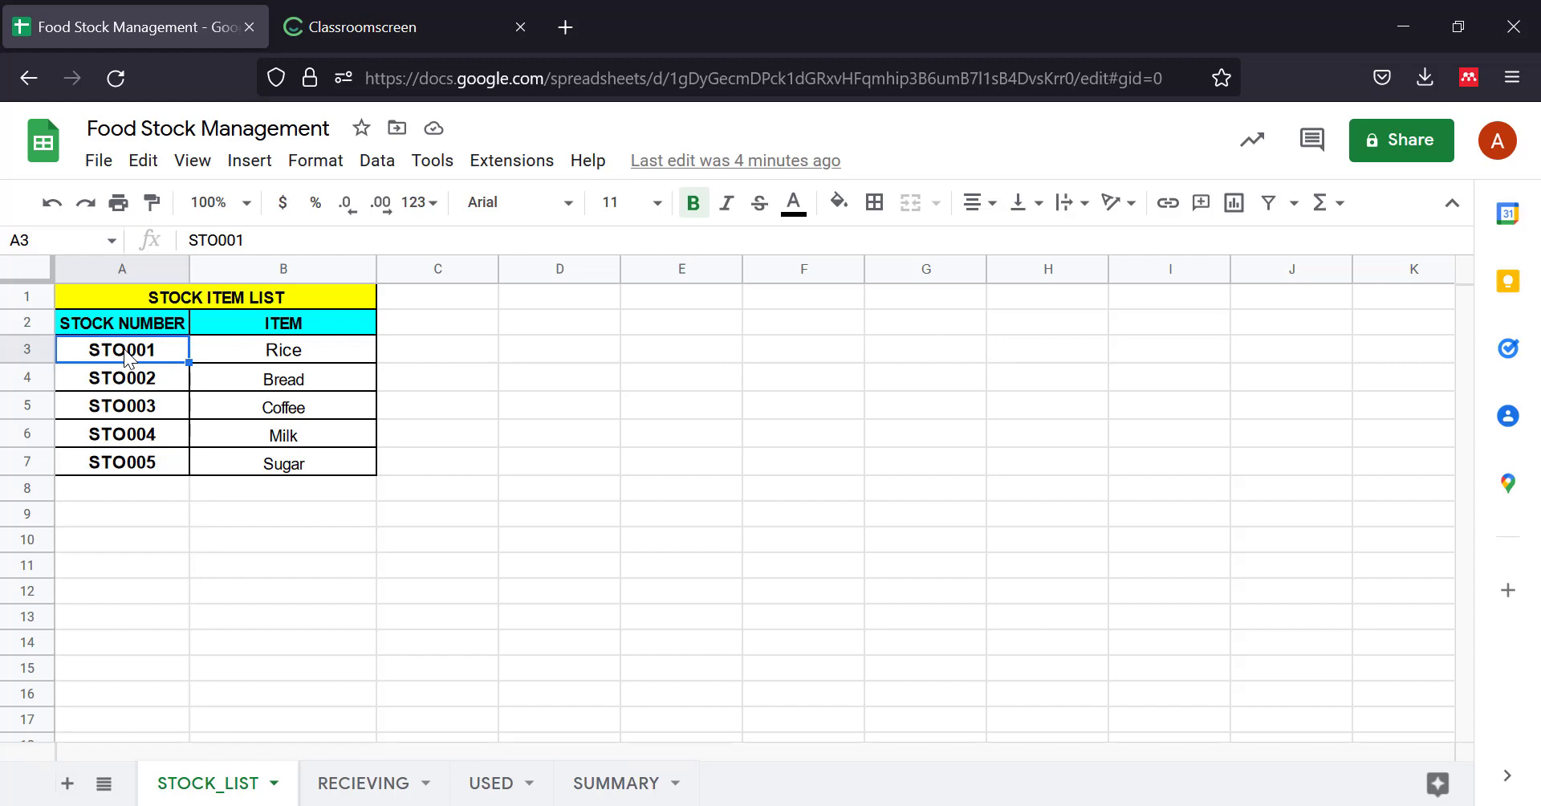
click(235, 348)
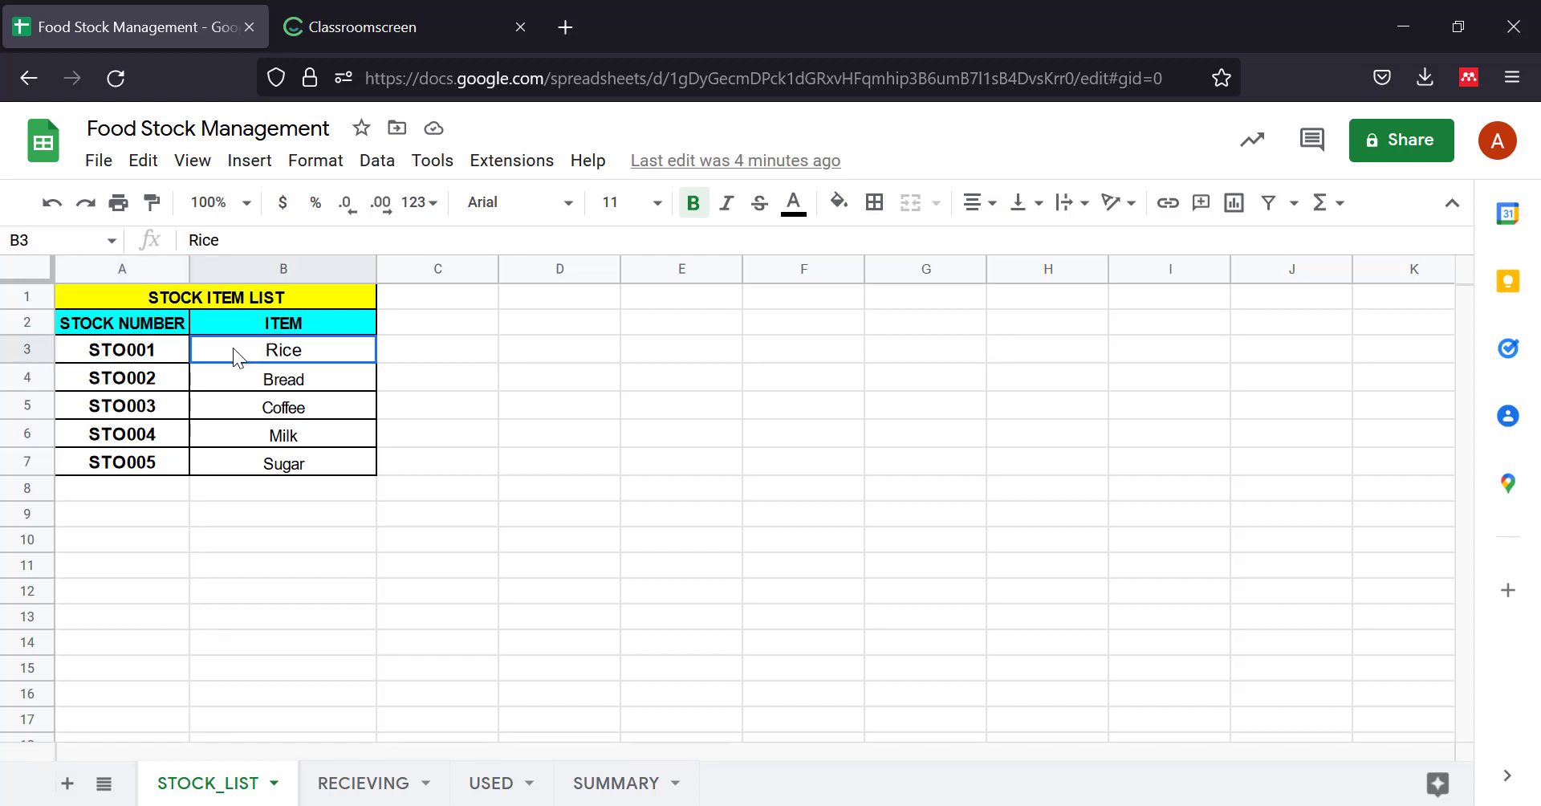
drag(229, 369, 268, 476)
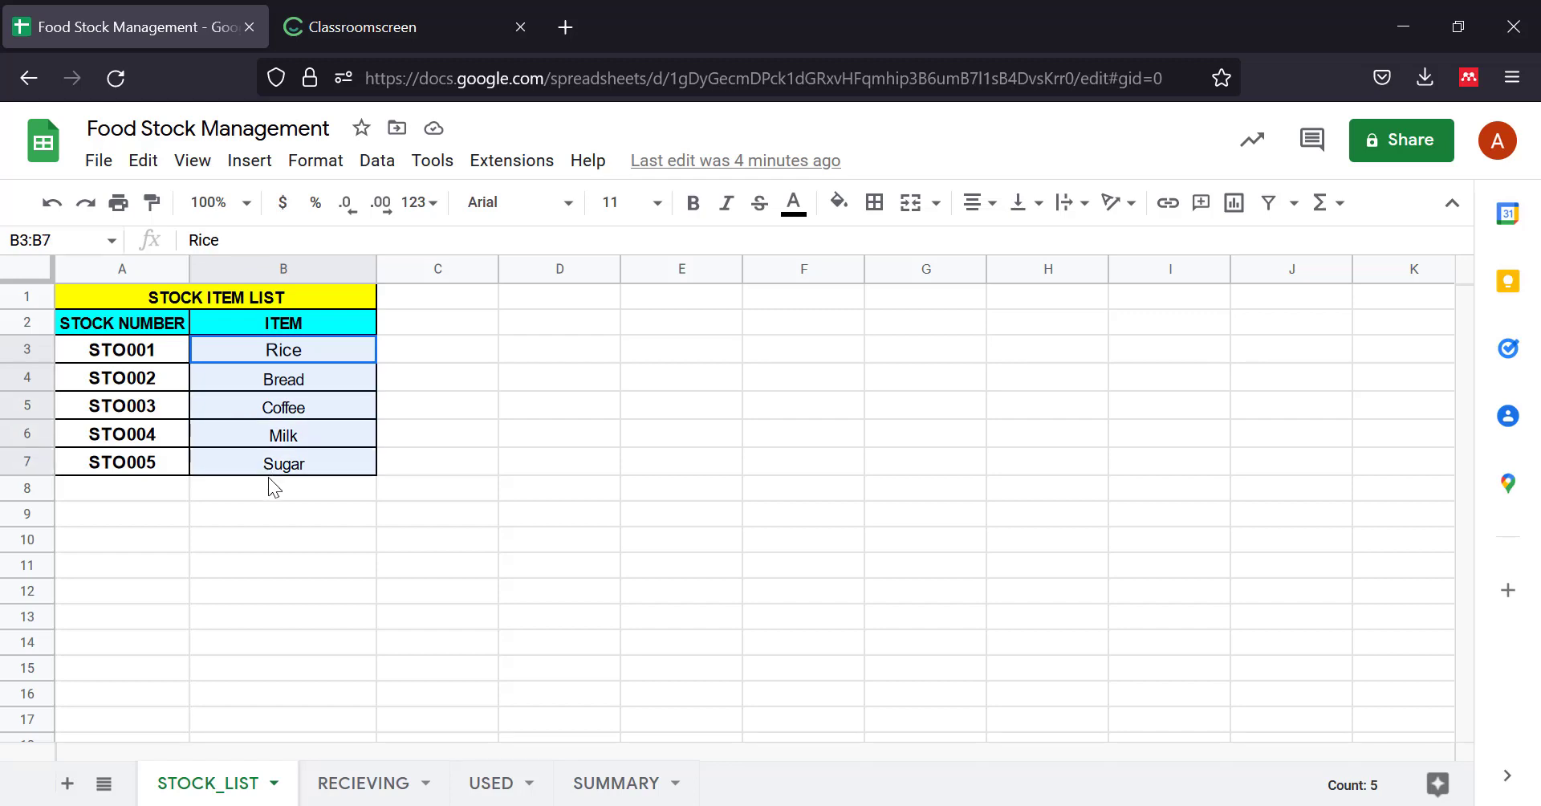
Create a named range STOCKSRANGE covering the stock numbers and items in STOCK_LIST!A3:B7.
drag(93, 348, 239, 456)
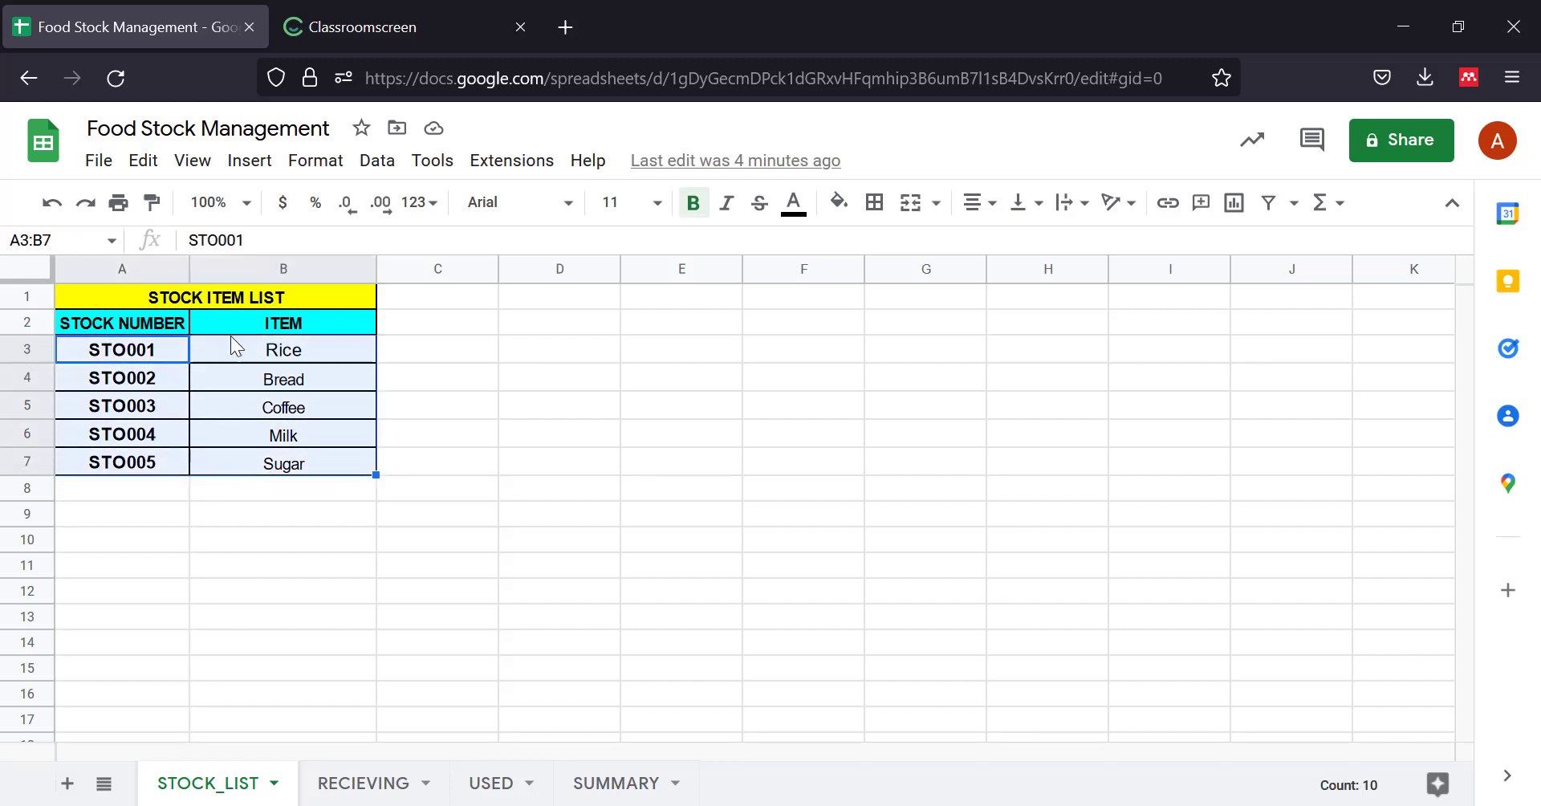
click(373, 161)
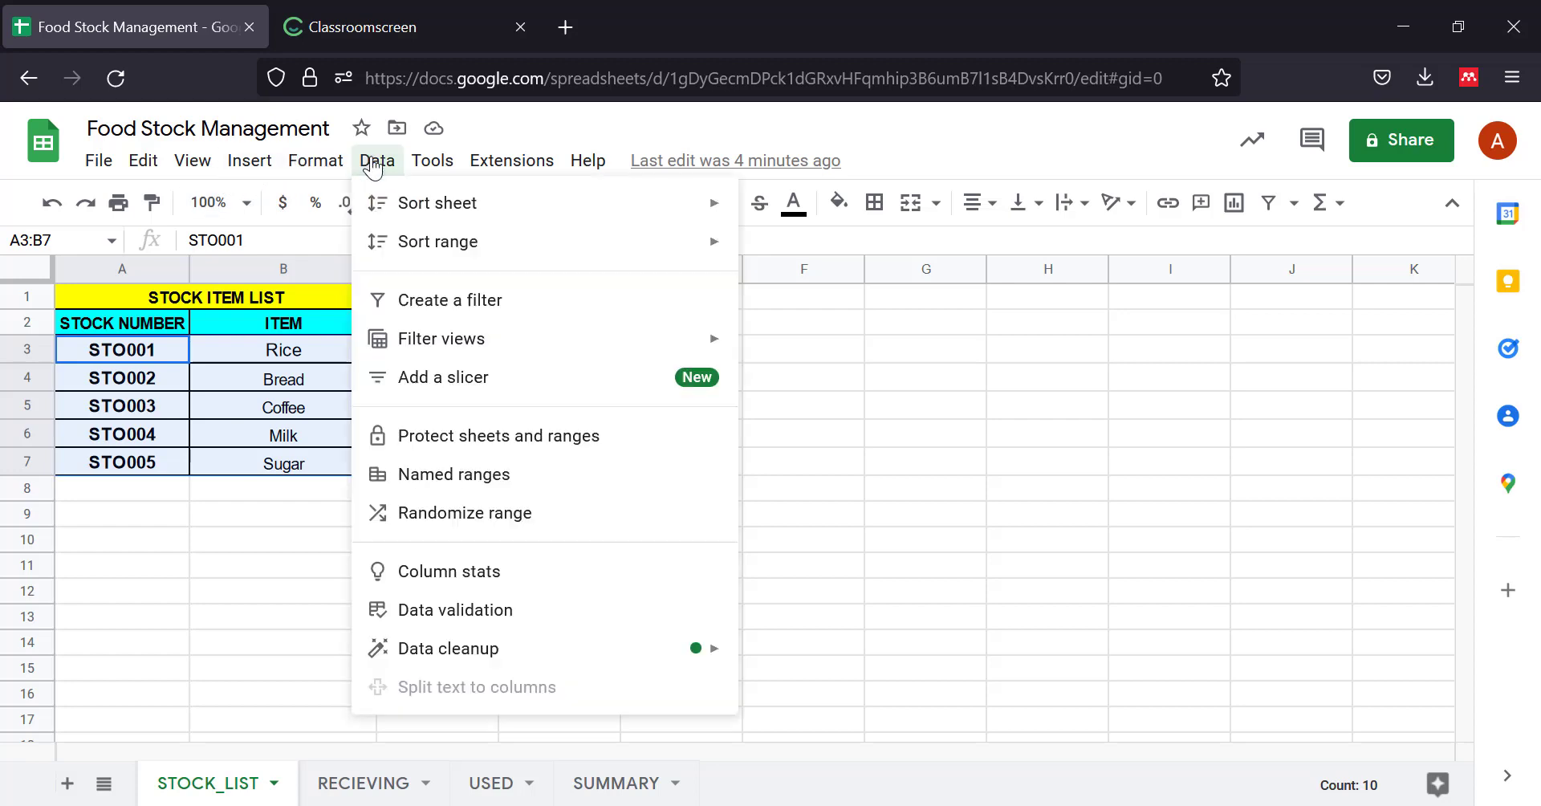
click(463, 484)
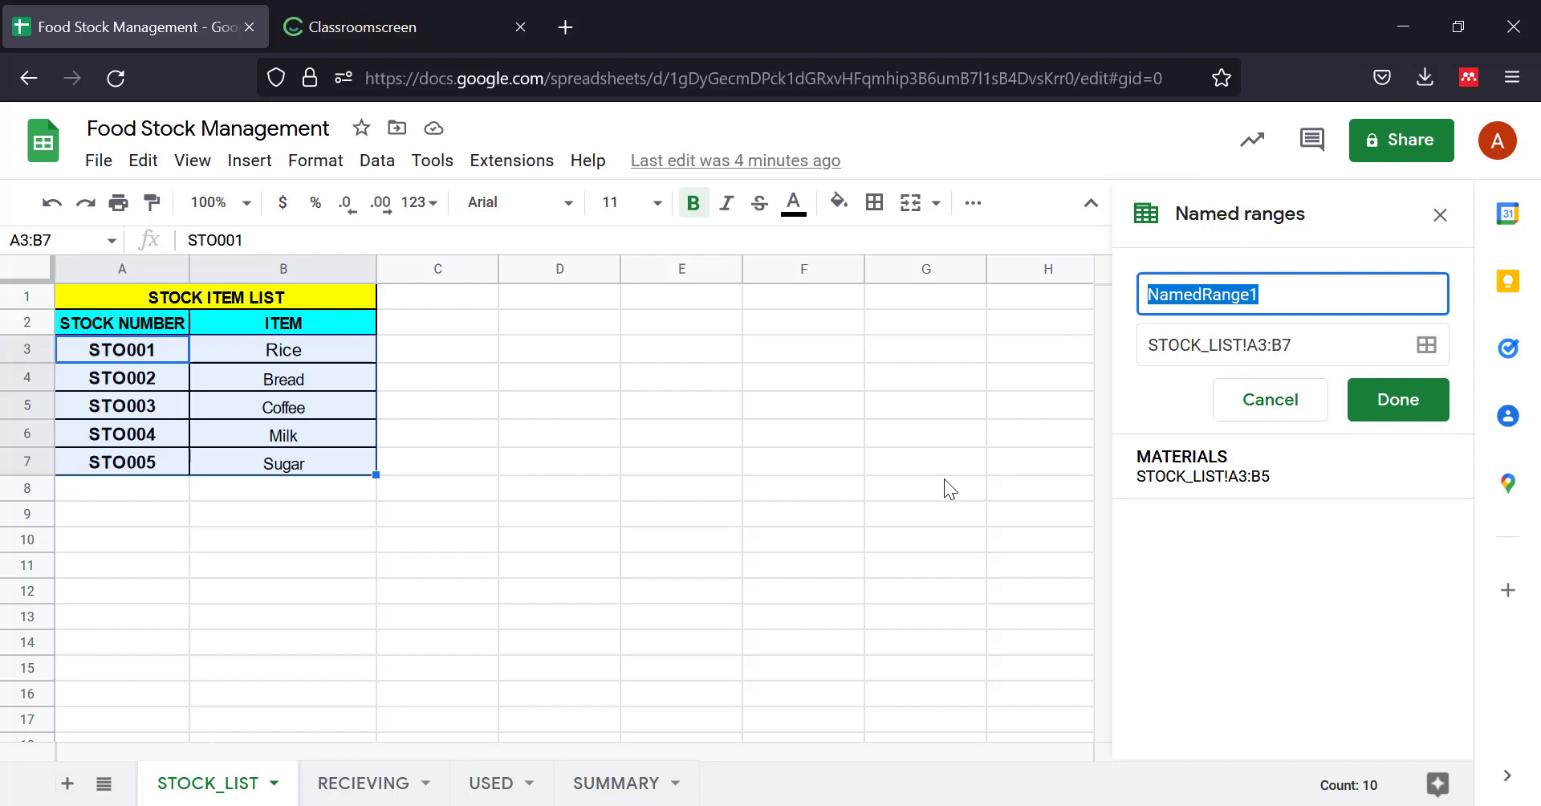
text(s)
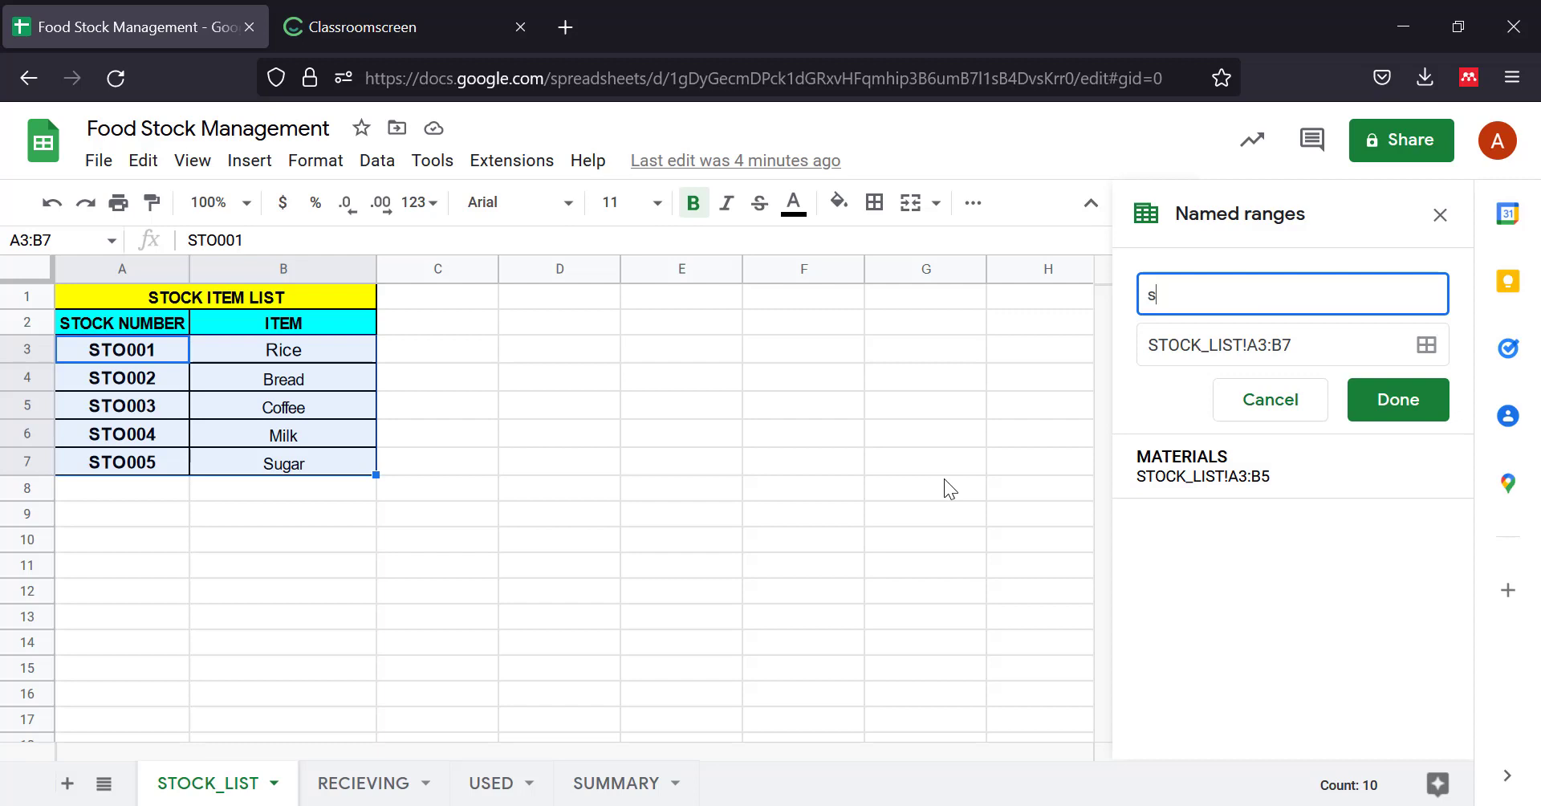
key(BackSpace)
text(s)
key(BackSpace)
text(S)
text(TOCK)
text(S)
text(E)
key(BackSpace)
text(RANGE)
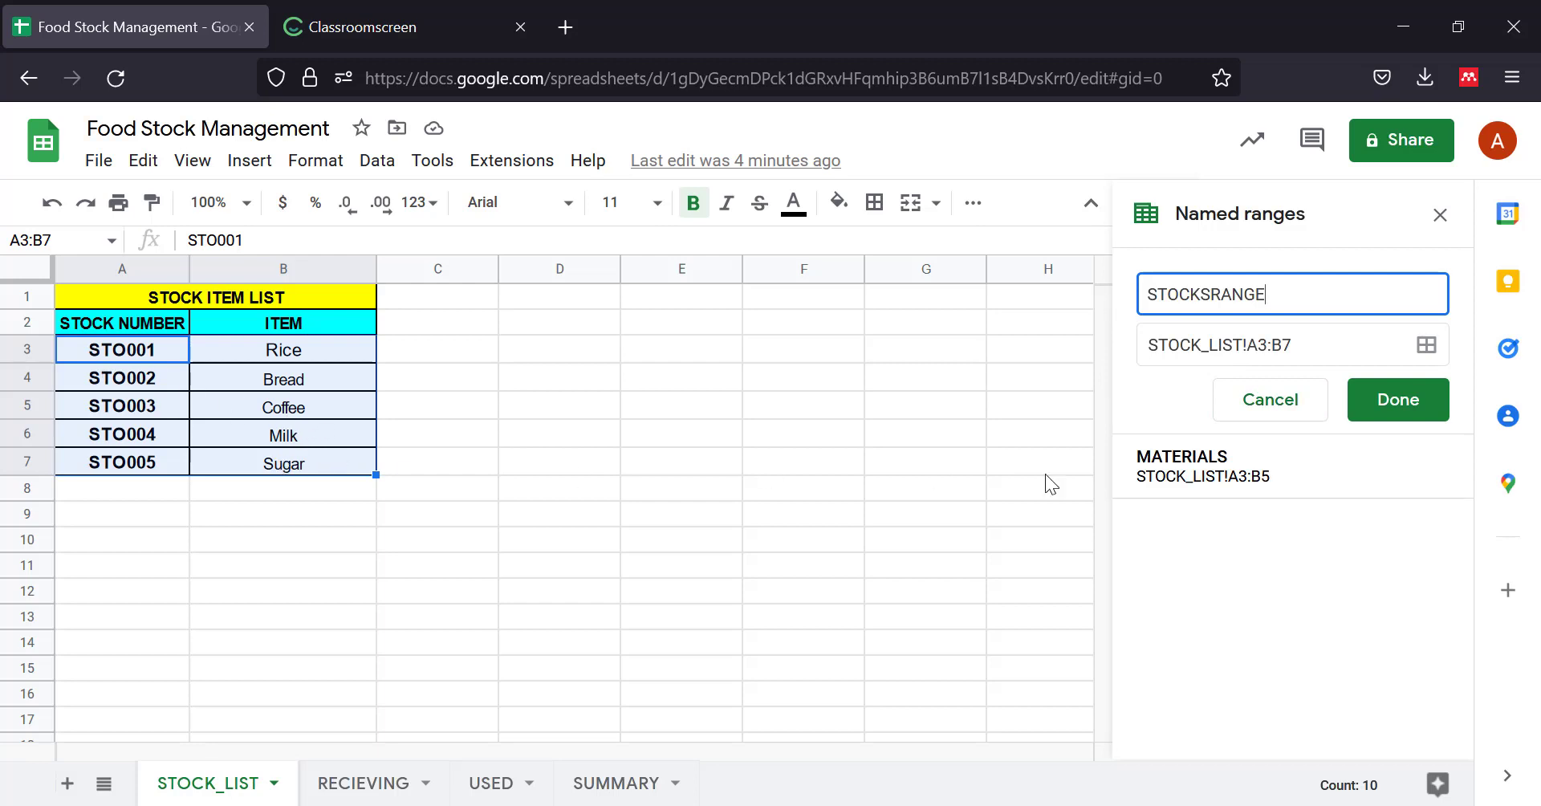
click(1392, 406)
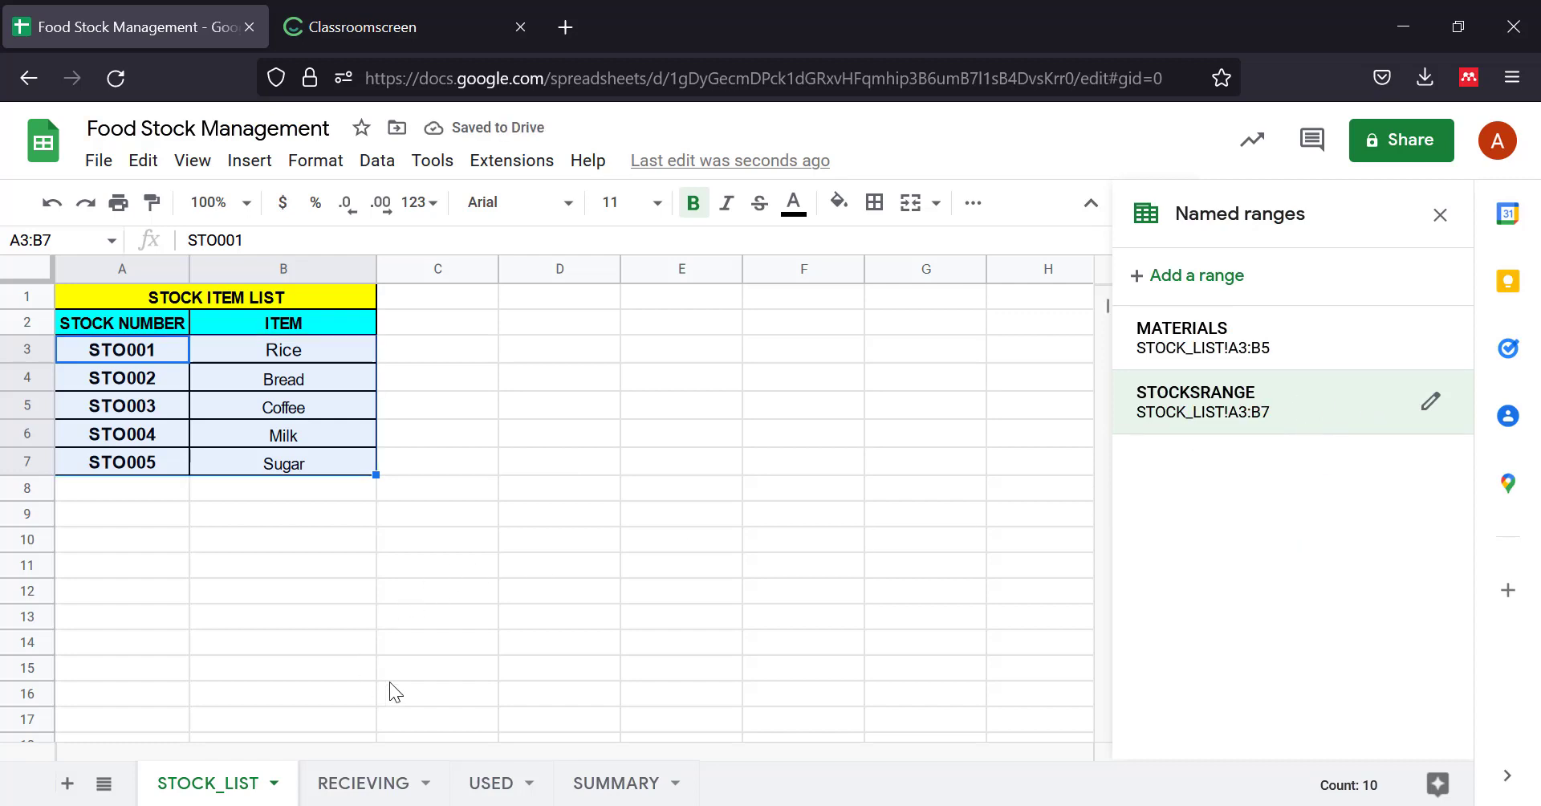
Add dropdown data validation to cell B3 on RECIEVING, listing values from STOCK_LIST!A3:A7 and rejecting invalid input.
click(362, 783)
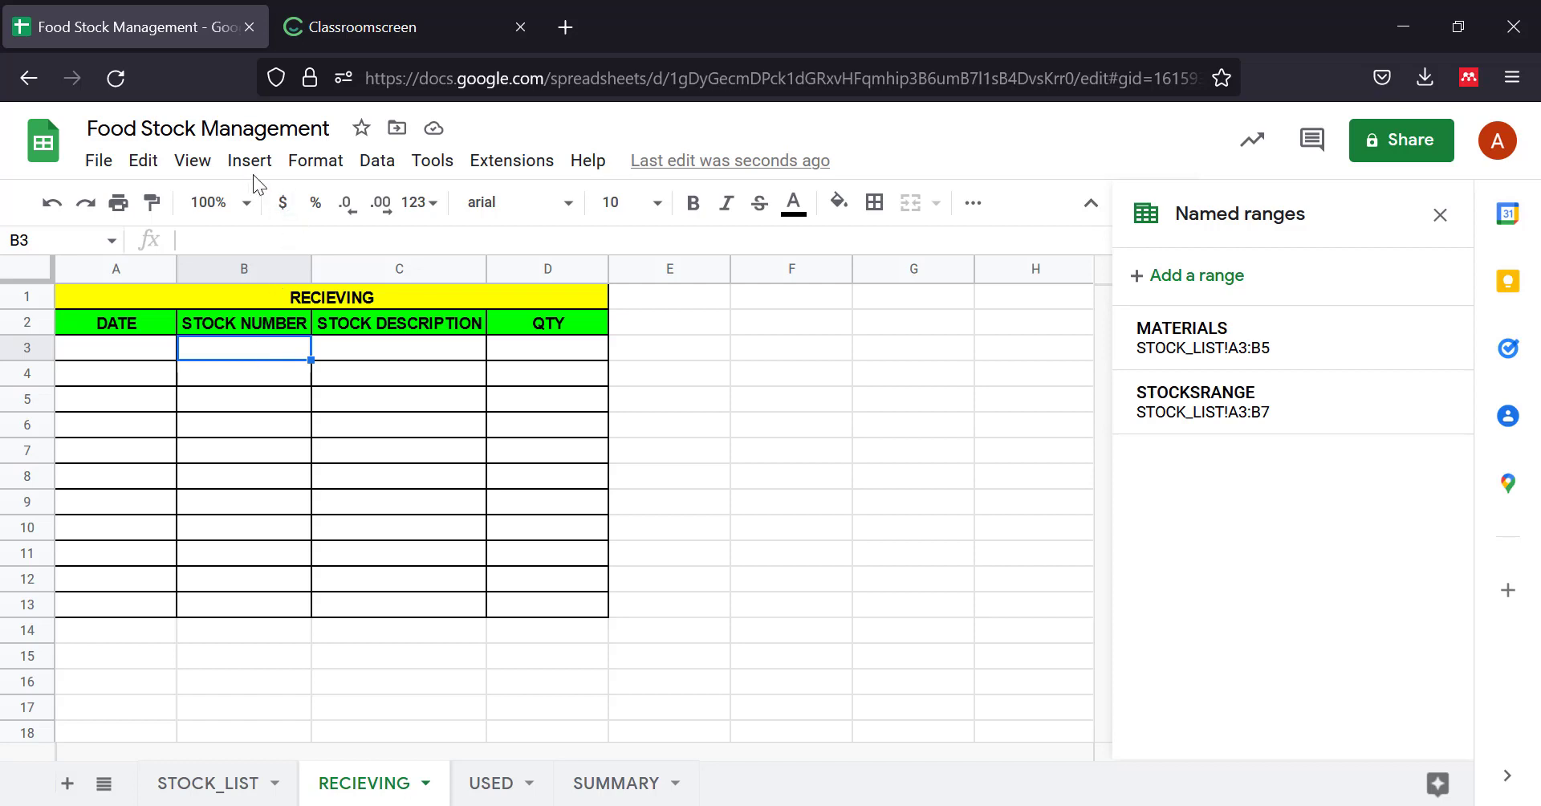
click(374, 159)
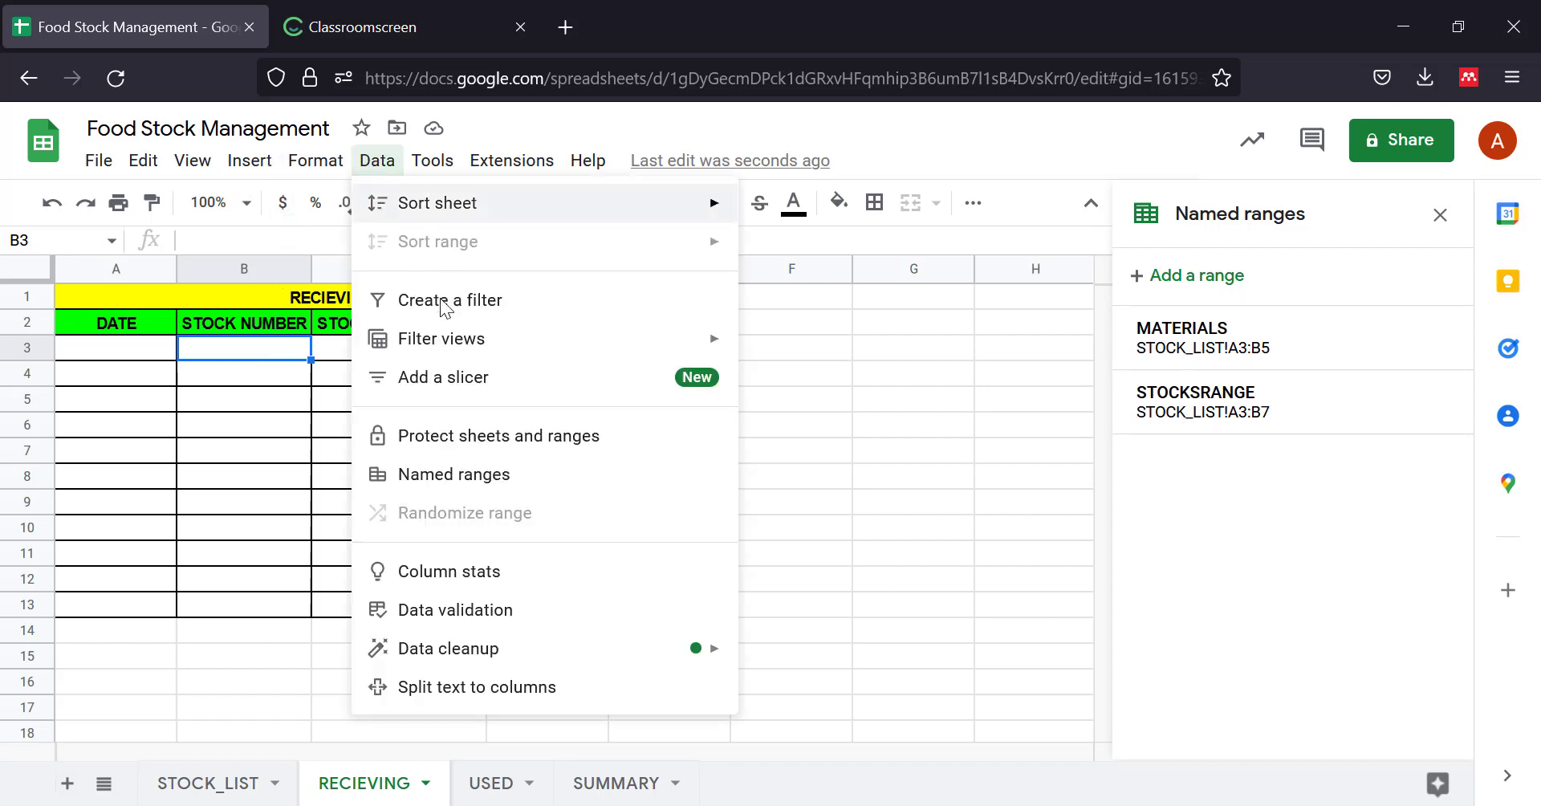
click(480, 612)
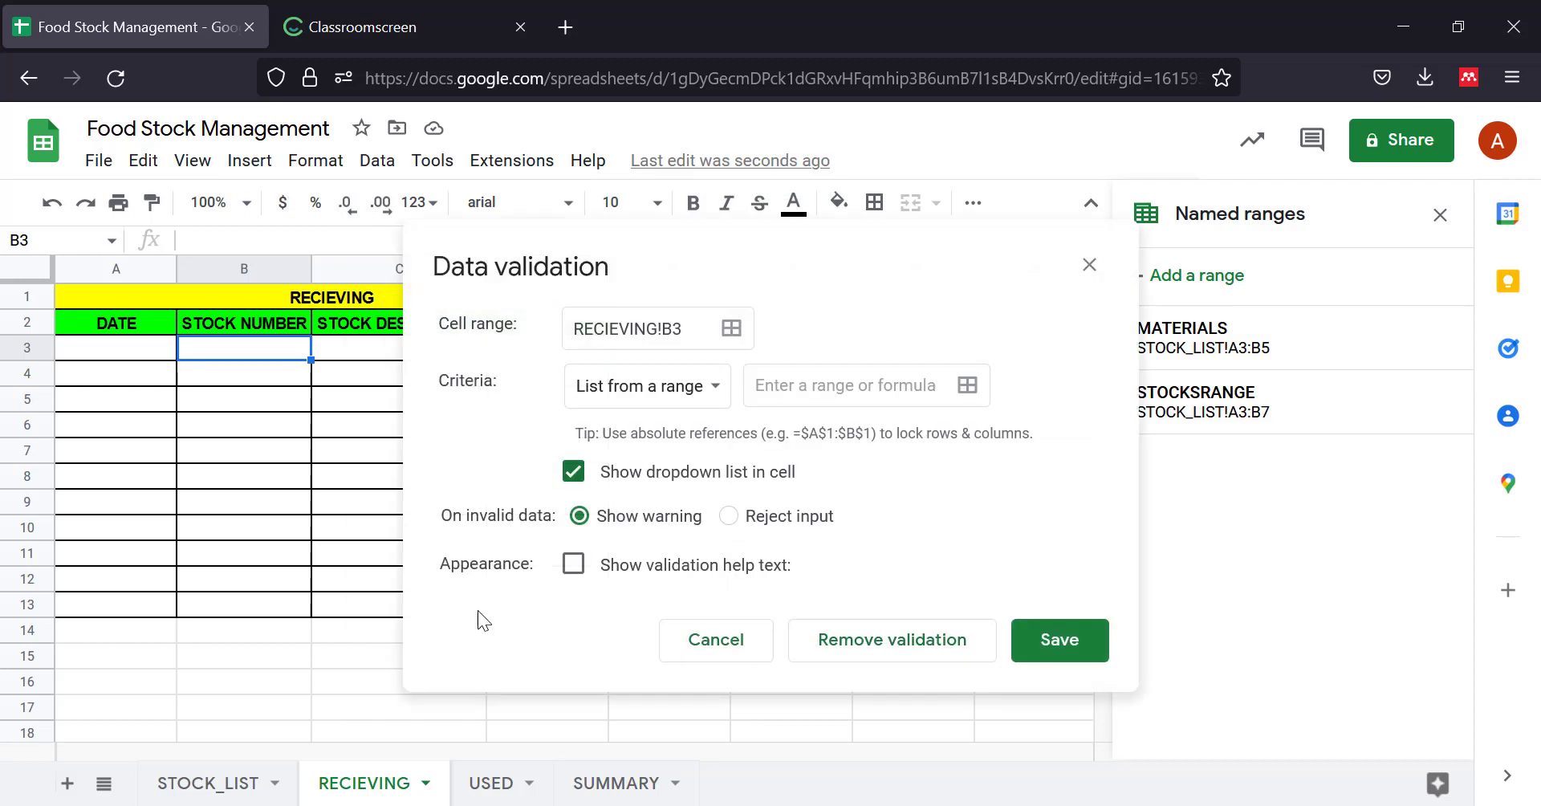
click(806, 386)
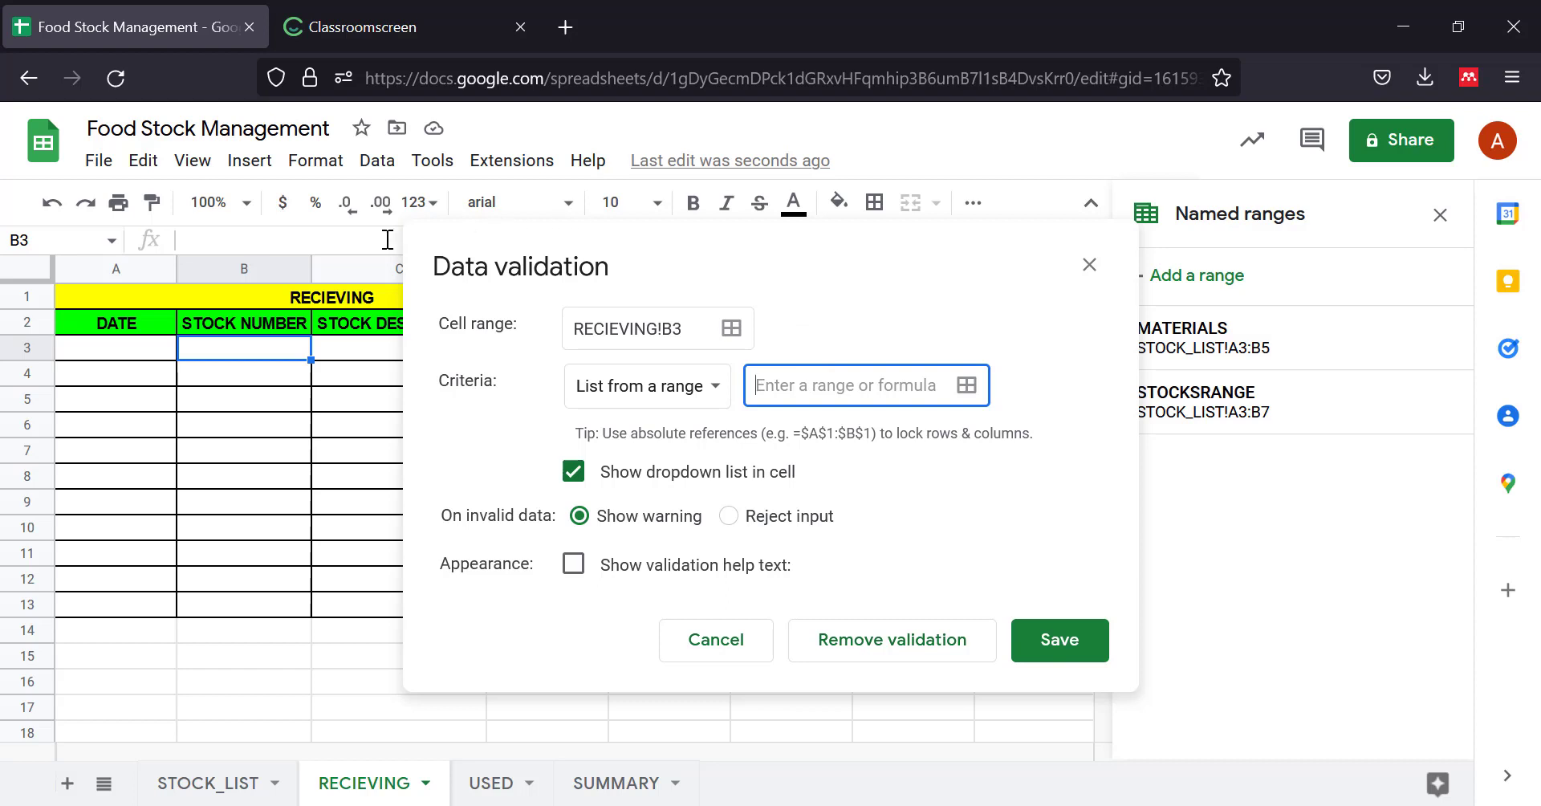
click(205, 788)
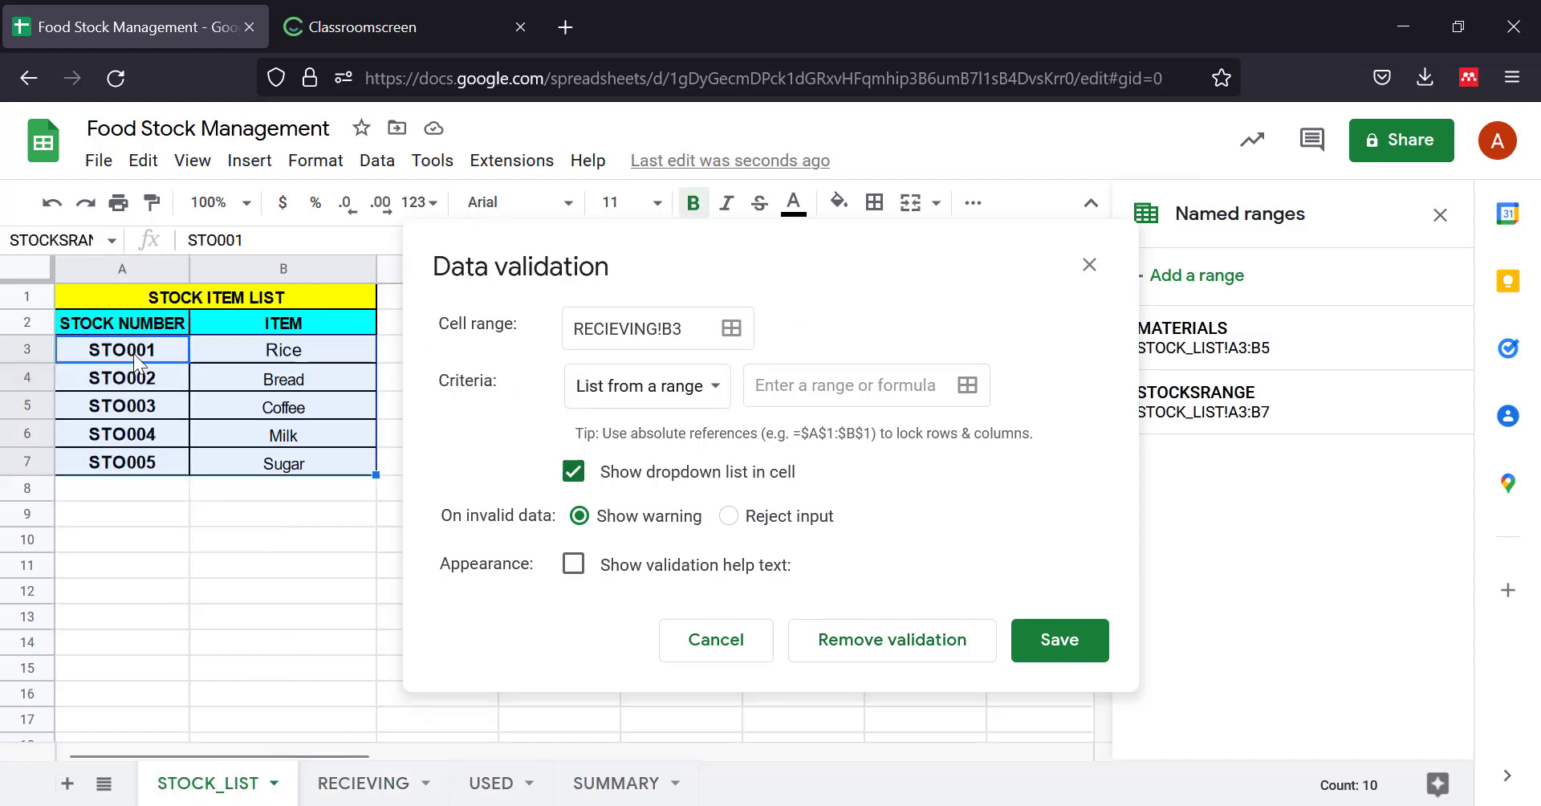
drag(133, 353, 165, 368)
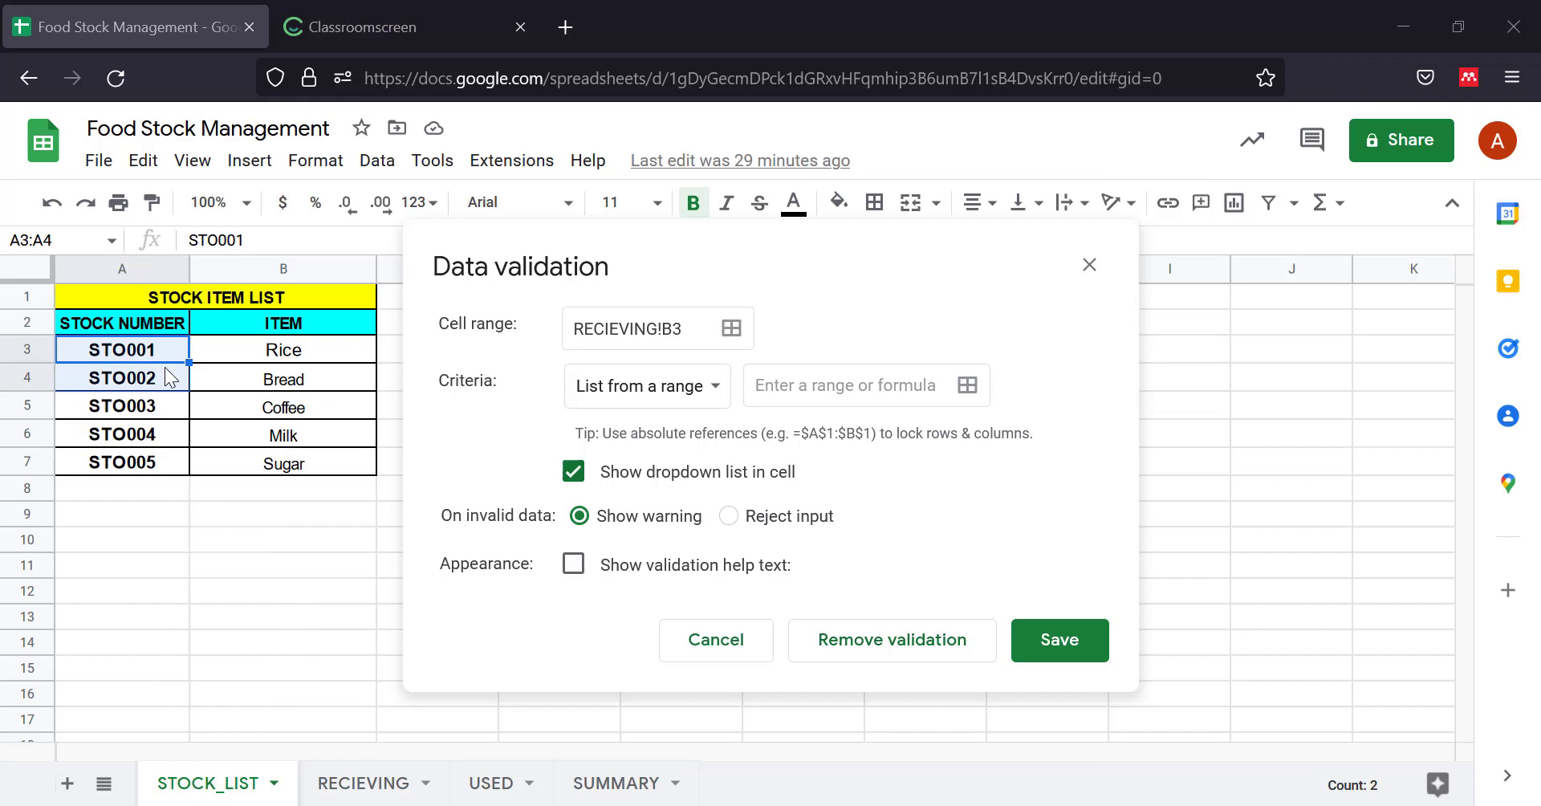
click(805, 386)
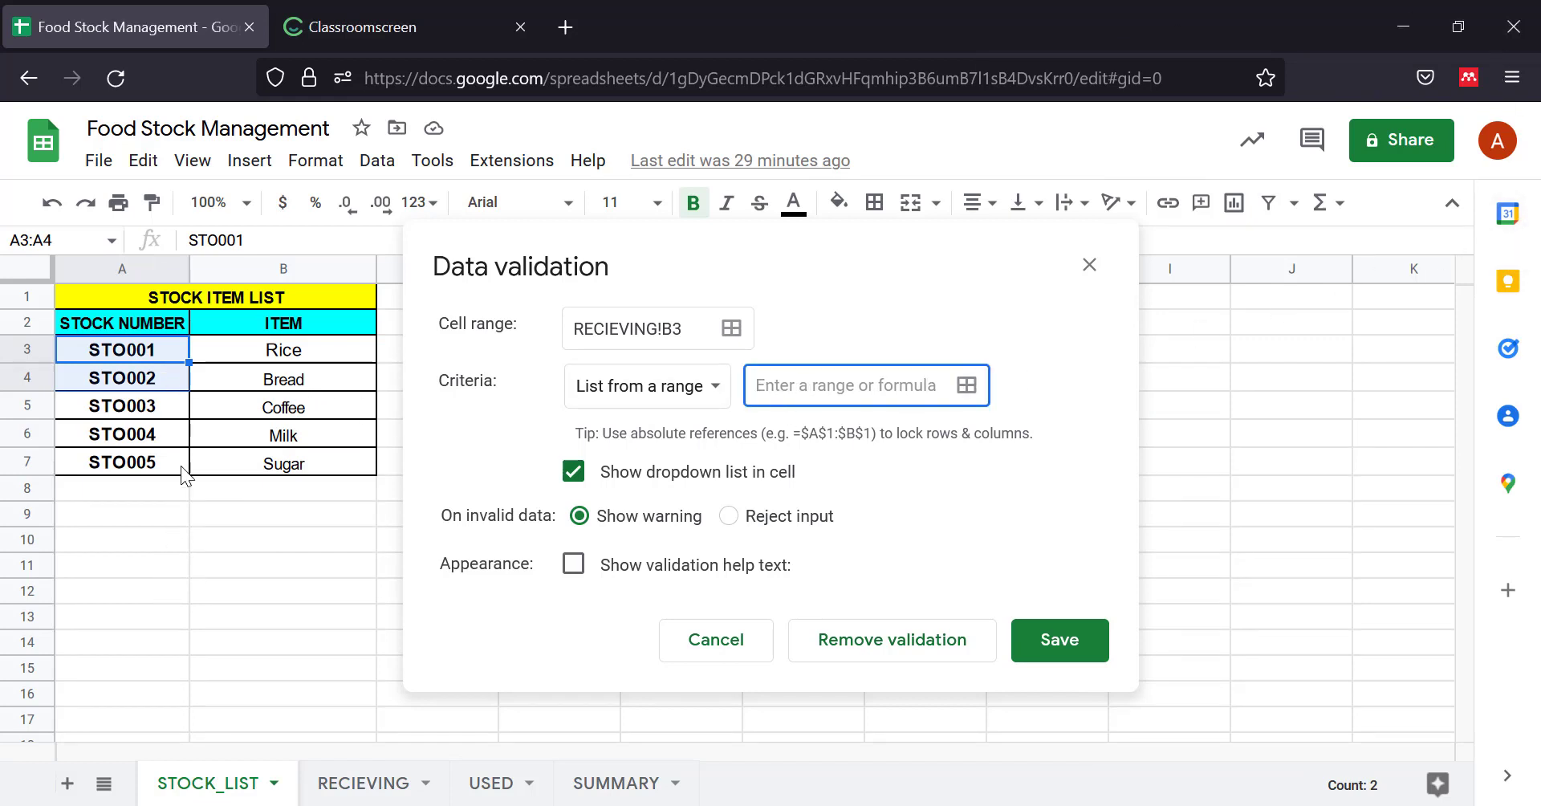
drag(152, 349, 183, 469)
click(751, 431)
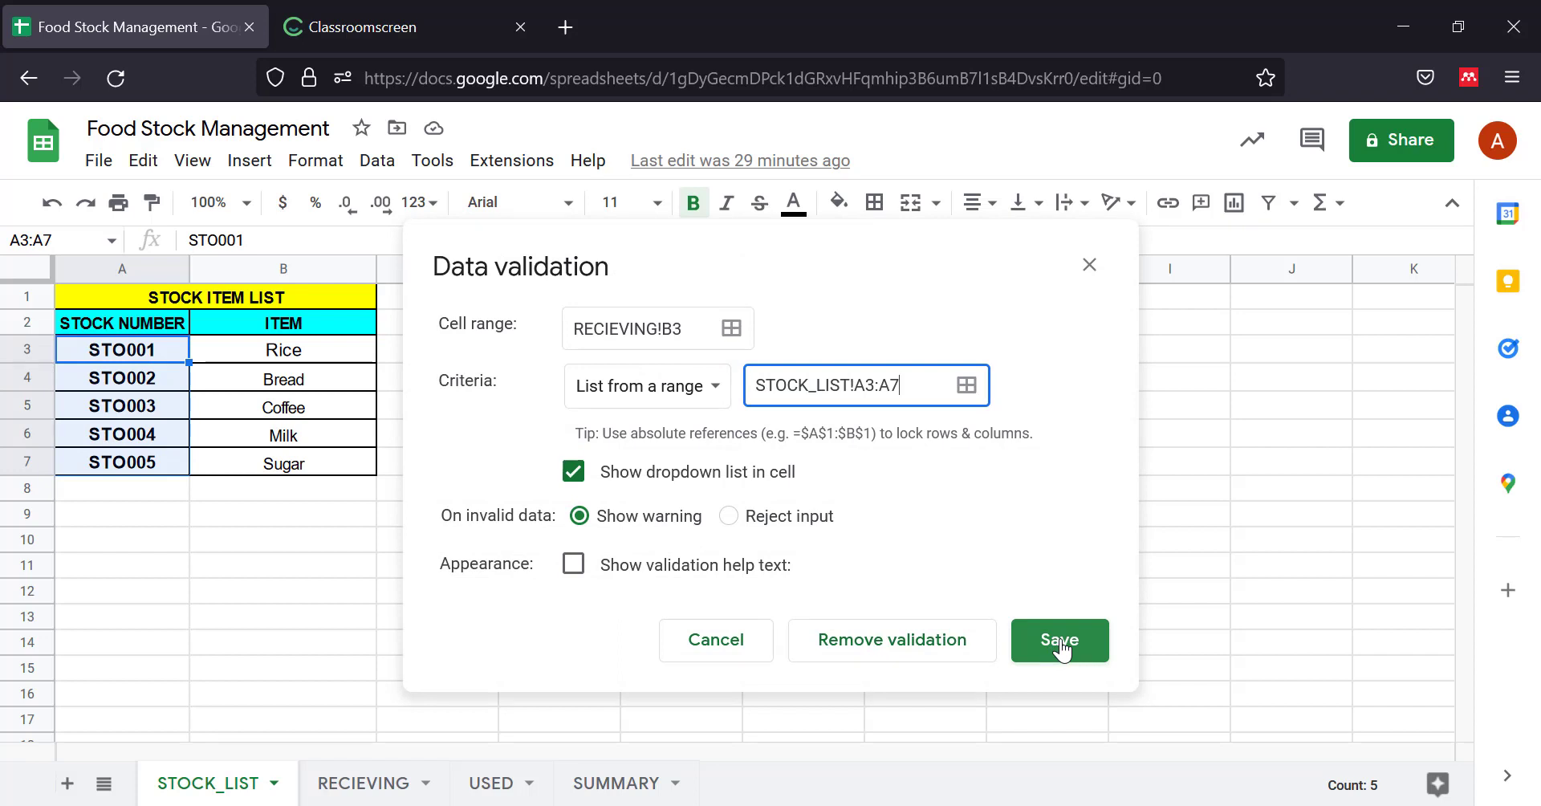
click(729, 516)
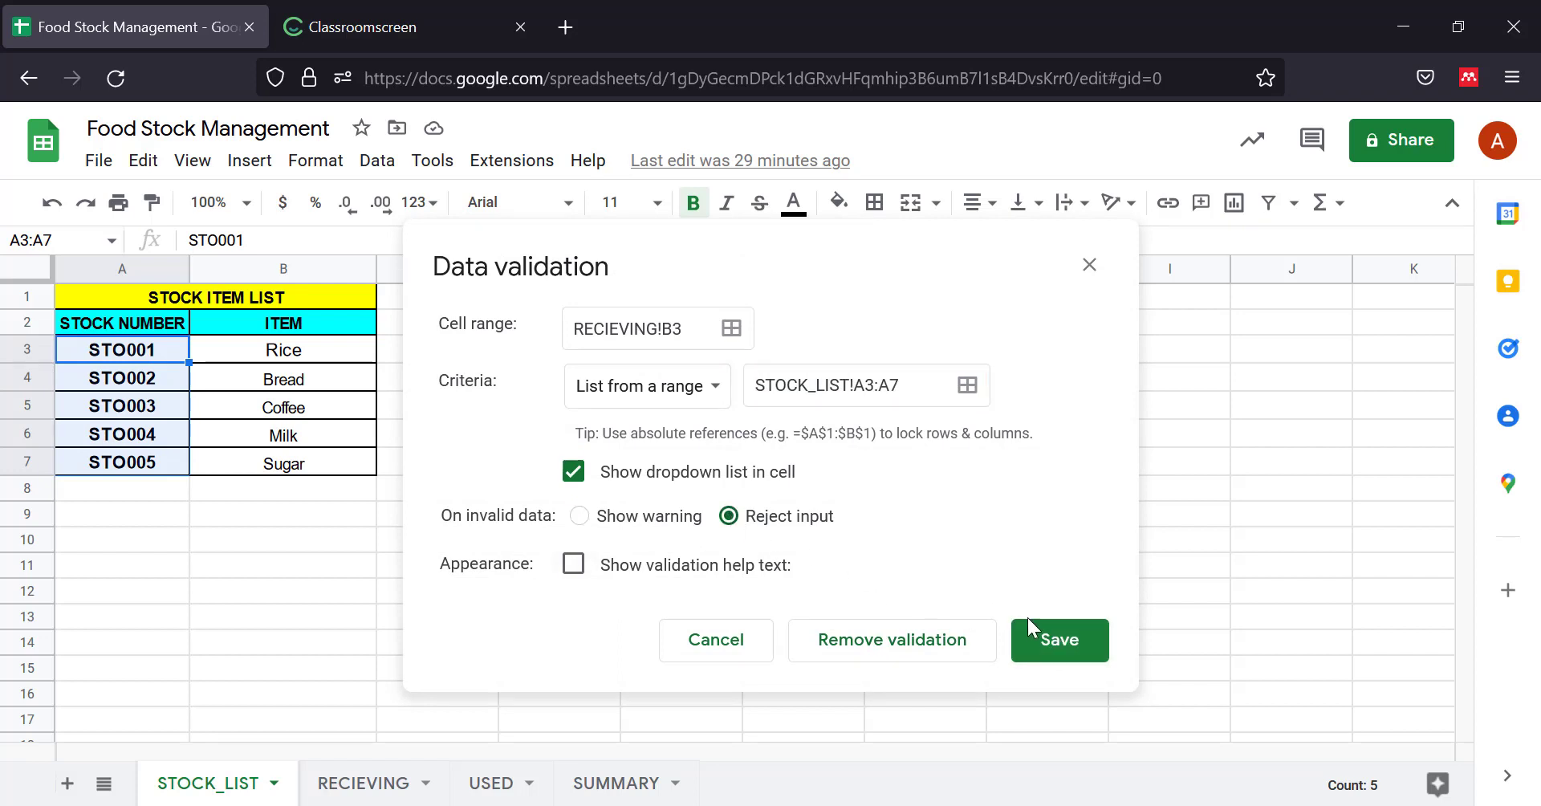
click(1061, 642)
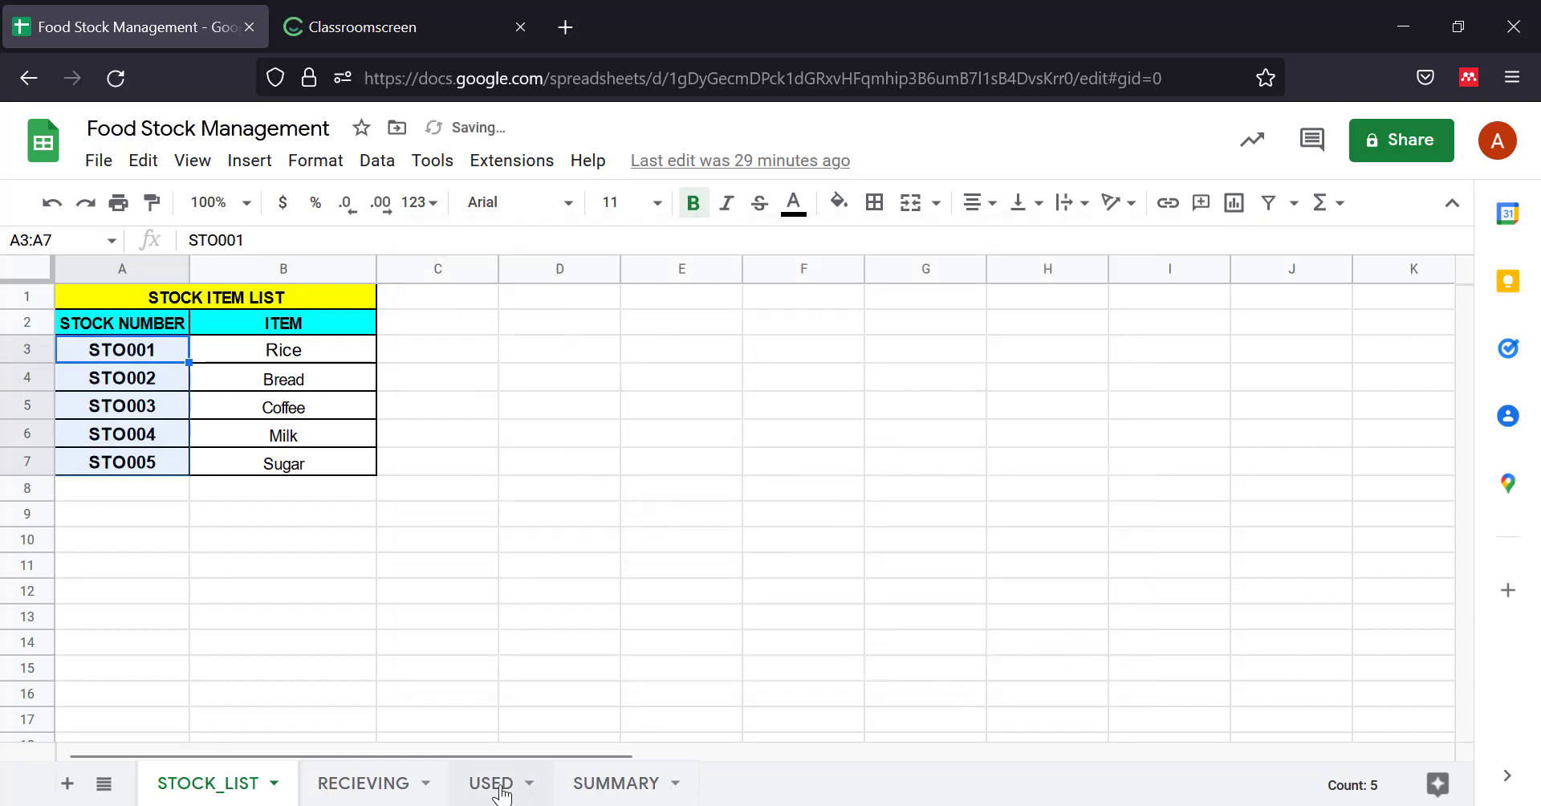
Try STO001 and STO002 in the stock number dropdown of cell B3 on RECIEVING, and fill the cell down through B13.
click(385, 784)
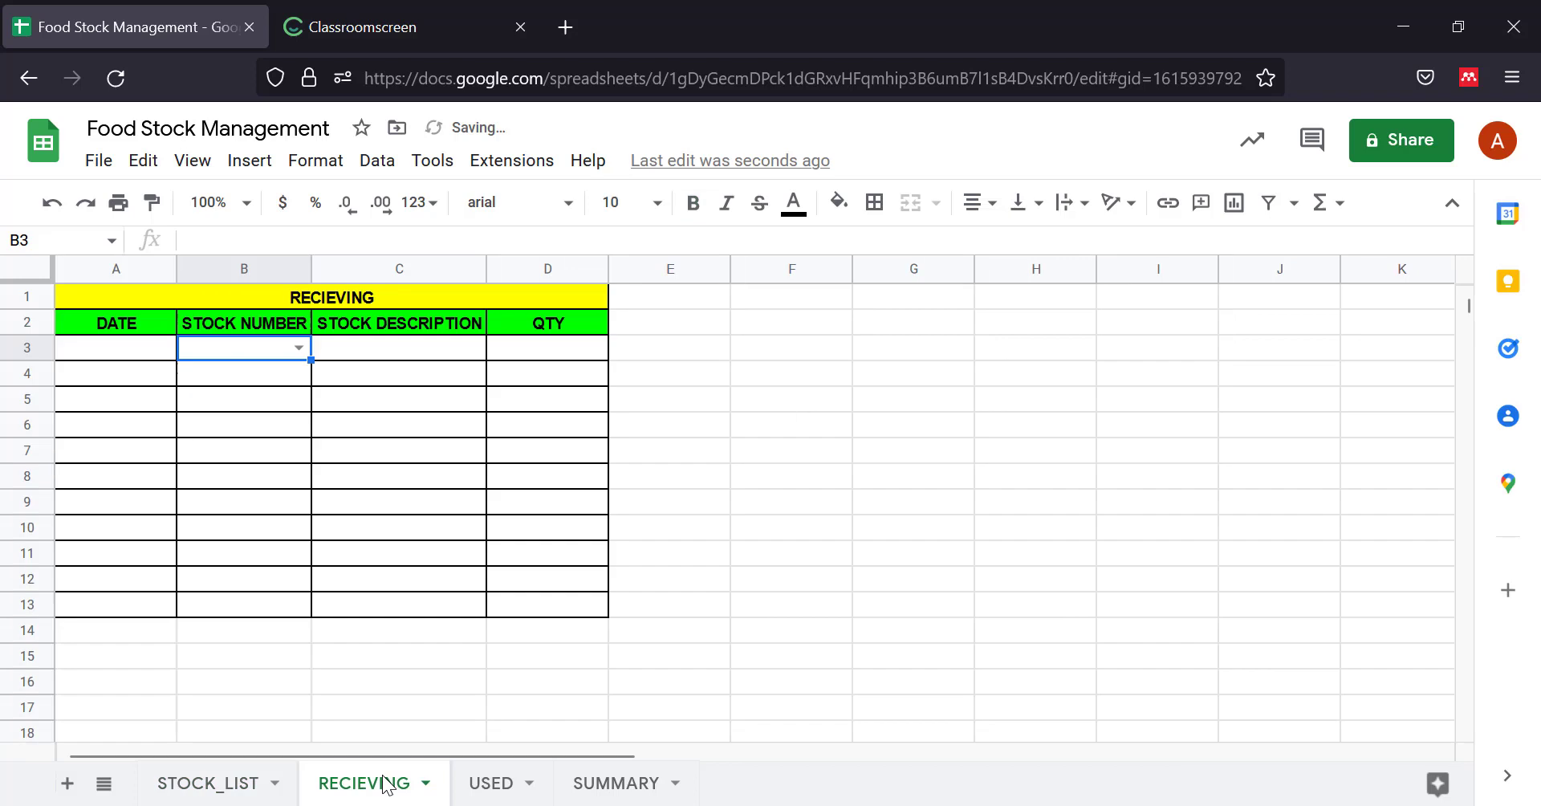
click(299, 348)
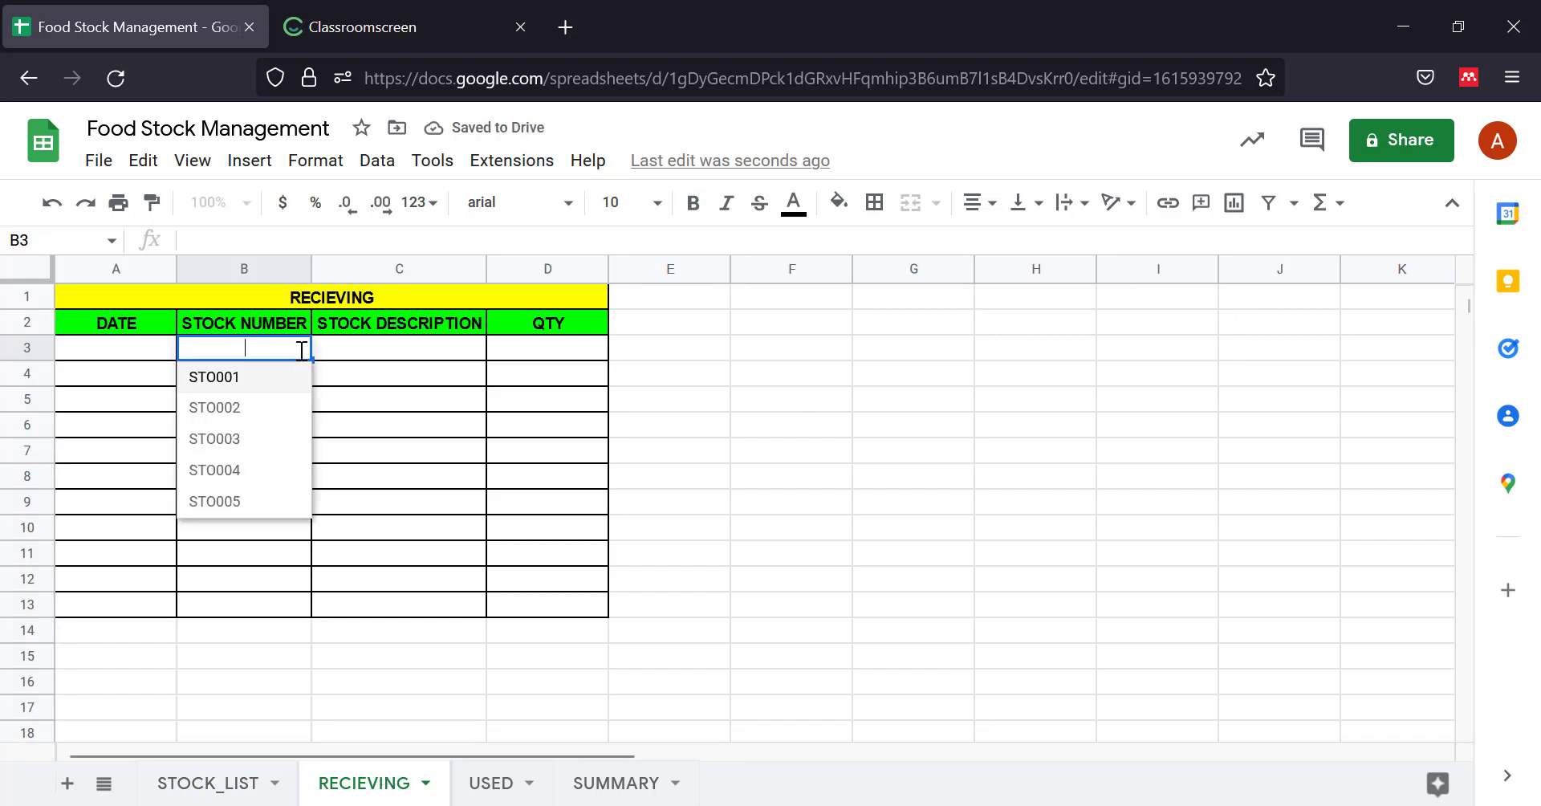
click(261, 379)
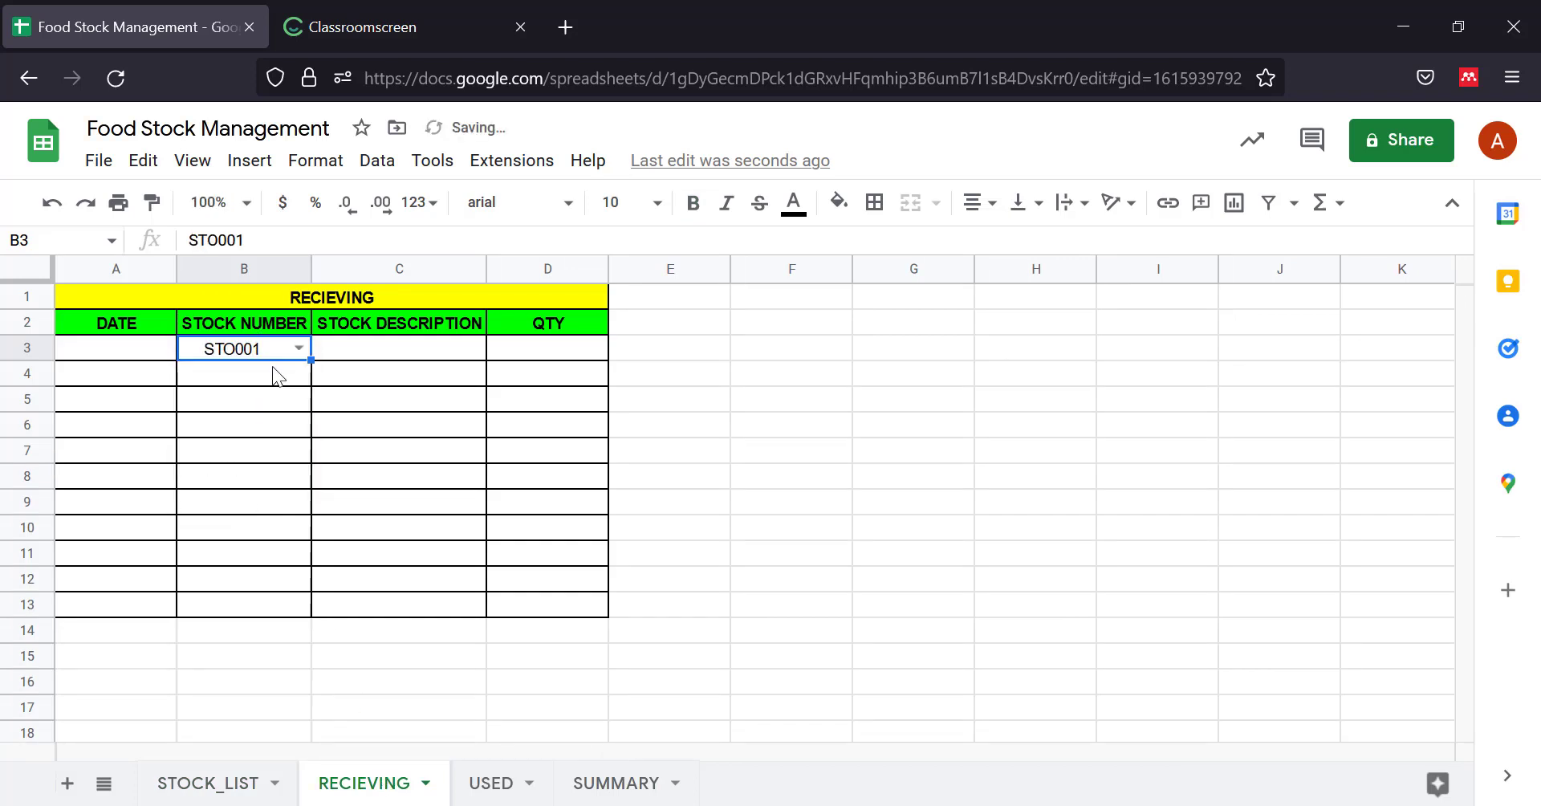
click(294, 347)
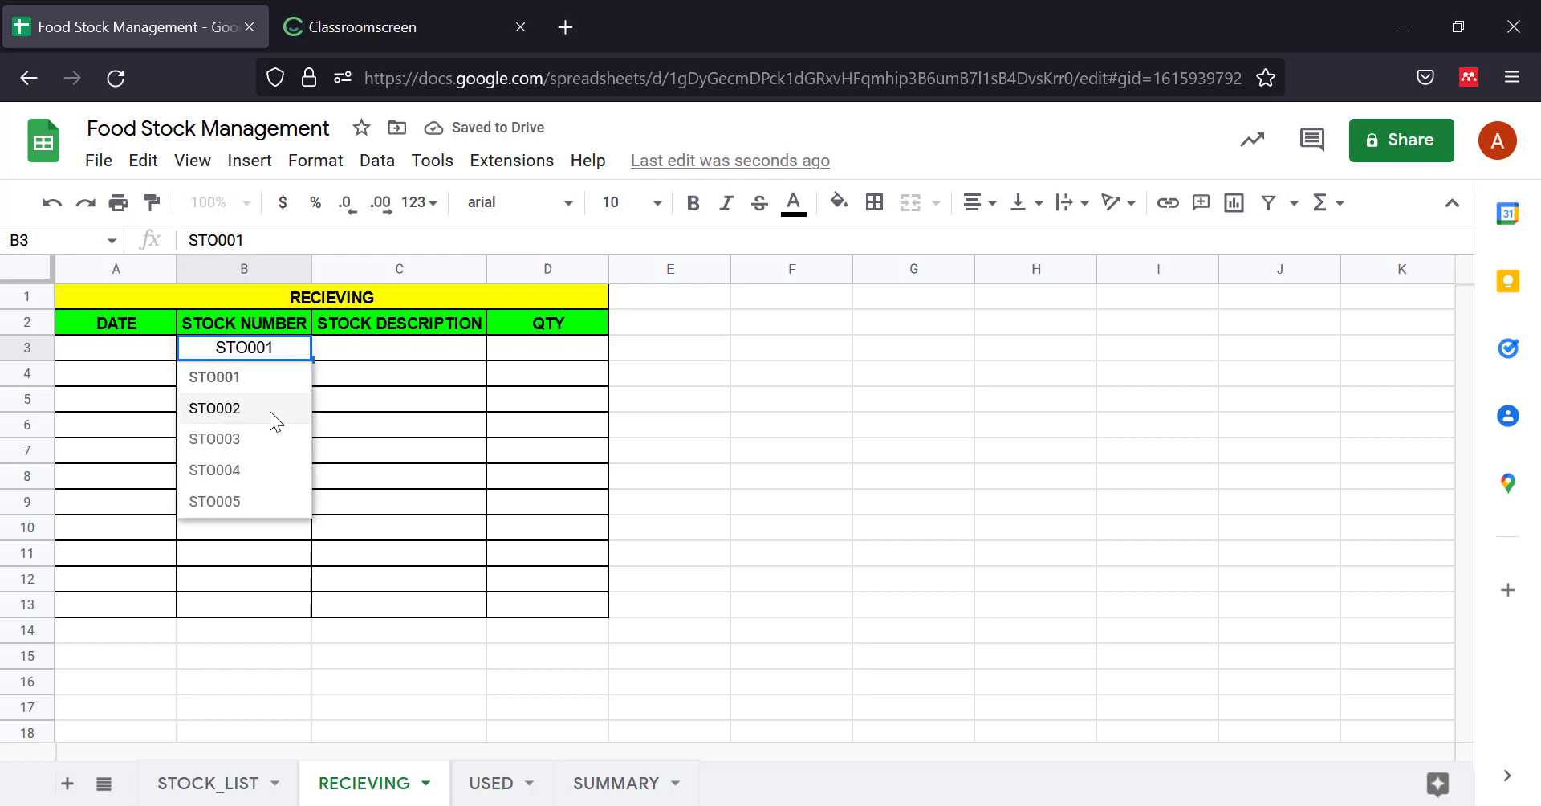
click(269, 413)
click(295, 348)
click(263, 409)
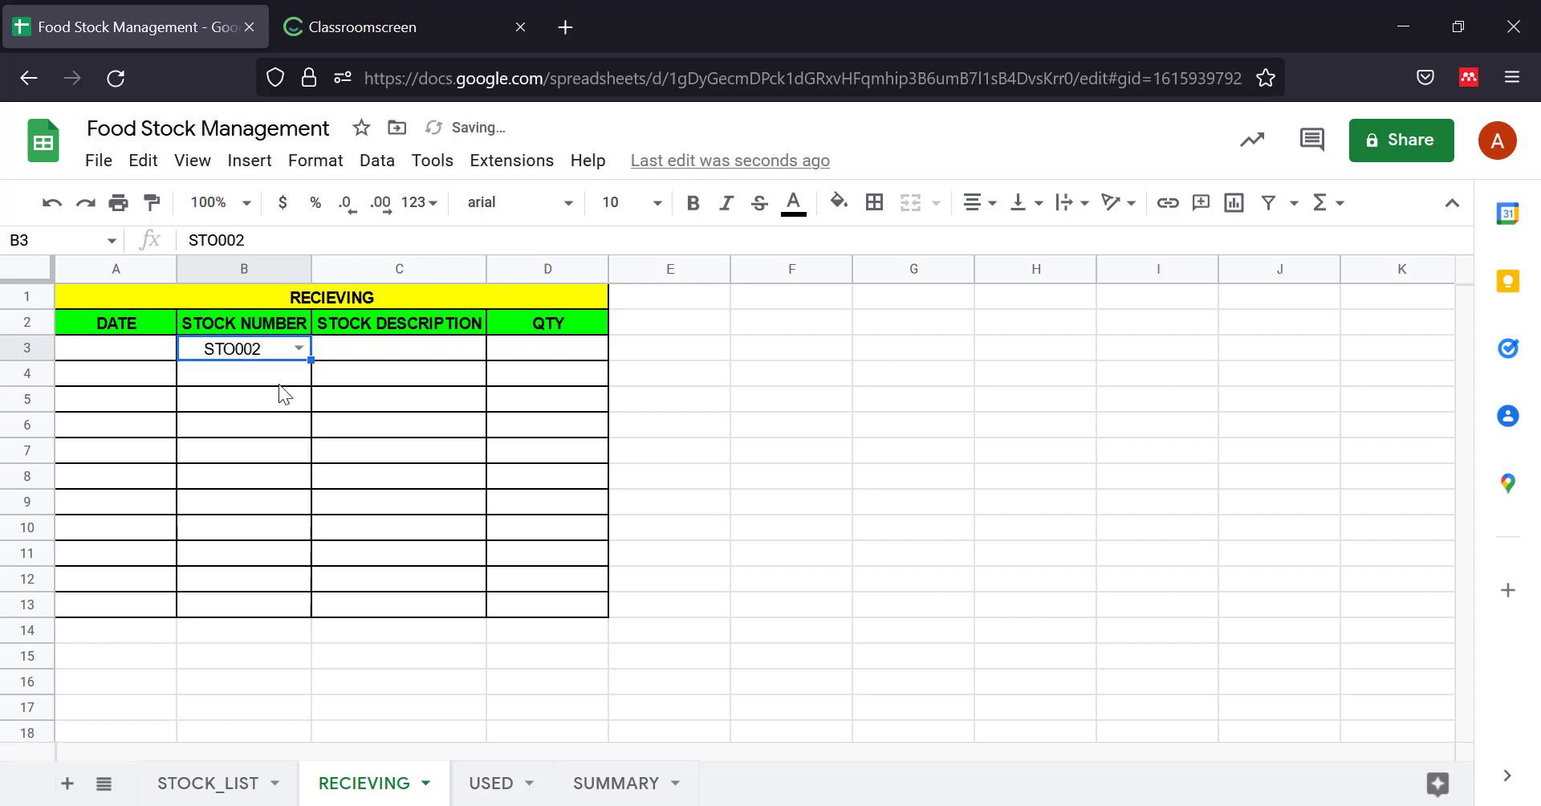
drag(312, 360, 309, 606)
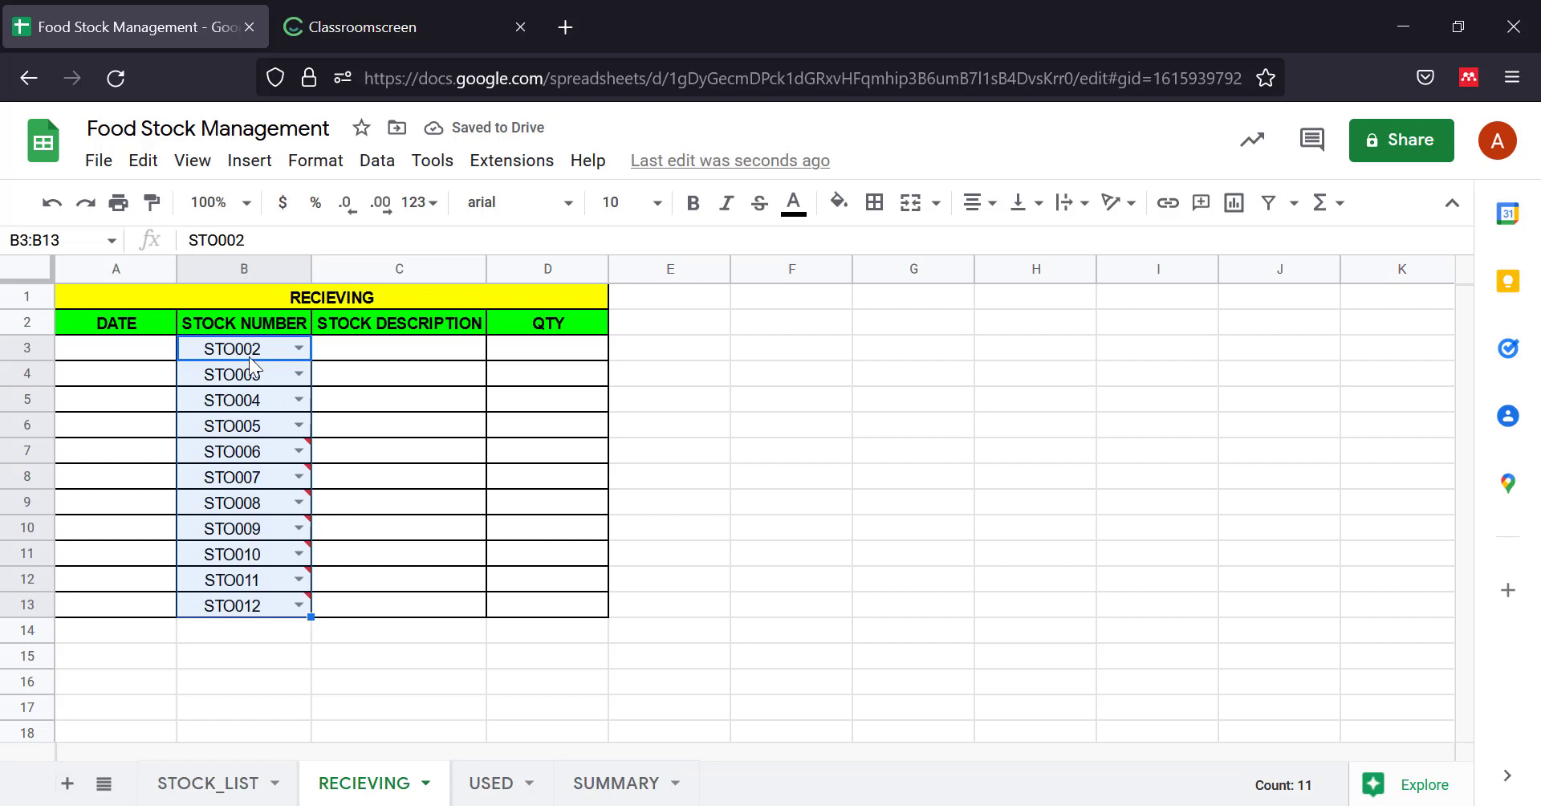
Undo the stock number entries and their fill on RECIEVING, and copy the empty dropdown in B3 down through B13.
key(ctrl+z)
key(ctrl+z)
key(ctrl+z)
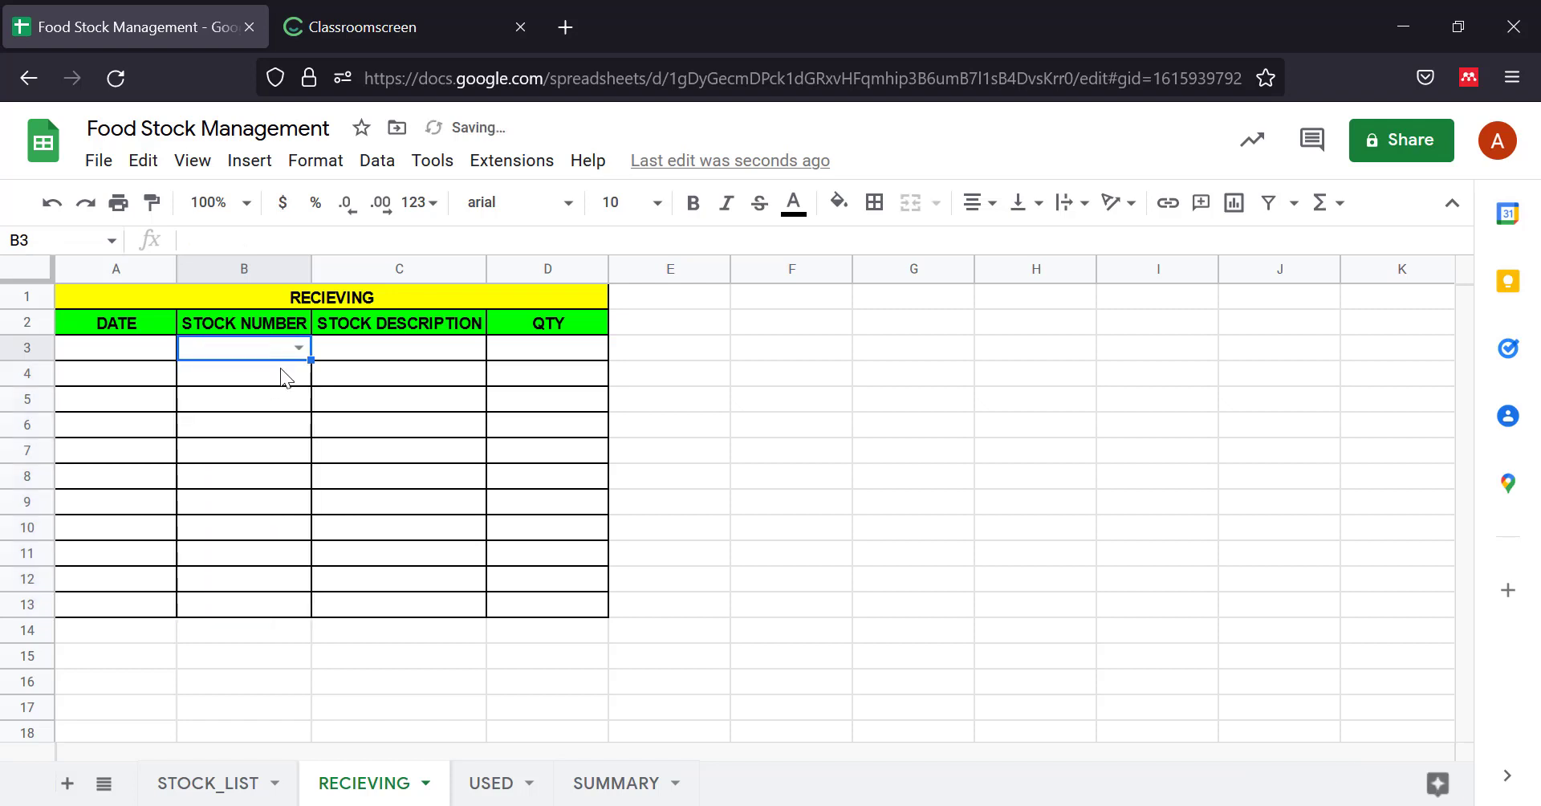
drag(310, 360, 317, 612)
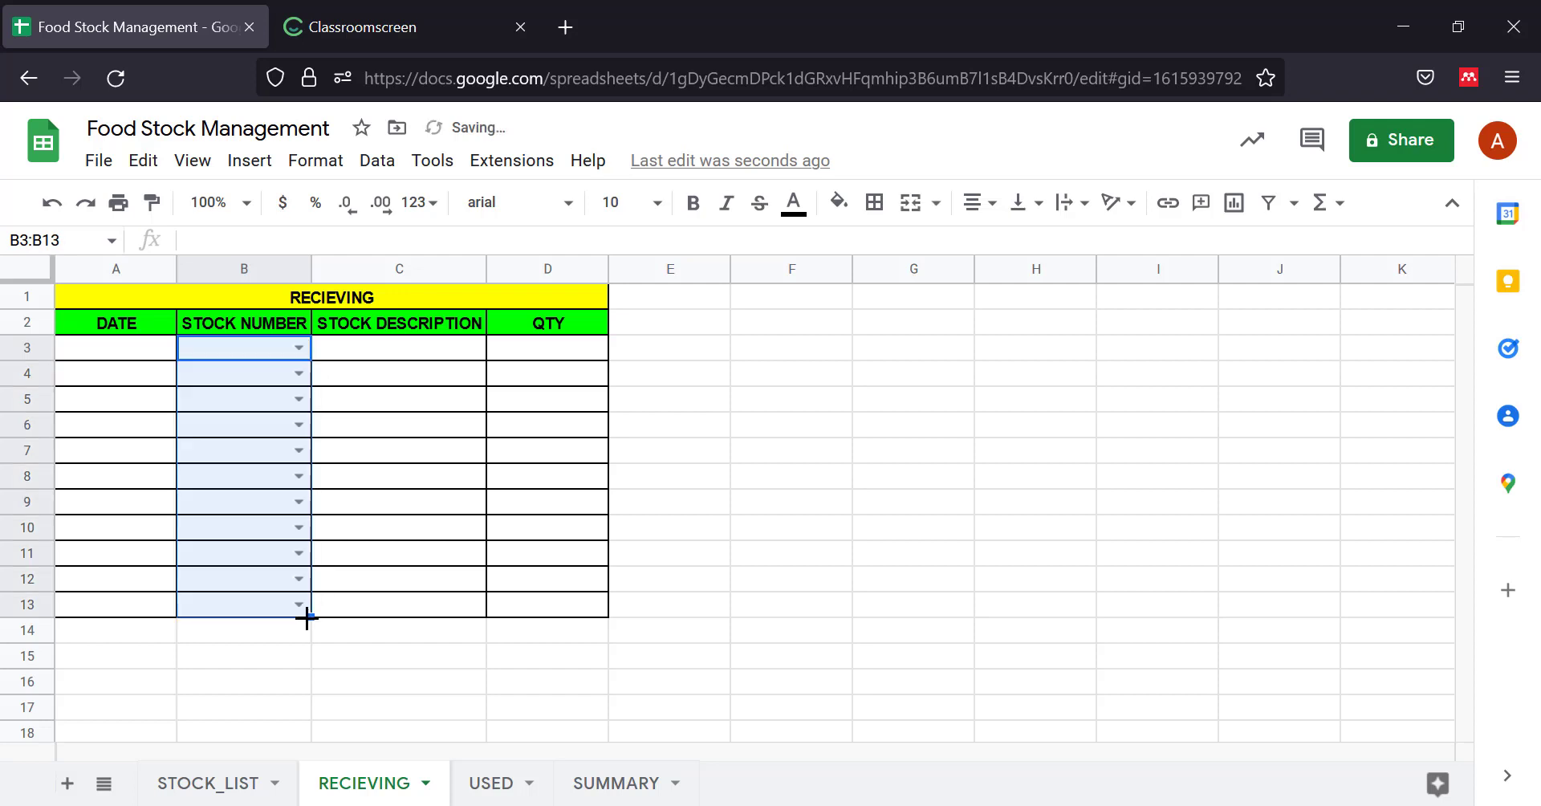
Start a VLOOKUP formula in cell C3 on RECIEVING with B3 as the search key and STOCKSRANGE as the range.
click(398, 347)
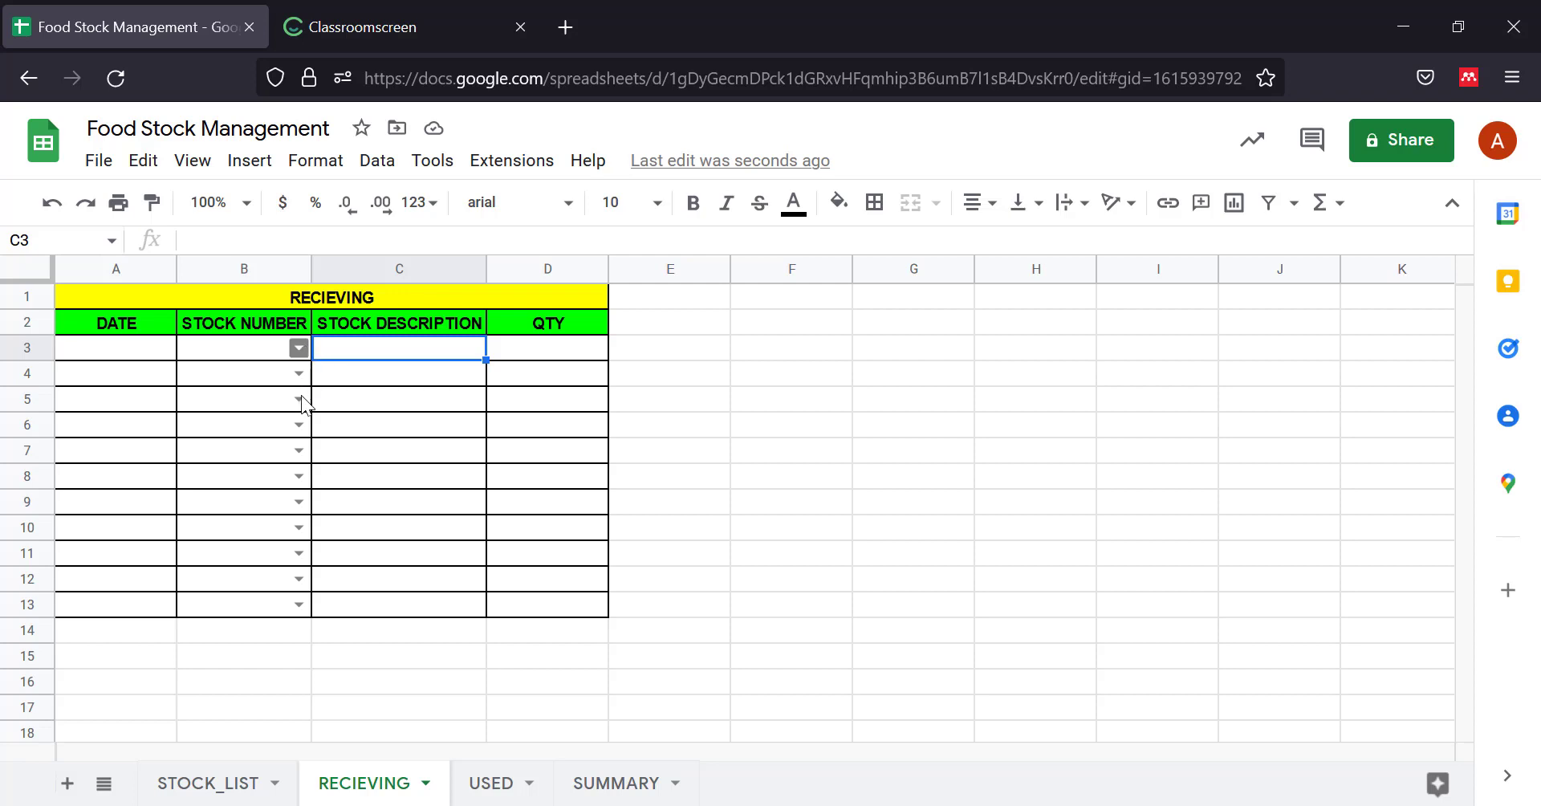
click(211, 784)
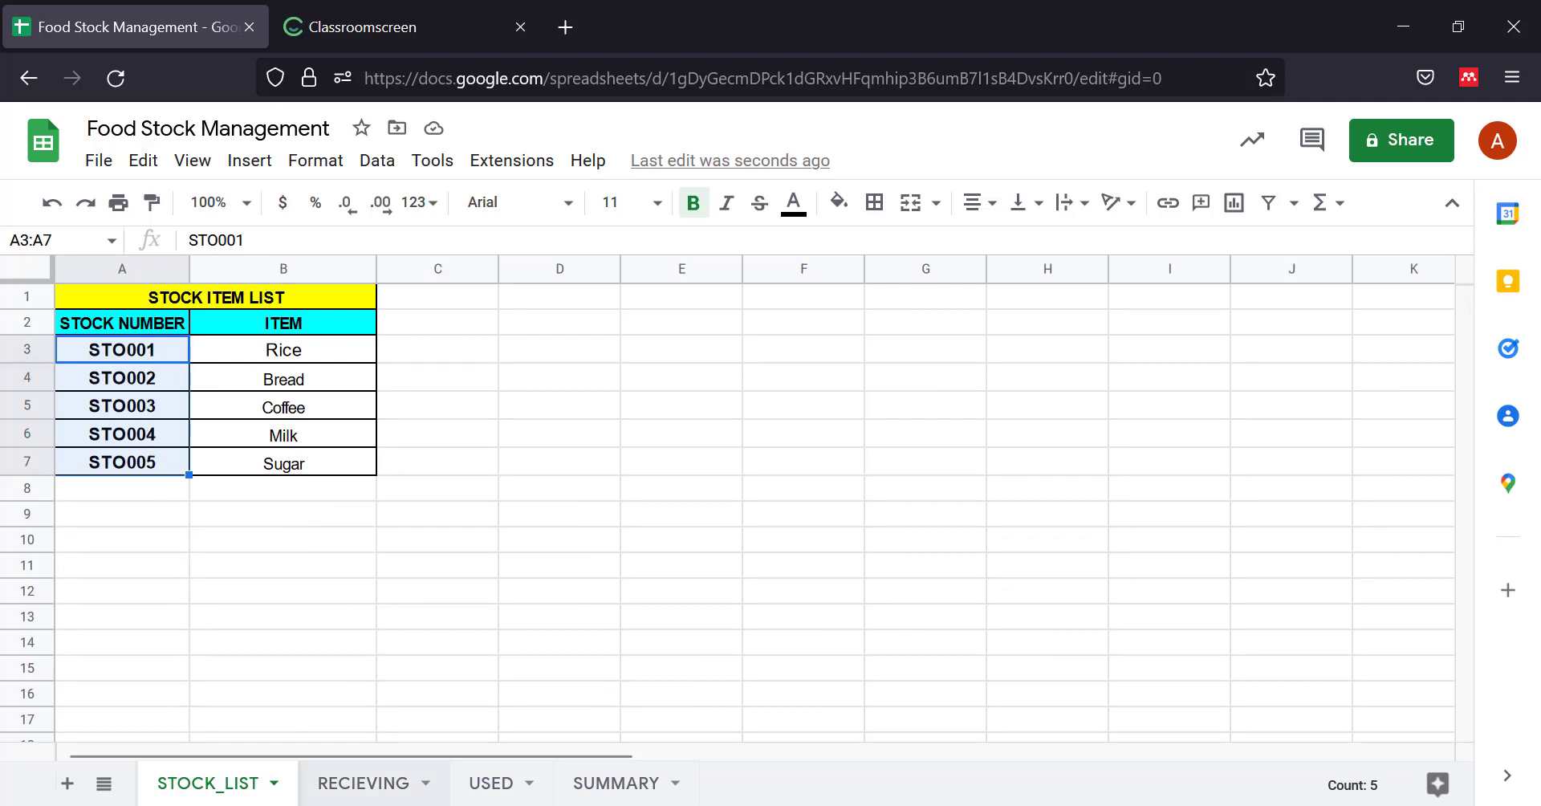
click(363, 783)
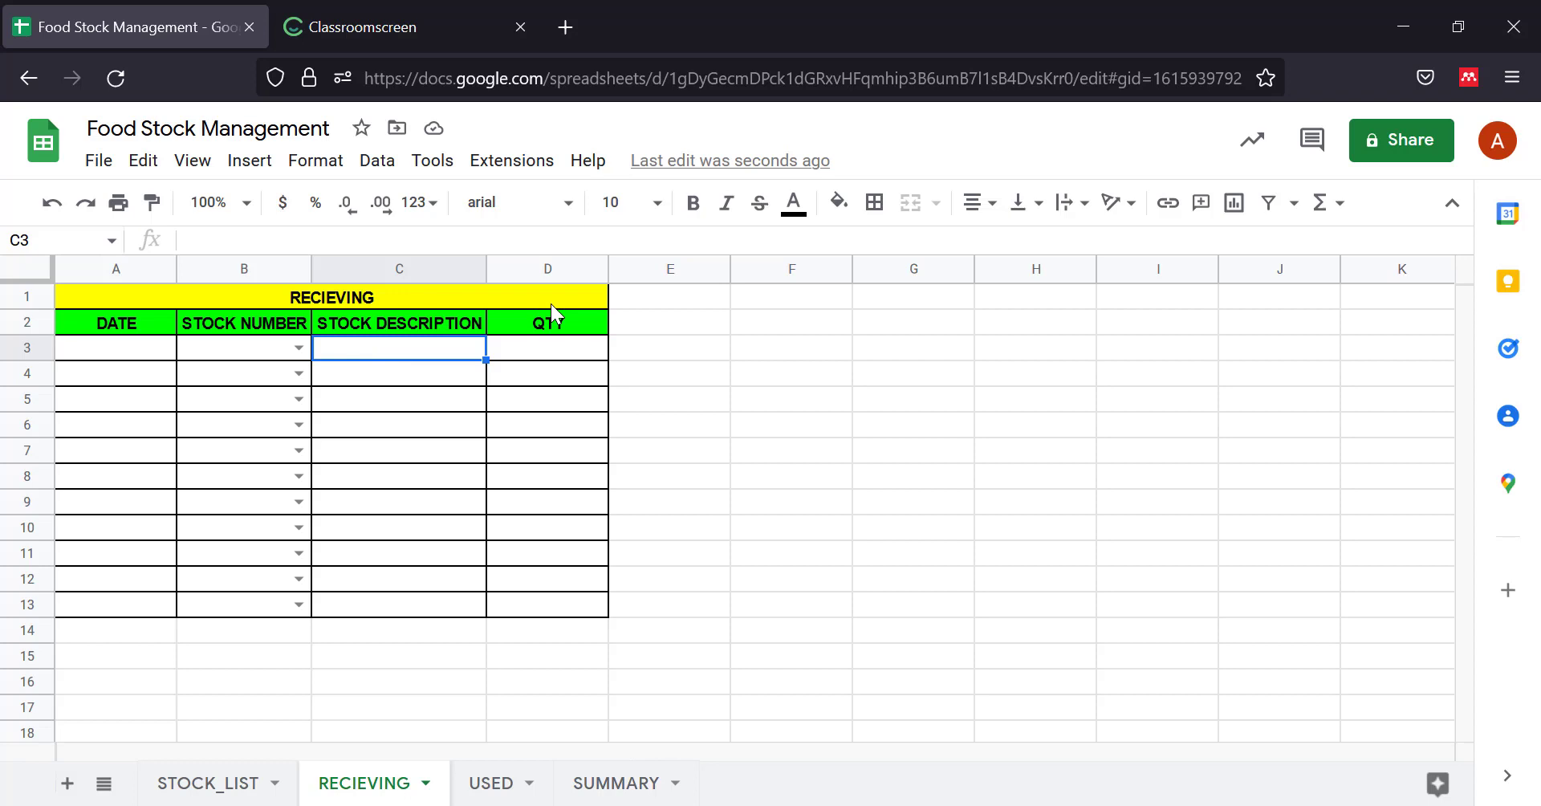
text(=)
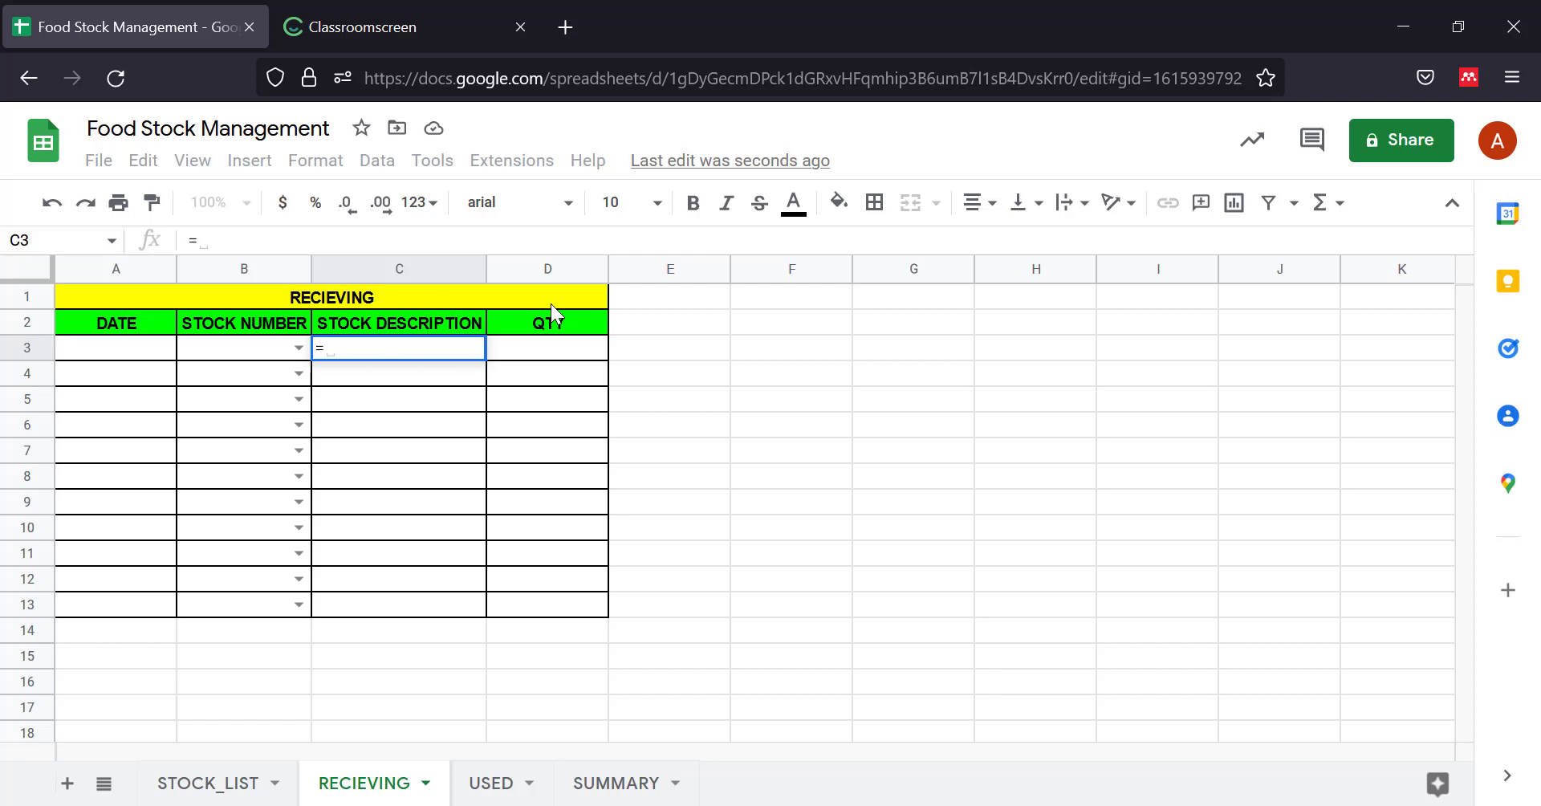
text(vl)
key(Tab)
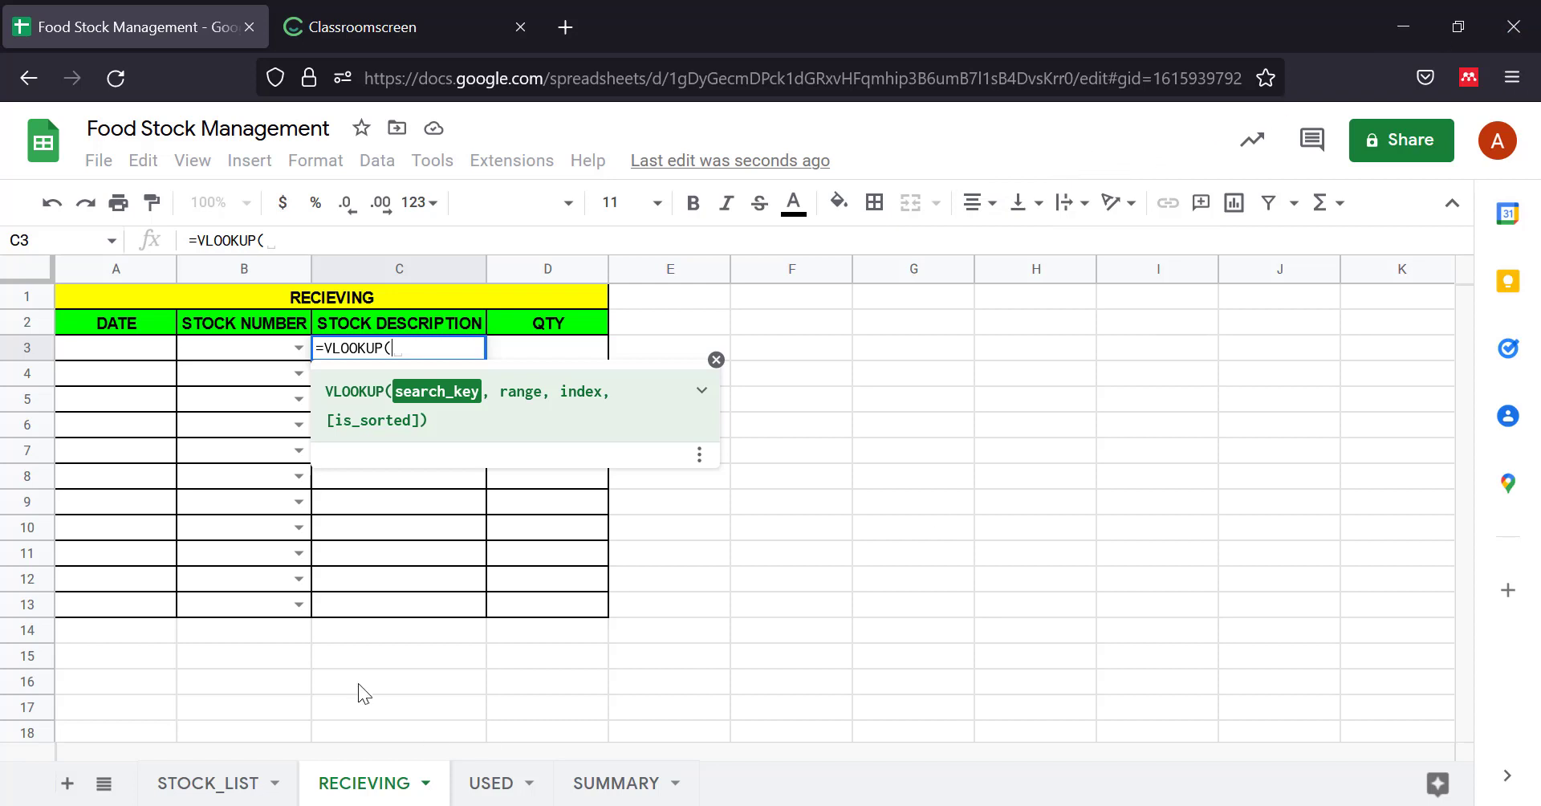
click(214, 345)
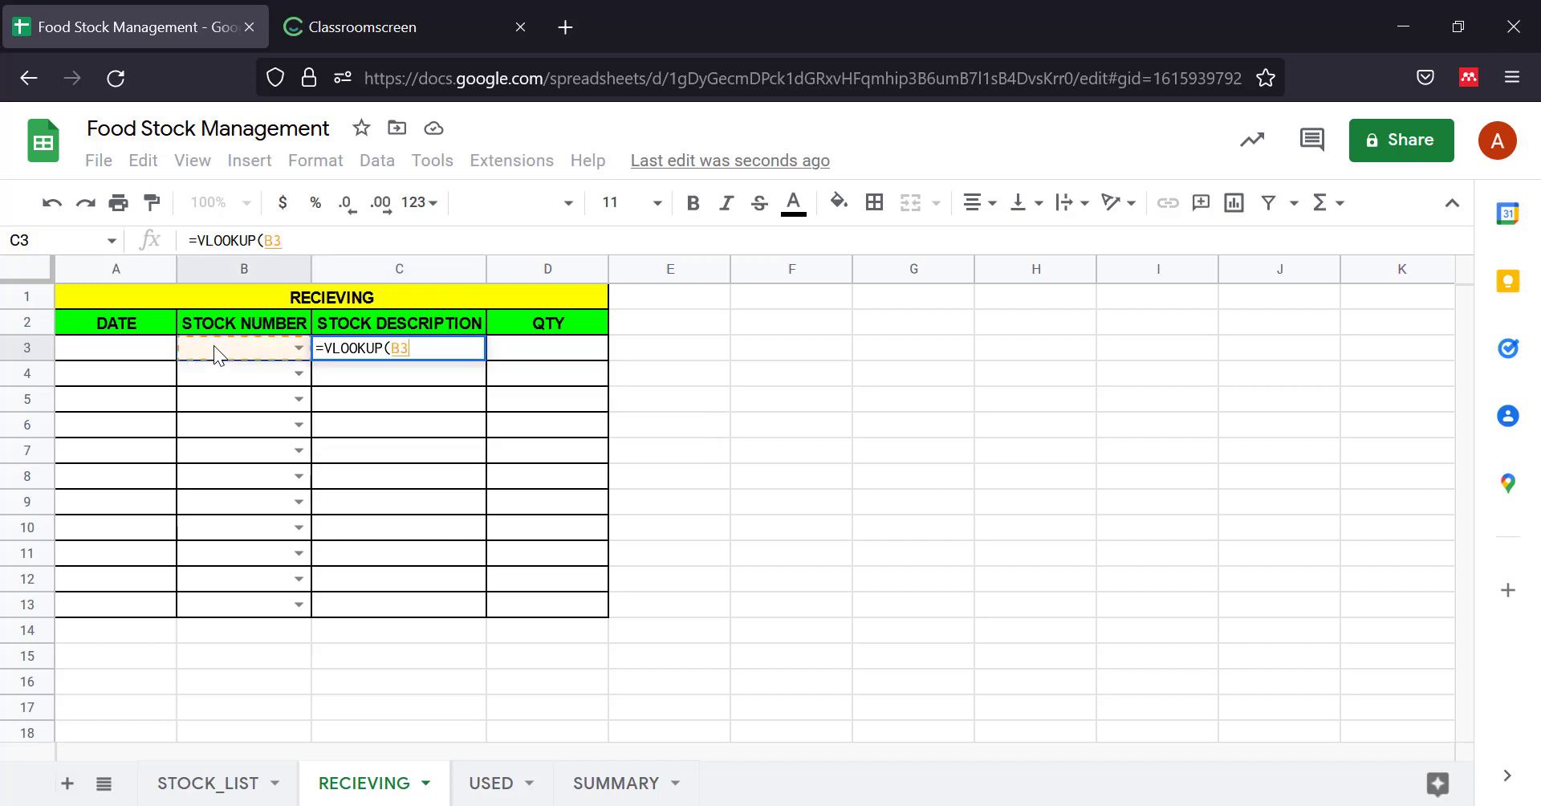
text(,)
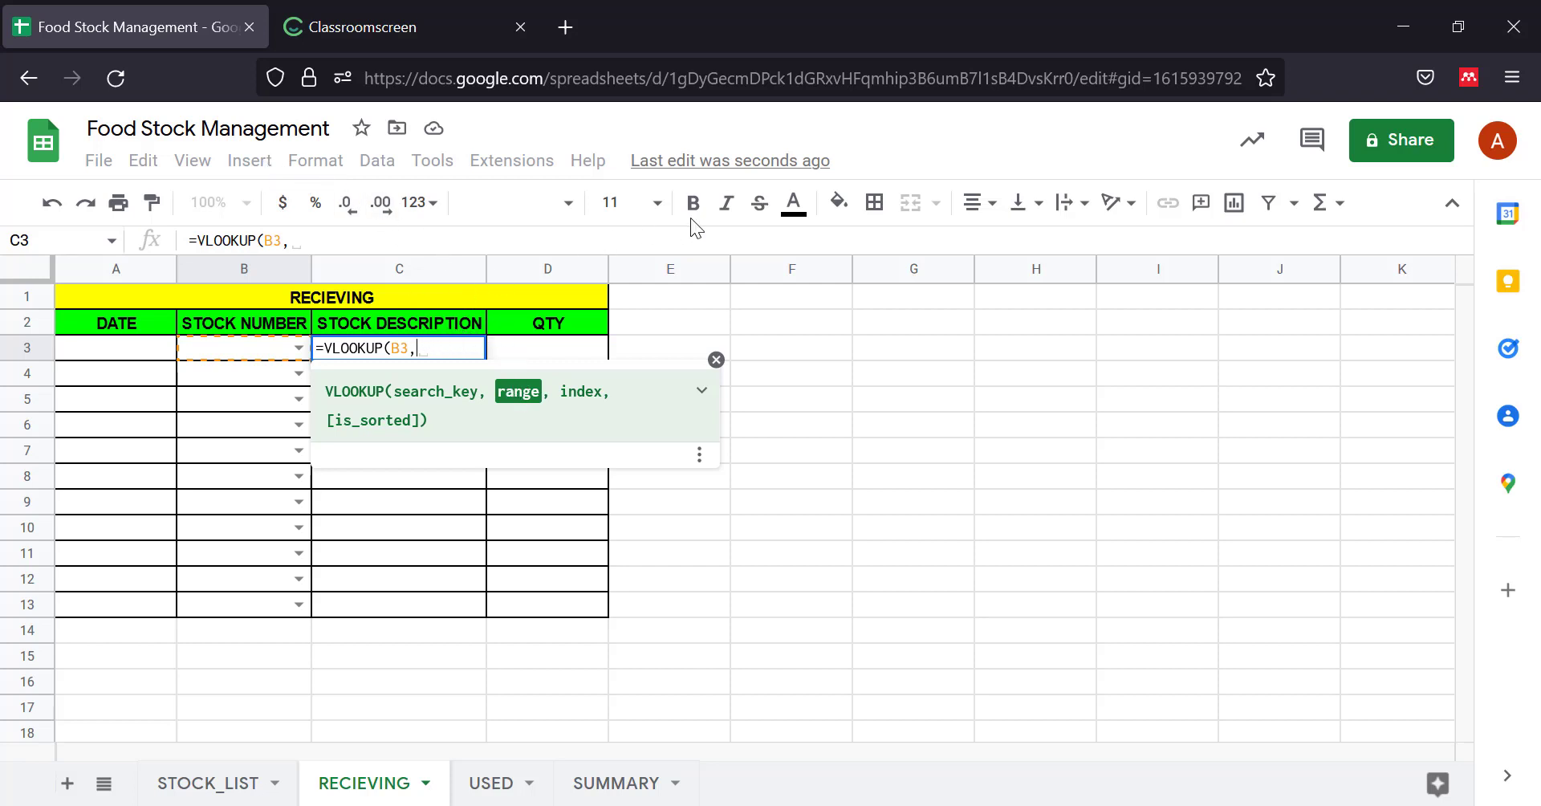
text(St)
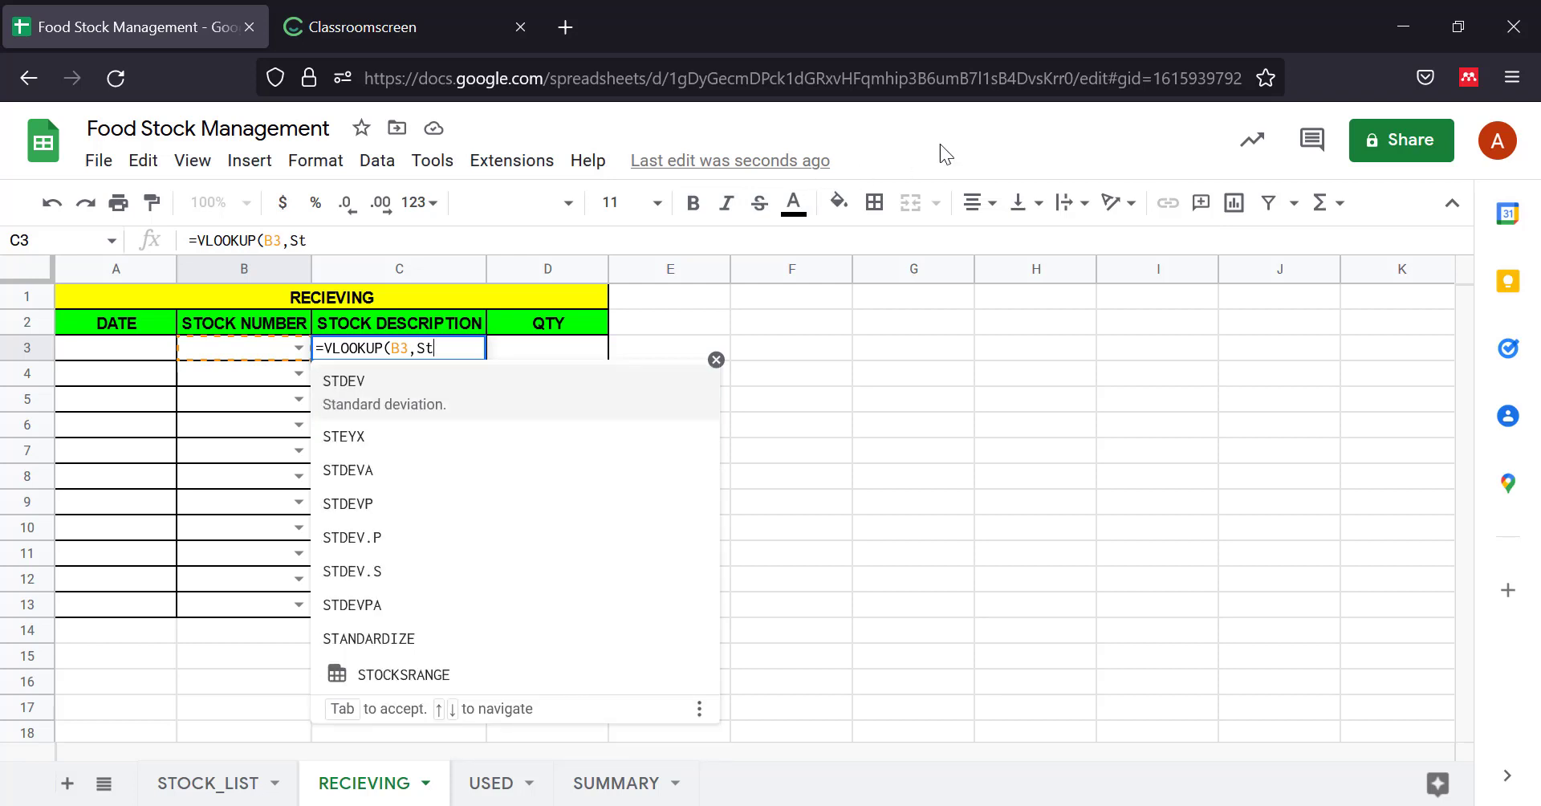
text(oc)
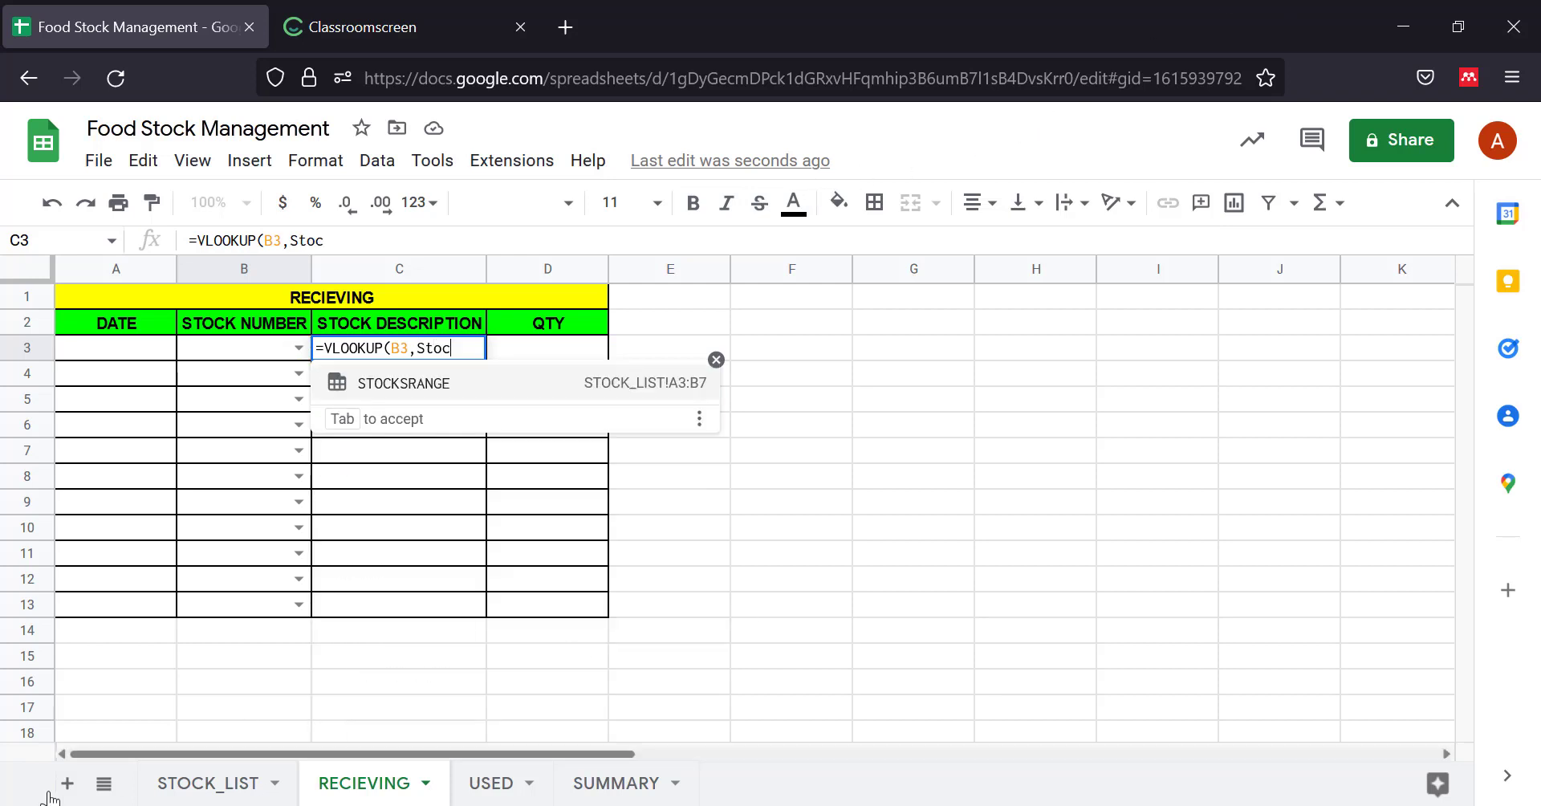
click(397, 391)
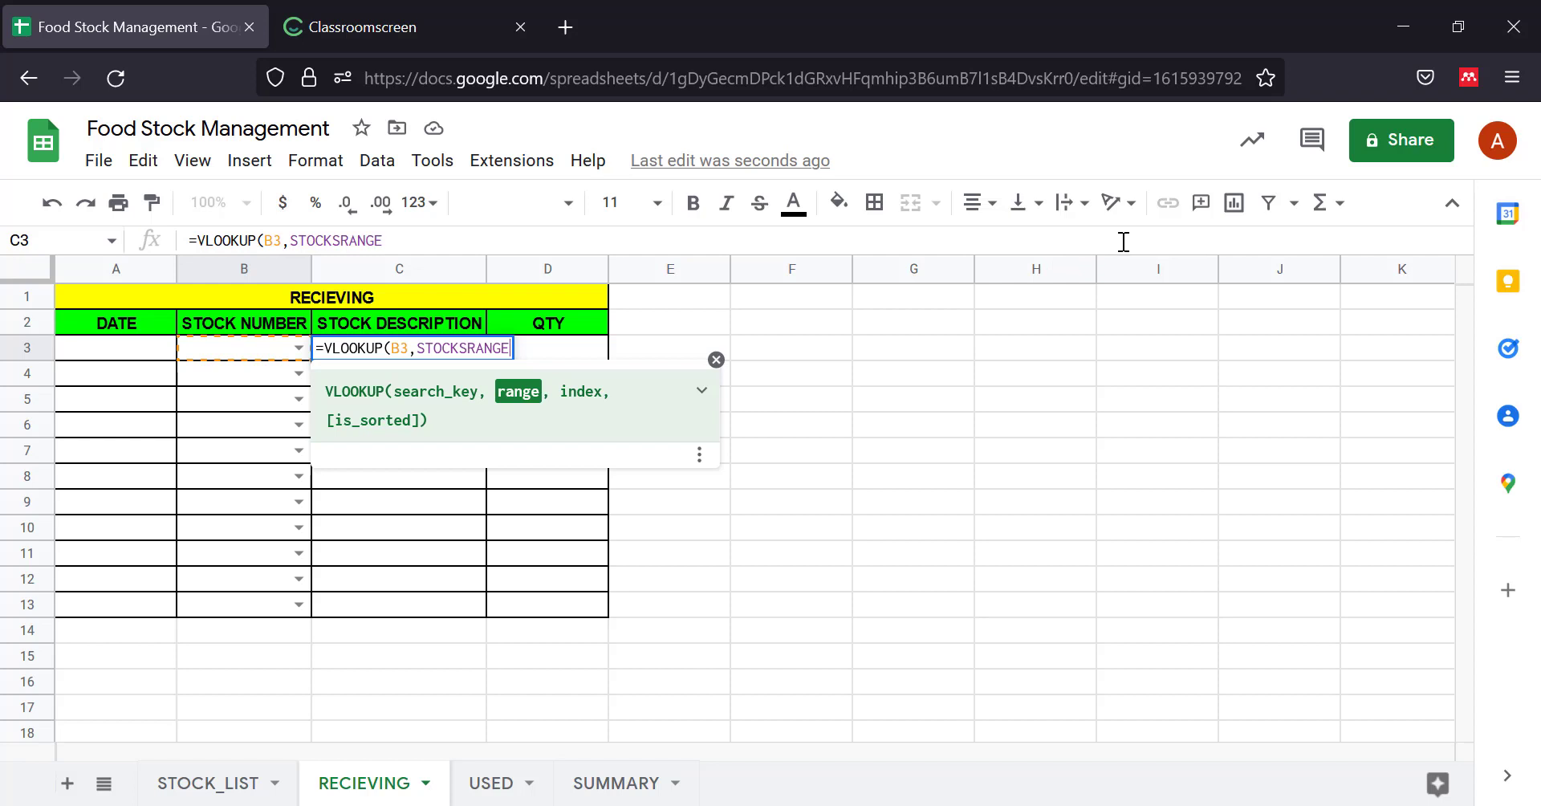
text(,)
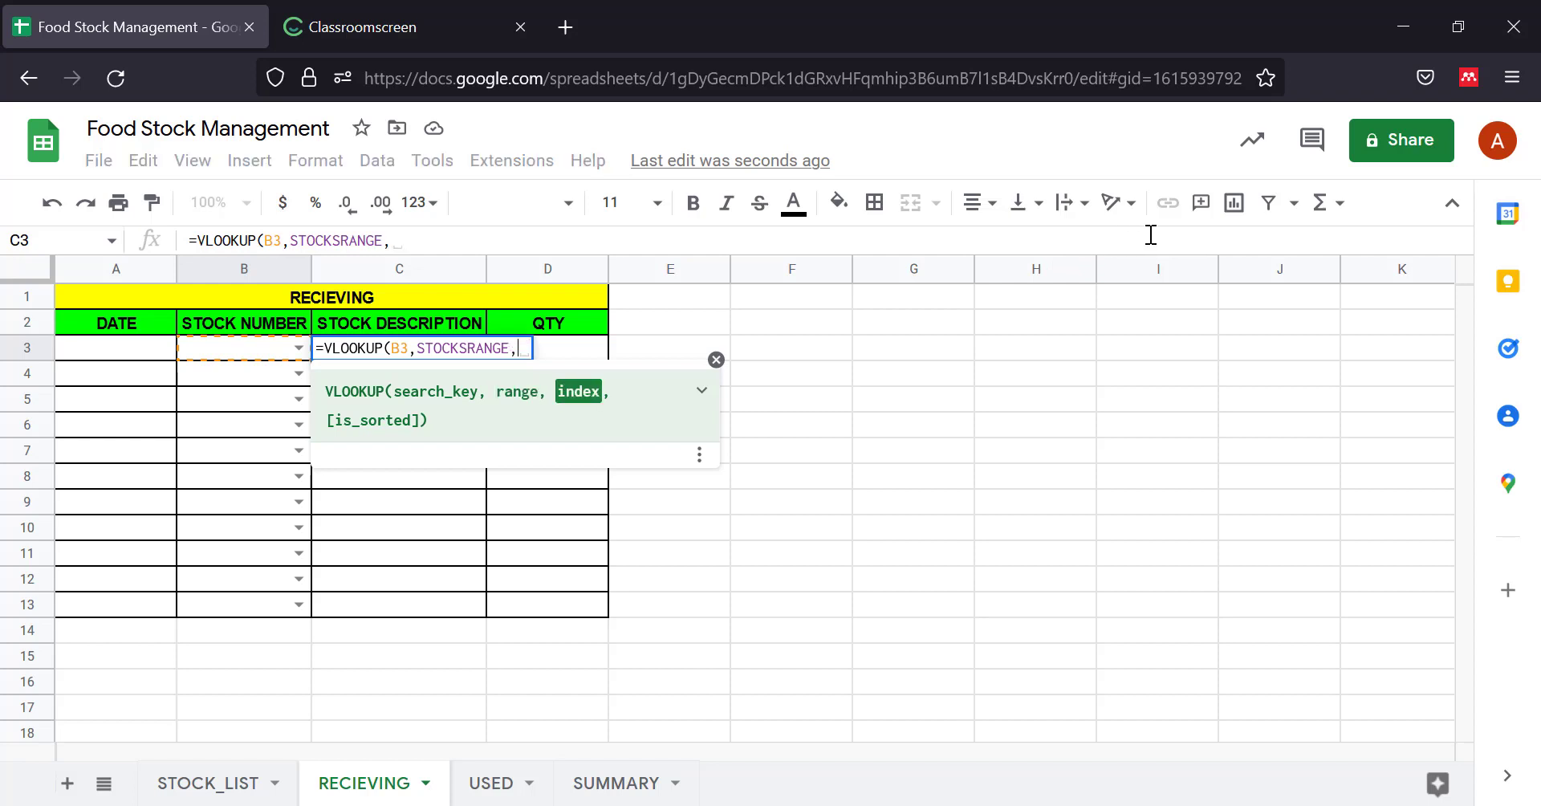
Complete the C3 VLOOKUP formula with index 2 and False, and fill it down through C13.
click(213, 784)
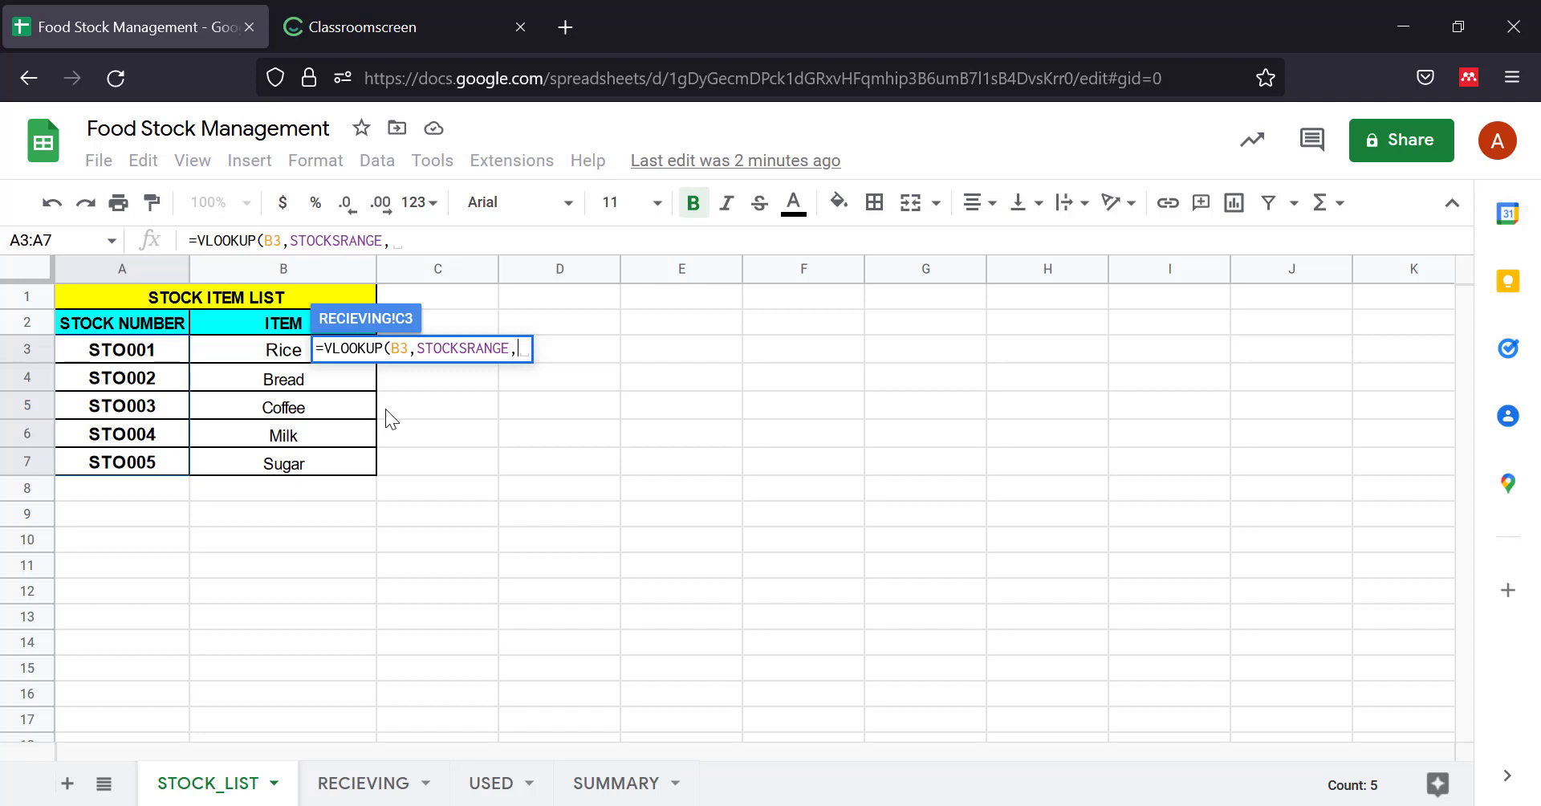
text(2)
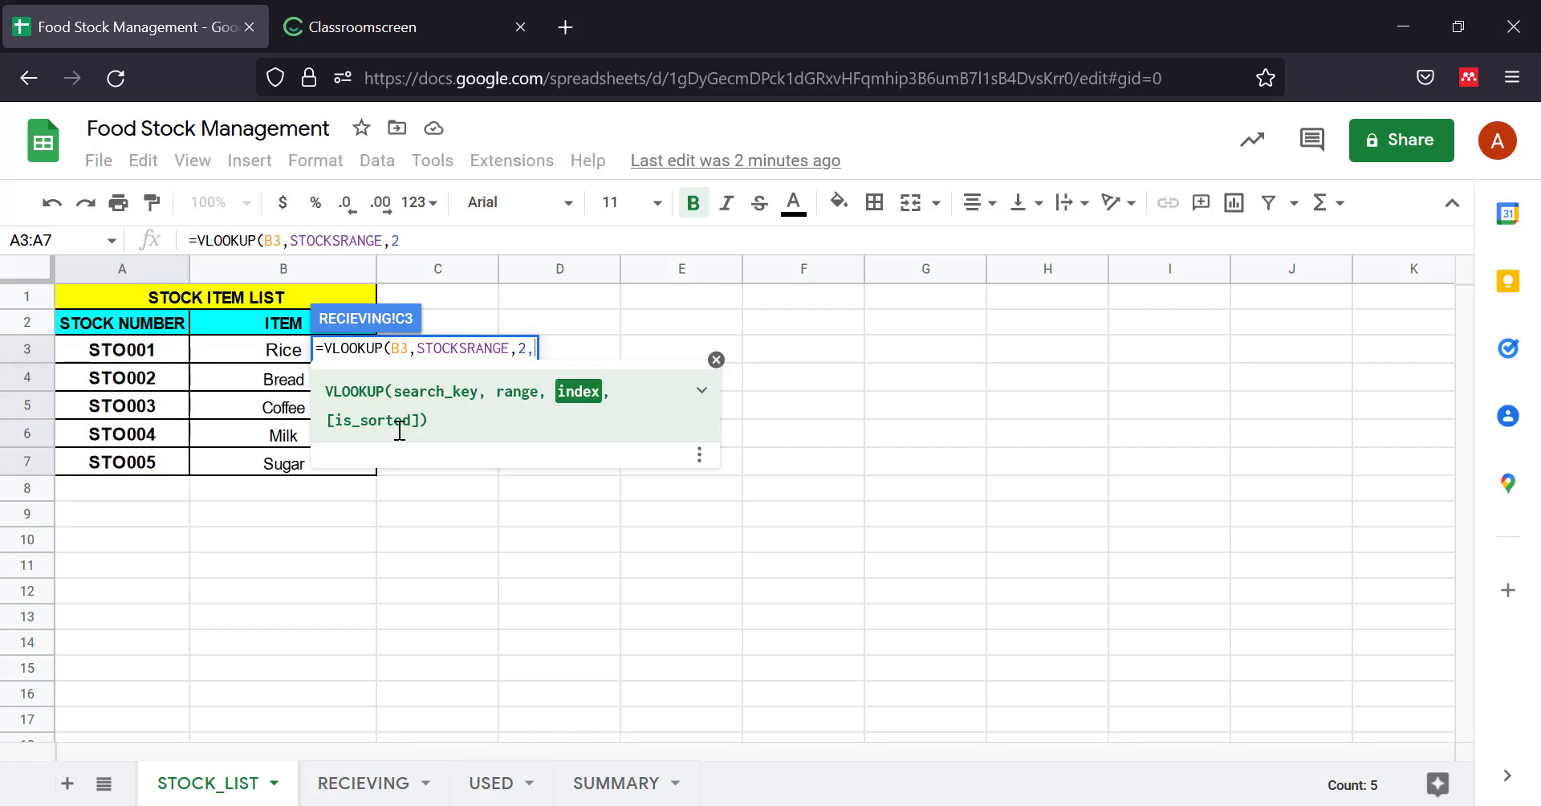
text(, )
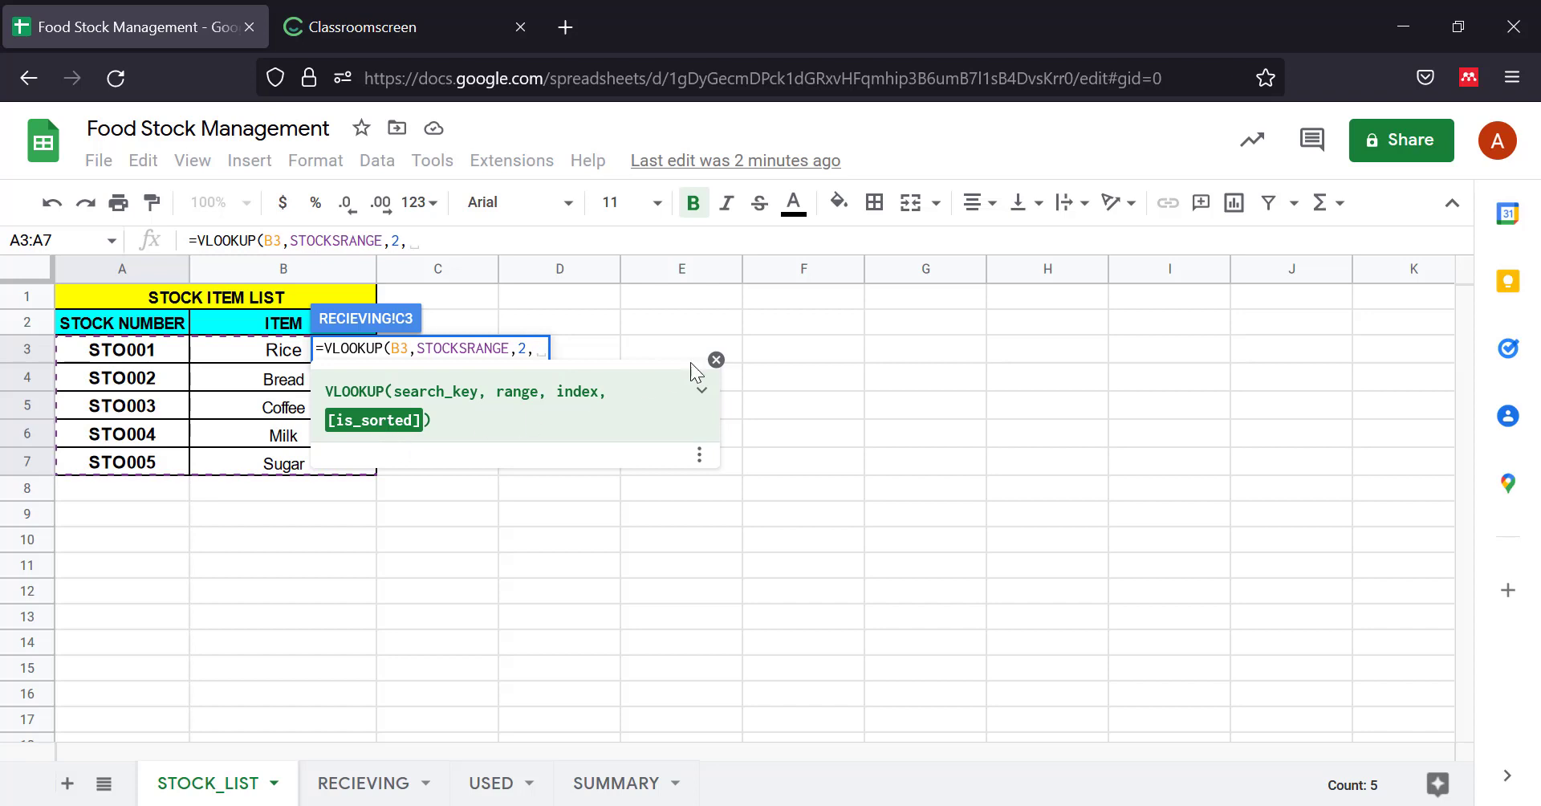
text(Fa)
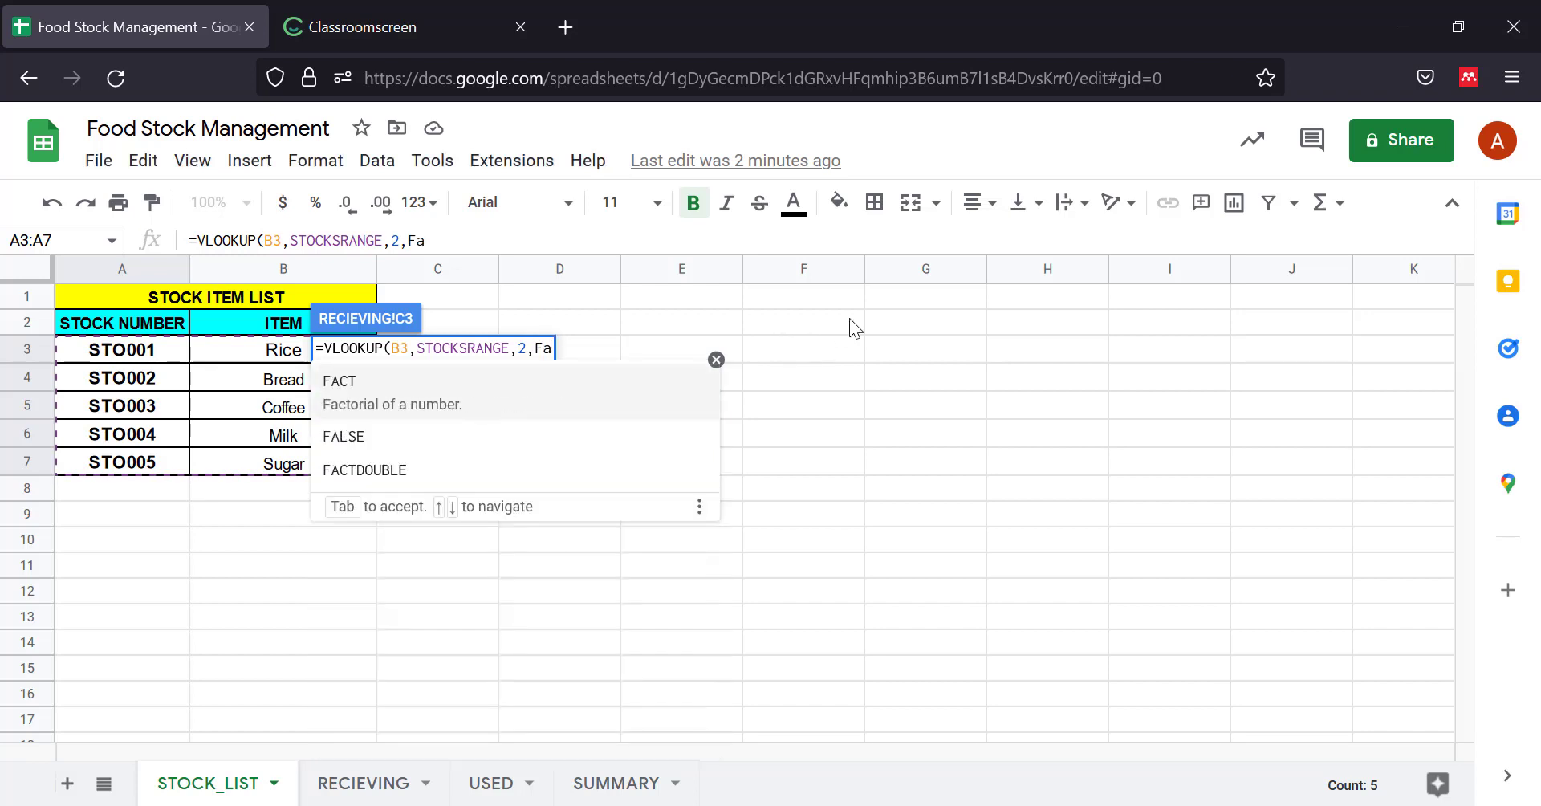
text(lse)
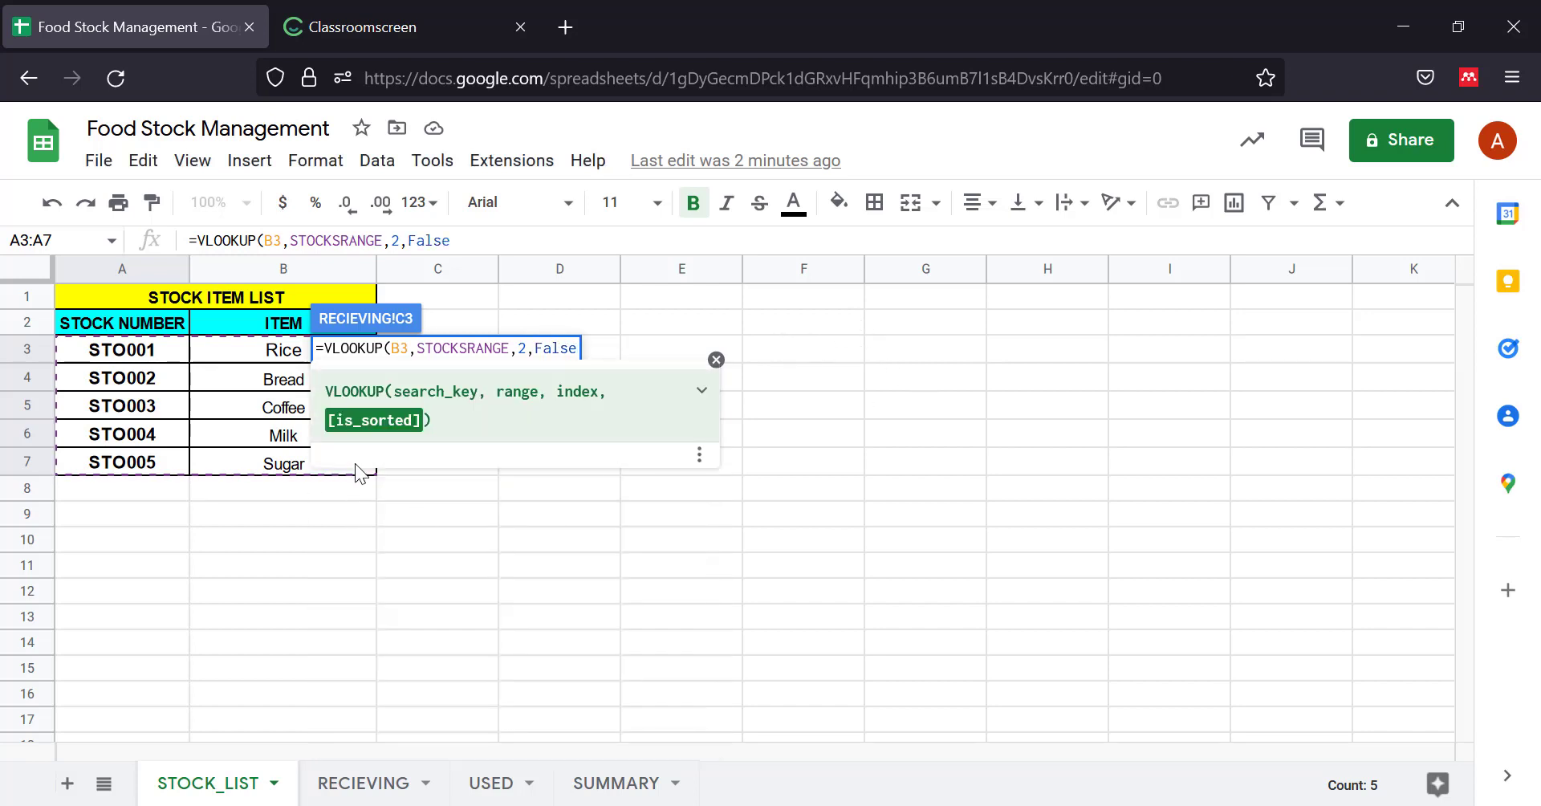
click(372, 784)
mouse_move(405, 347)
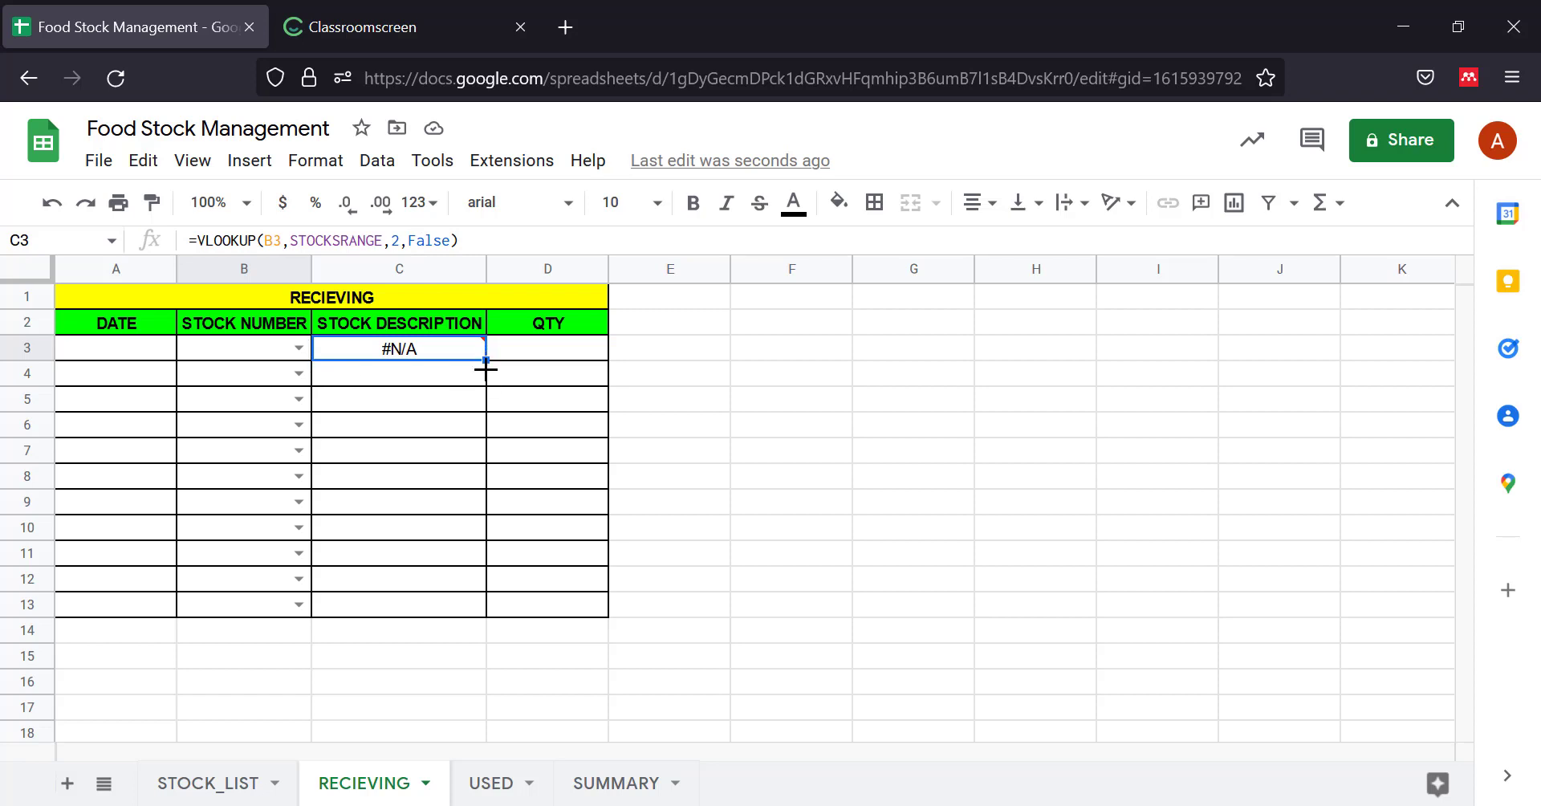
drag(486, 361, 484, 608)
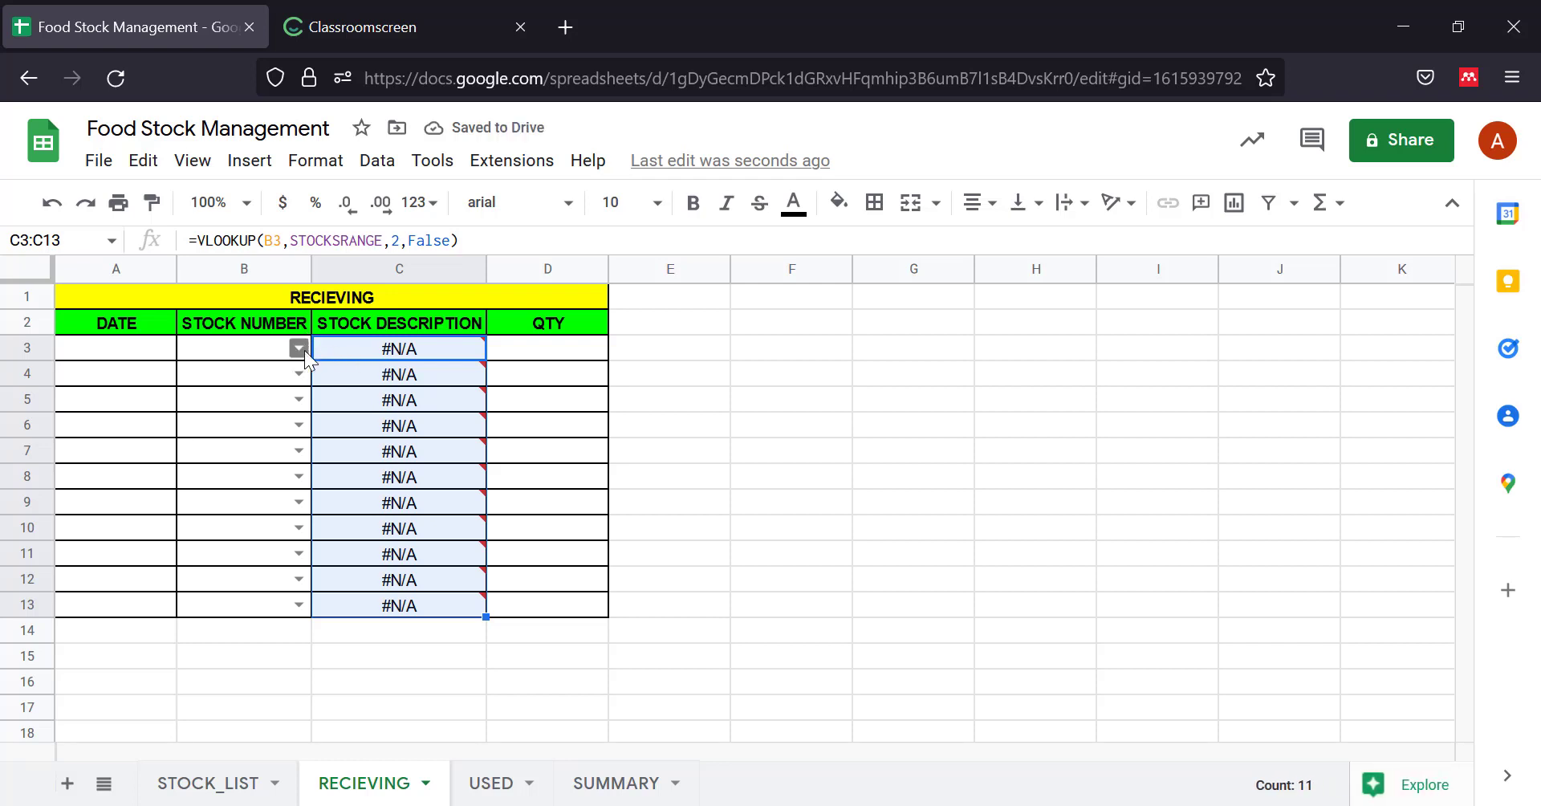
Choose stock number STO001 in cell B3 and STO002 in cell B4 on RECIEVING.
click(305, 350)
click(279, 386)
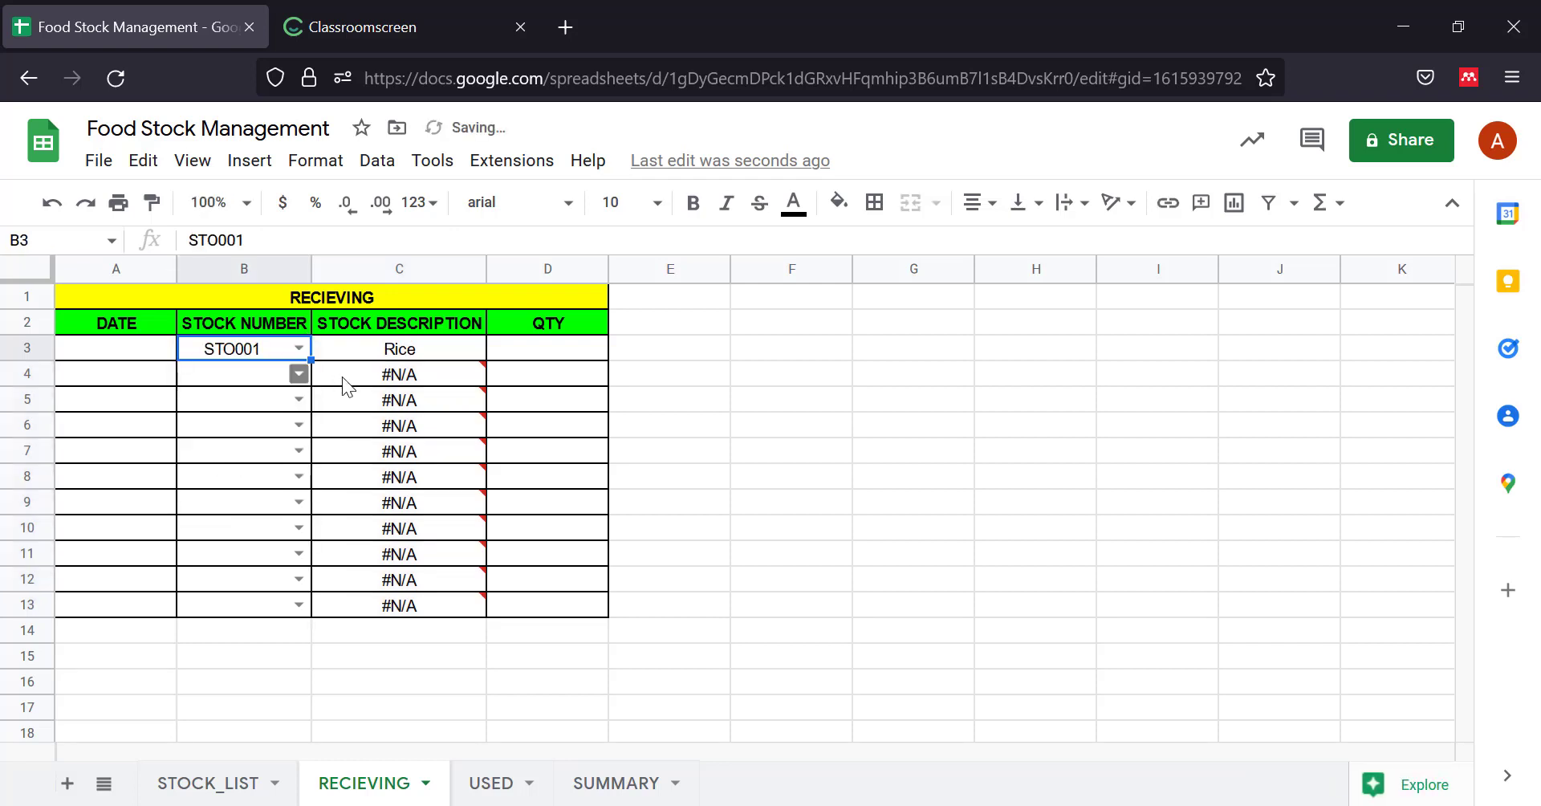
click(298, 374)
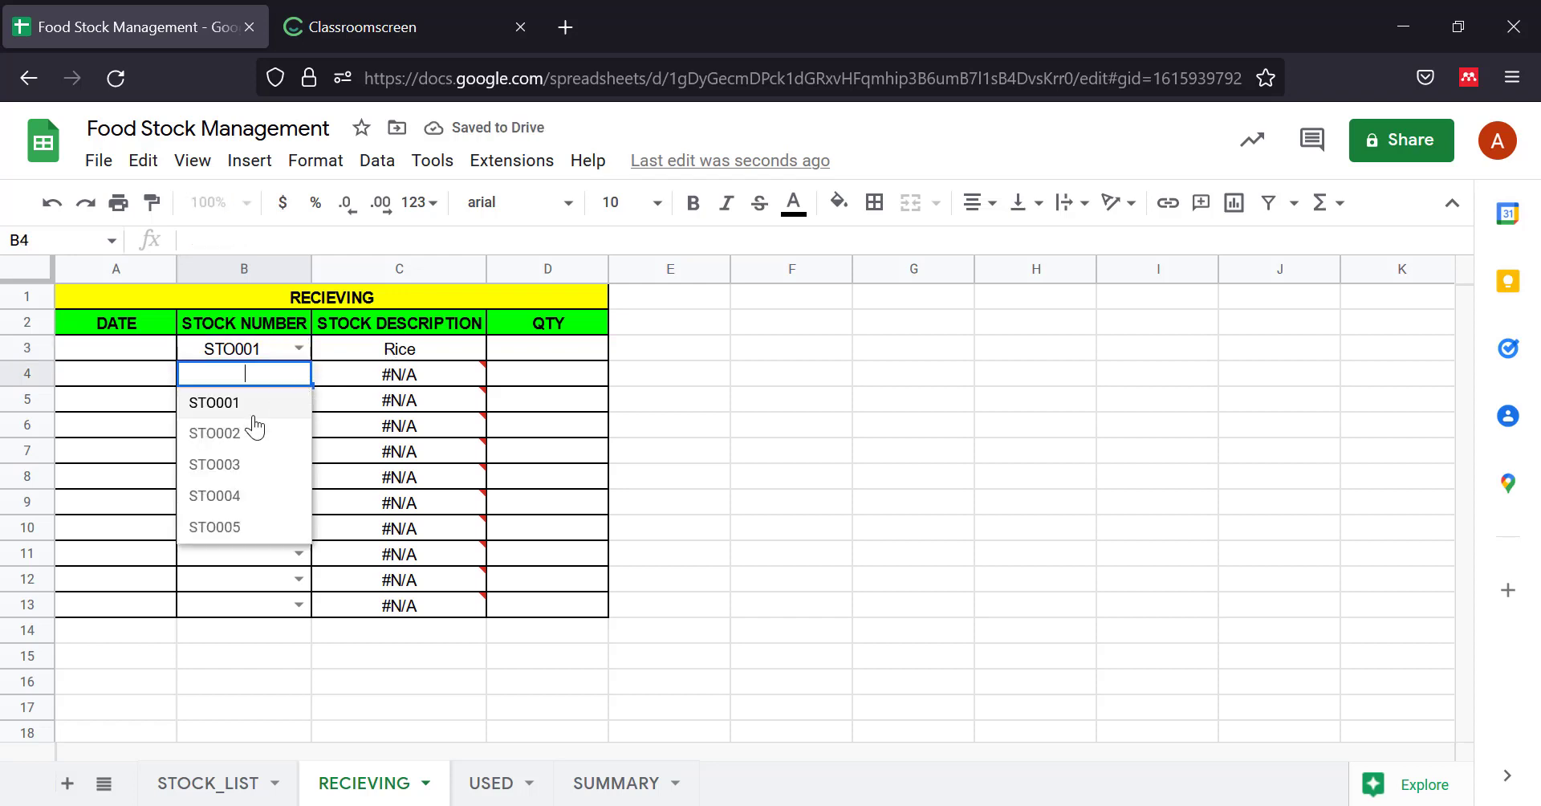
click(251, 436)
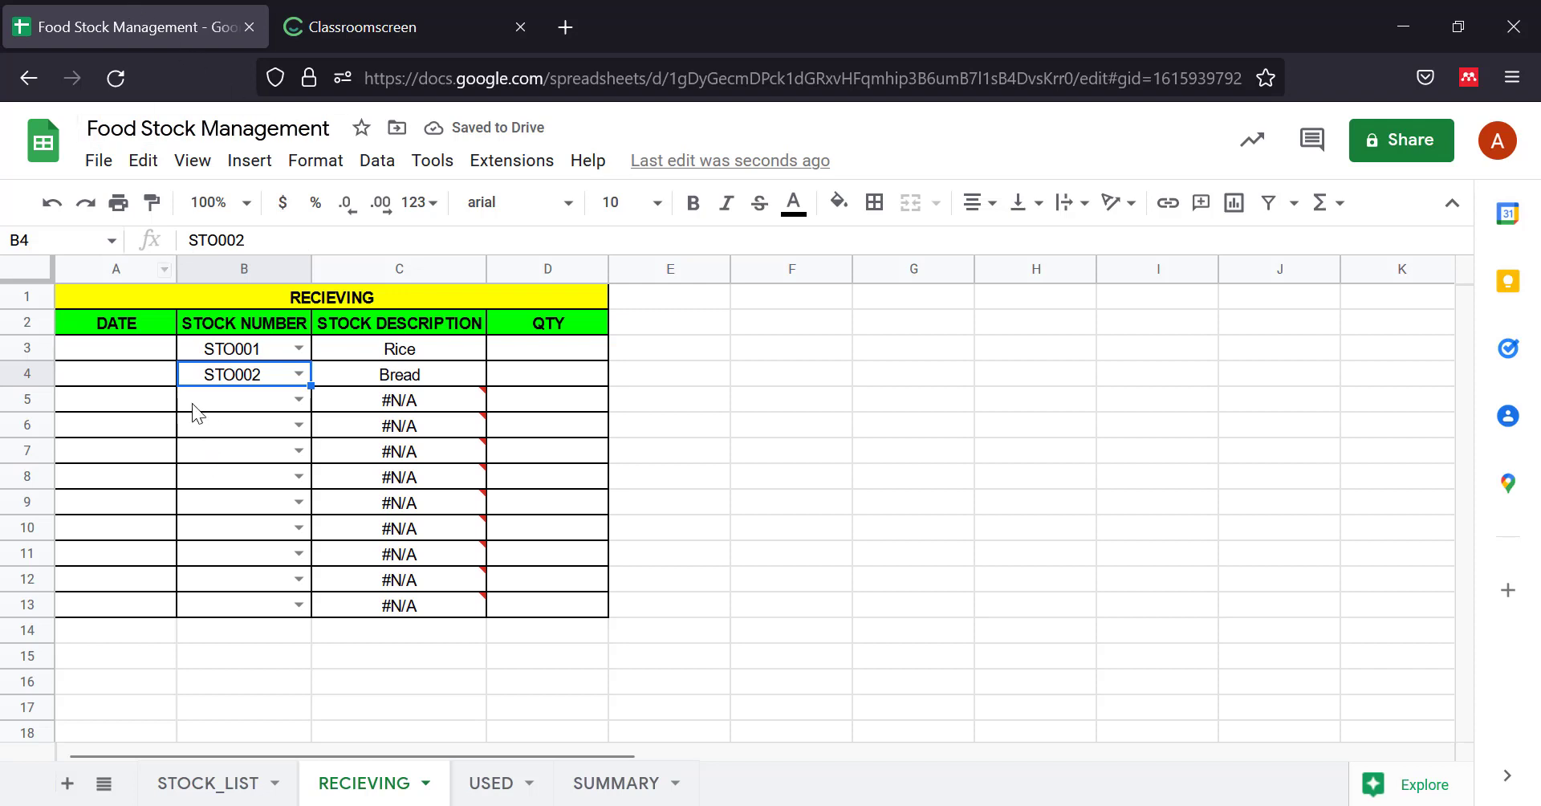
Add data validation to cell A3 on RECIEVING that requires a valid date and rejects invalid input.
click(117, 343)
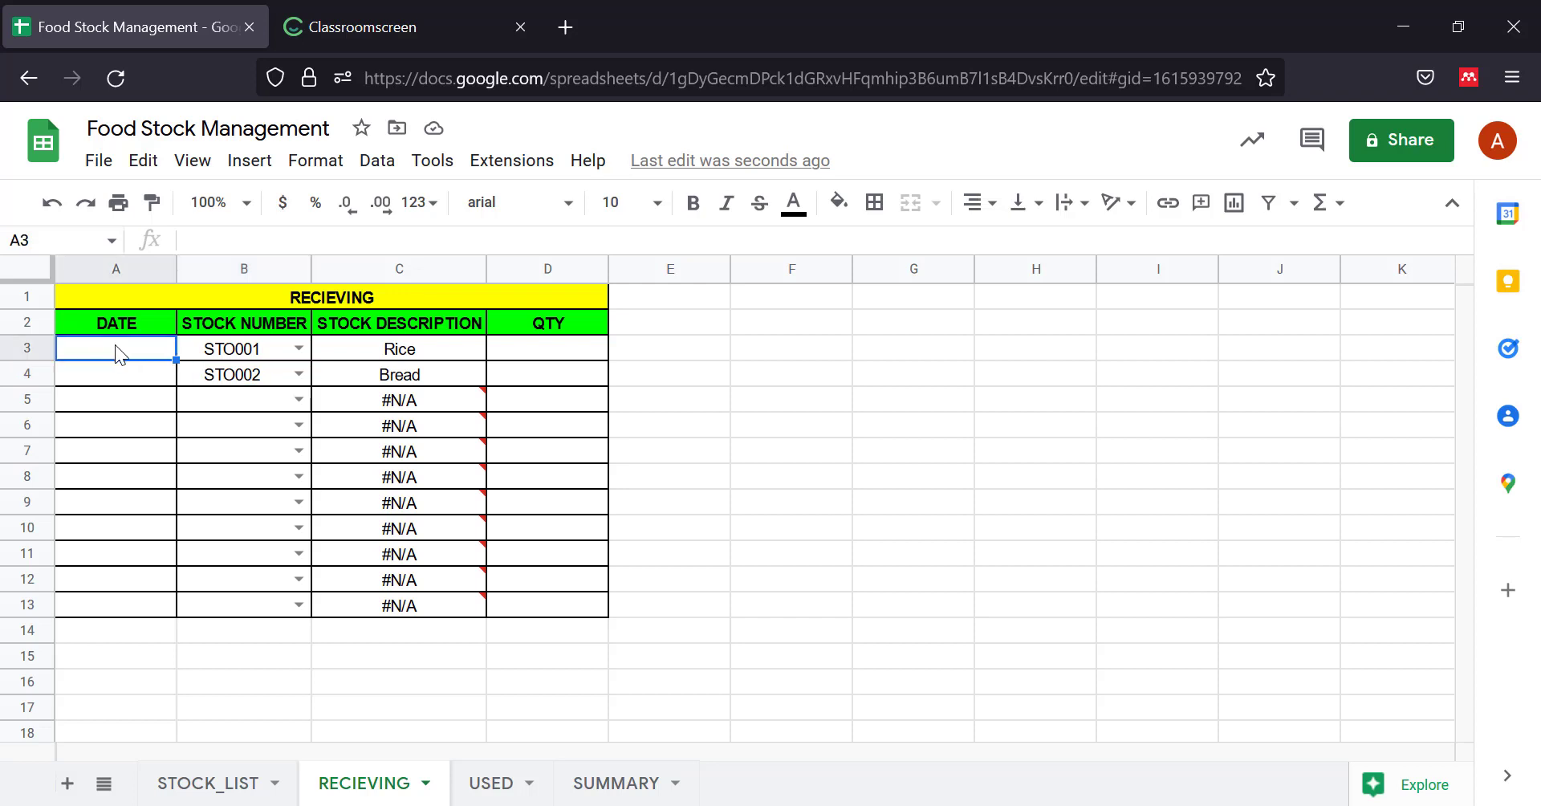
click(384, 159)
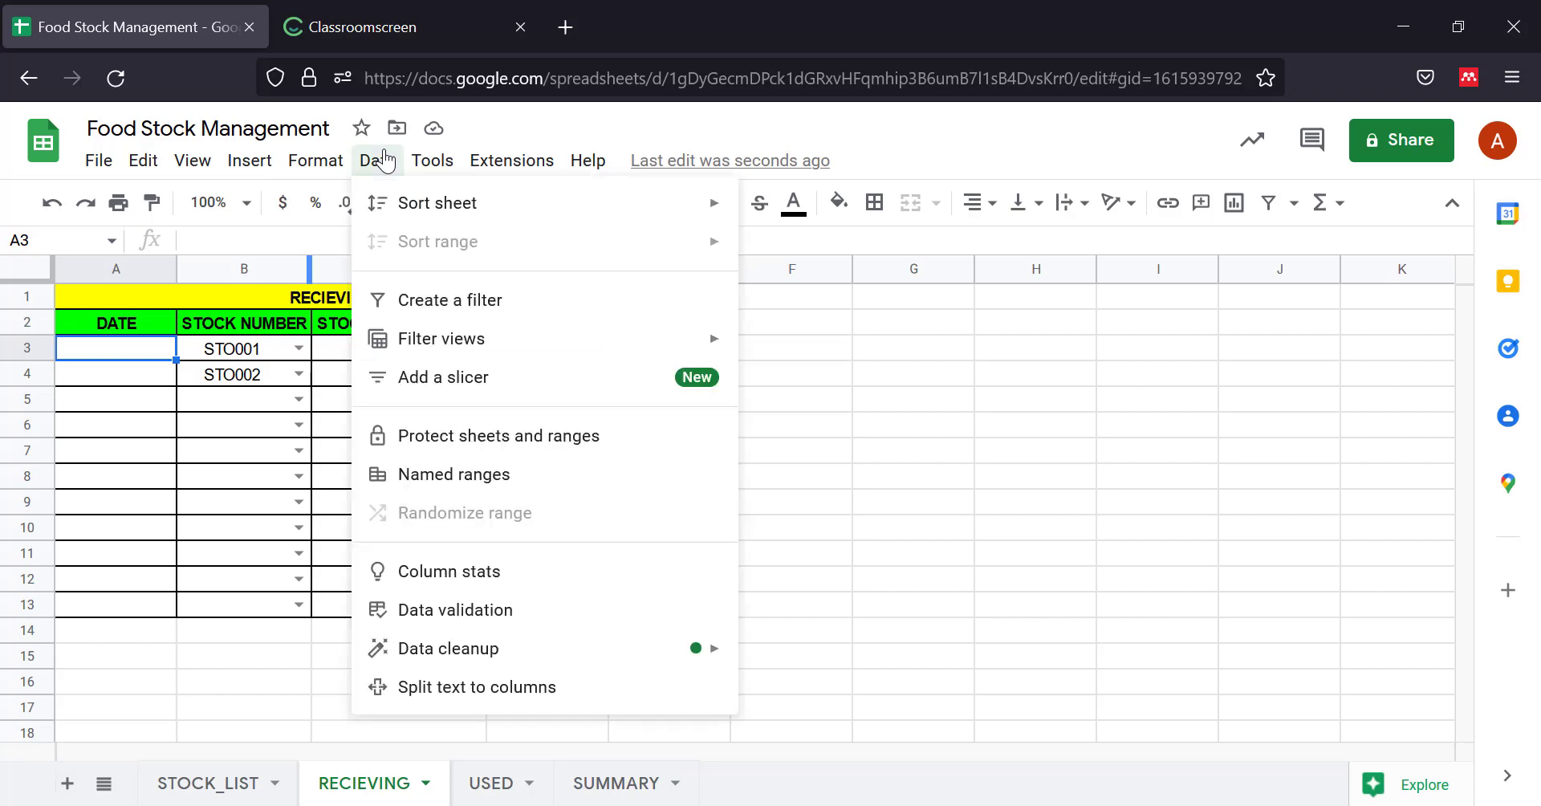
click(464, 493)
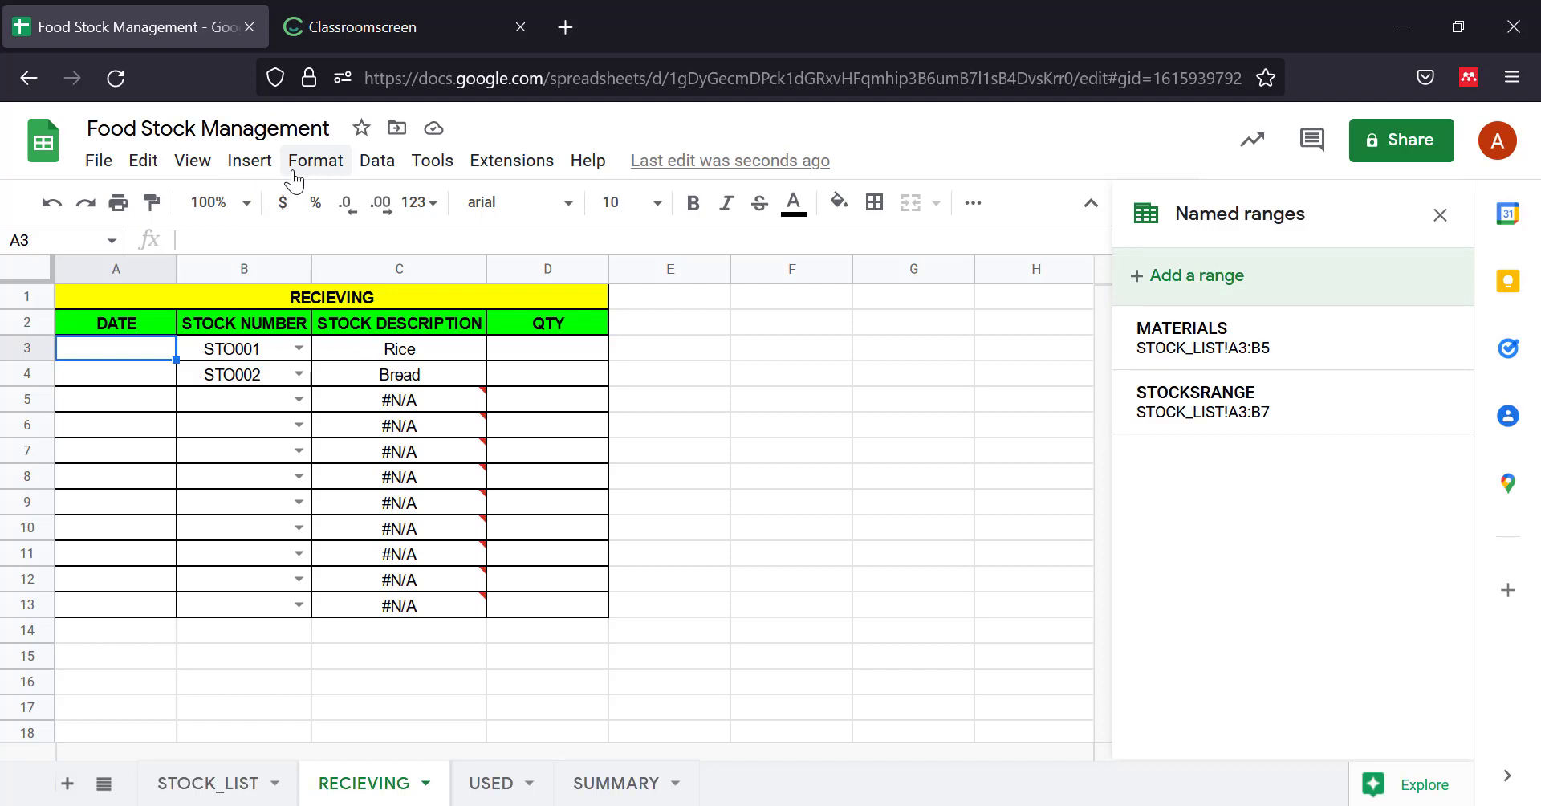
click(375, 165)
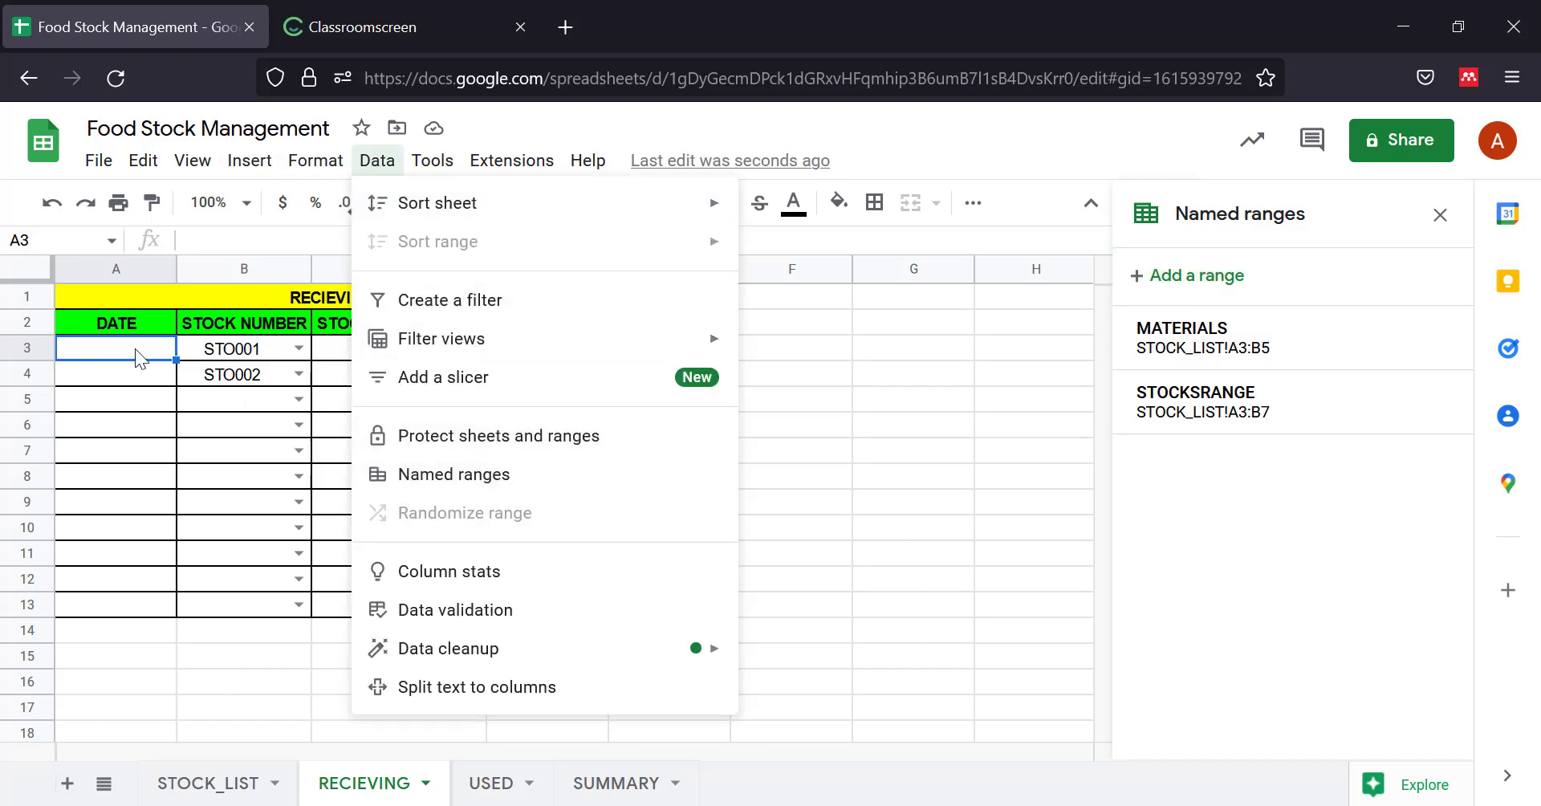
click(478, 611)
click(730, 393)
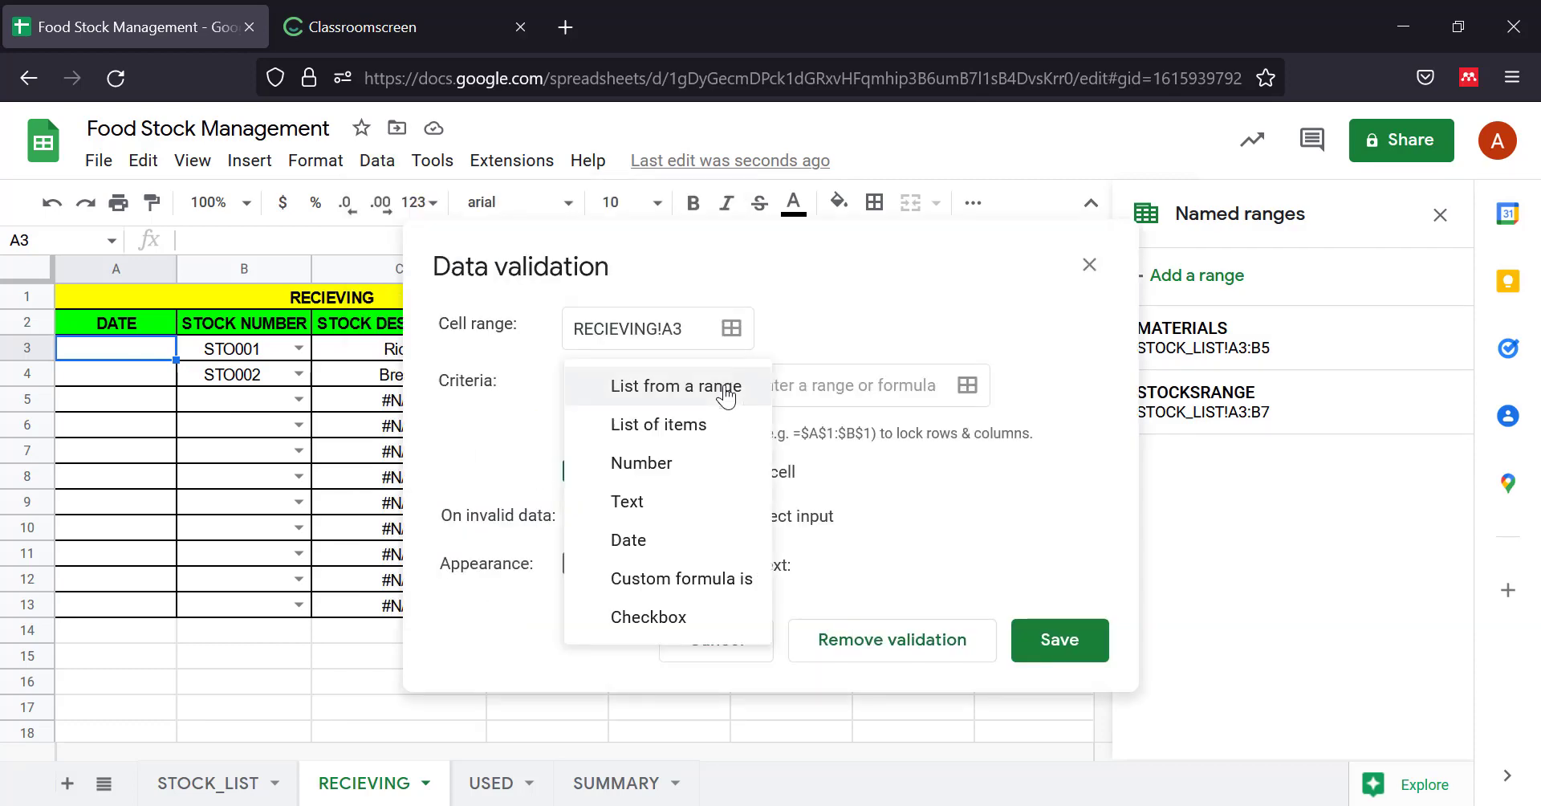
click(674, 539)
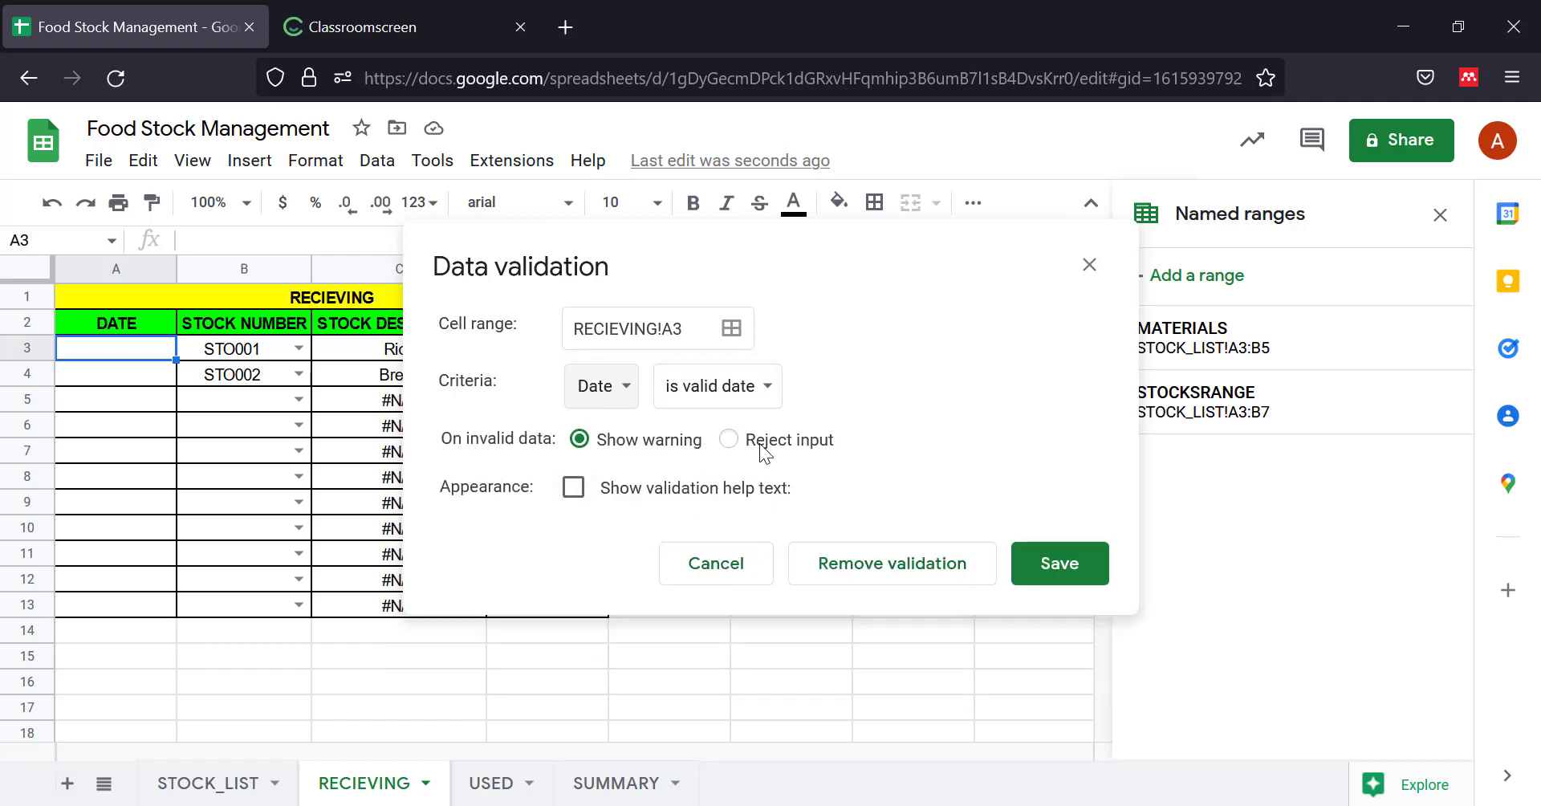
click(729, 443)
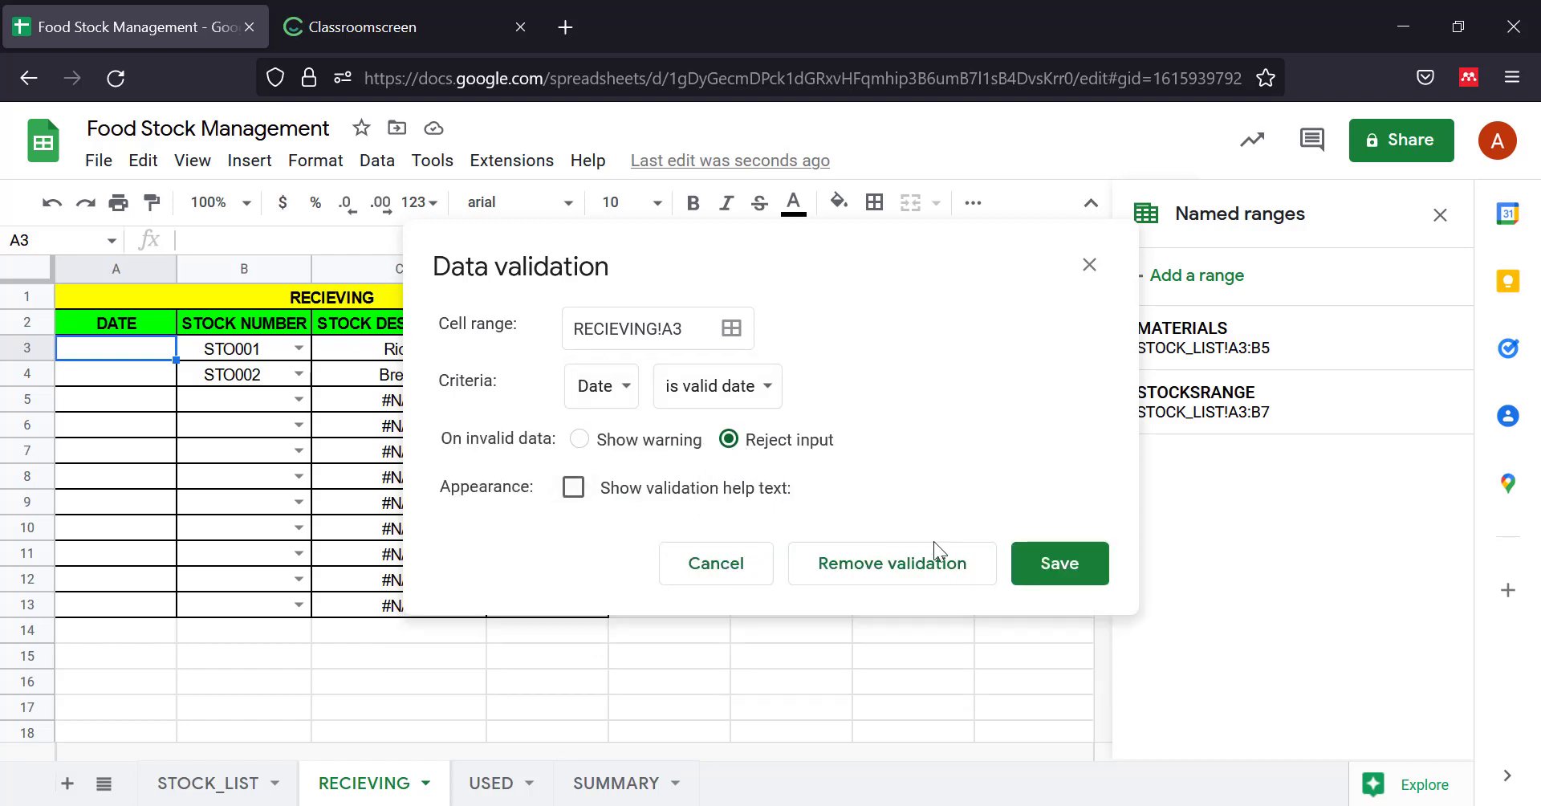
click(1058, 573)
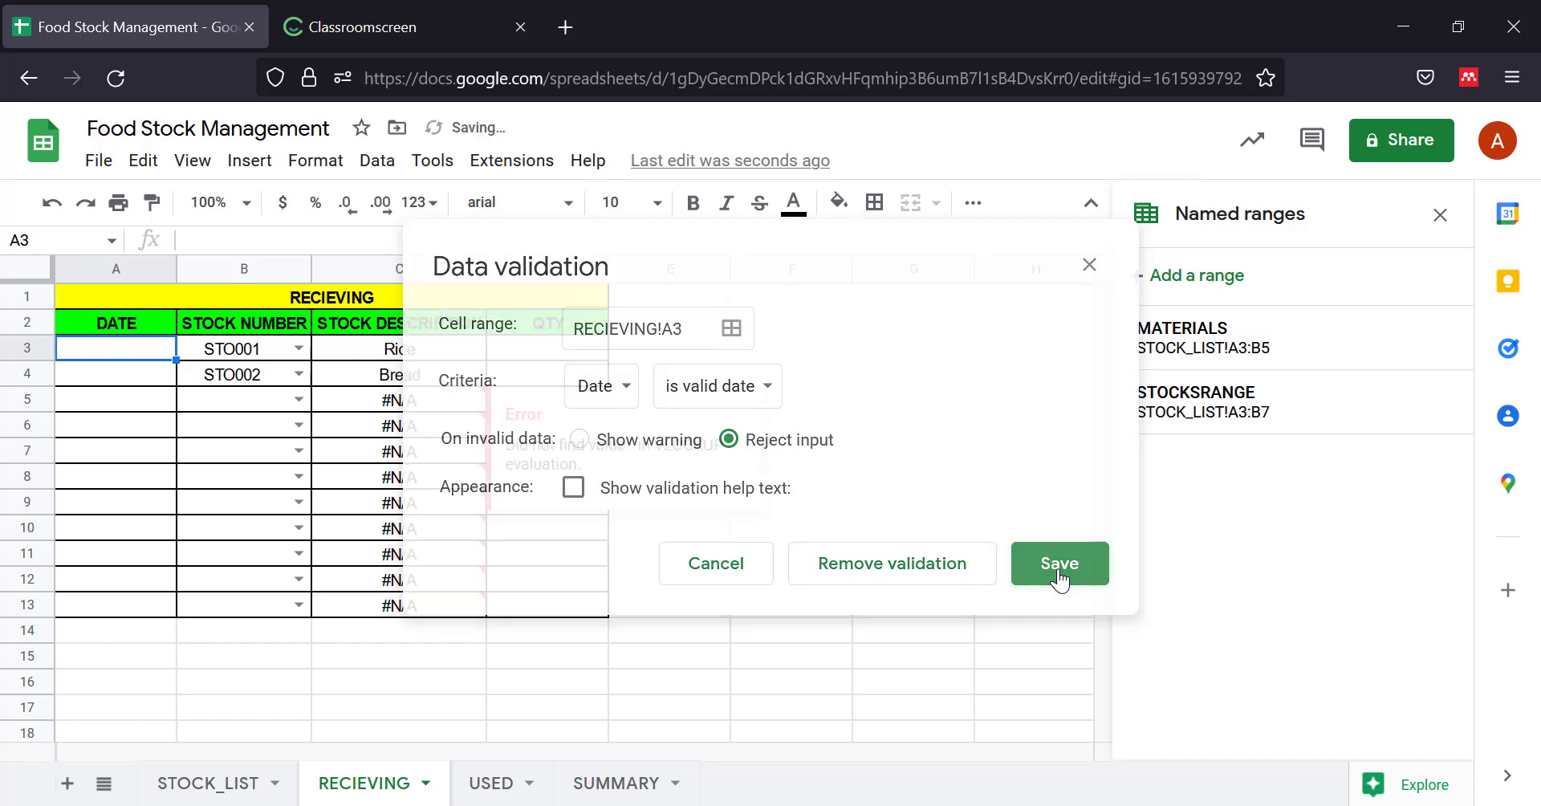
Try the date picker in cell A3 with 5/19/2022, and clear the cell.
double_click(118, 350)
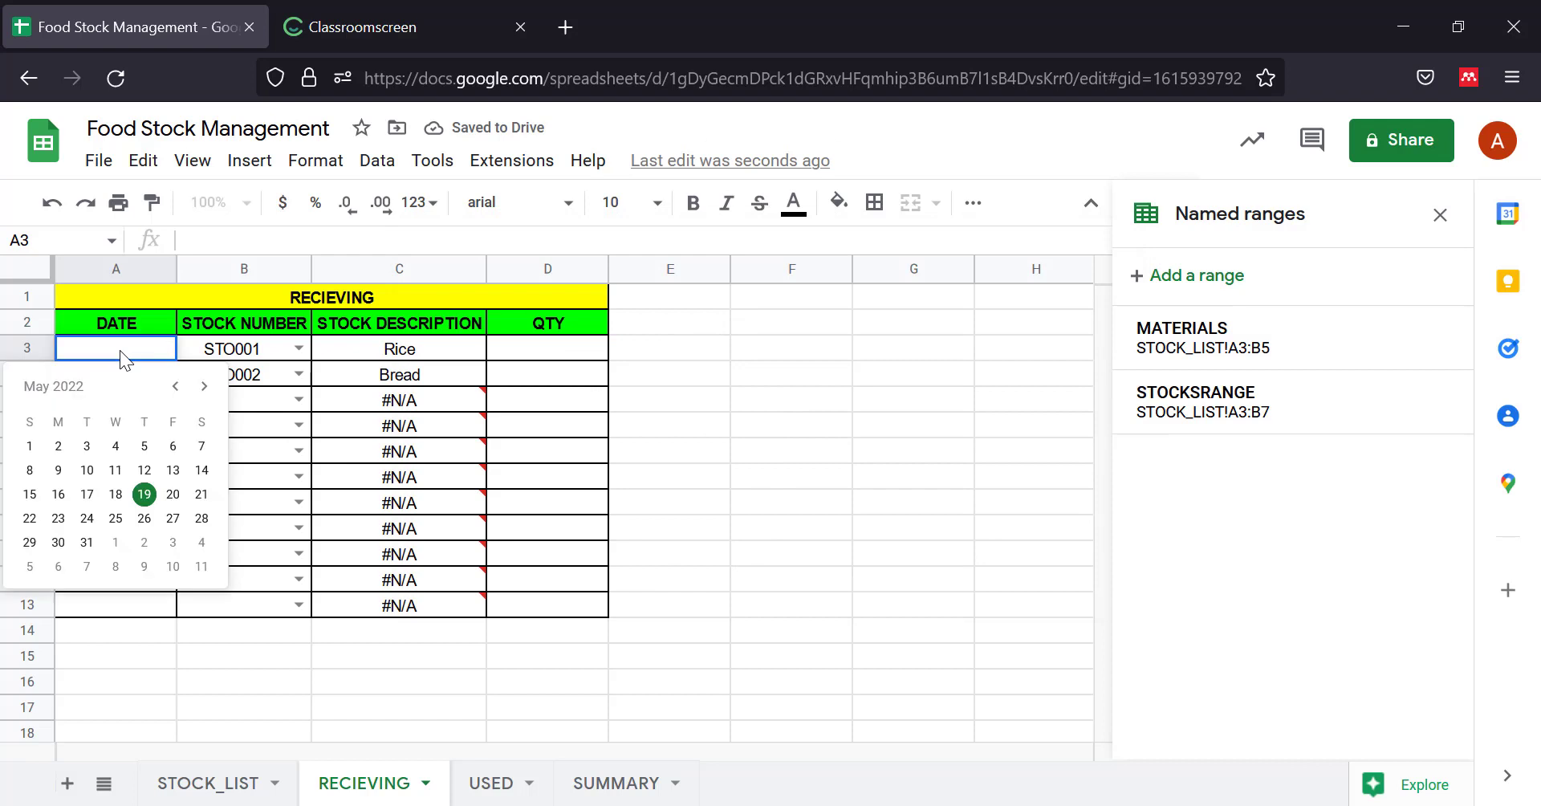
click(146, 495)
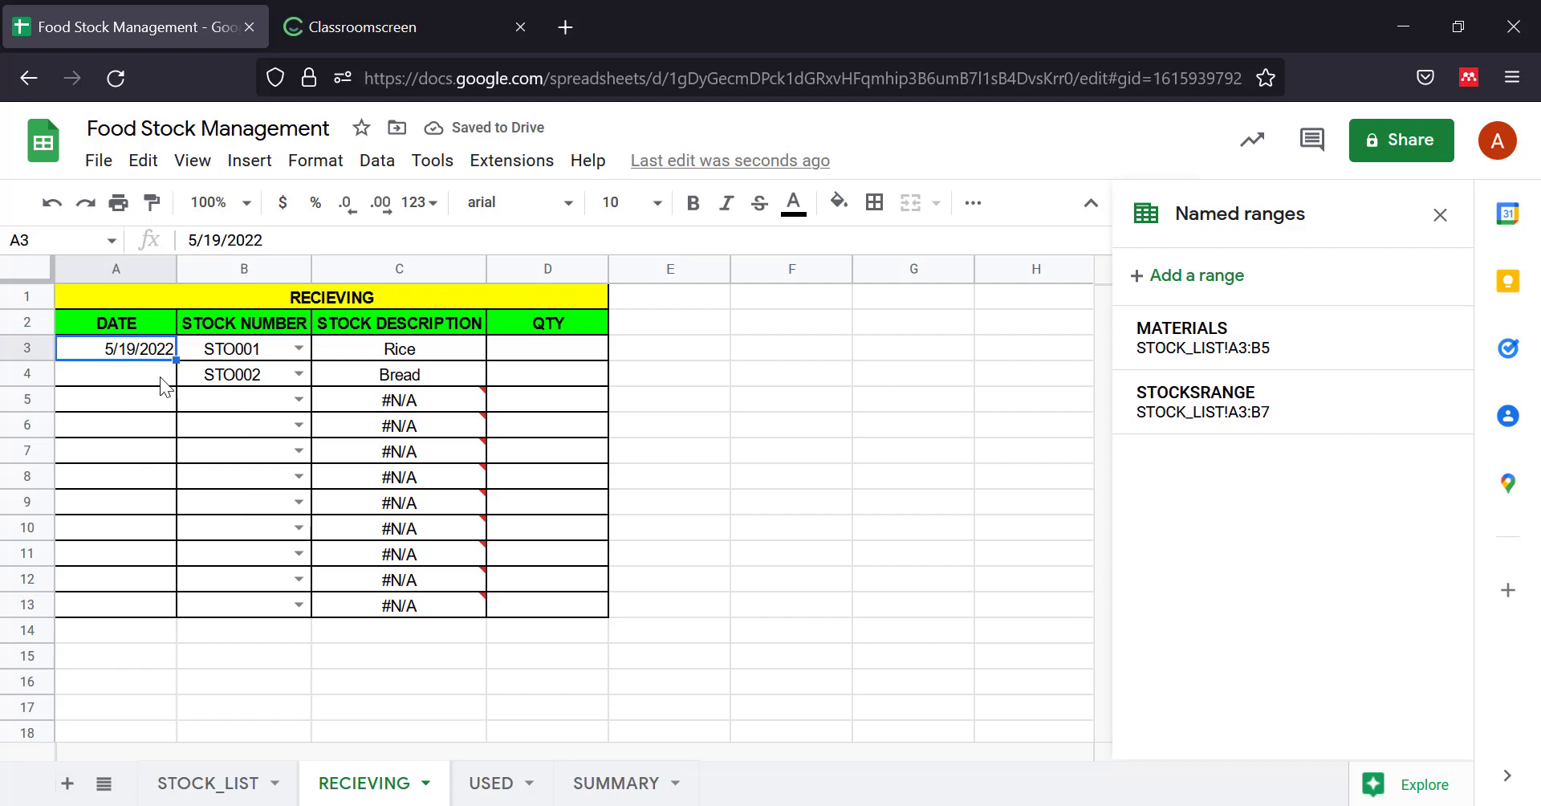
key(Delete)
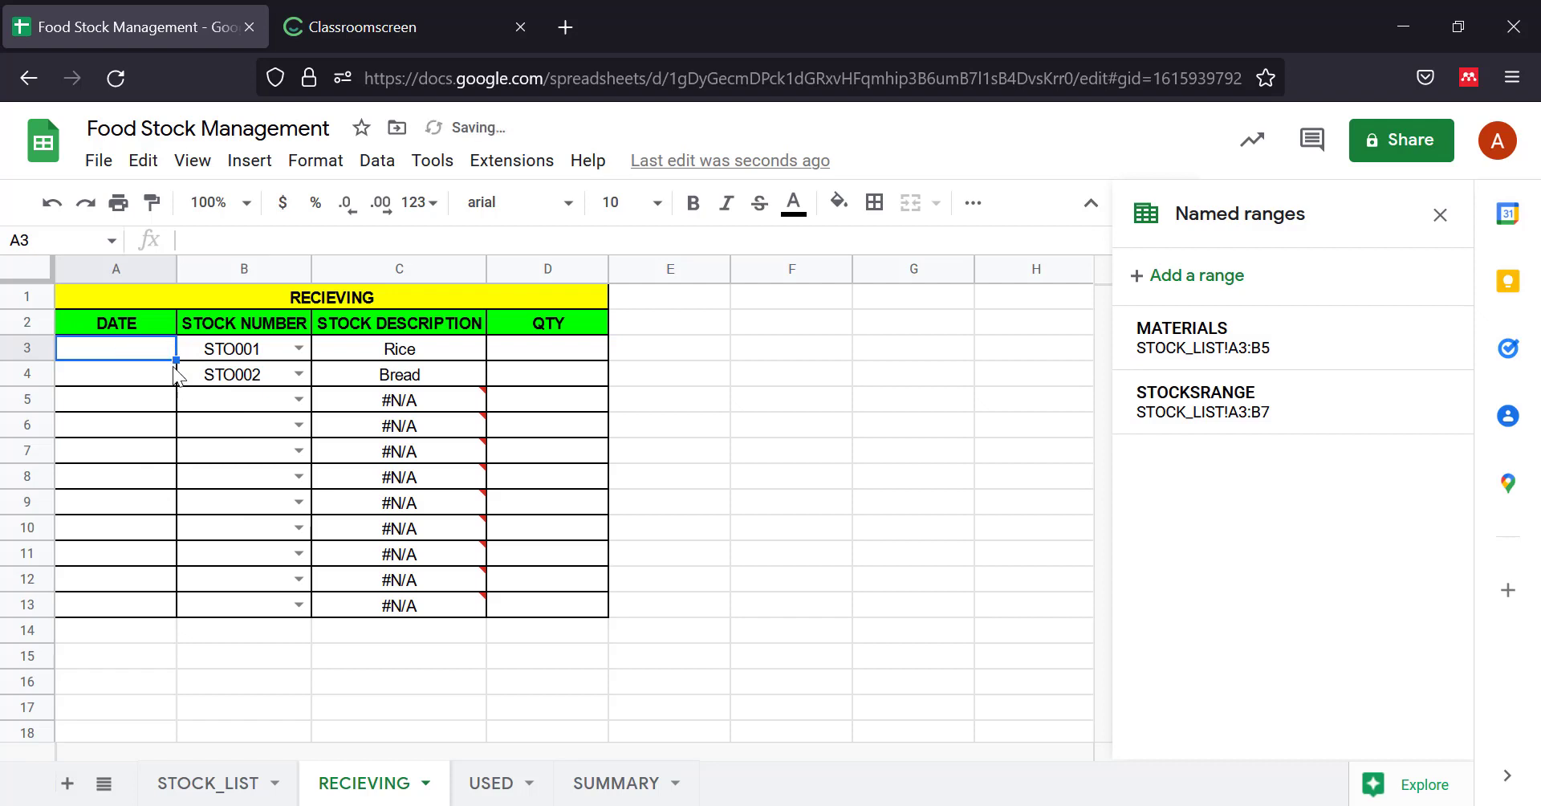
Copy the date validation from A3 down through A13, and pick 5/20/2022 as the date in A3.
drag(175, 360, 176, 616)
click(137, 349)
double_click(135, 349)
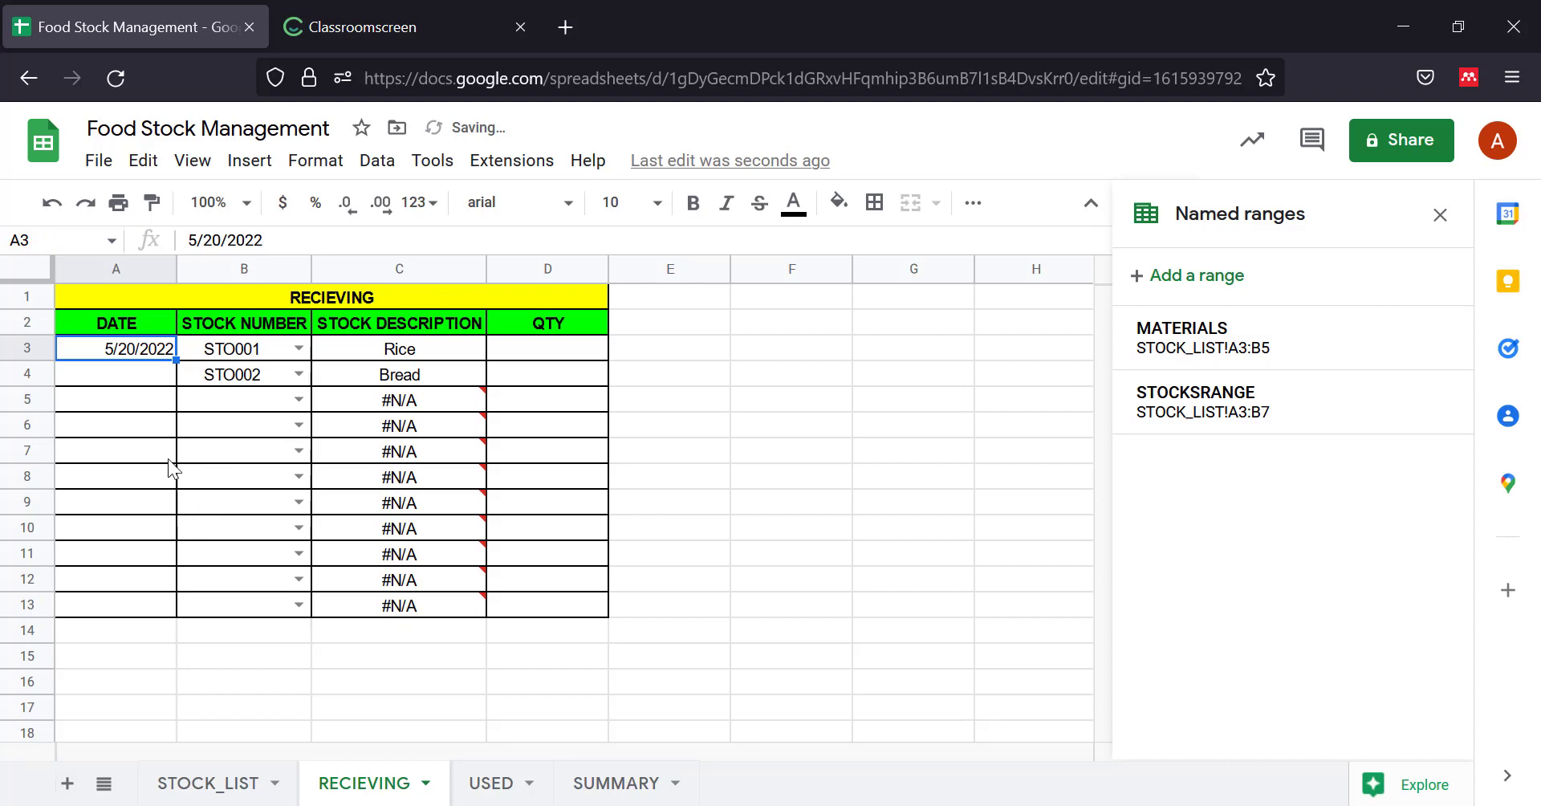
Pick 5/21/2022 as the date in cell A4 and choose stock number STO003 in cell B5 on RECIEVING.
double_click(148, 374)
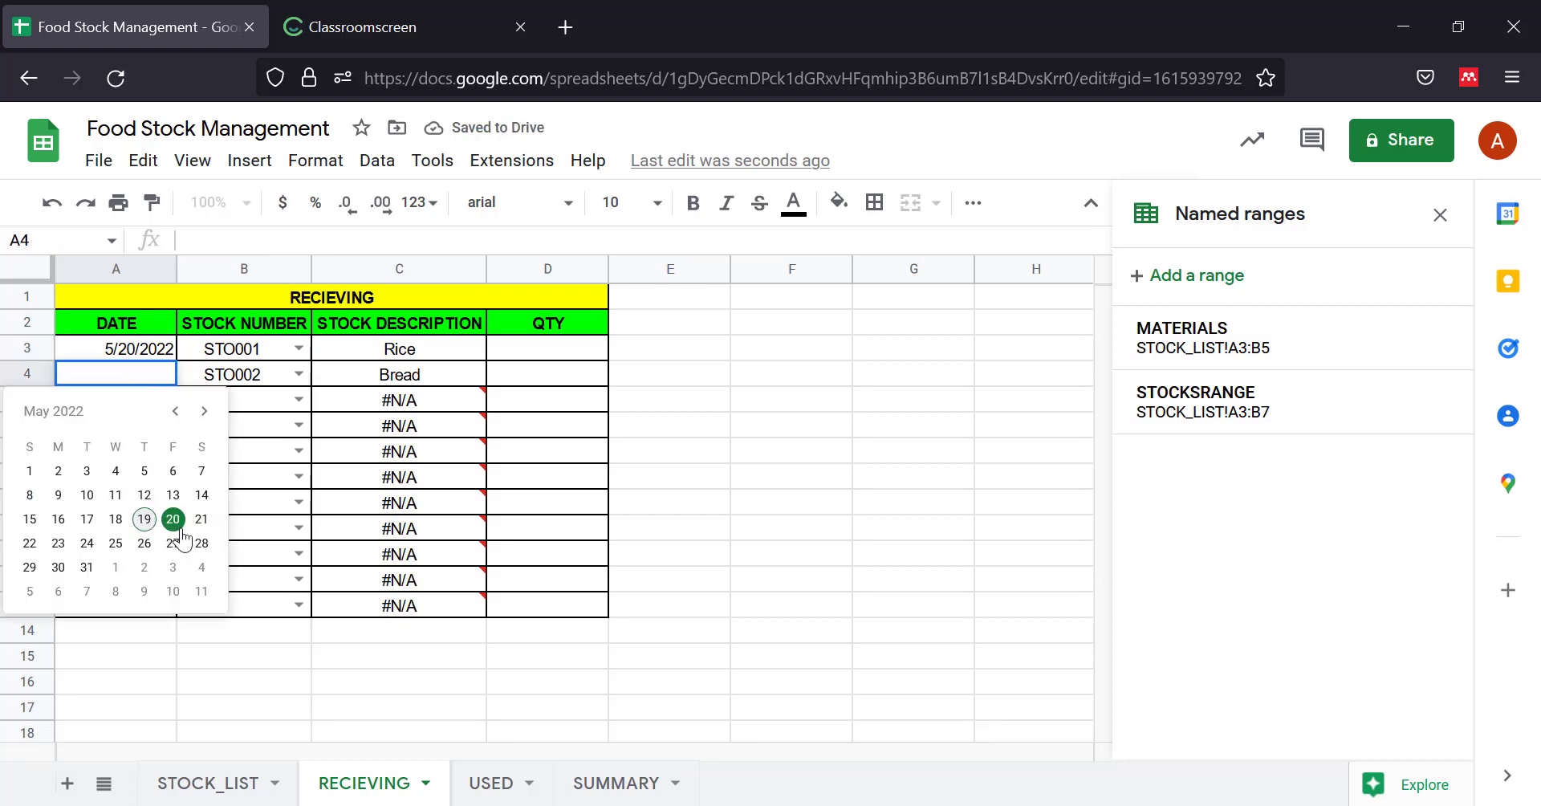
click(202, 520)
click(885, 529)
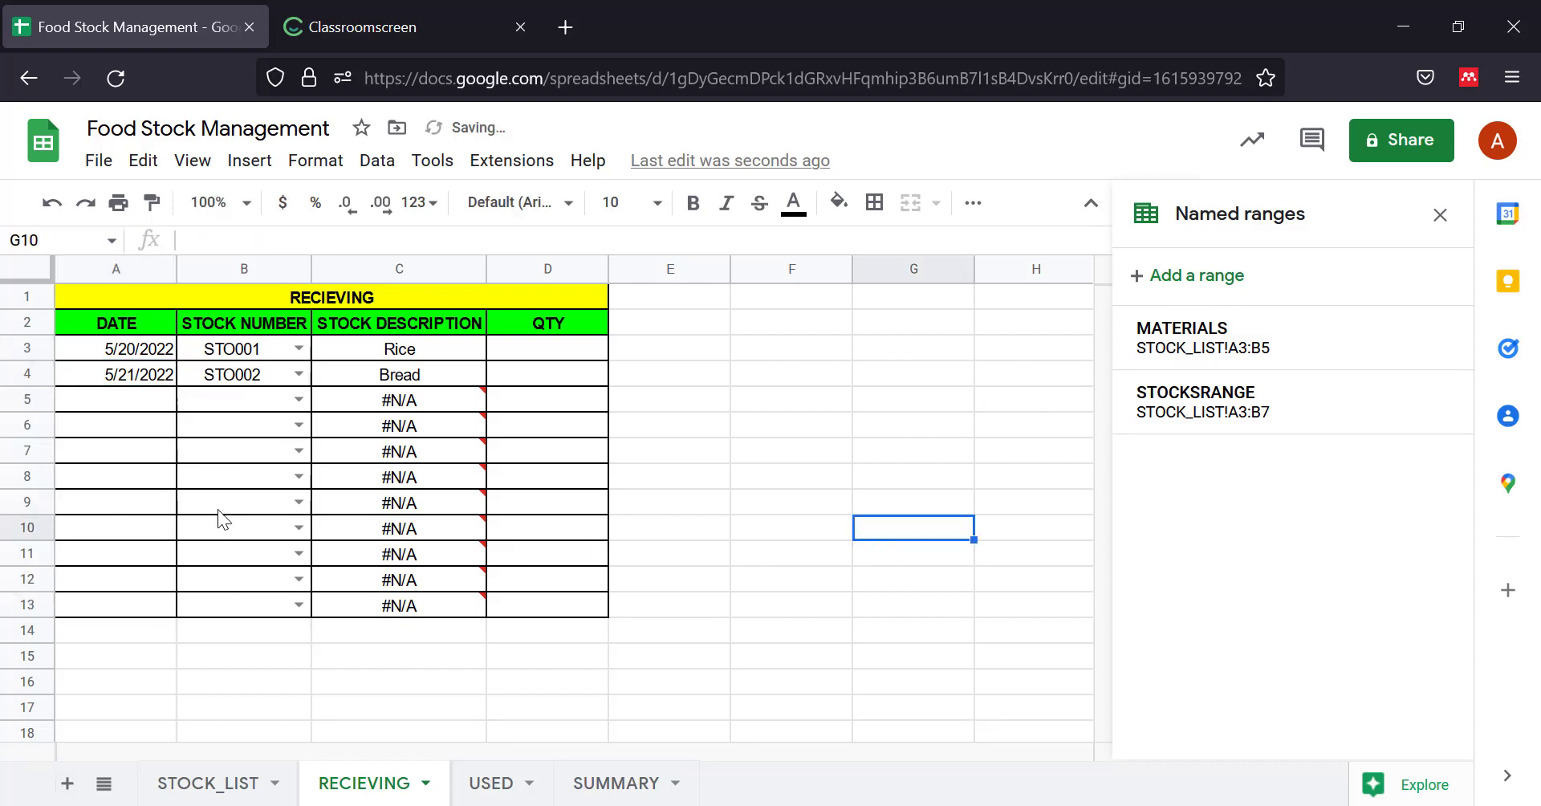
click(298, 398)
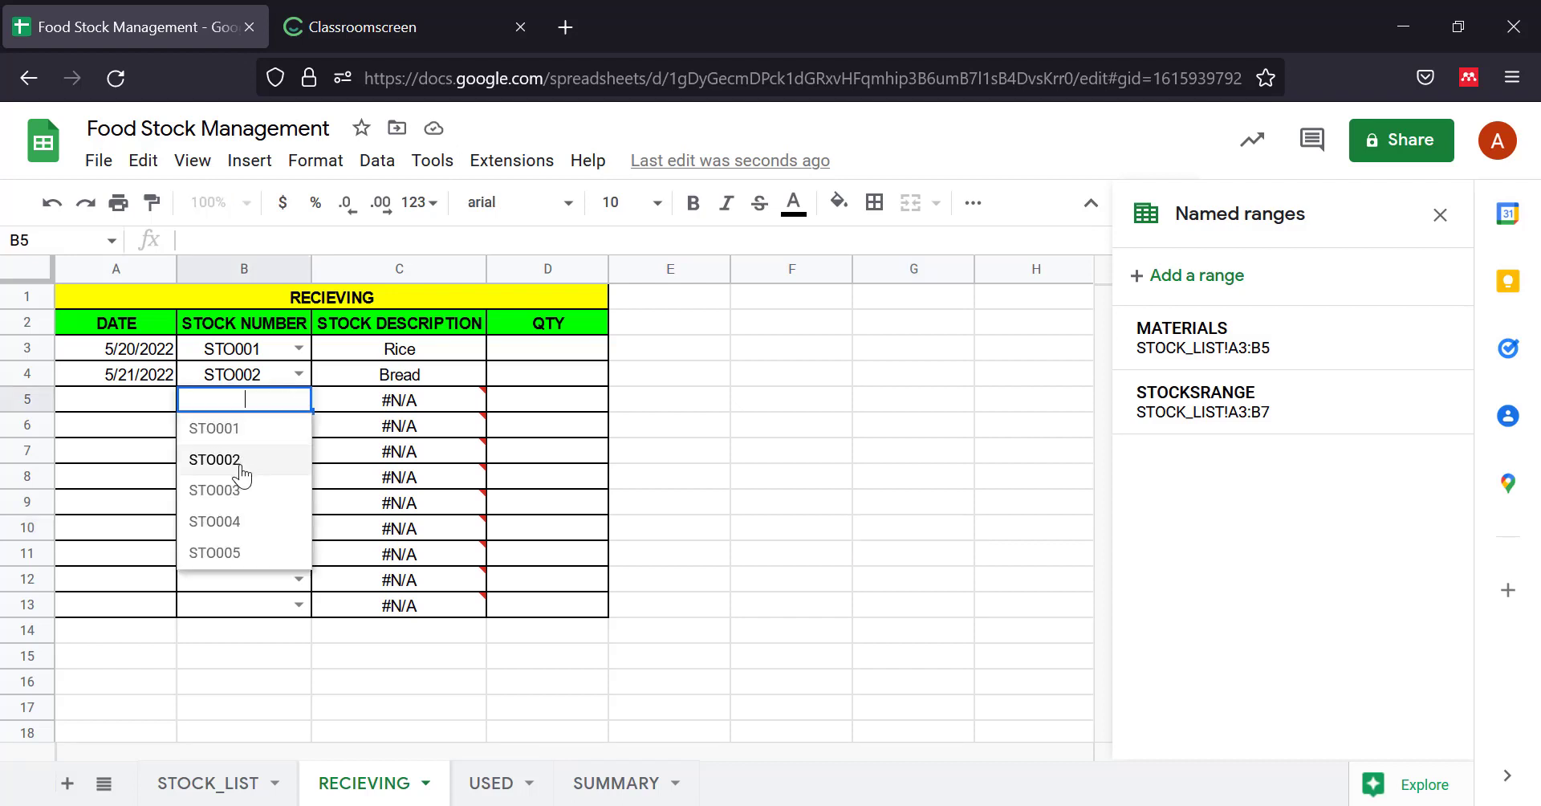
click(217, 491)
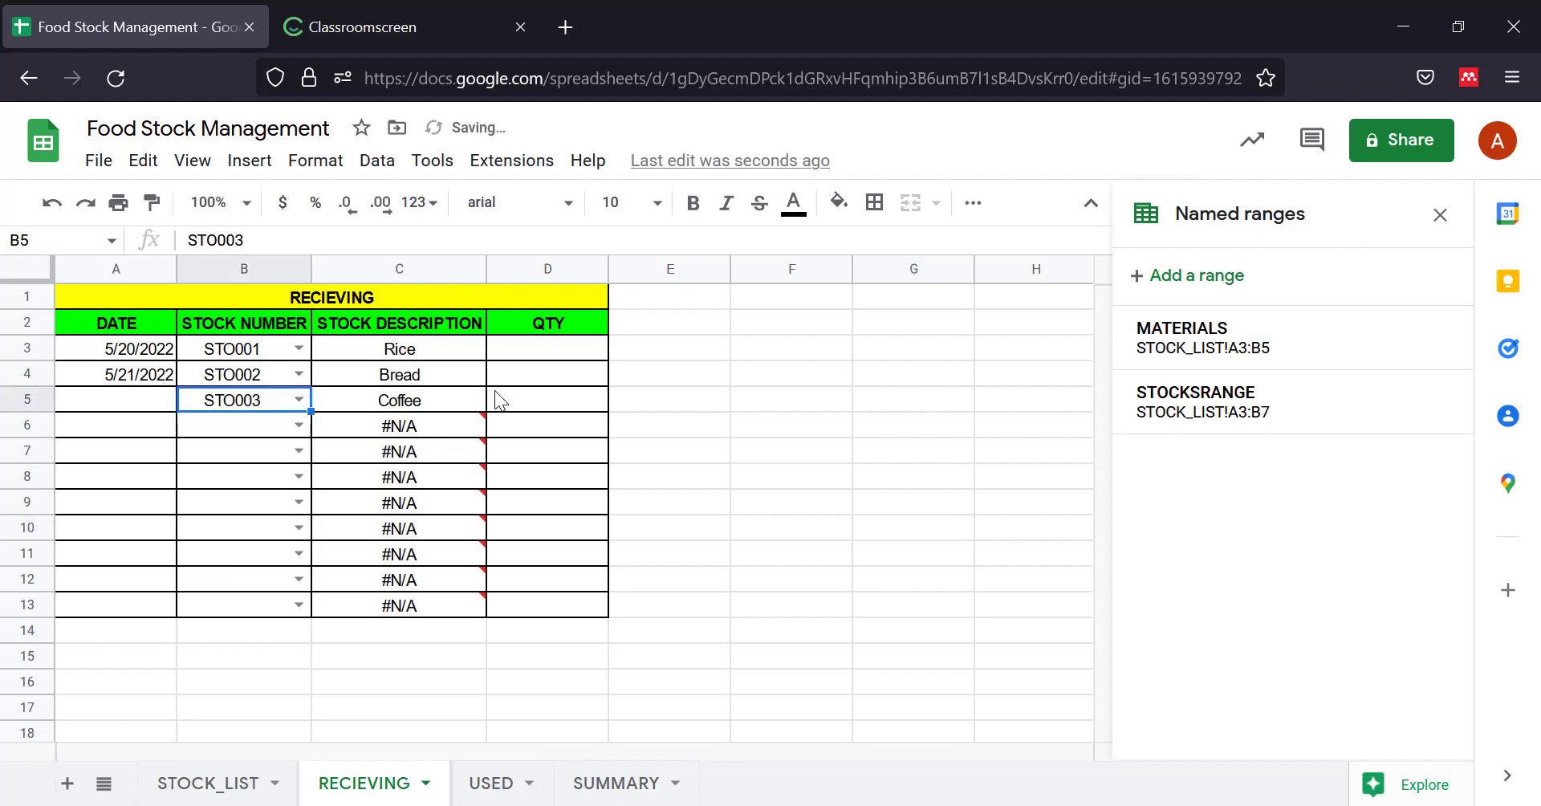
Enter the received quantities 12, 14 and 10 in cells D3, D4 and D5 on RECIEVING.
click(556, 347)
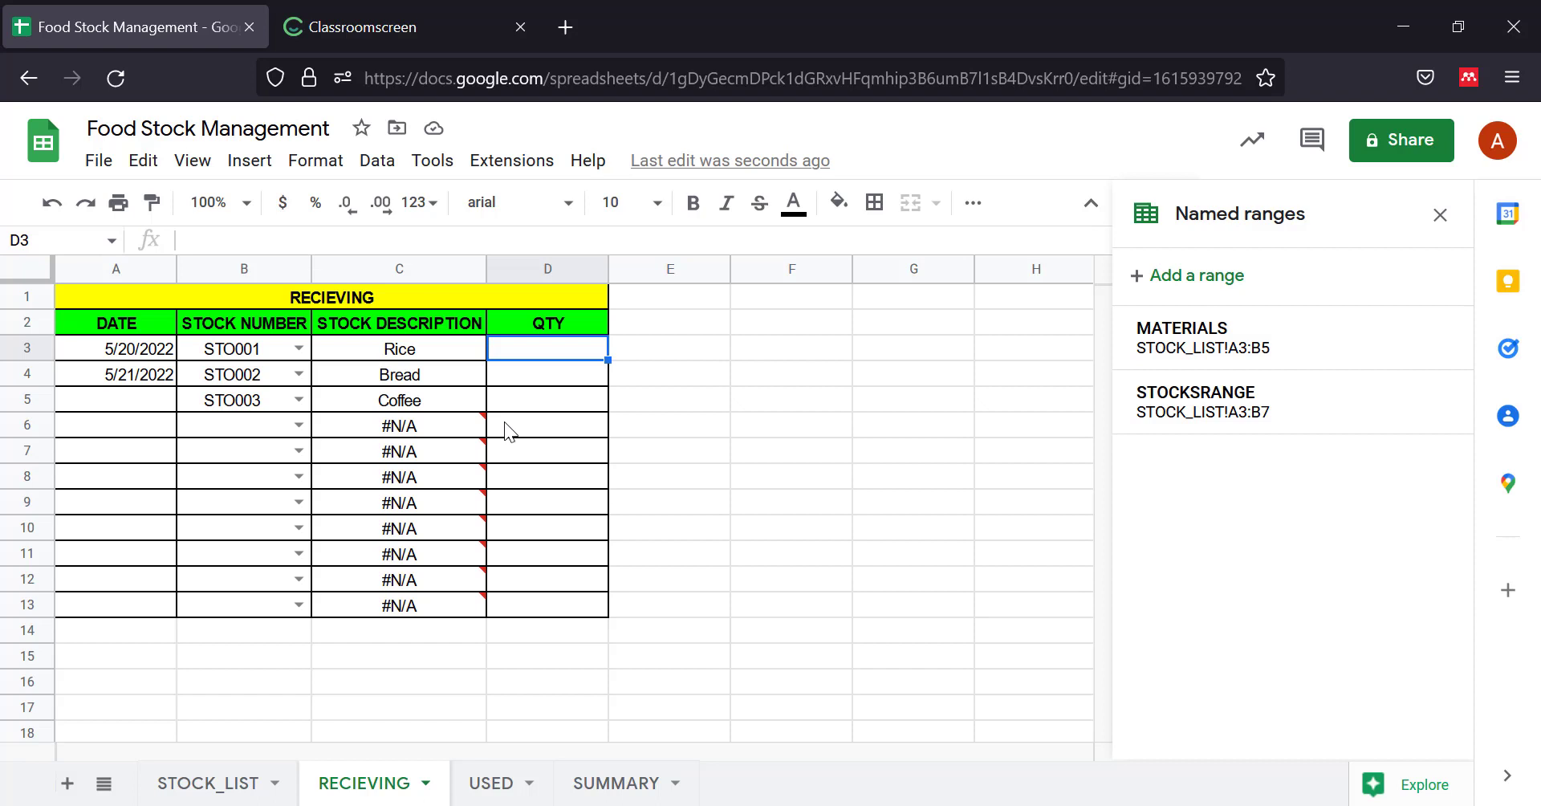
text(12)
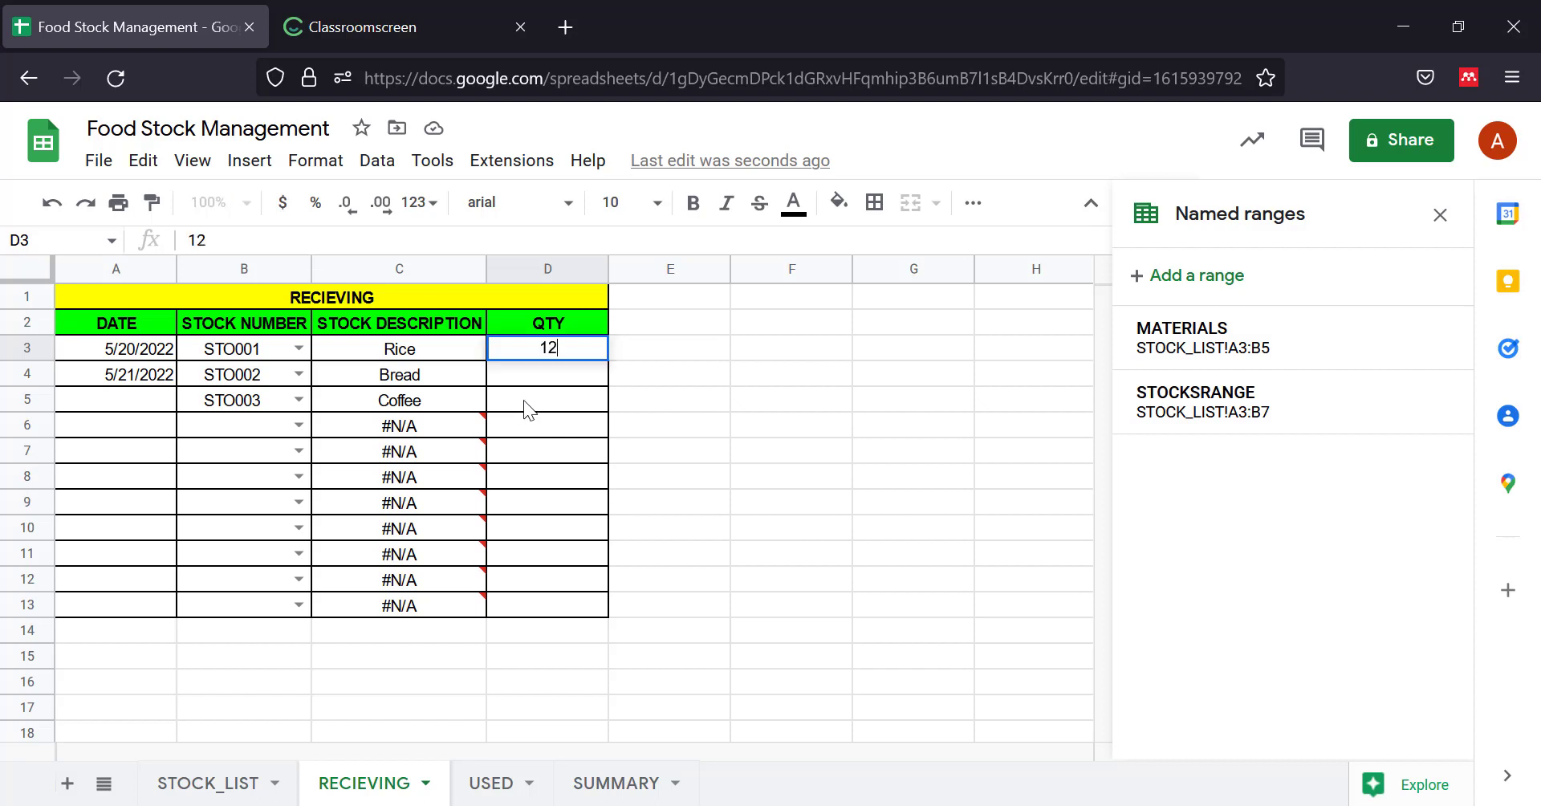
click(540, 382)
text(14)
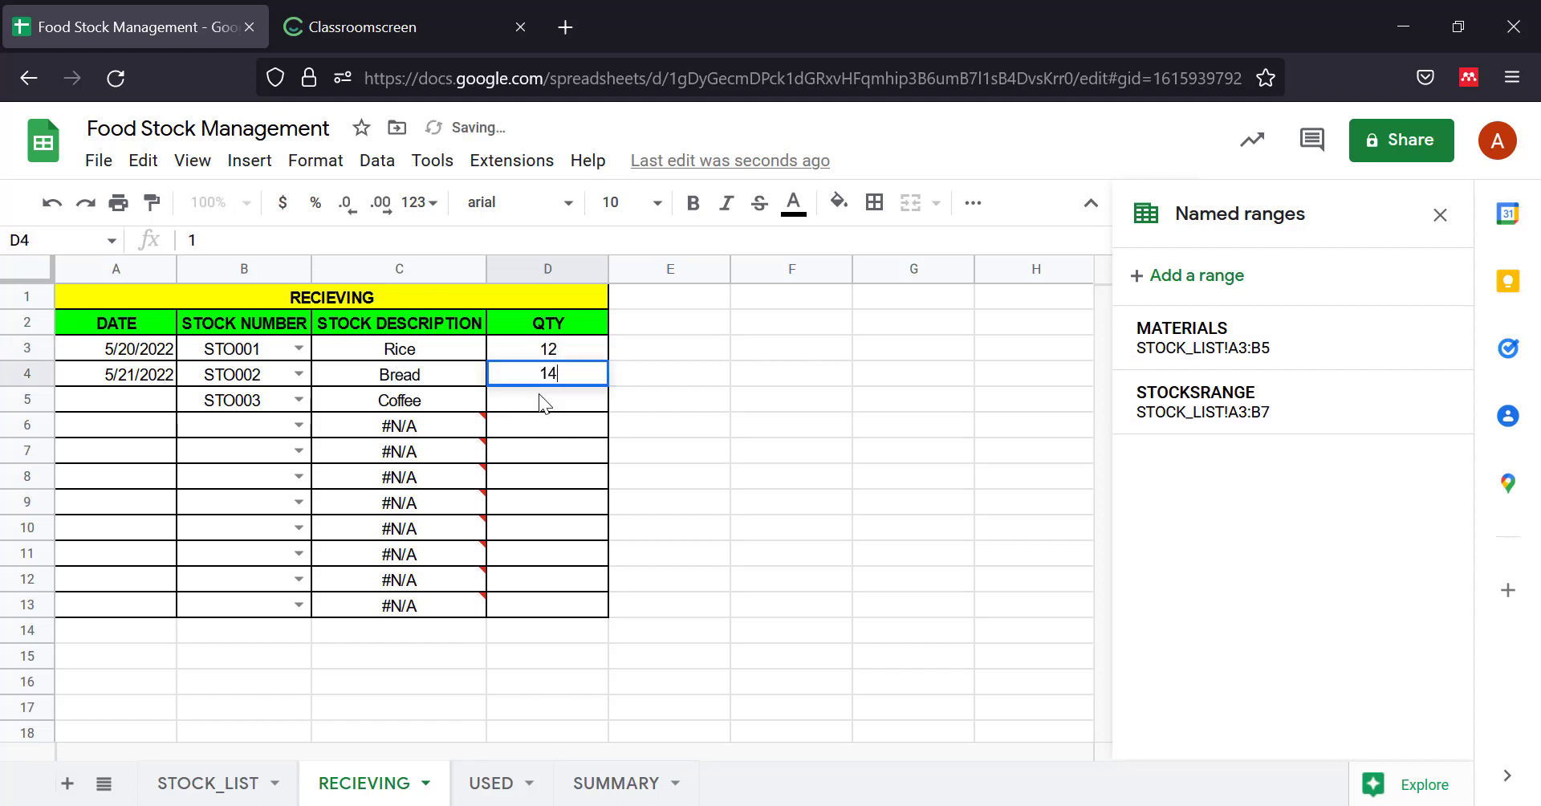
click(537, 400)
text(10)
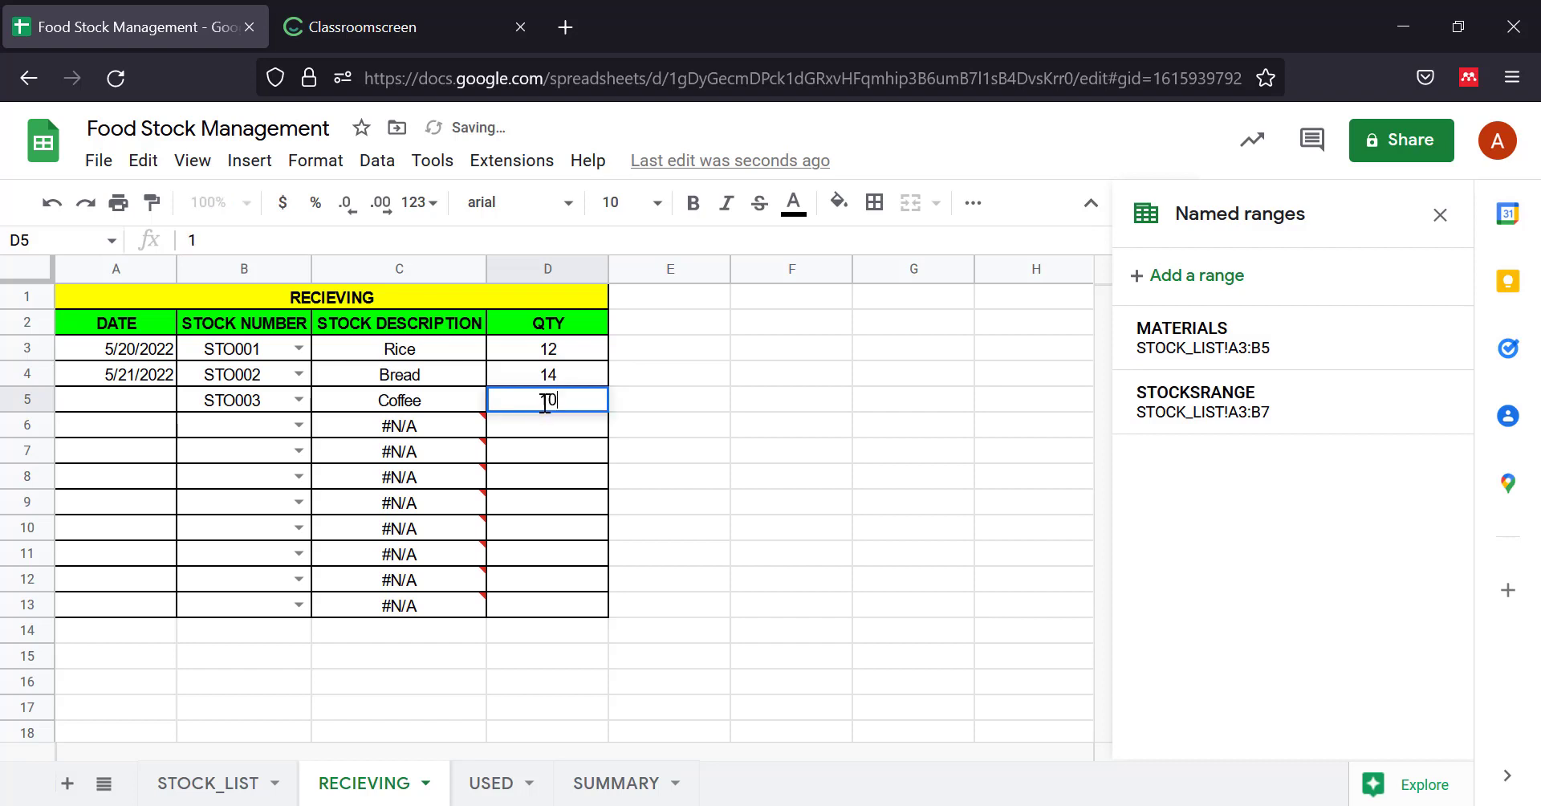
click(725, 460)
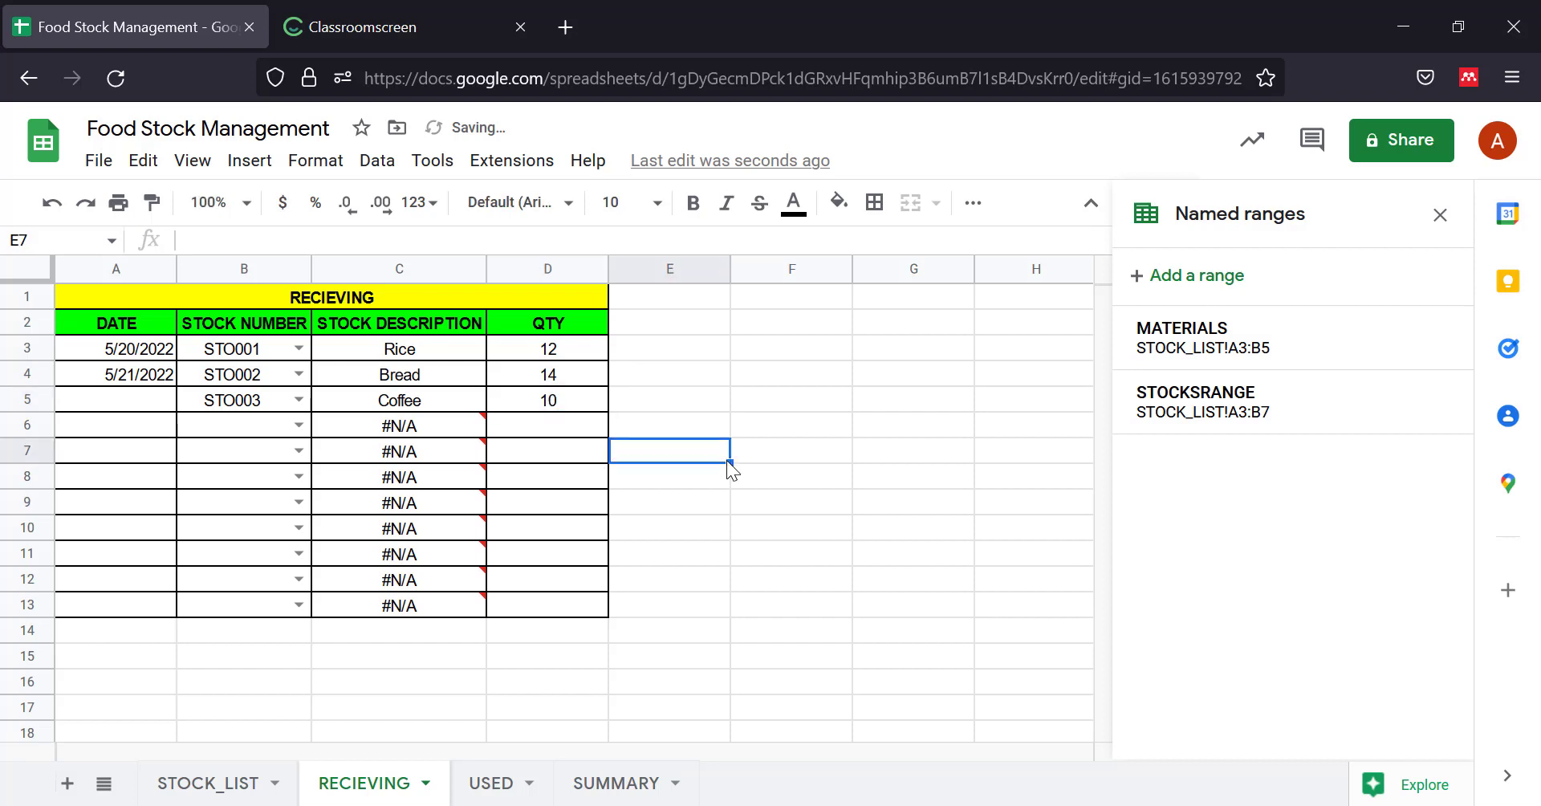
Choose stock number STO004 in cell B6 and STO005 in cell B7 on RECIEVING.
click(290, 423)
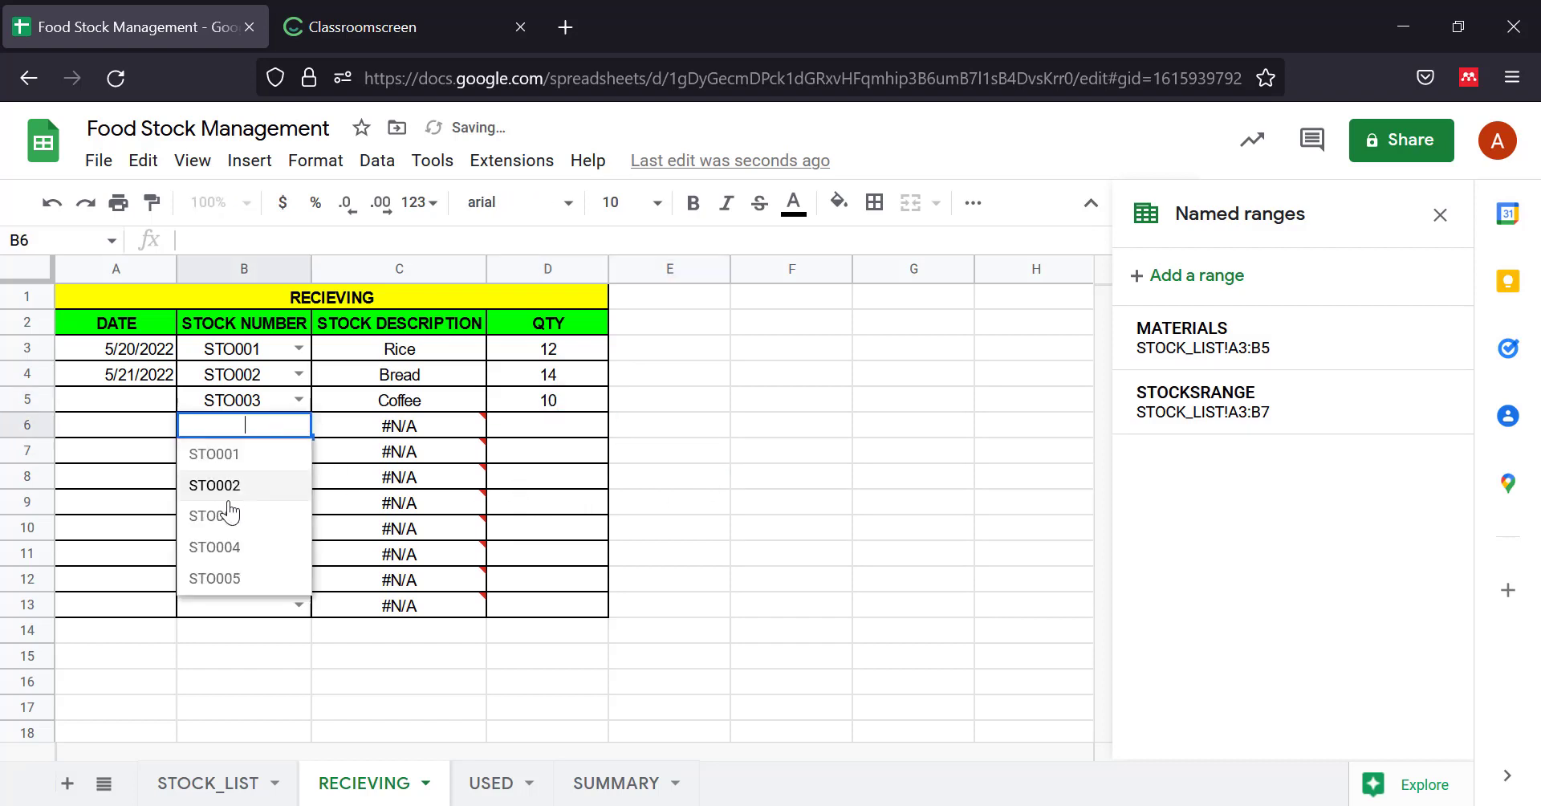
click(229, 553)
click(298, 452)
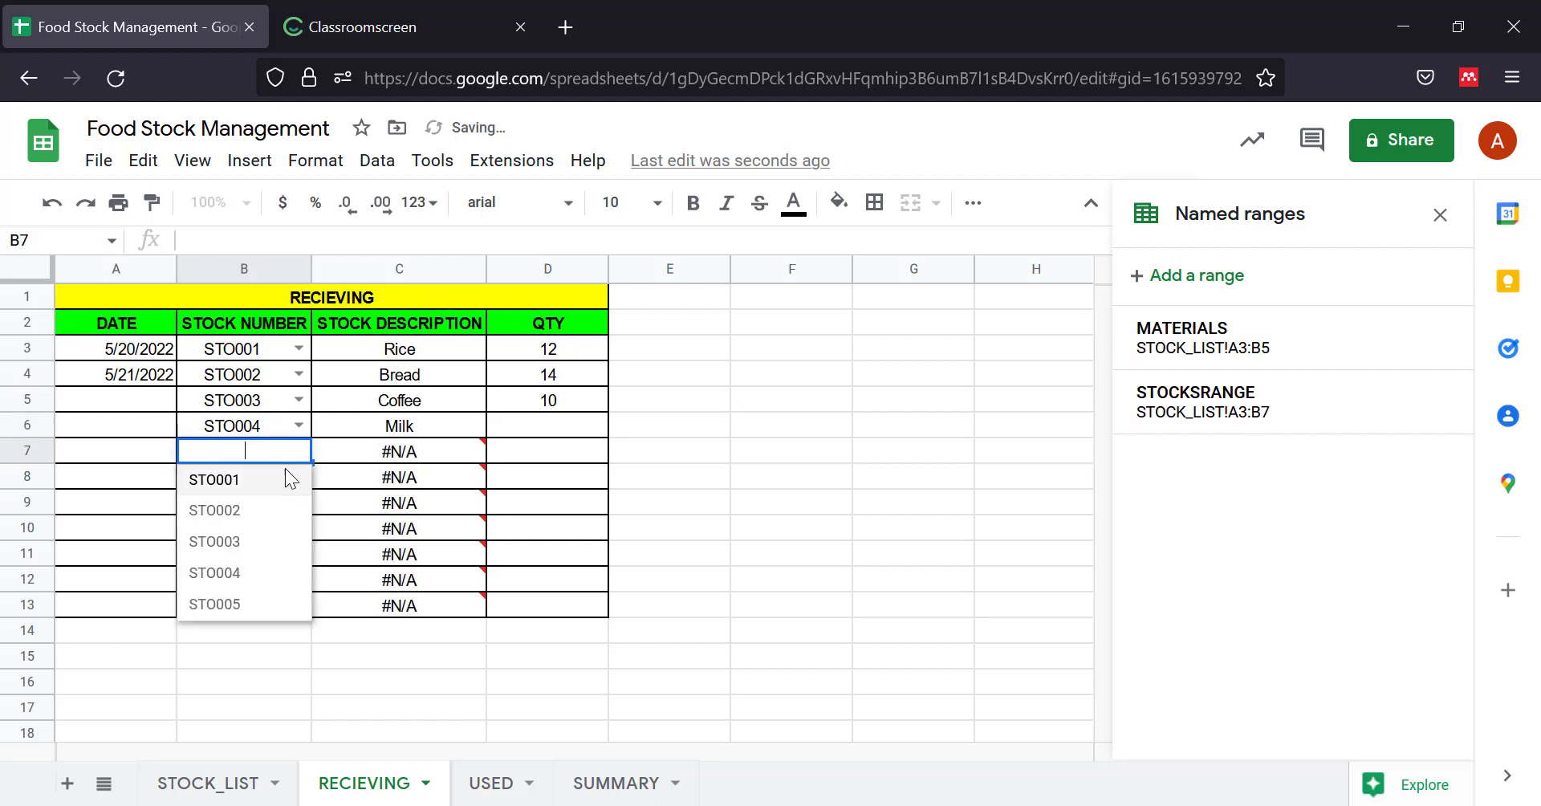
click(236, 605)
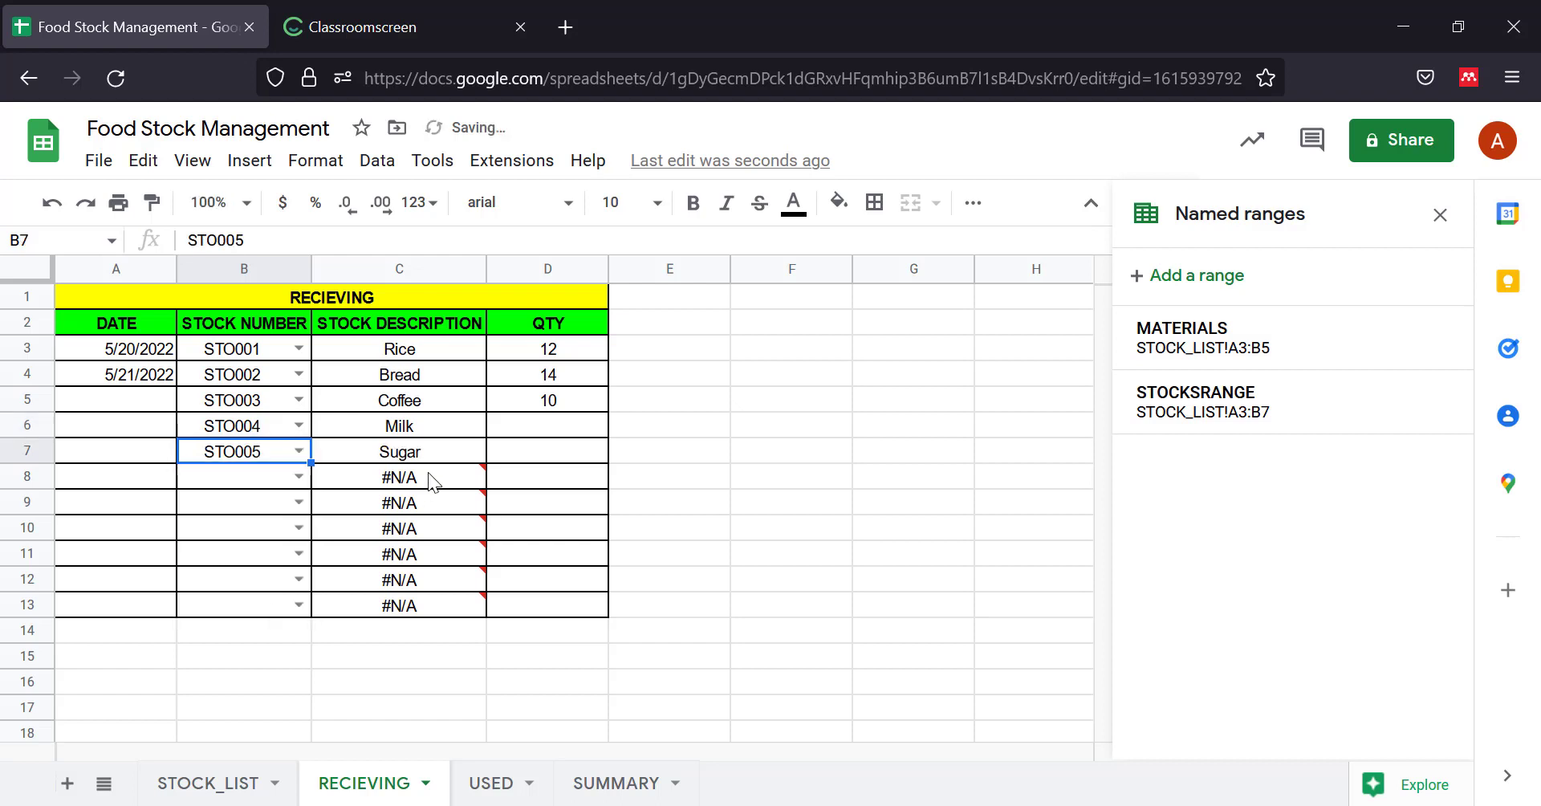
Enter the received quantities 12 for Milk in D6 and 5 for Sugar in D7.
click(528, 426)
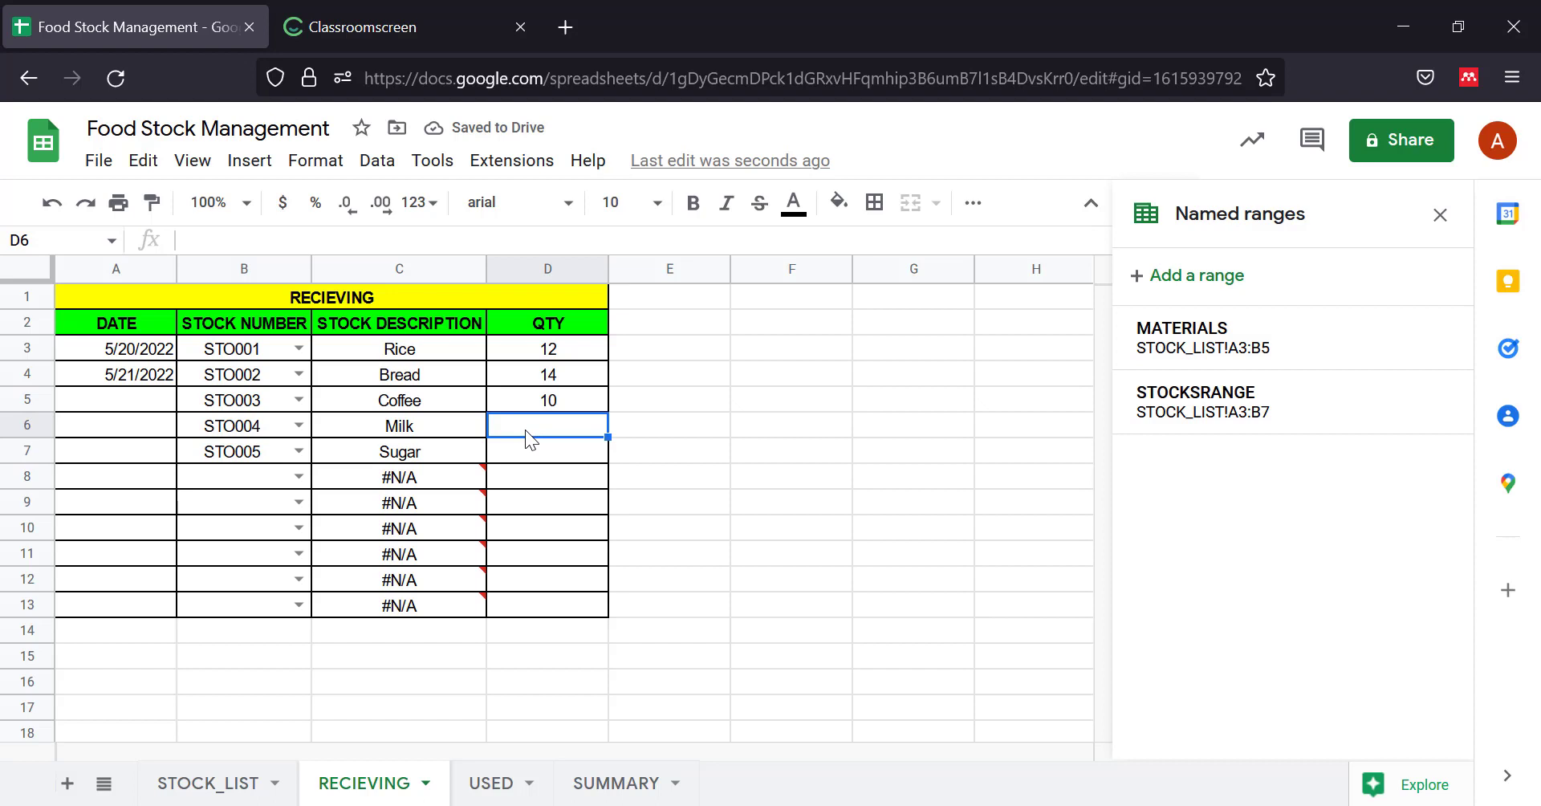
text(12)
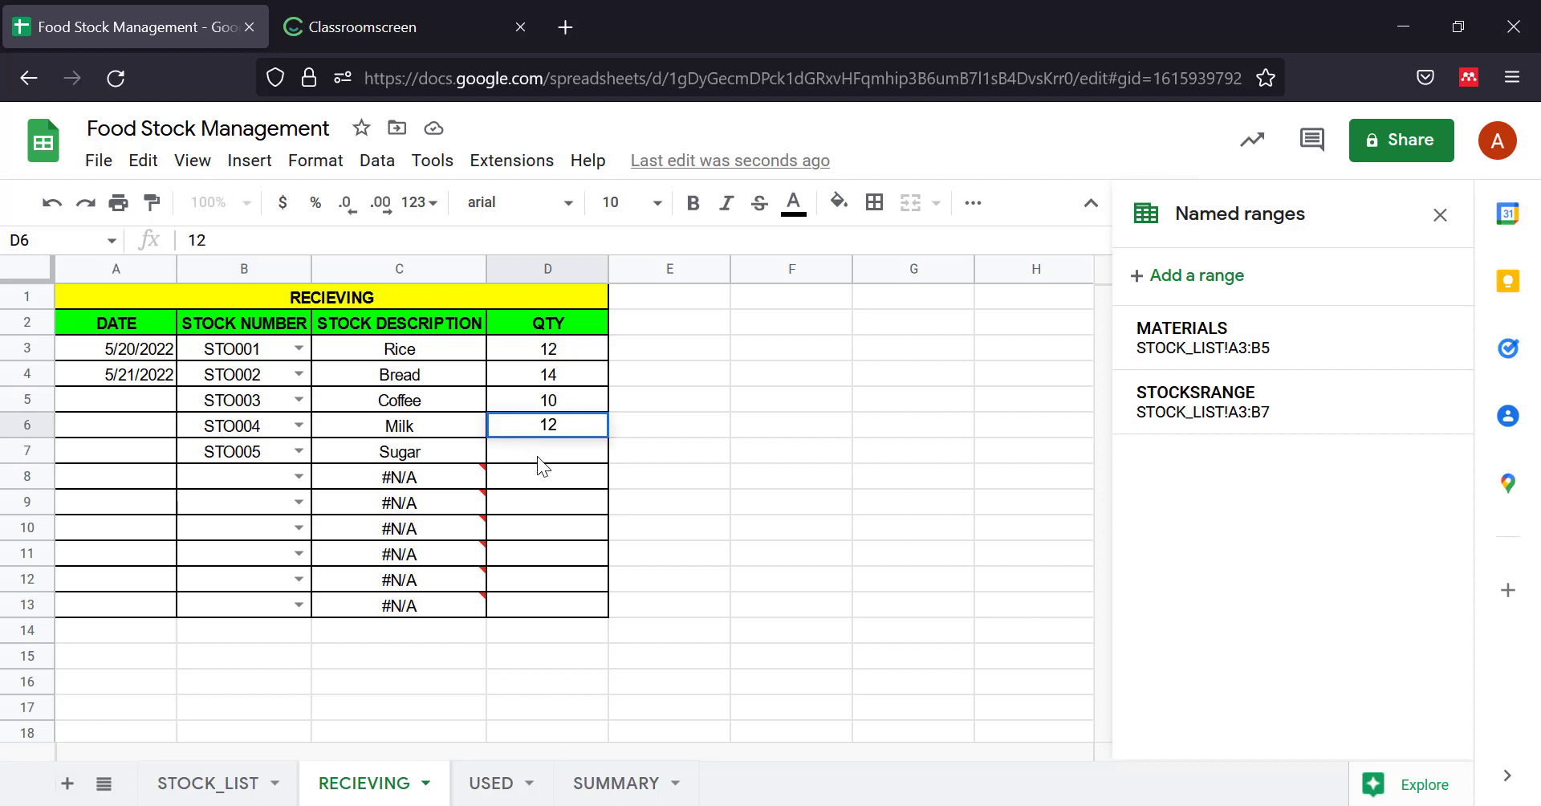
key(Return)
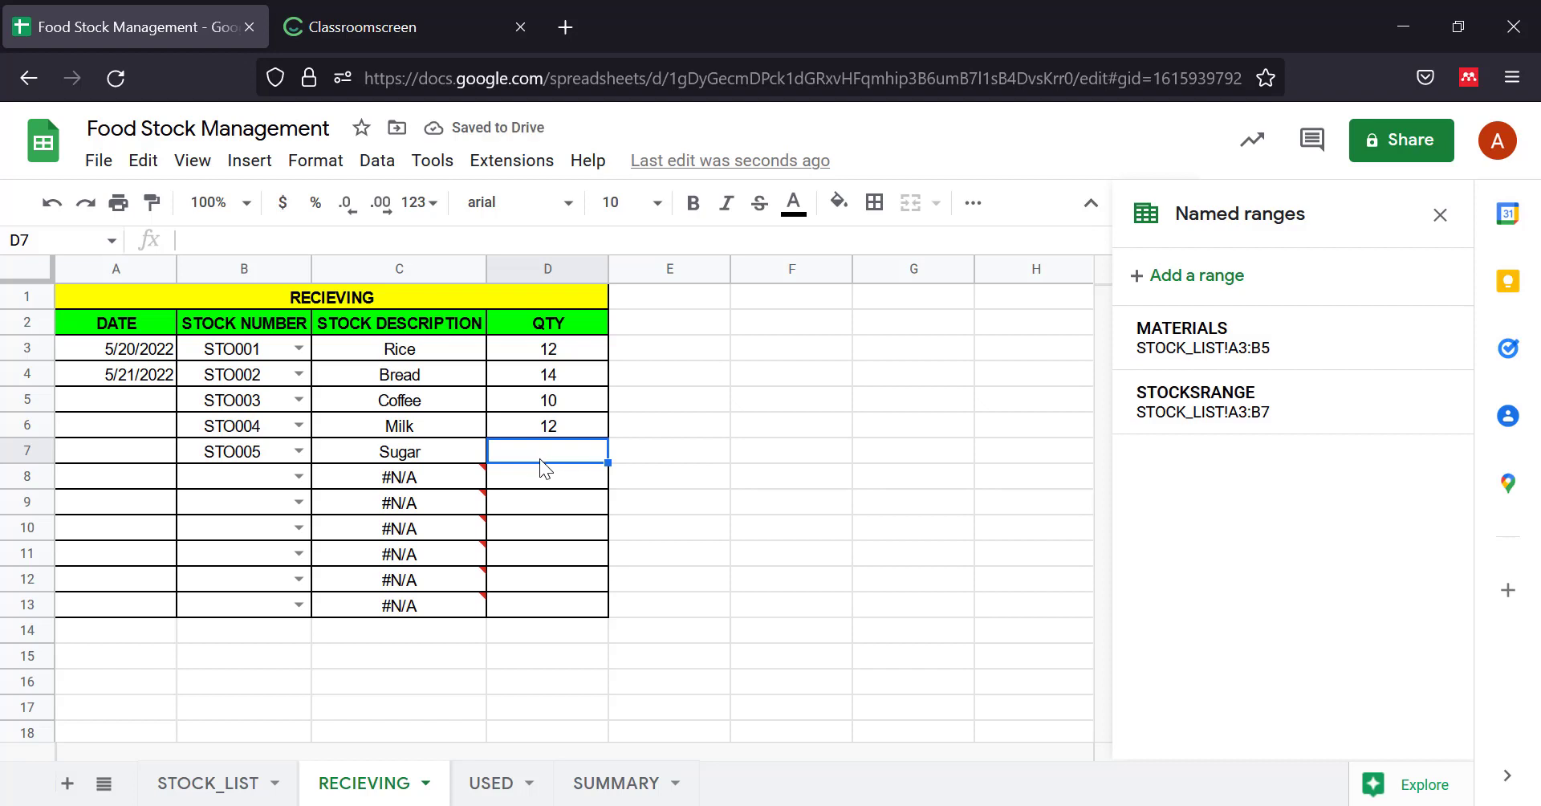
text(5)
click(695, 456)
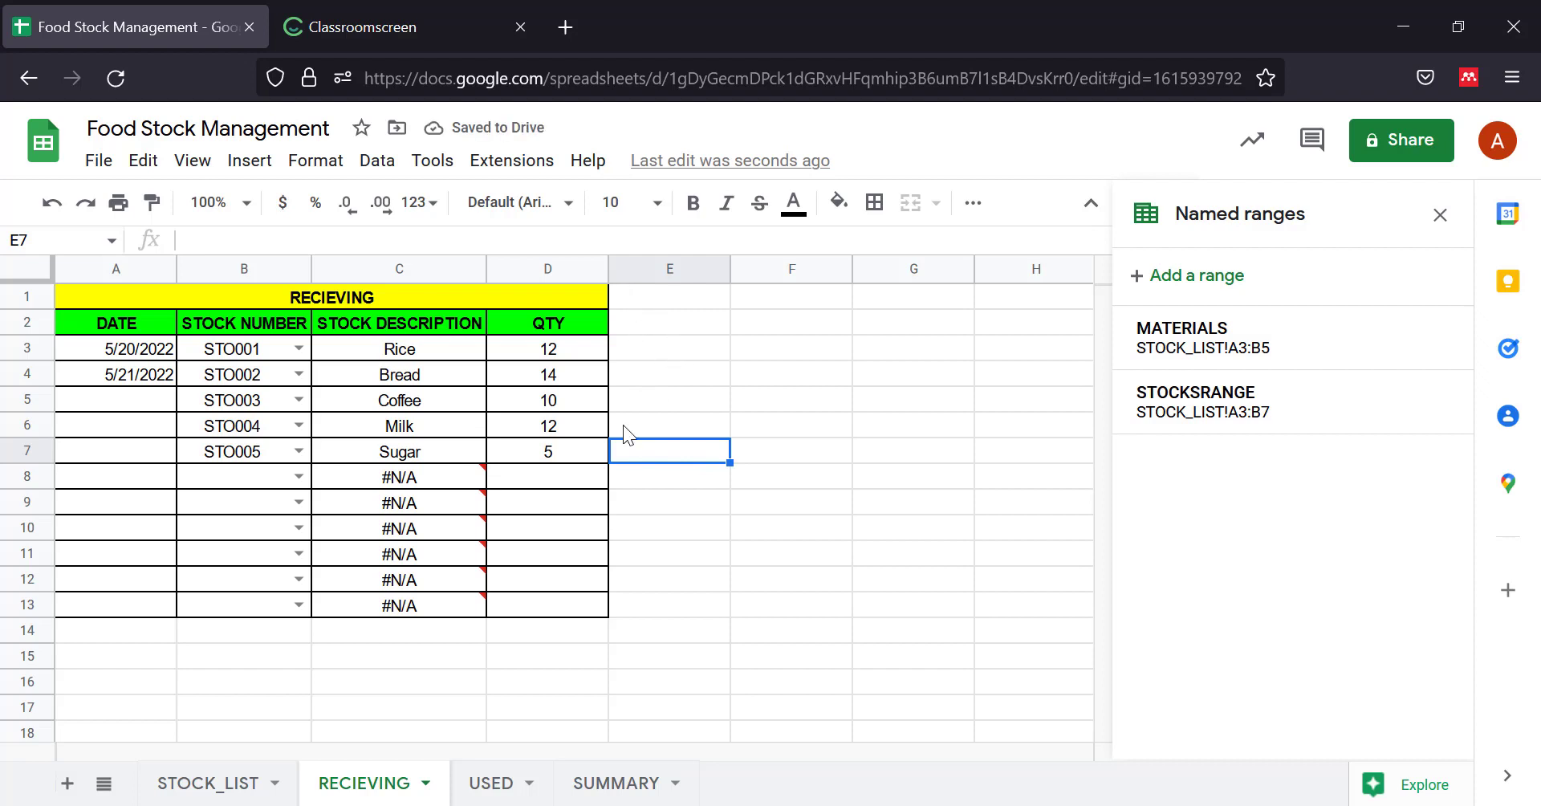
Add data validation to cell A3 on the USED sheet that requires a valid date and rejects invalid input.
click(484, 786)
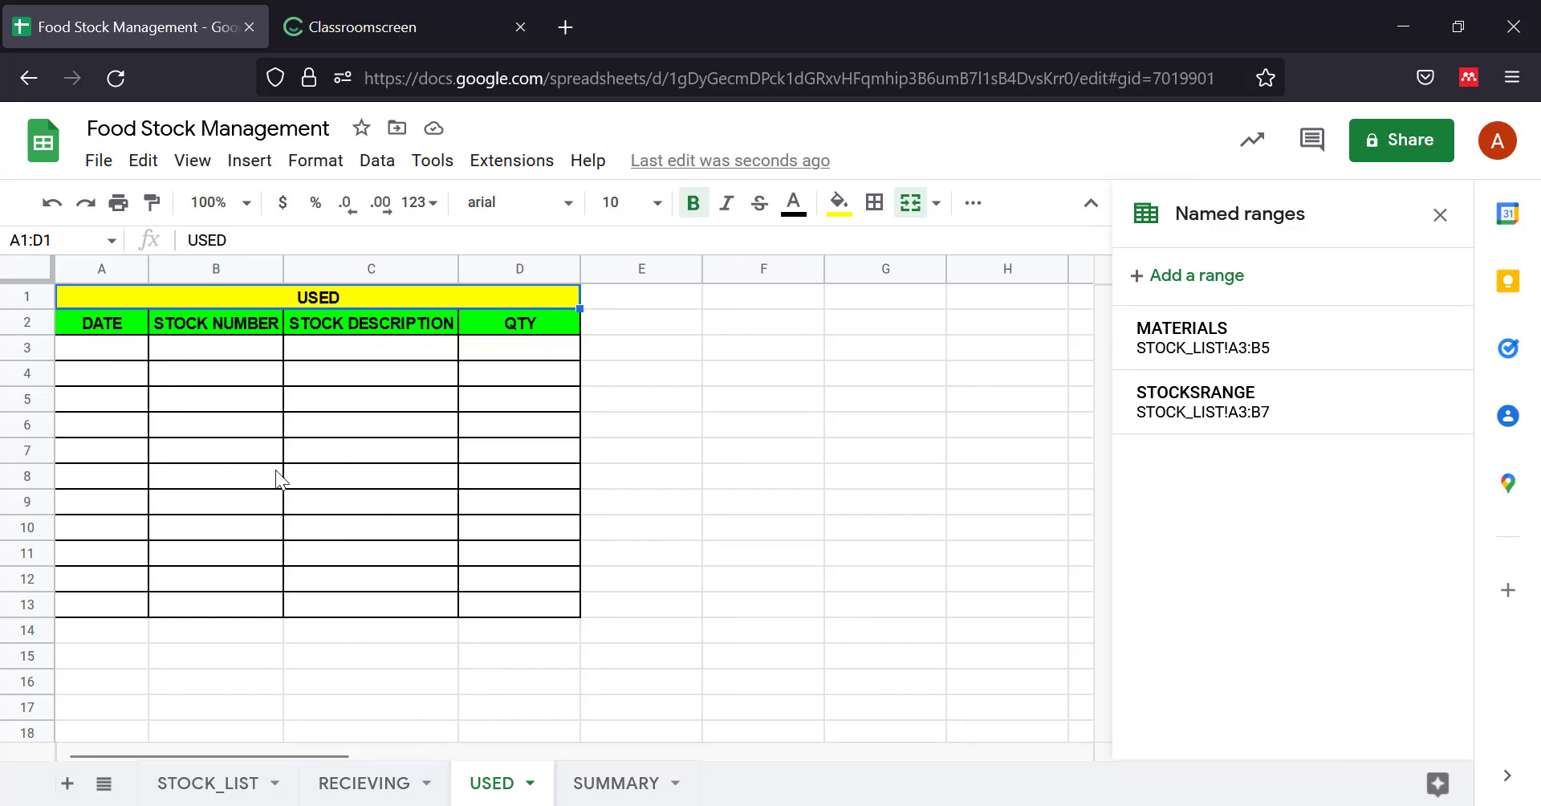
click(116, 351)
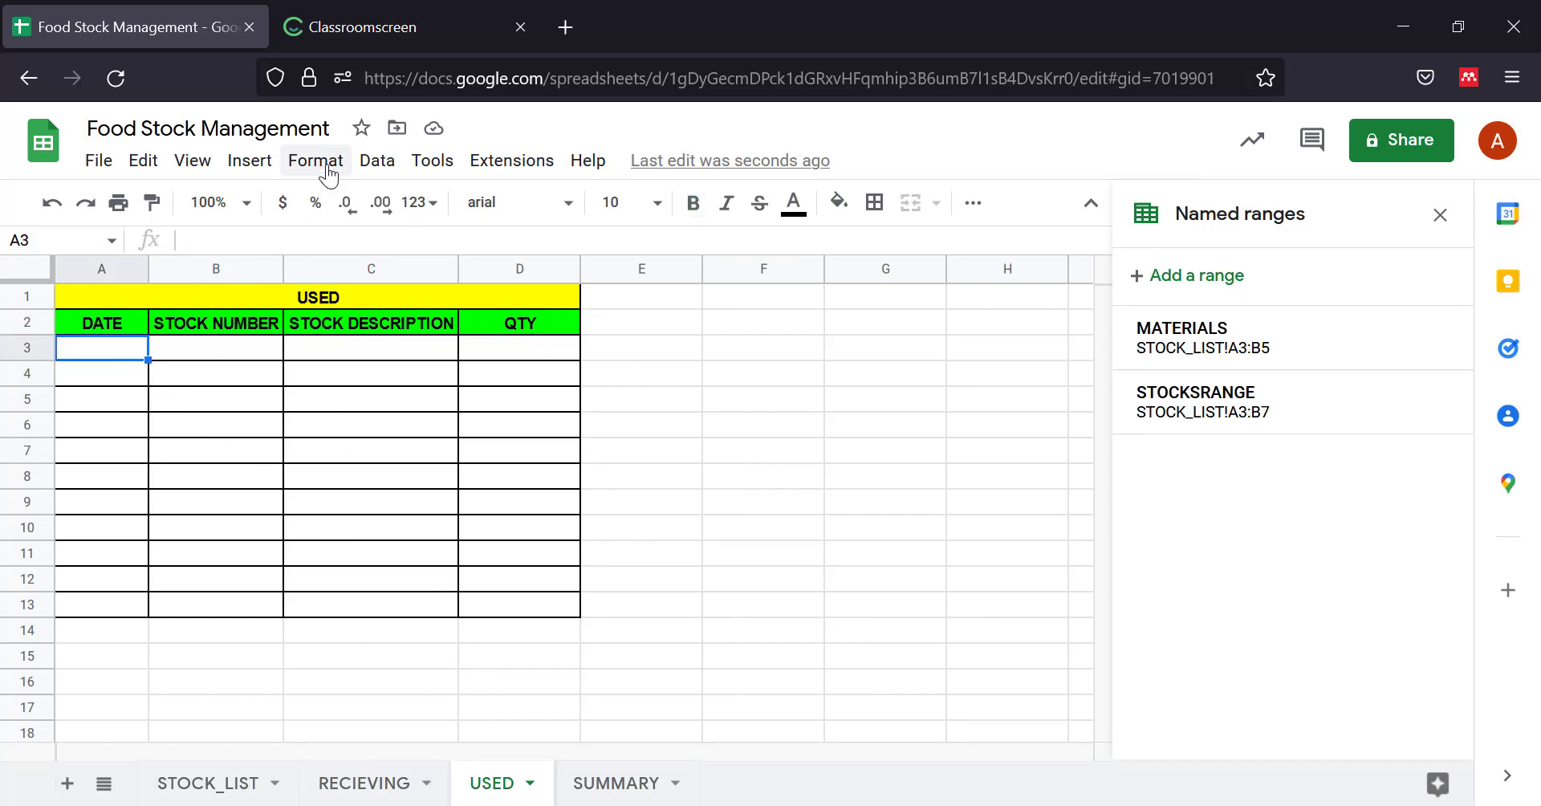
click(374, 161)
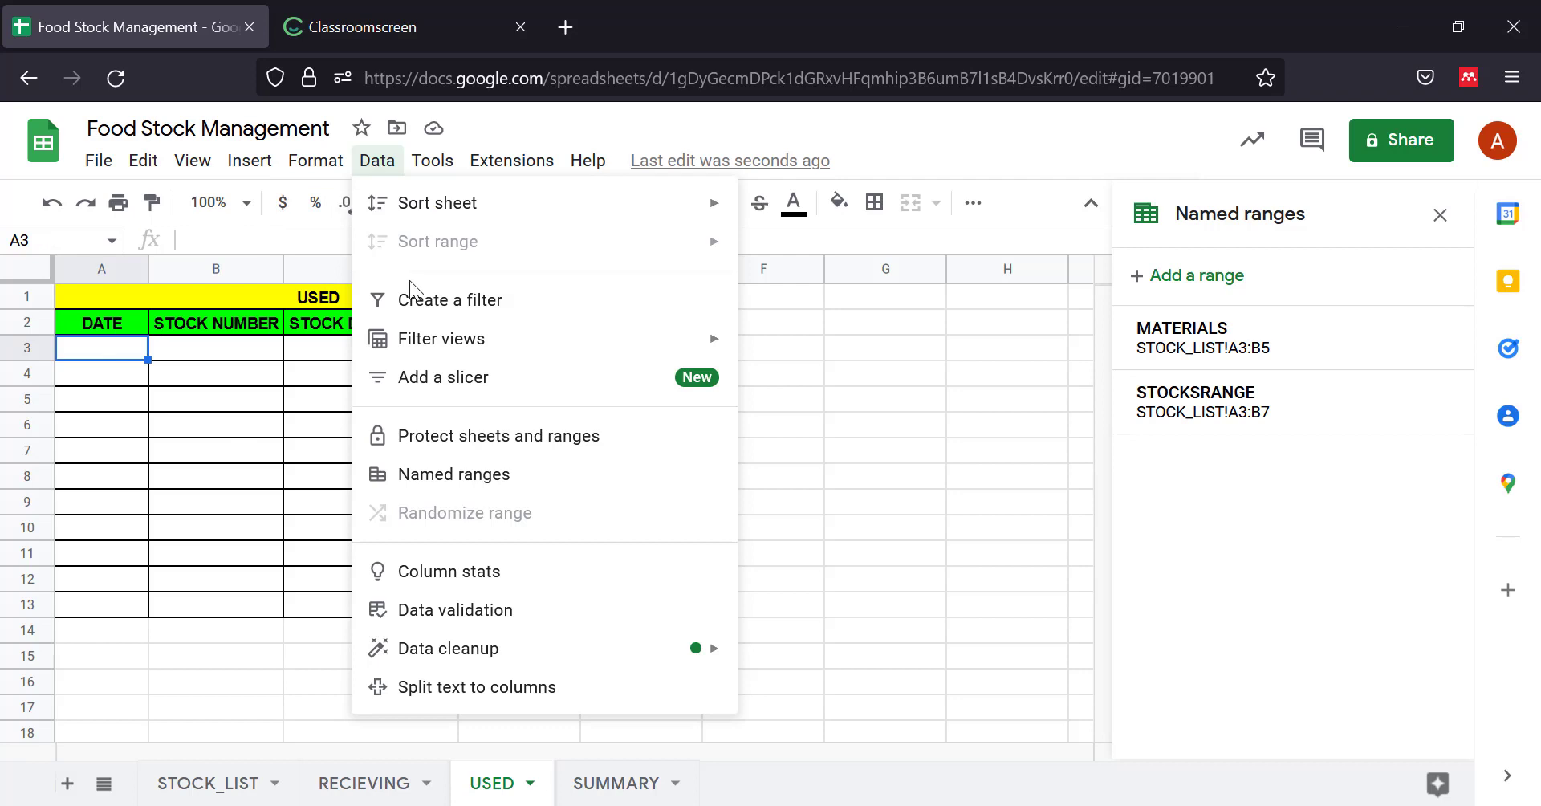
click(463, 610)
click(713, 387)
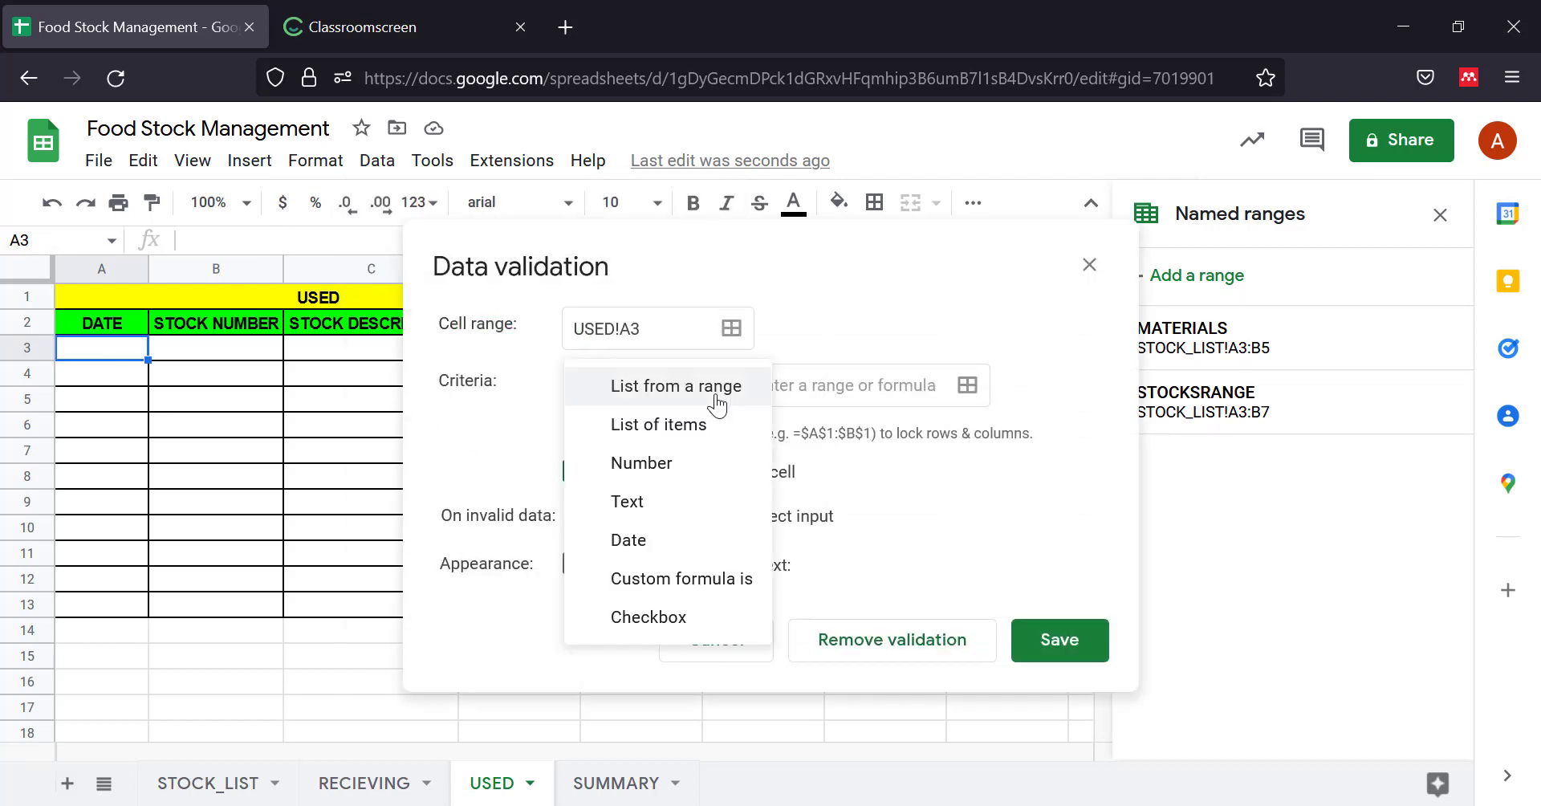
click(658, 542)
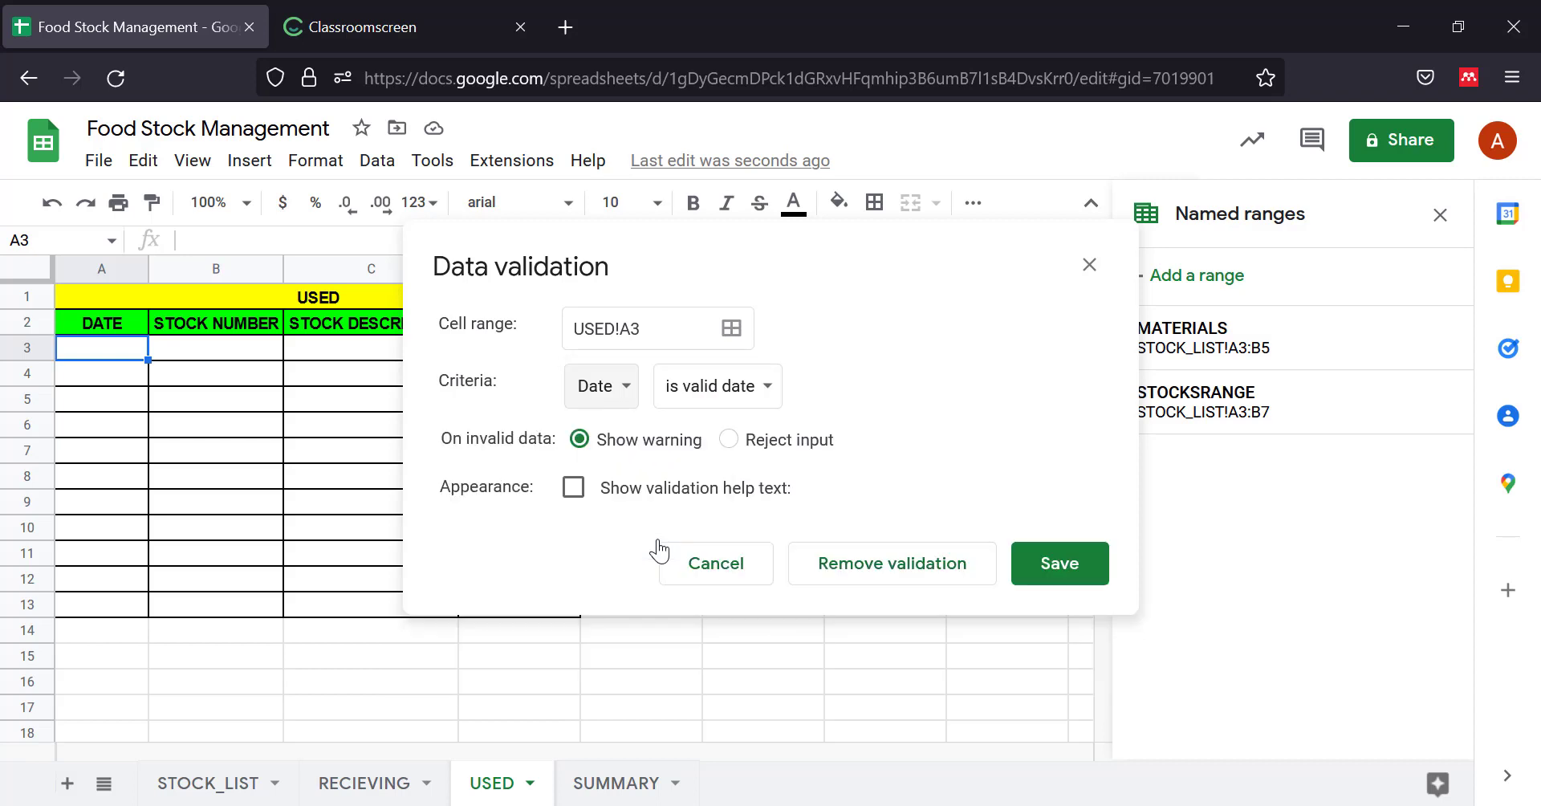
click(729, 439)
click(1057, 567)
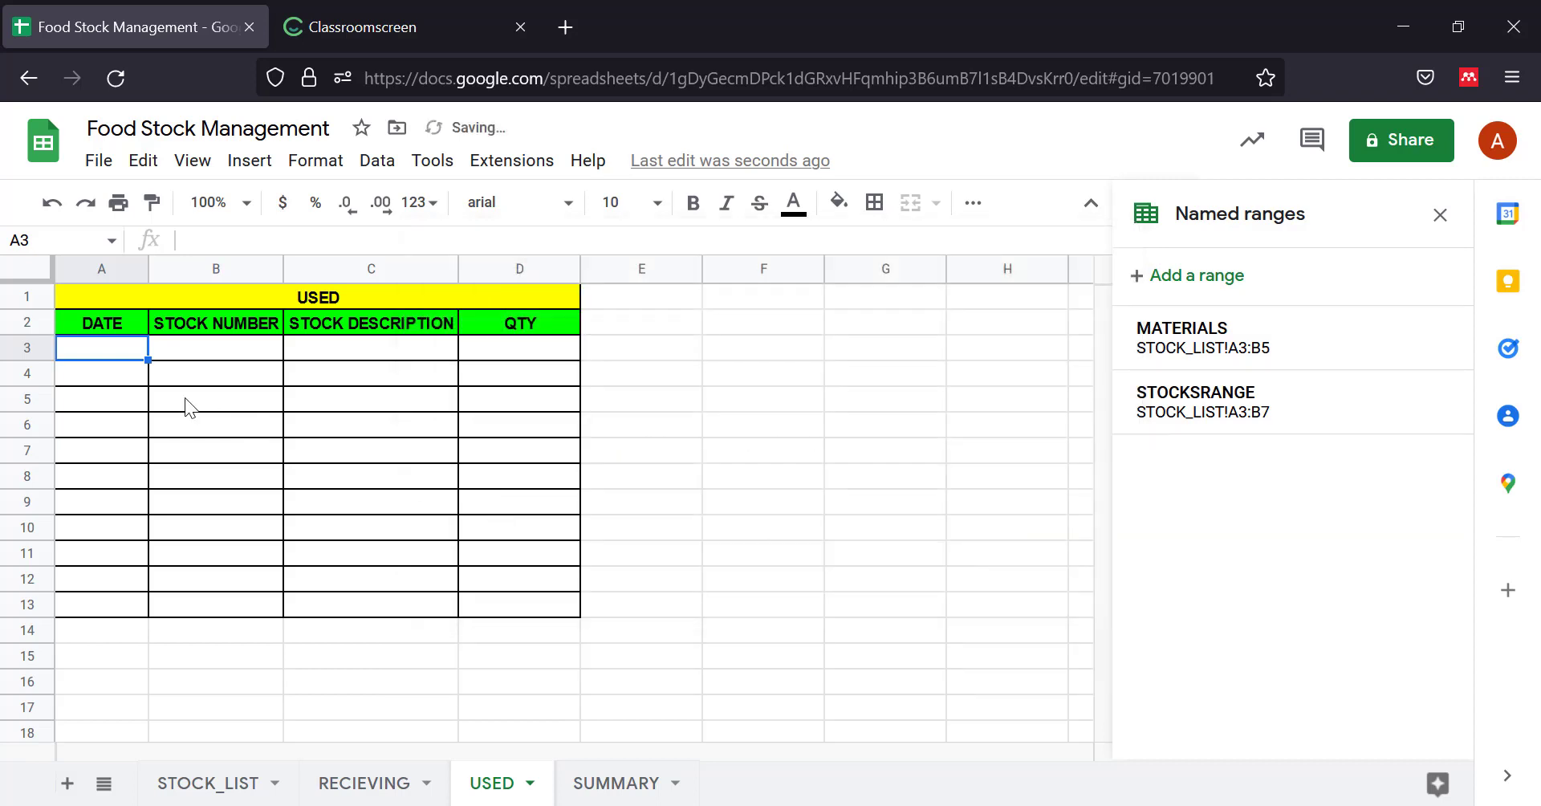
Copy the date validation from A3 down through A13 on USED, and check the date picker in A3.
mouse_move(149, 357)
mouse_down()
mouse_move(169, 447)
mouse_move(151, 616)
mouse_up()
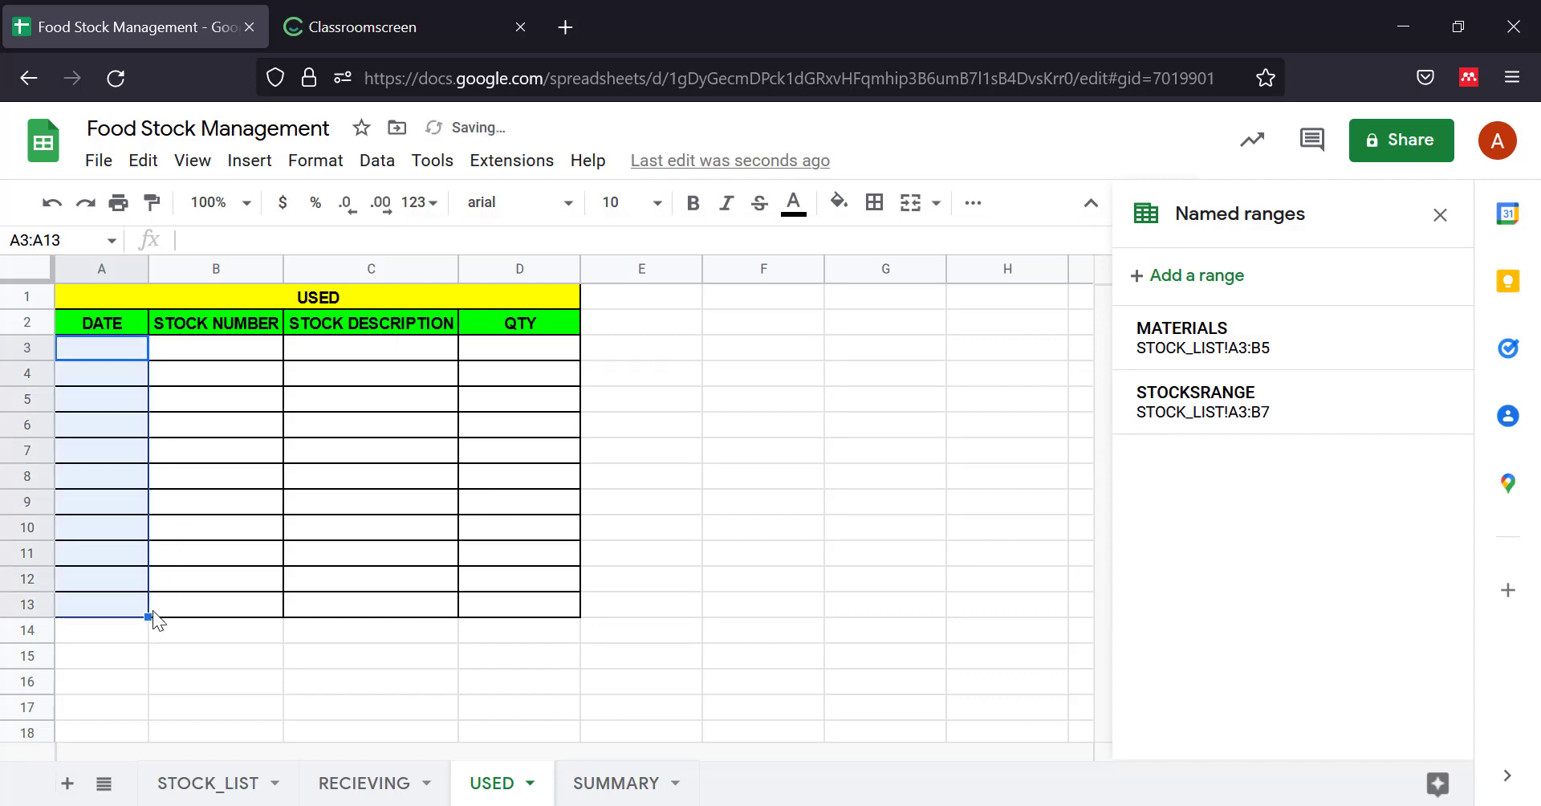
click(113, 341)
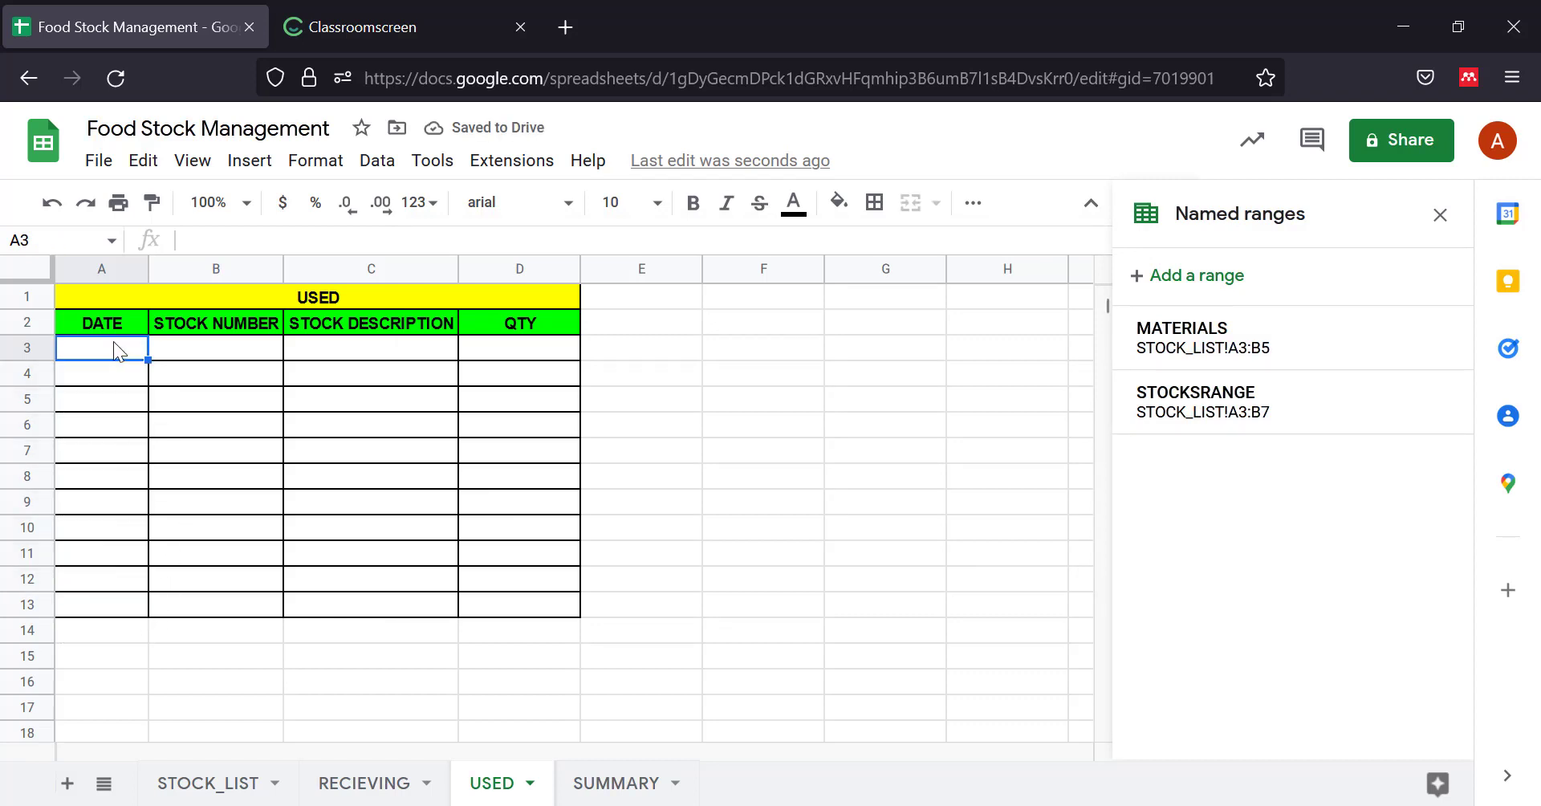
double_click(107, 344)
click(320, 663)
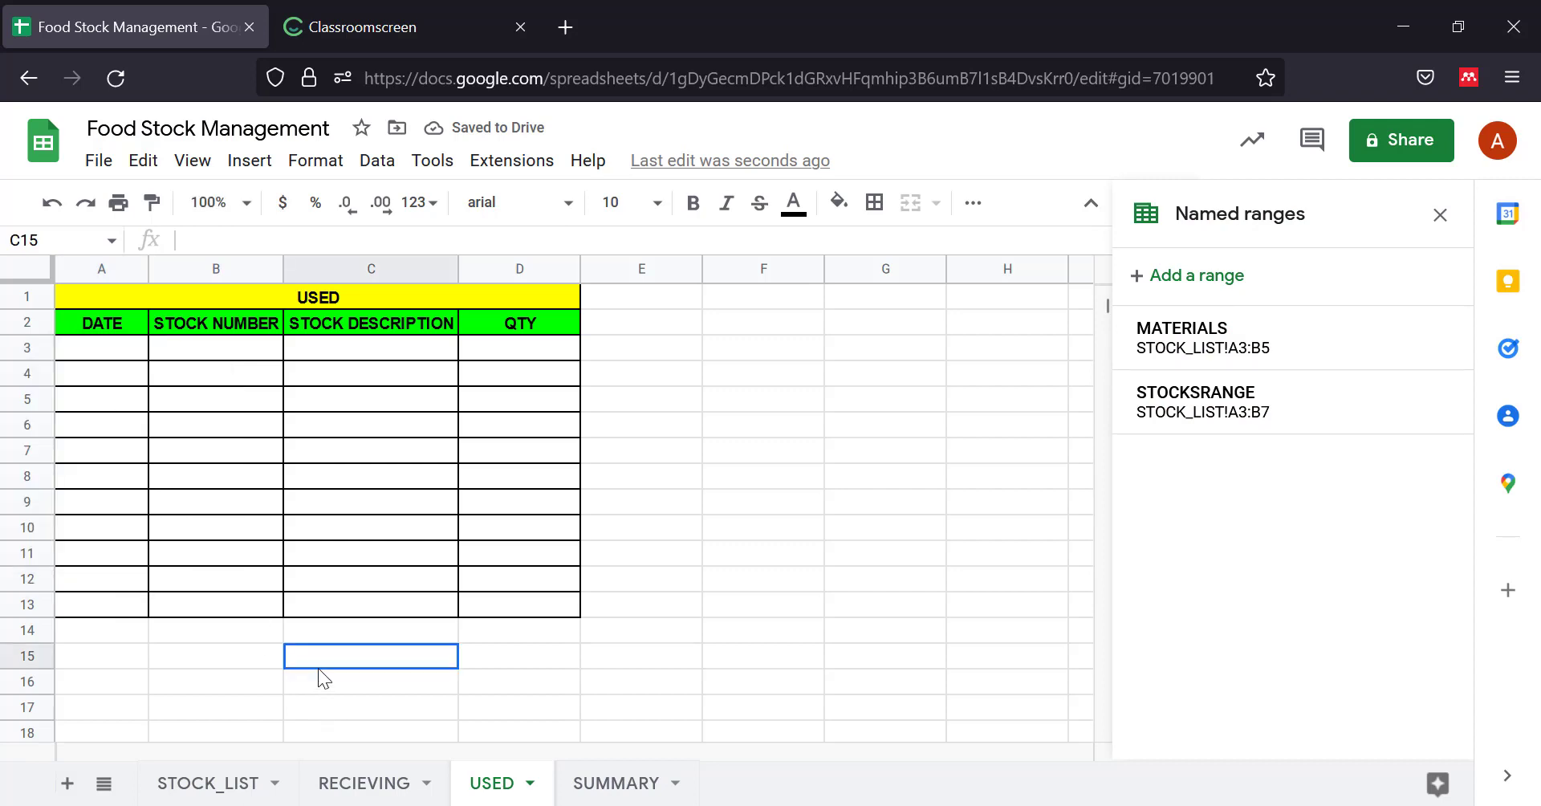
Return to the RECIEVING sheet and pick 5/20/2022 as the date for Coffee in cell A5.
click(365, 782)
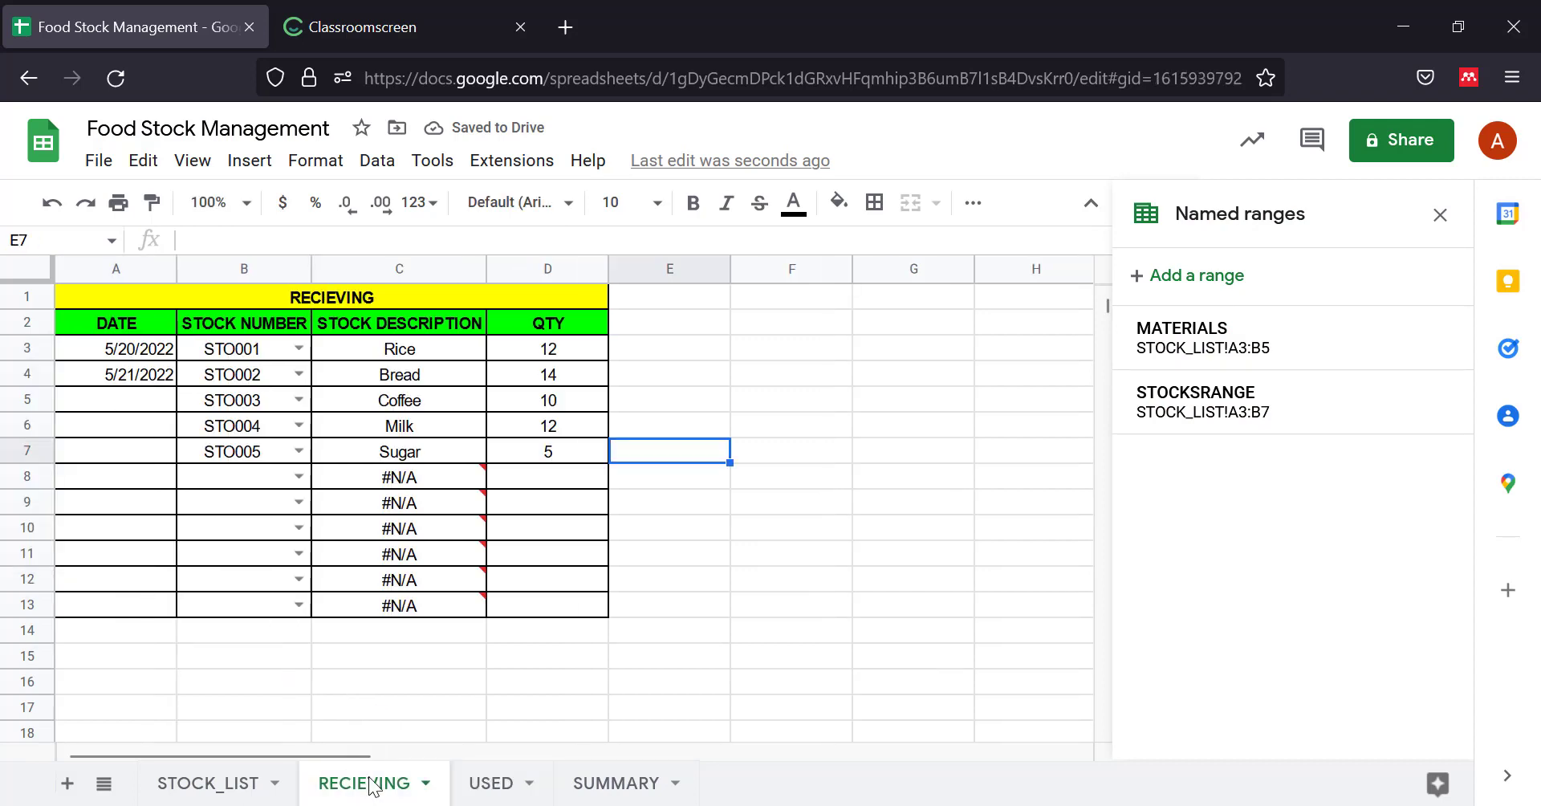
click(132, 397)
click(143, 374)
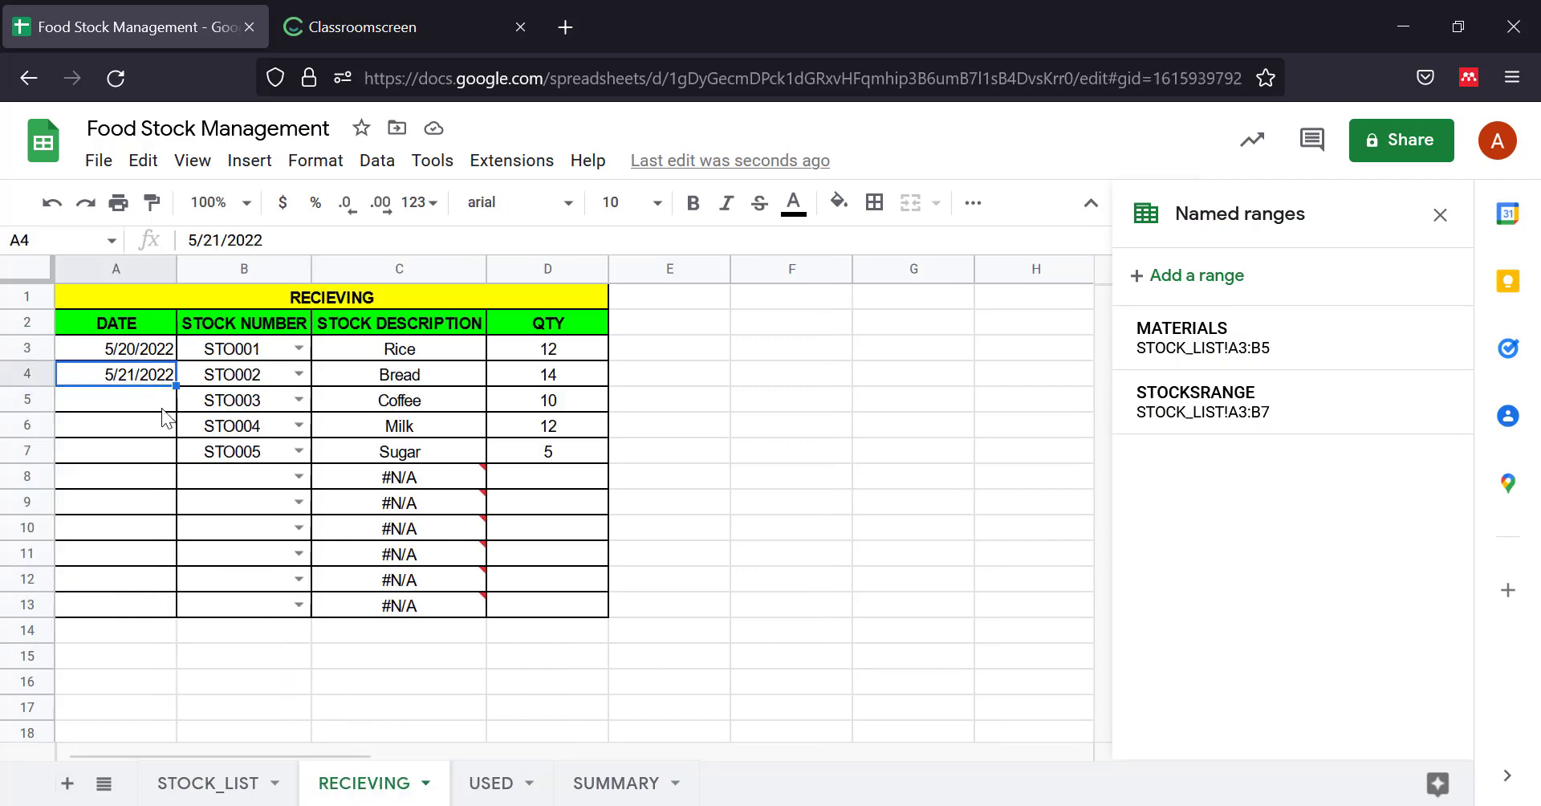
click(164, 405)
double_click(164, 405)
click(173, 547)
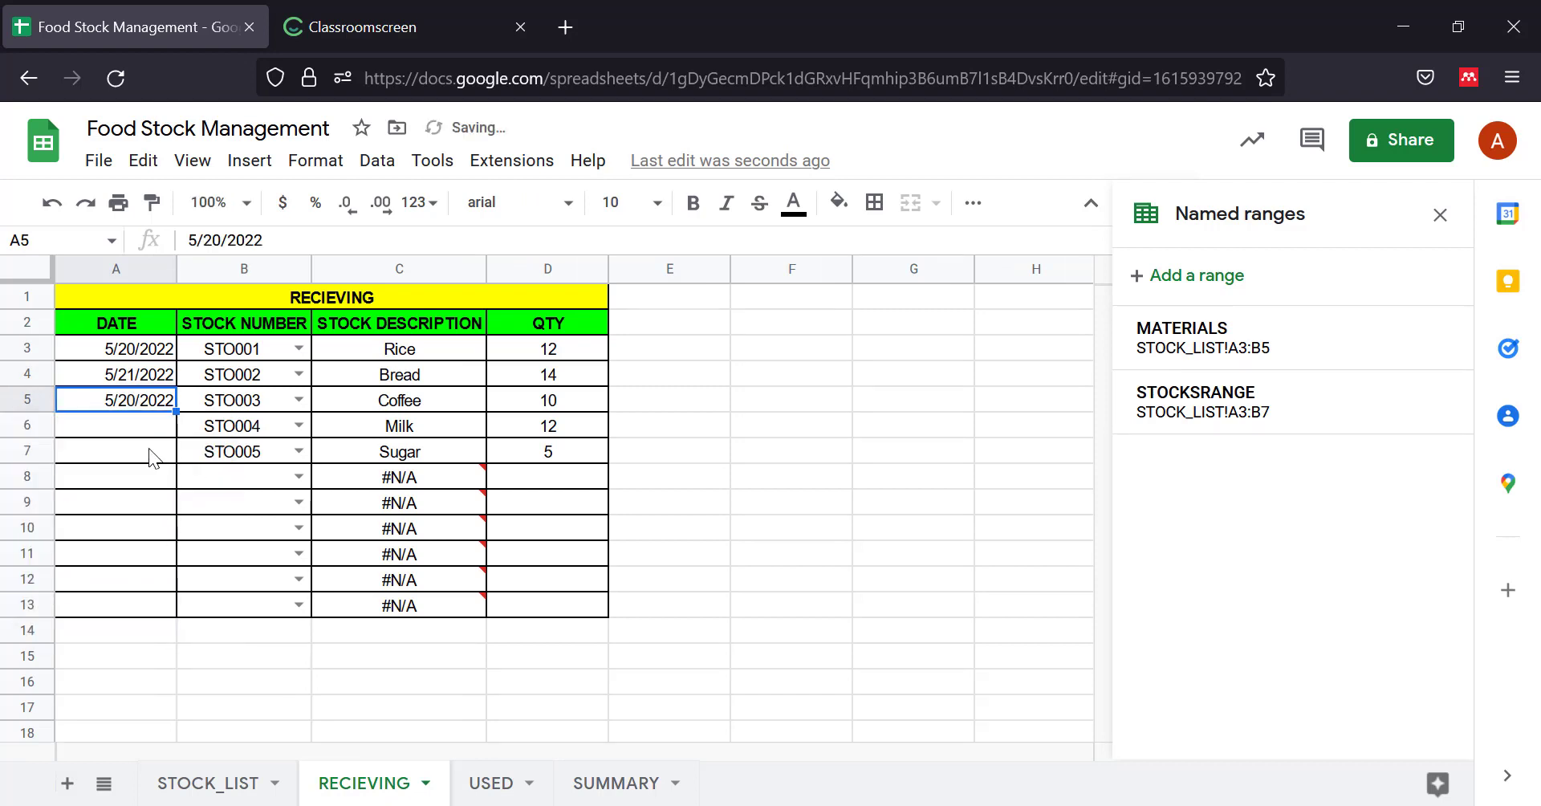
Pick 5/26/2022 as the date in cell A6 and 5/12/2022 in cell A7 on RECIEVING.
click(152, 426)
double_click(152, 426)
click(144, 596)
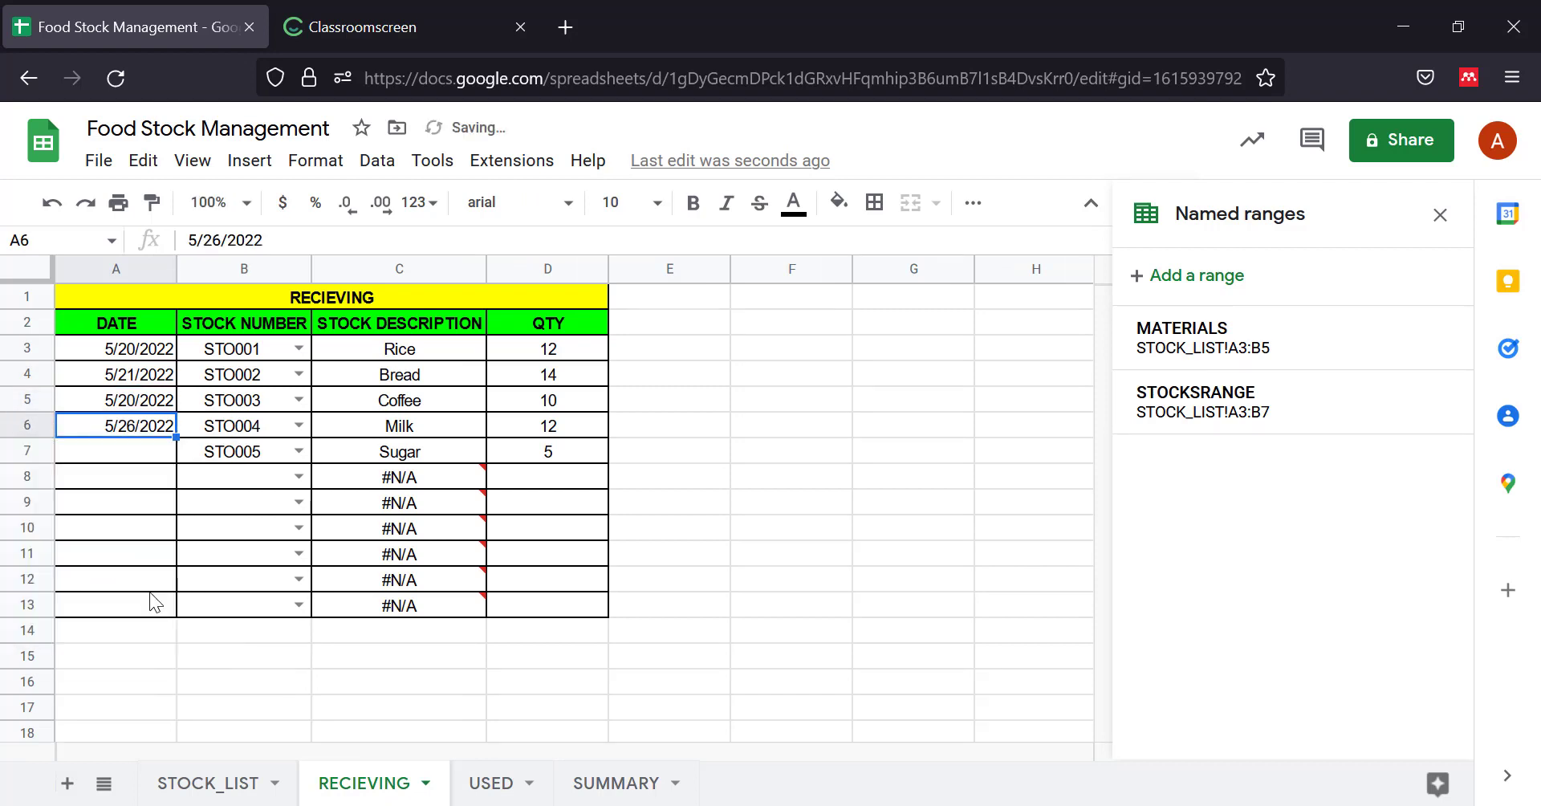
click(157, 470)
double_click(155, 468)
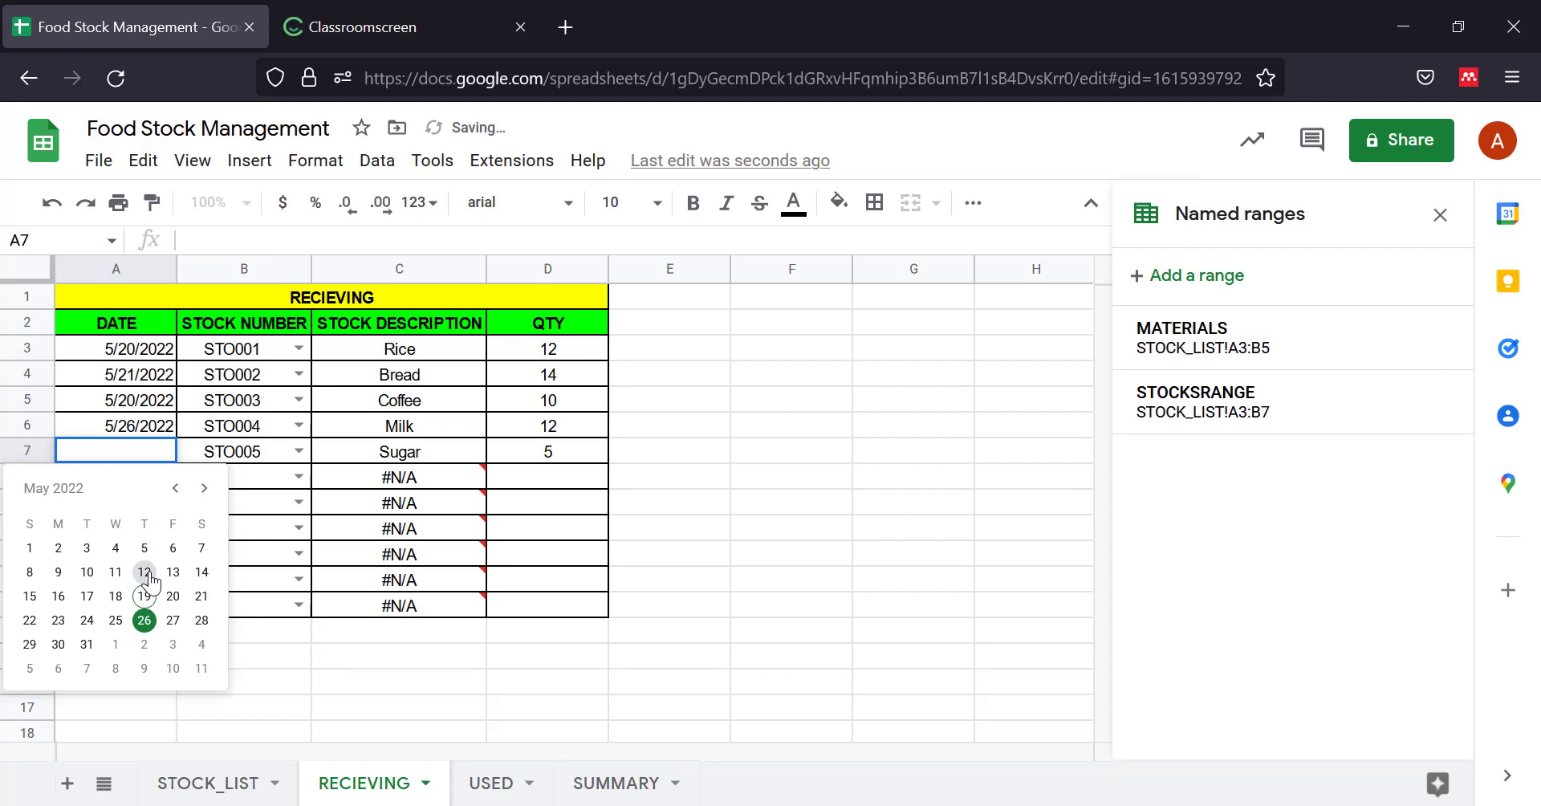
click(148, 572)
Change the date for Milk in cell A6 to 5/18/2022.
double_click(143, 428)
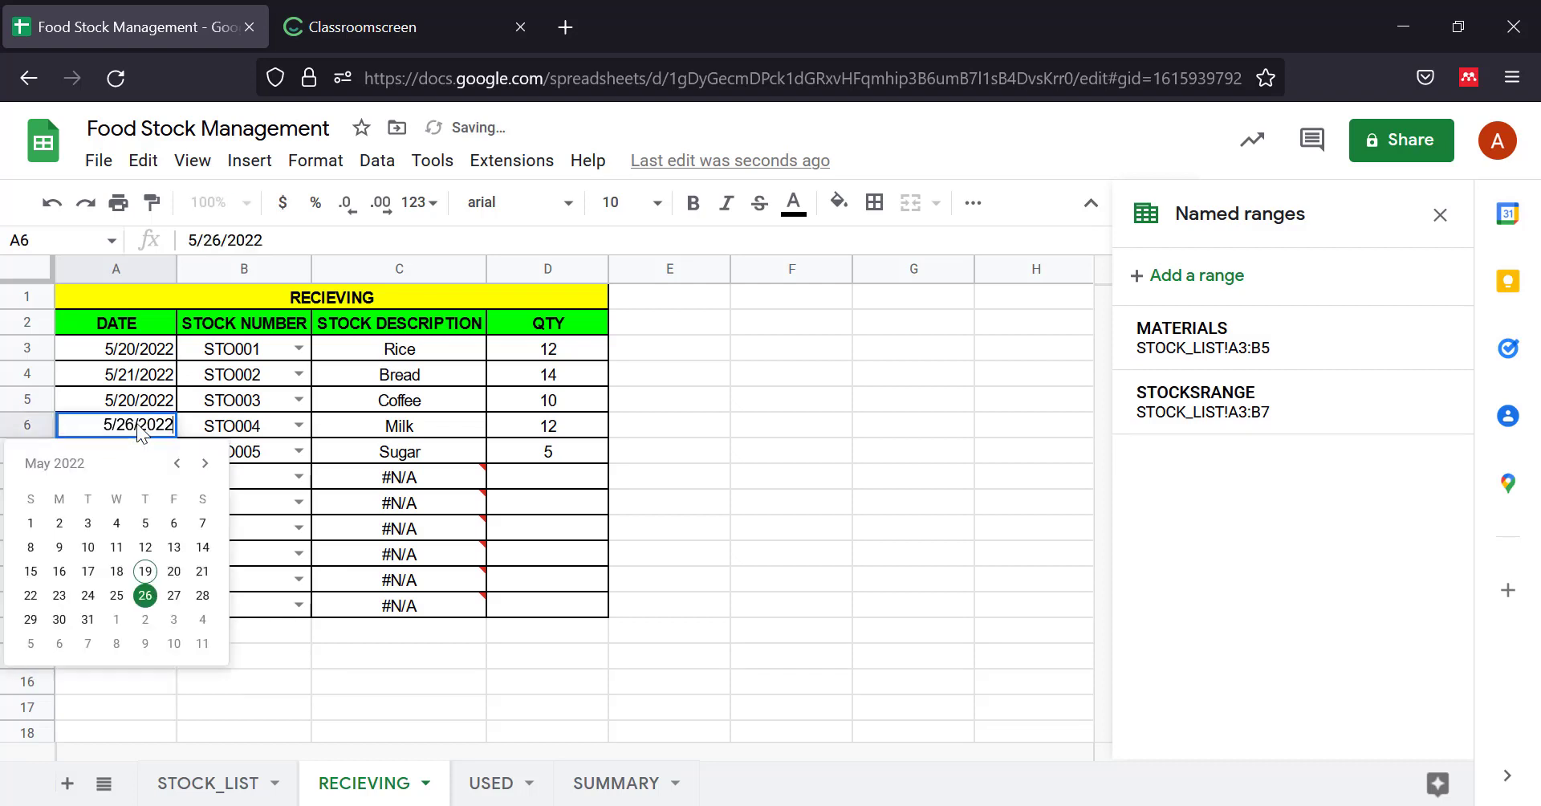
click(118, 572)
click(305, 663)
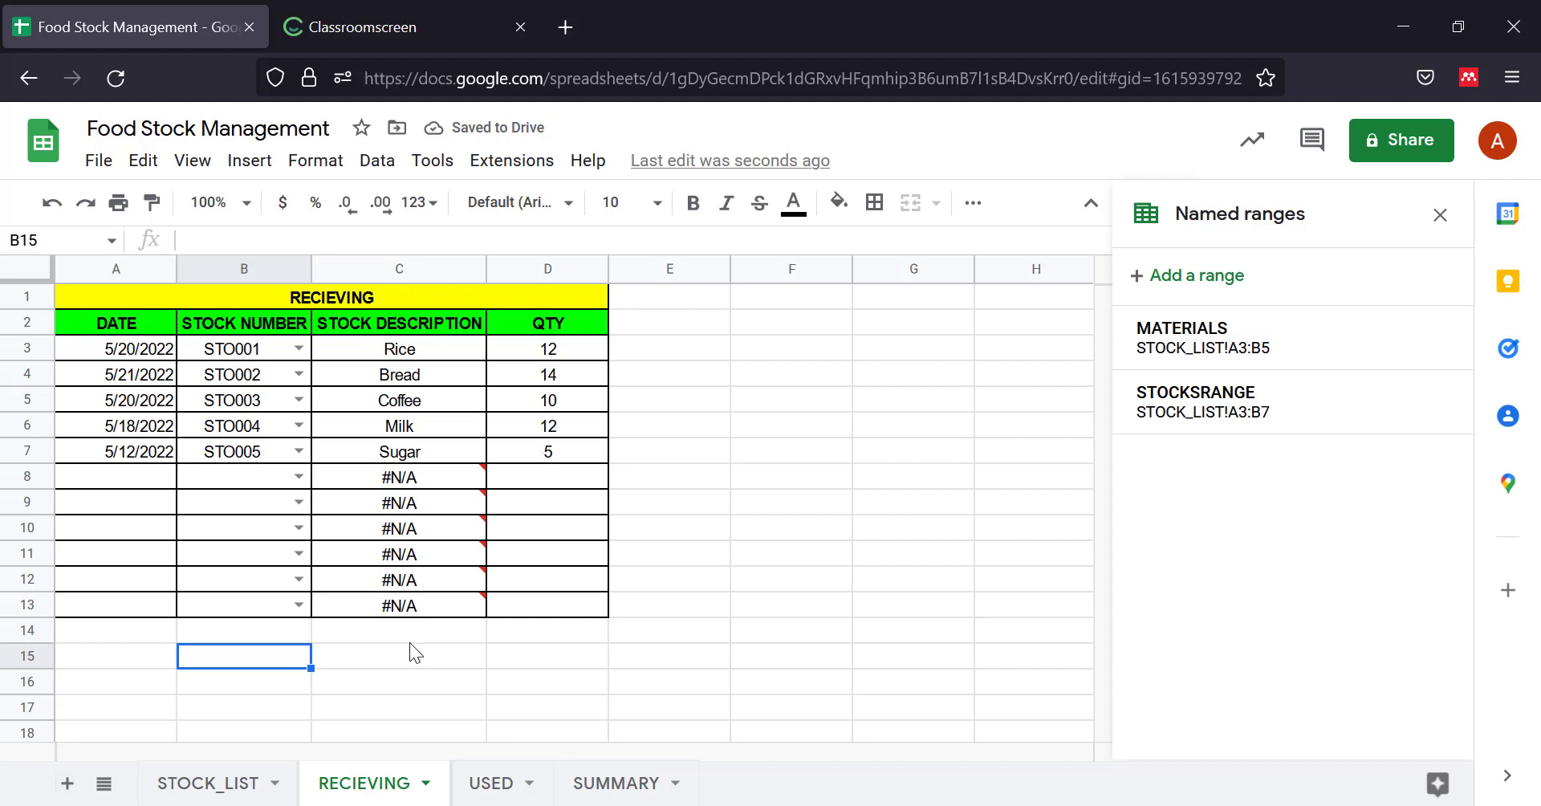
Switch to the USED sheet and pick 5/19/2022 as the date in cell A3.
click(506, 783)
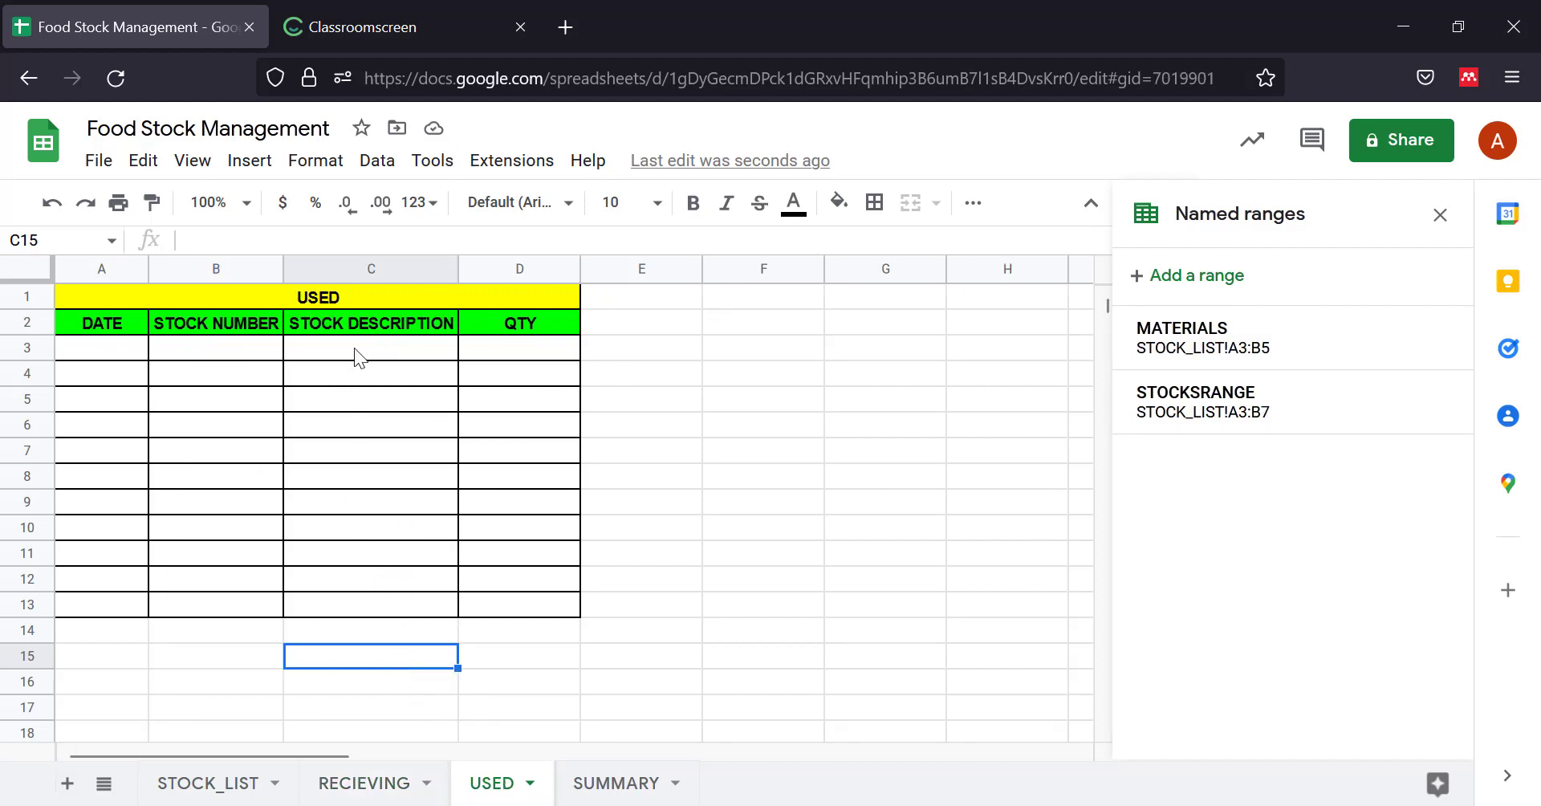
double_click(137, 356)
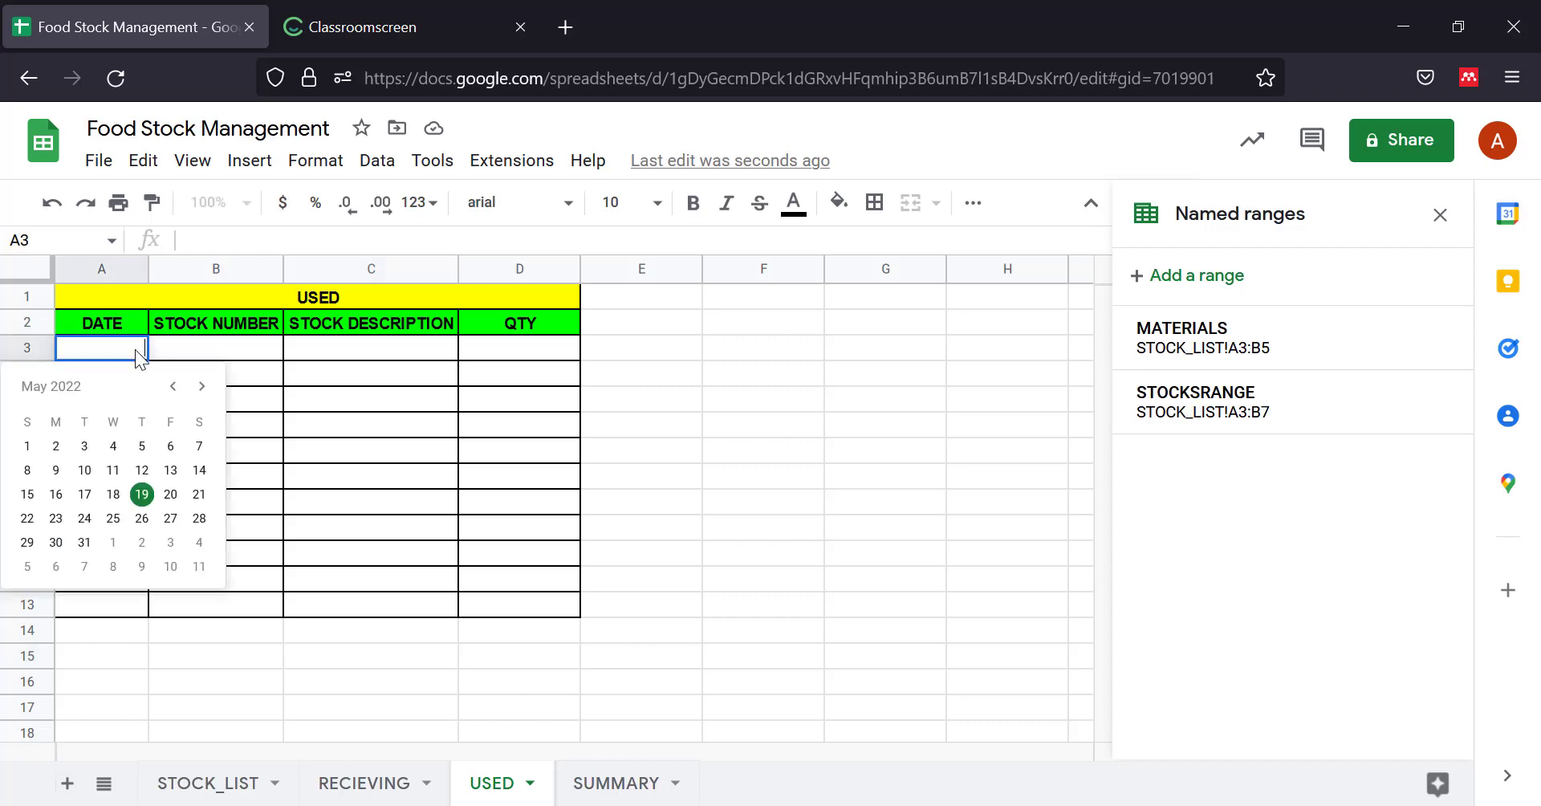
click(141, 494)
click(227, 358)
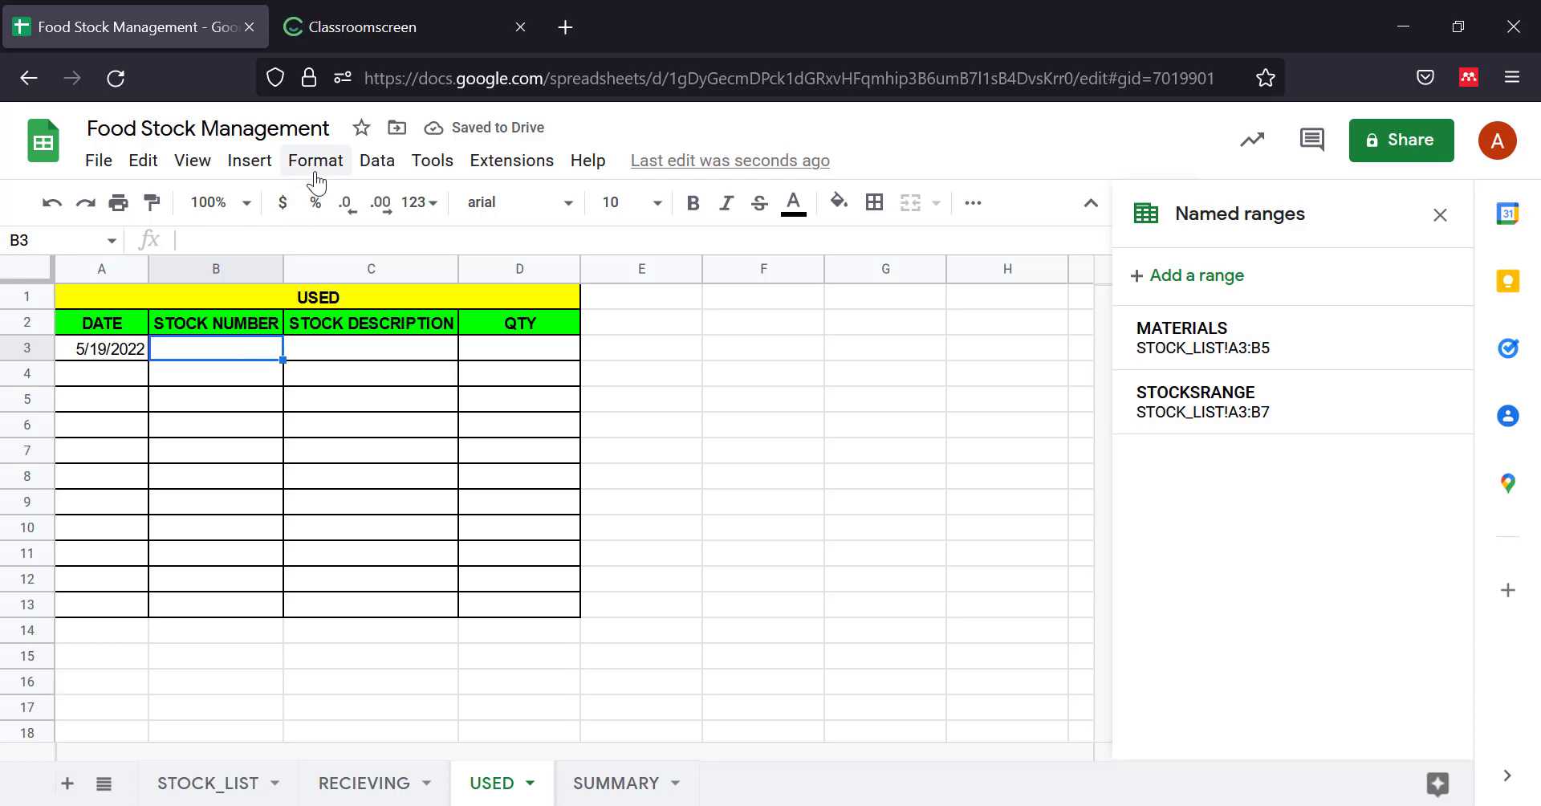
Add data validation to B3 on USED with a dropdown list from STOCK_LIST!A3:A7, rejecting invalid input.
click(374, 165)
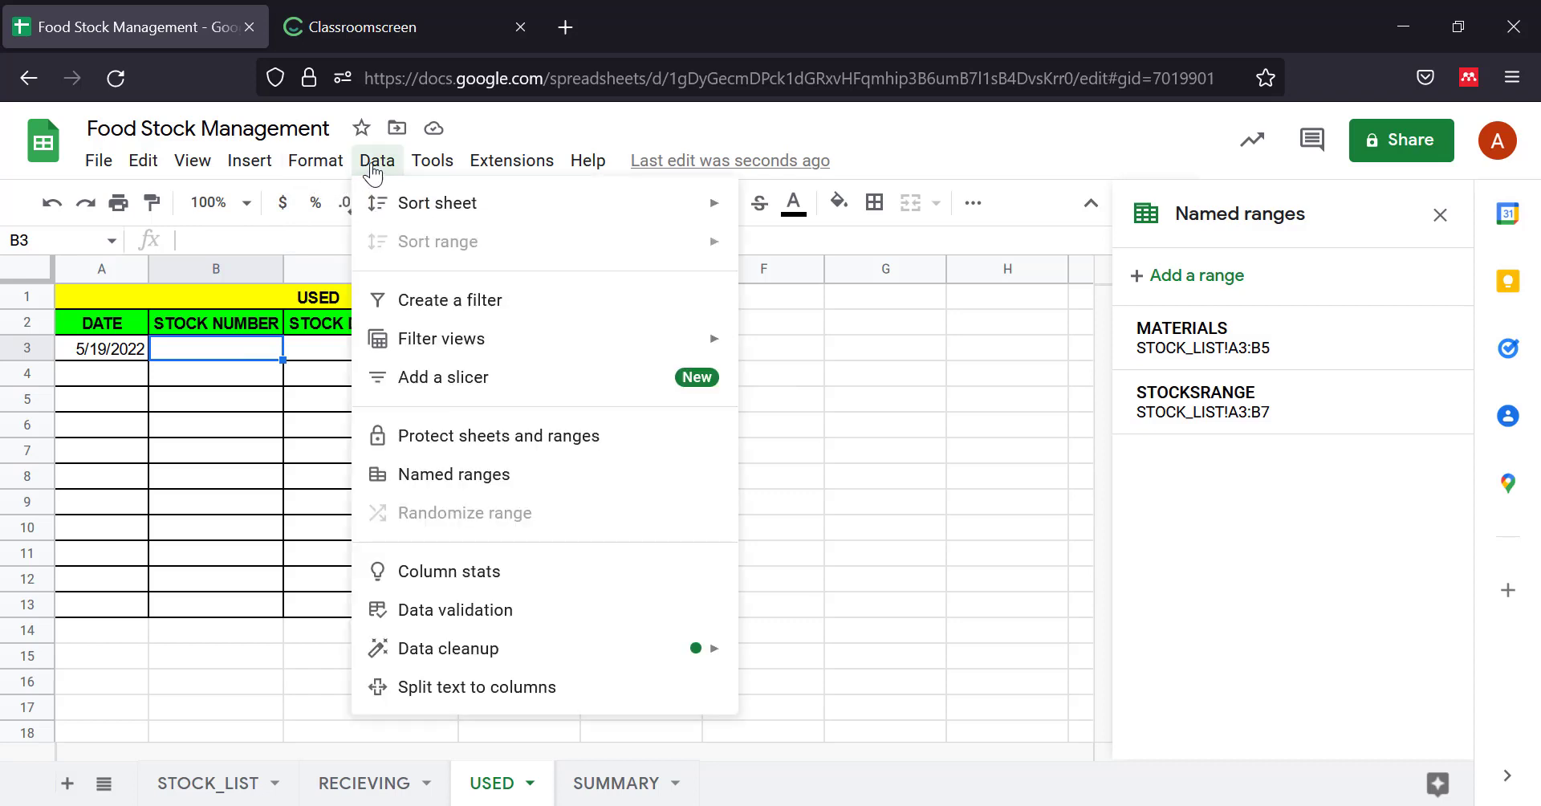
click(458, 618)
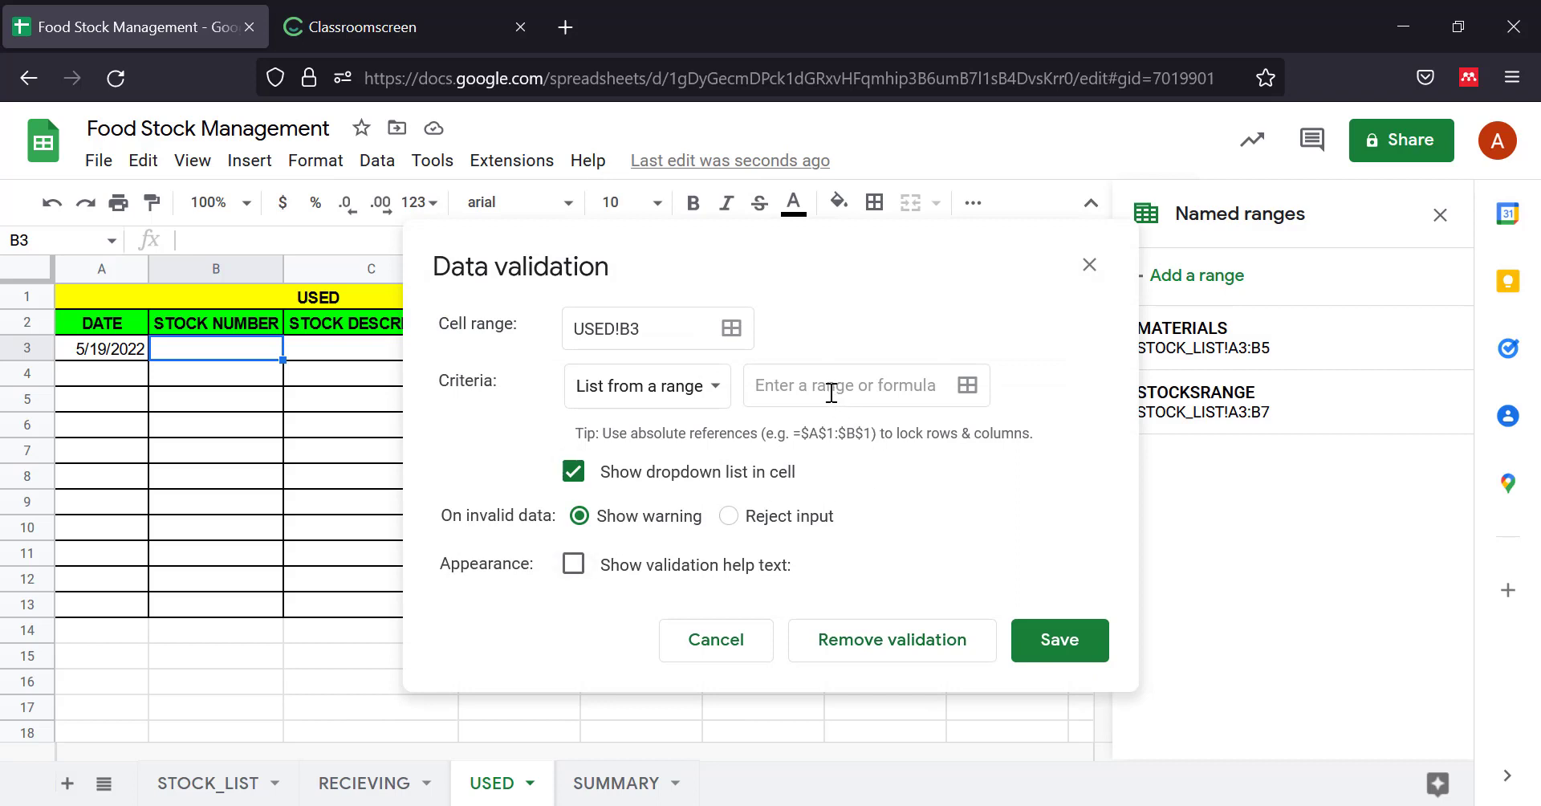
click(832, 393)
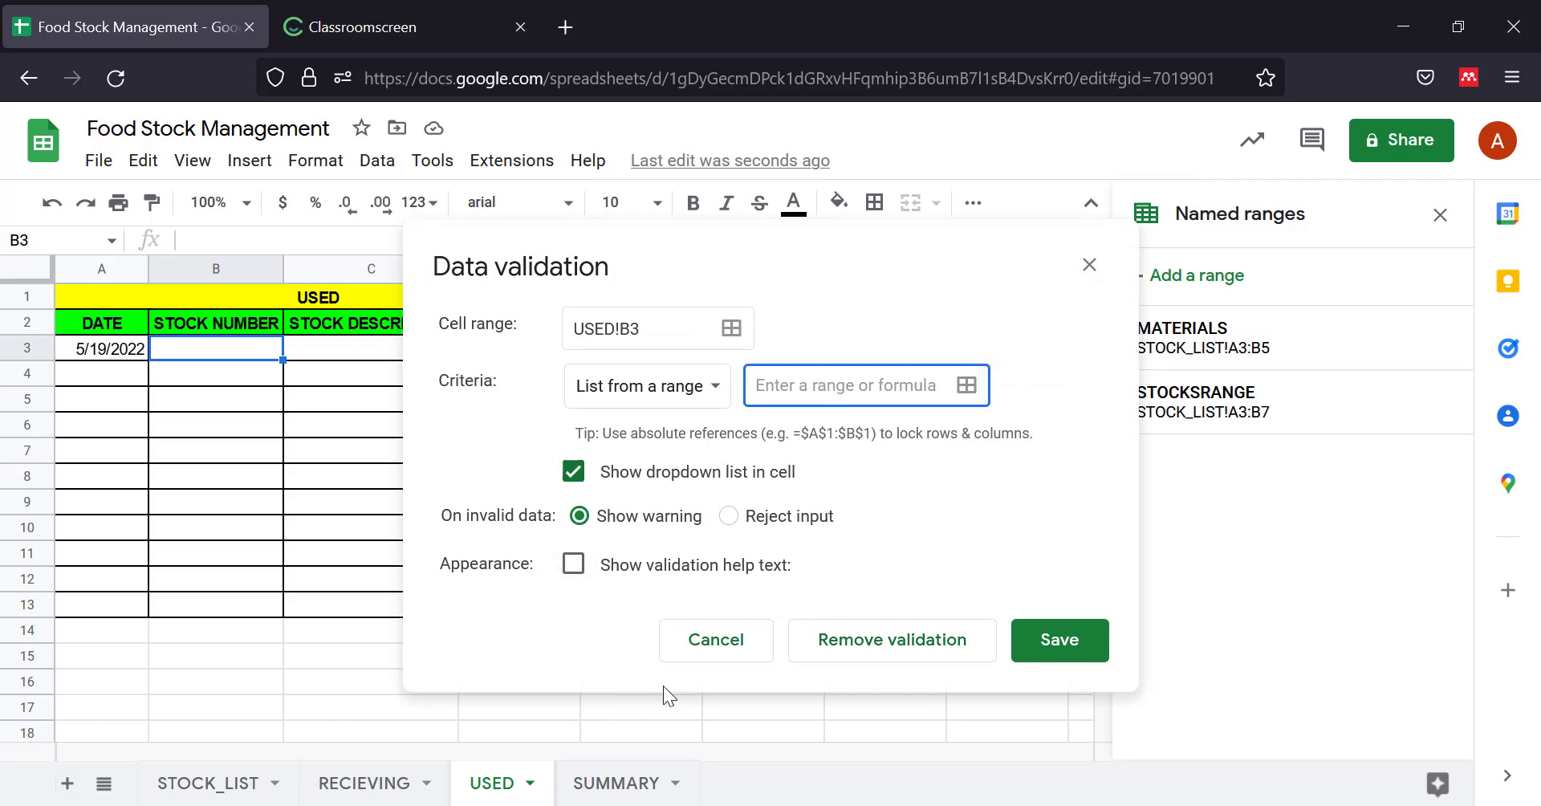
click(198, 787)
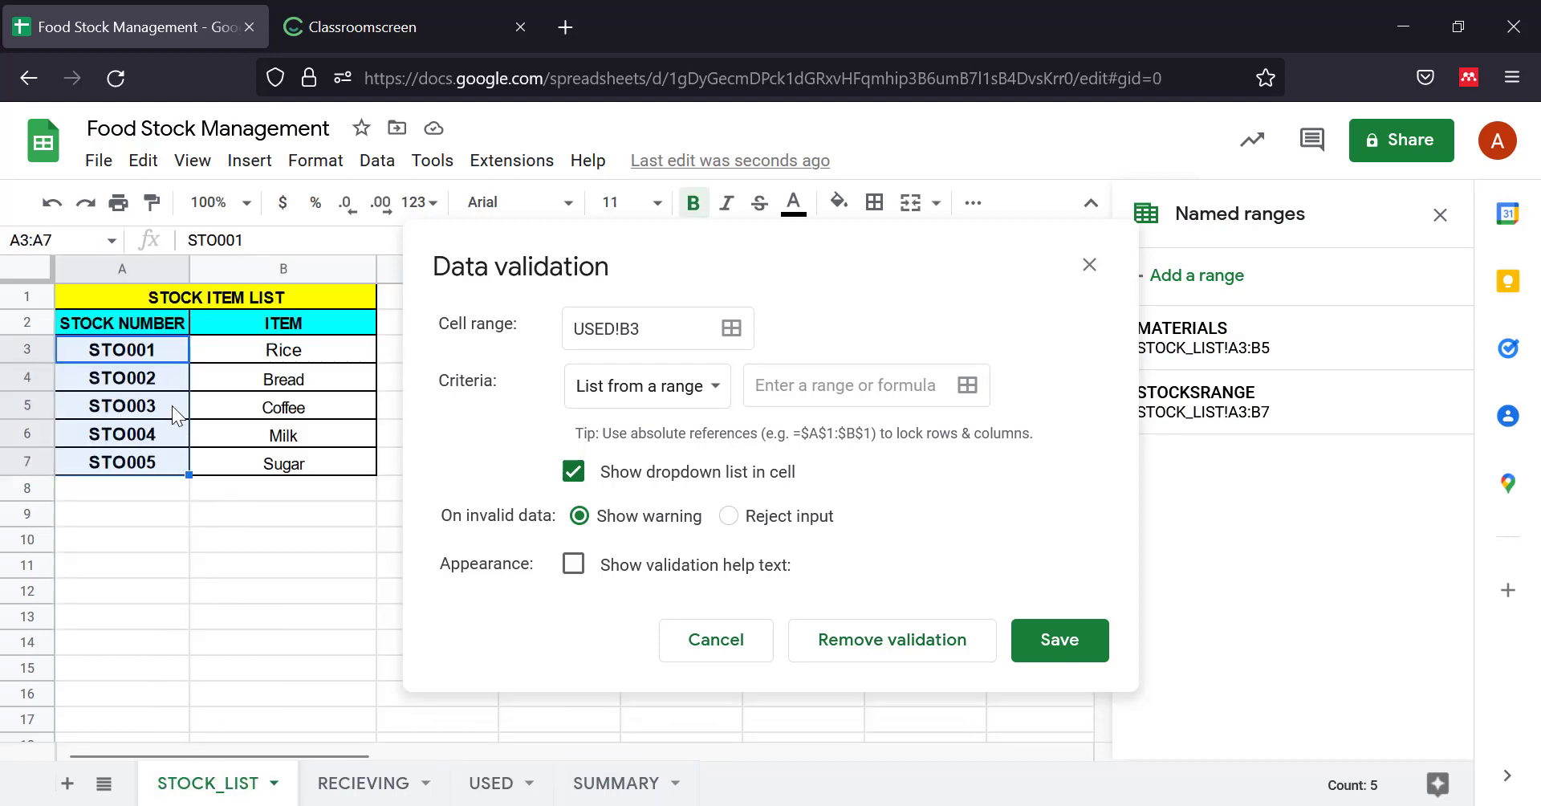
drag(146, 348, 156, 403)
click(808, 383)
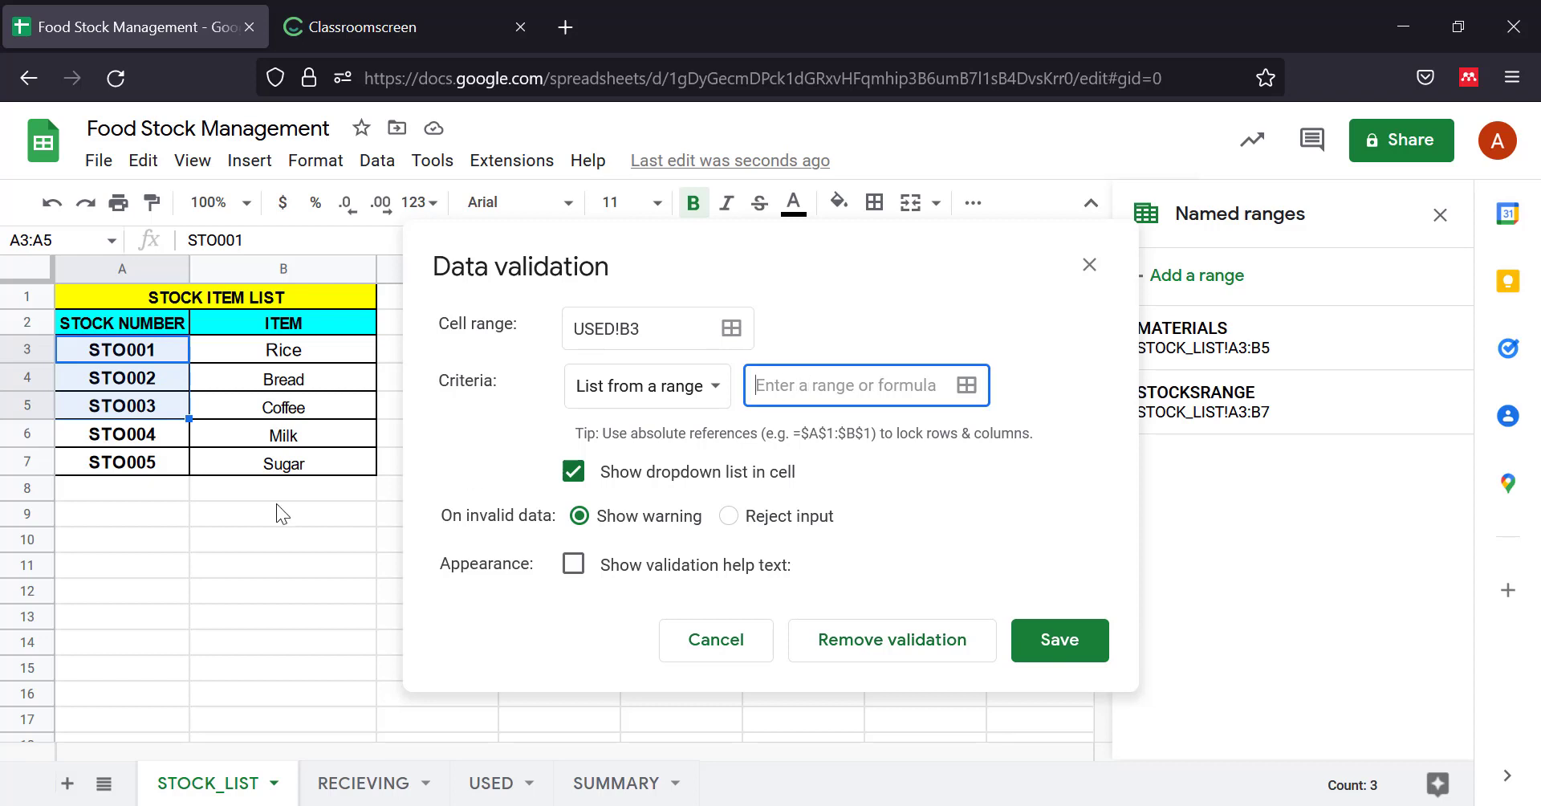
drag(136, 353, 151, 469)
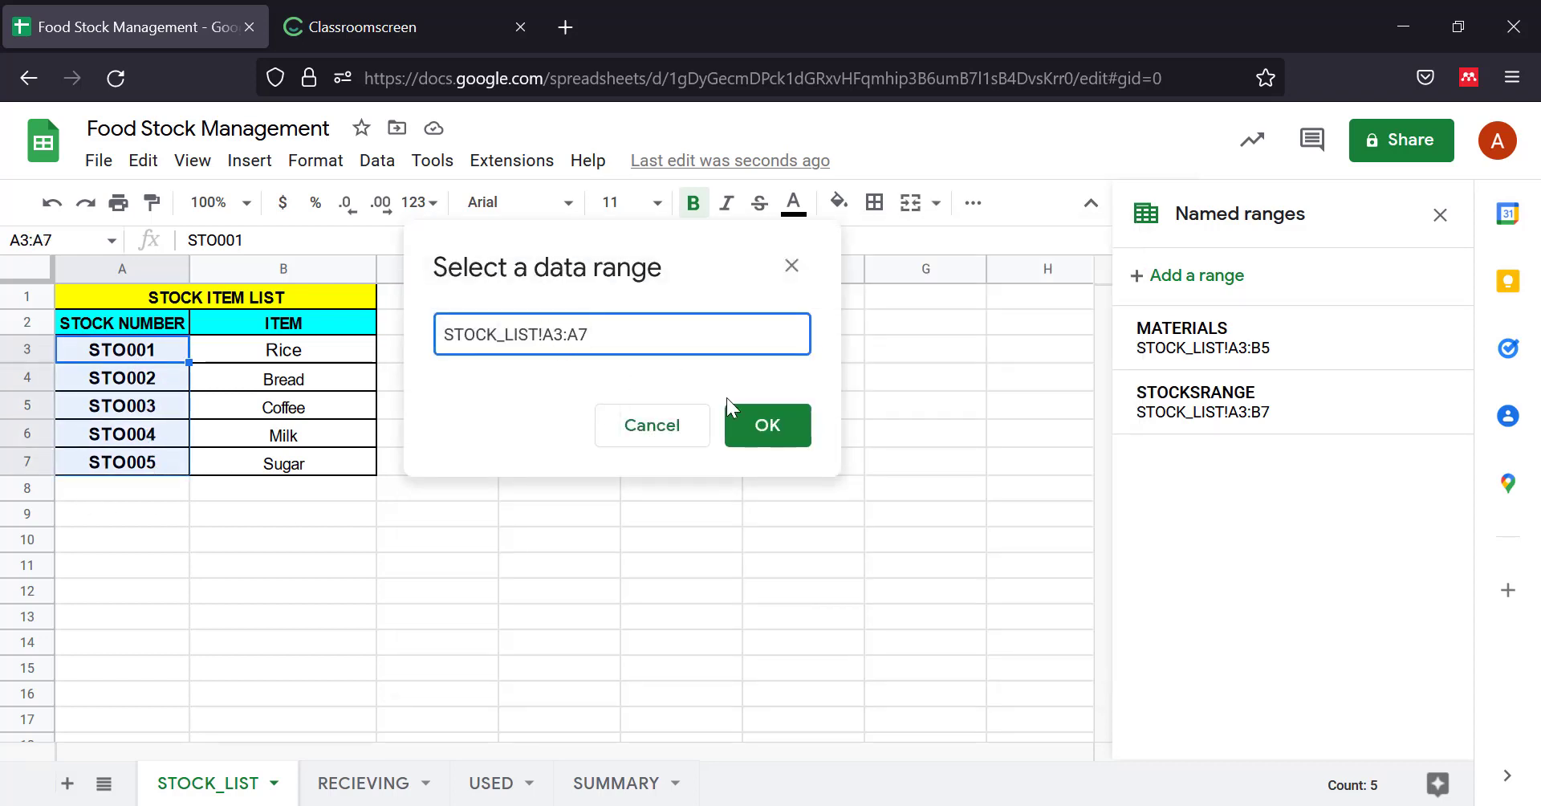
click(765, 430)
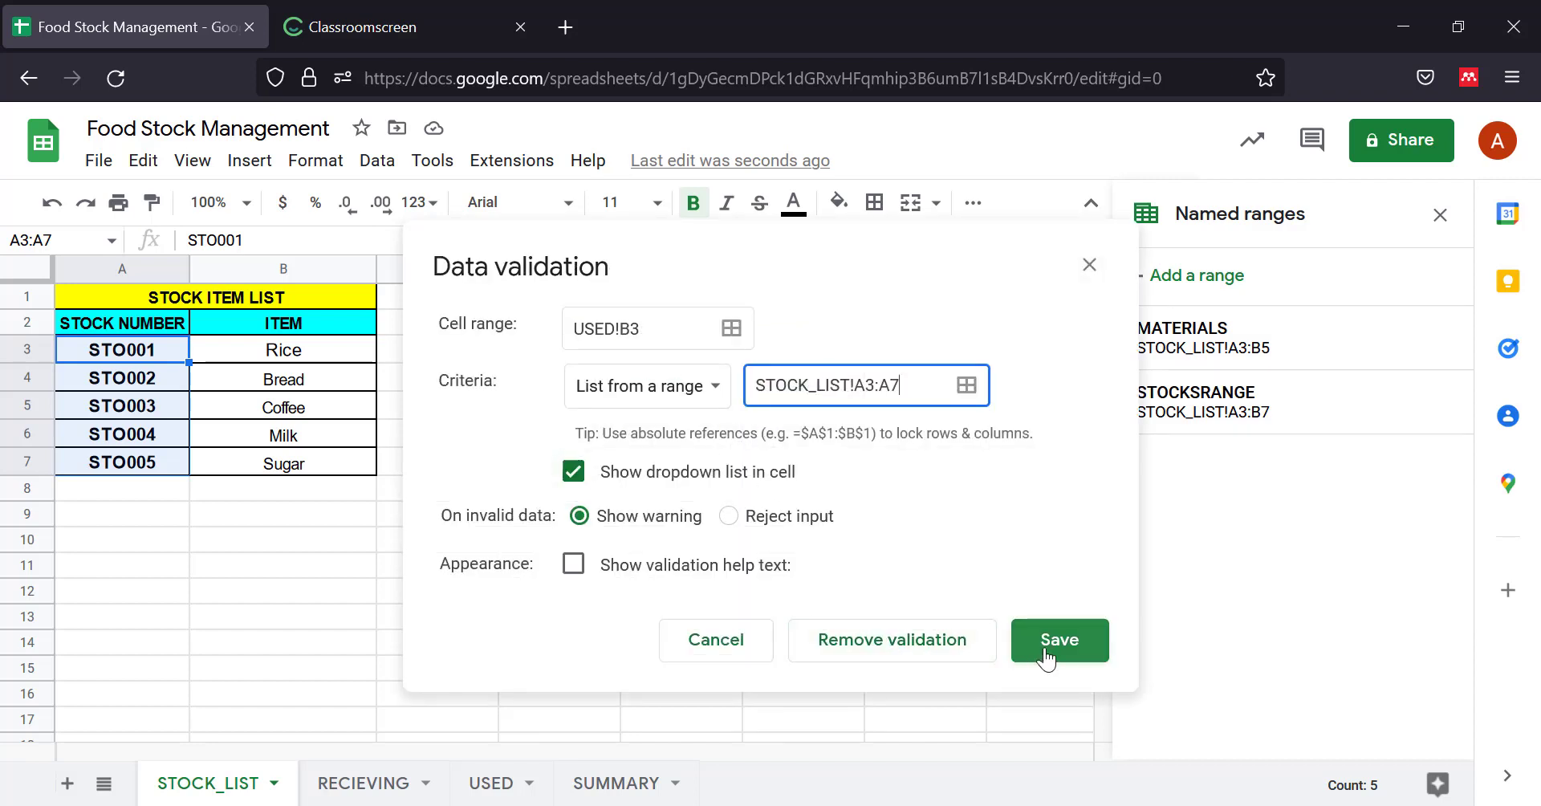
click(761, 518)
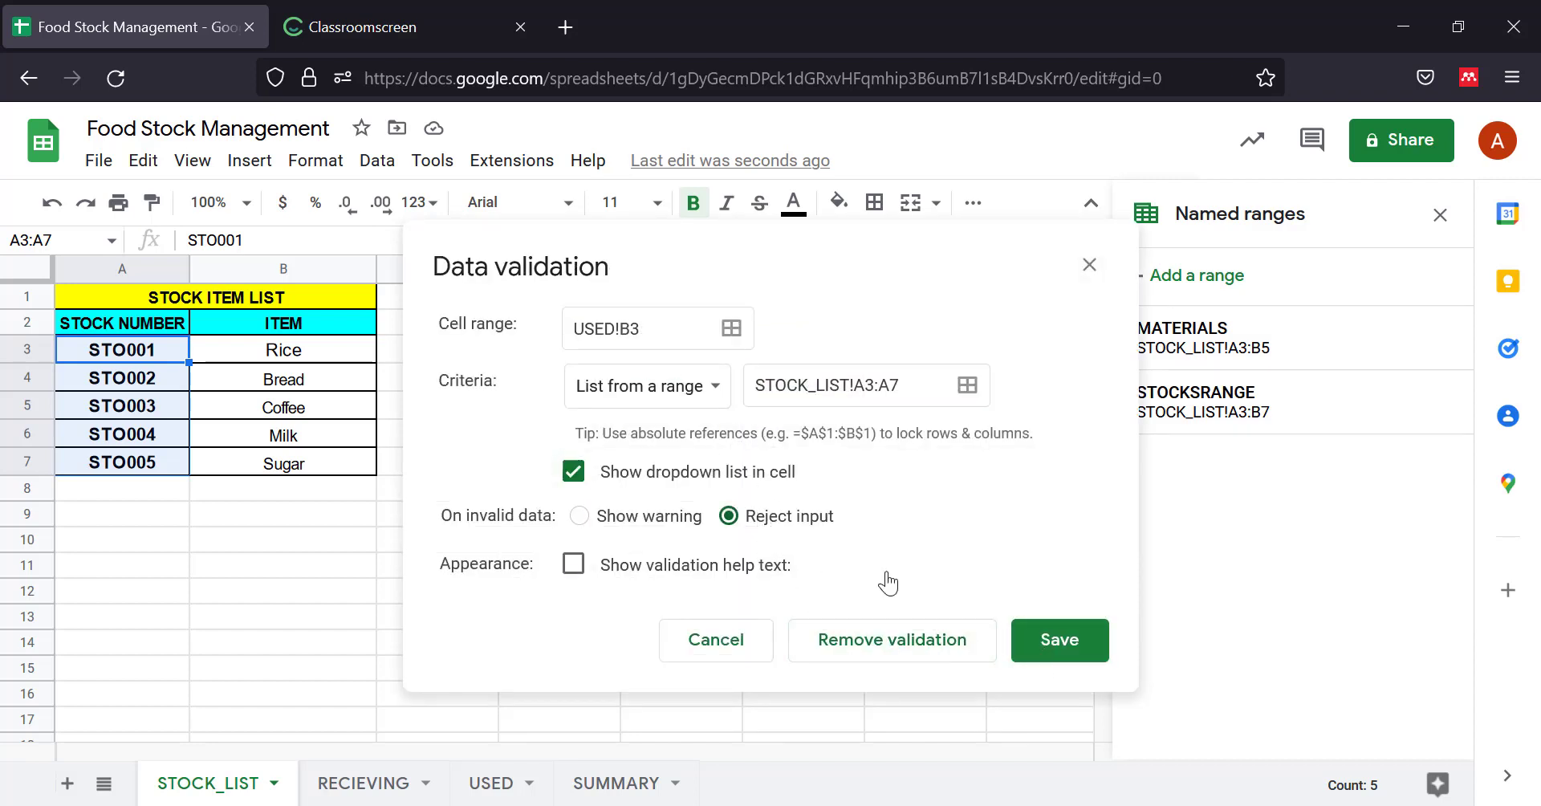
click(1047, 642)
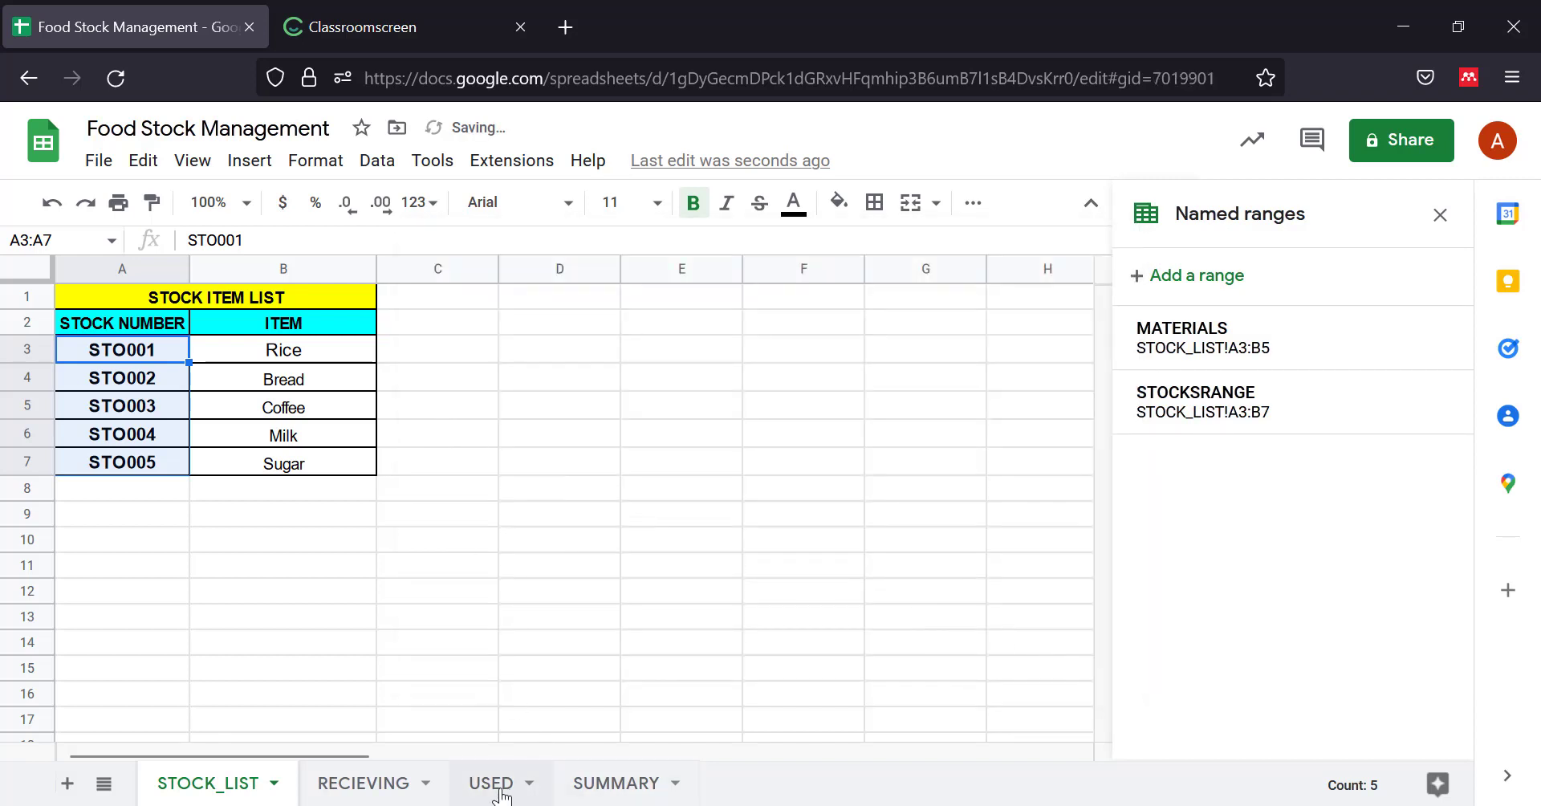
Return to USED, test the B3 dropdown with STO001, clear the cell, and copy the dropdown down through B13.
click(496, 785)
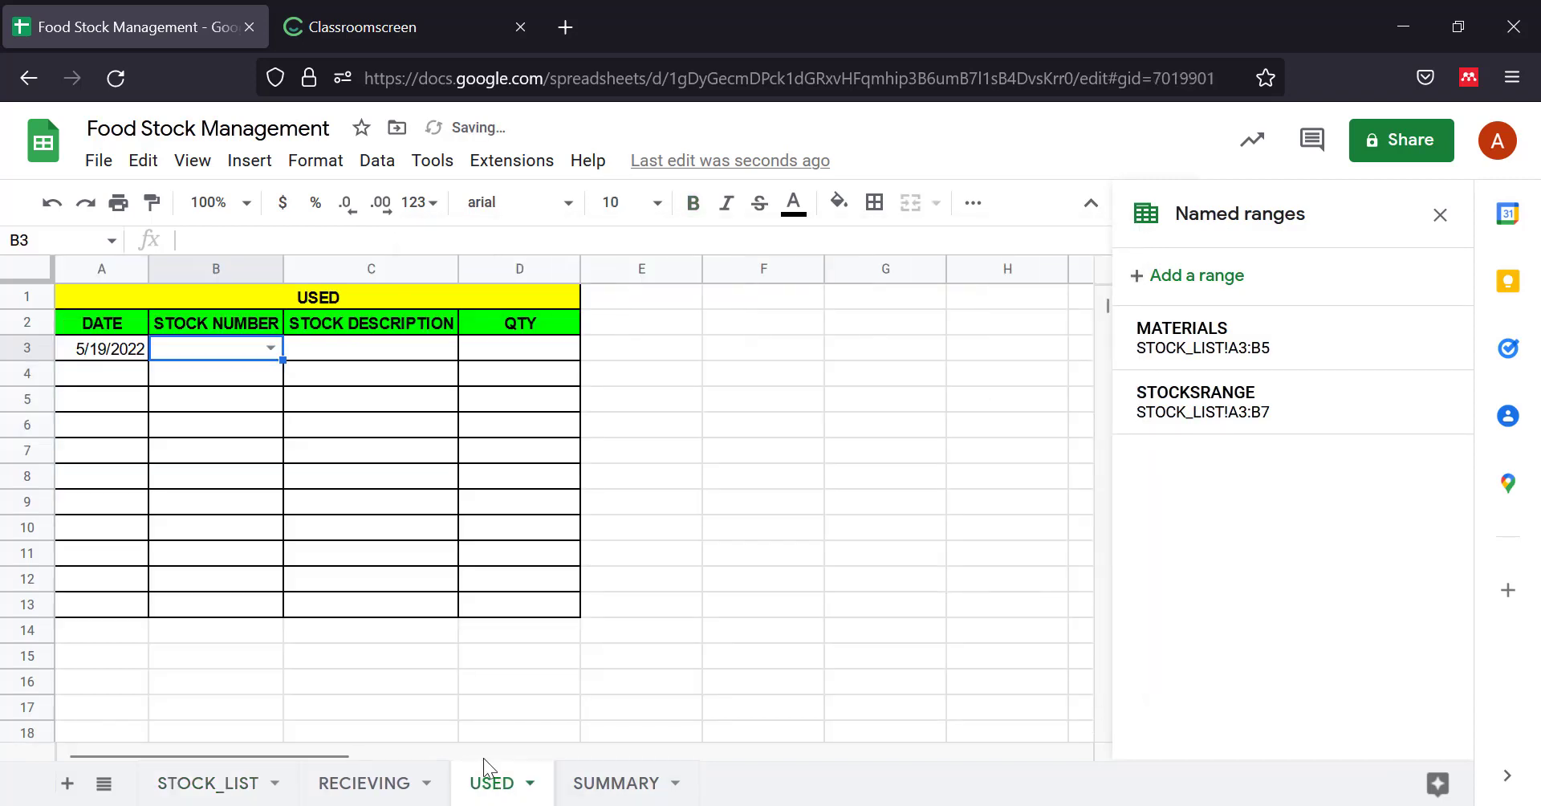
click(270, 347)
click(240, 384)
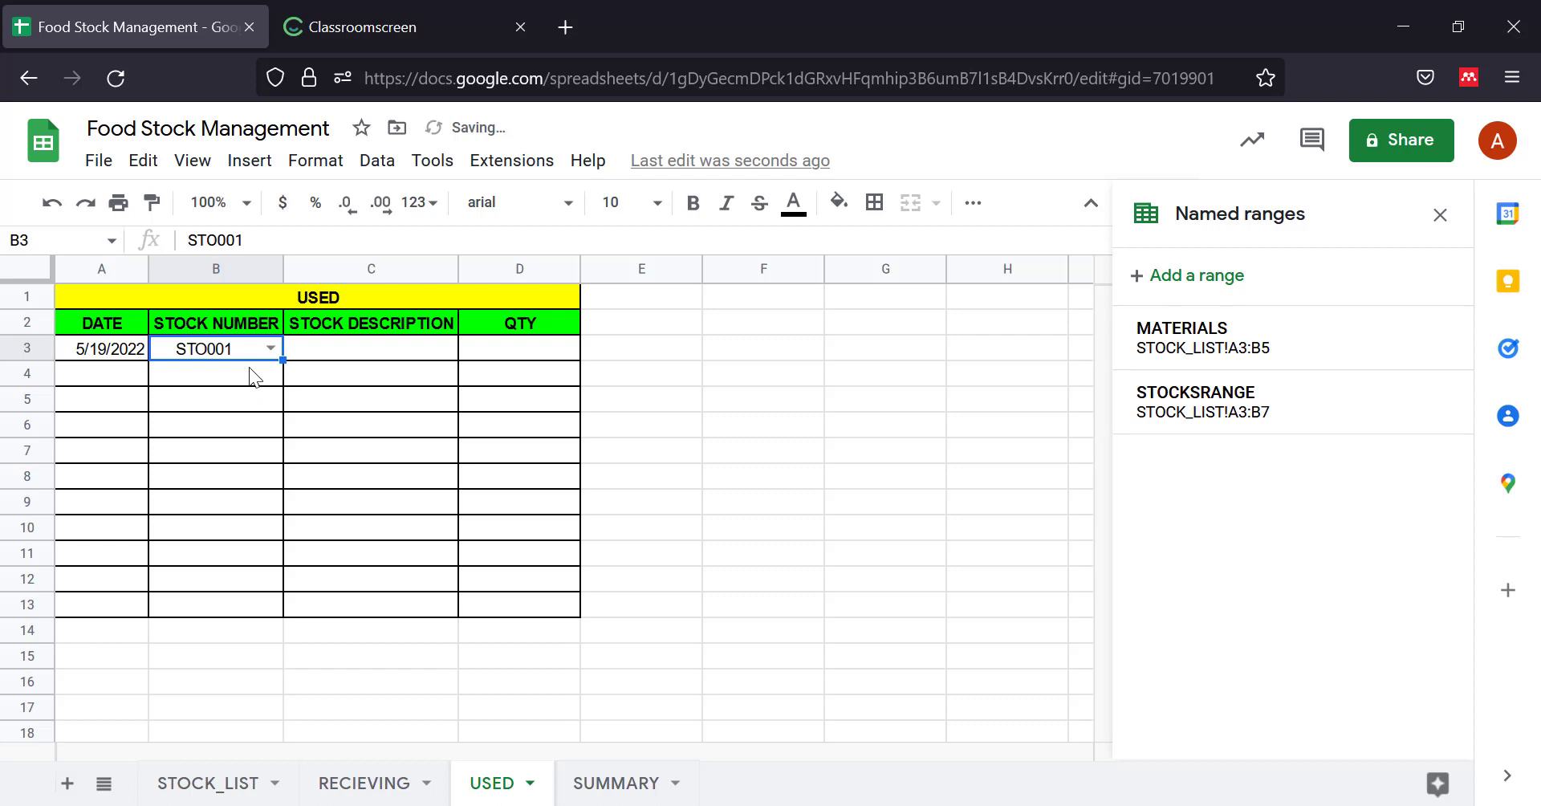
key(Delete)
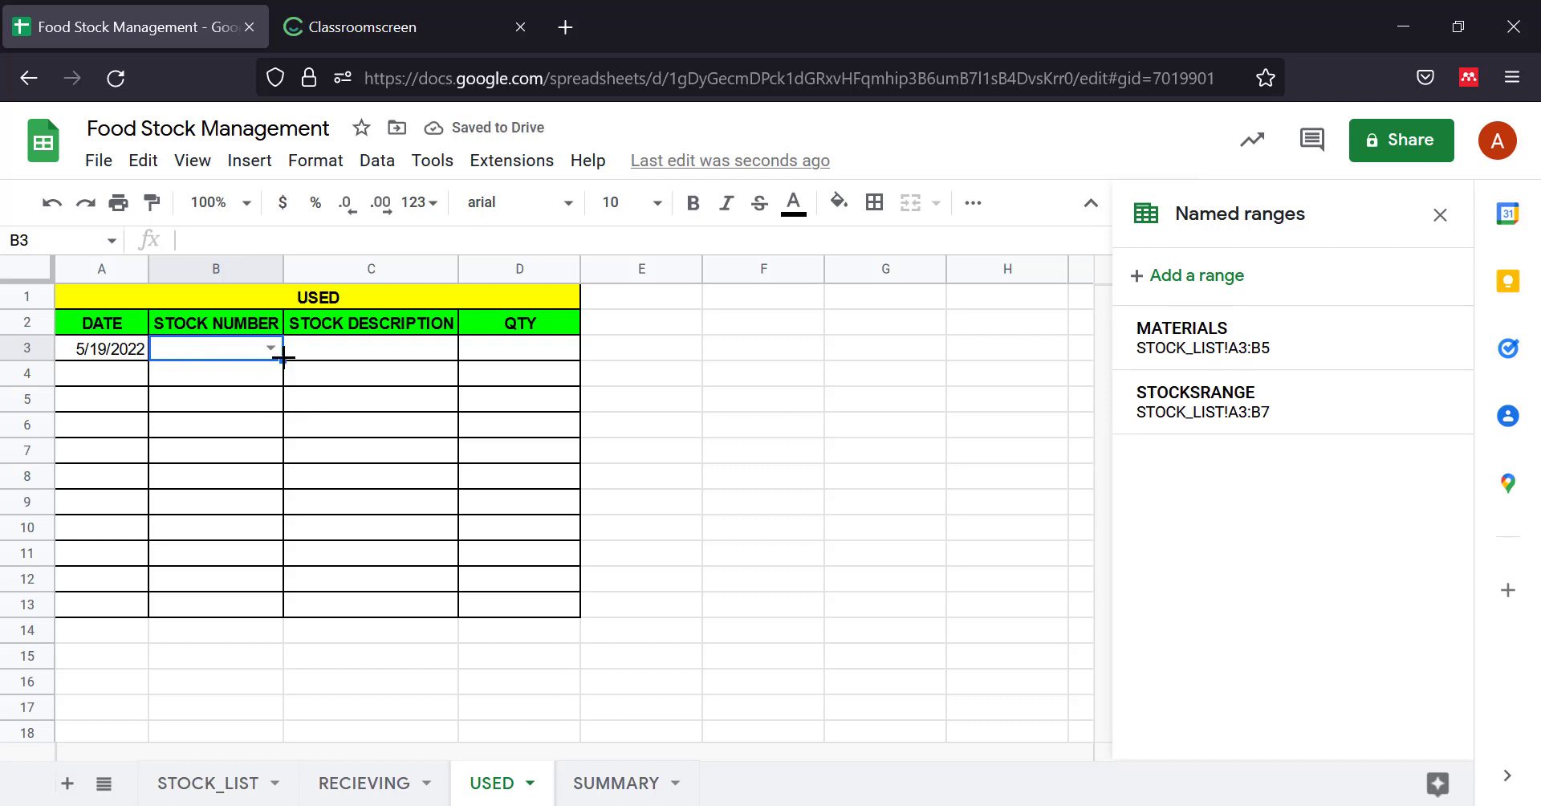
drag(283, 356, 276, 615)
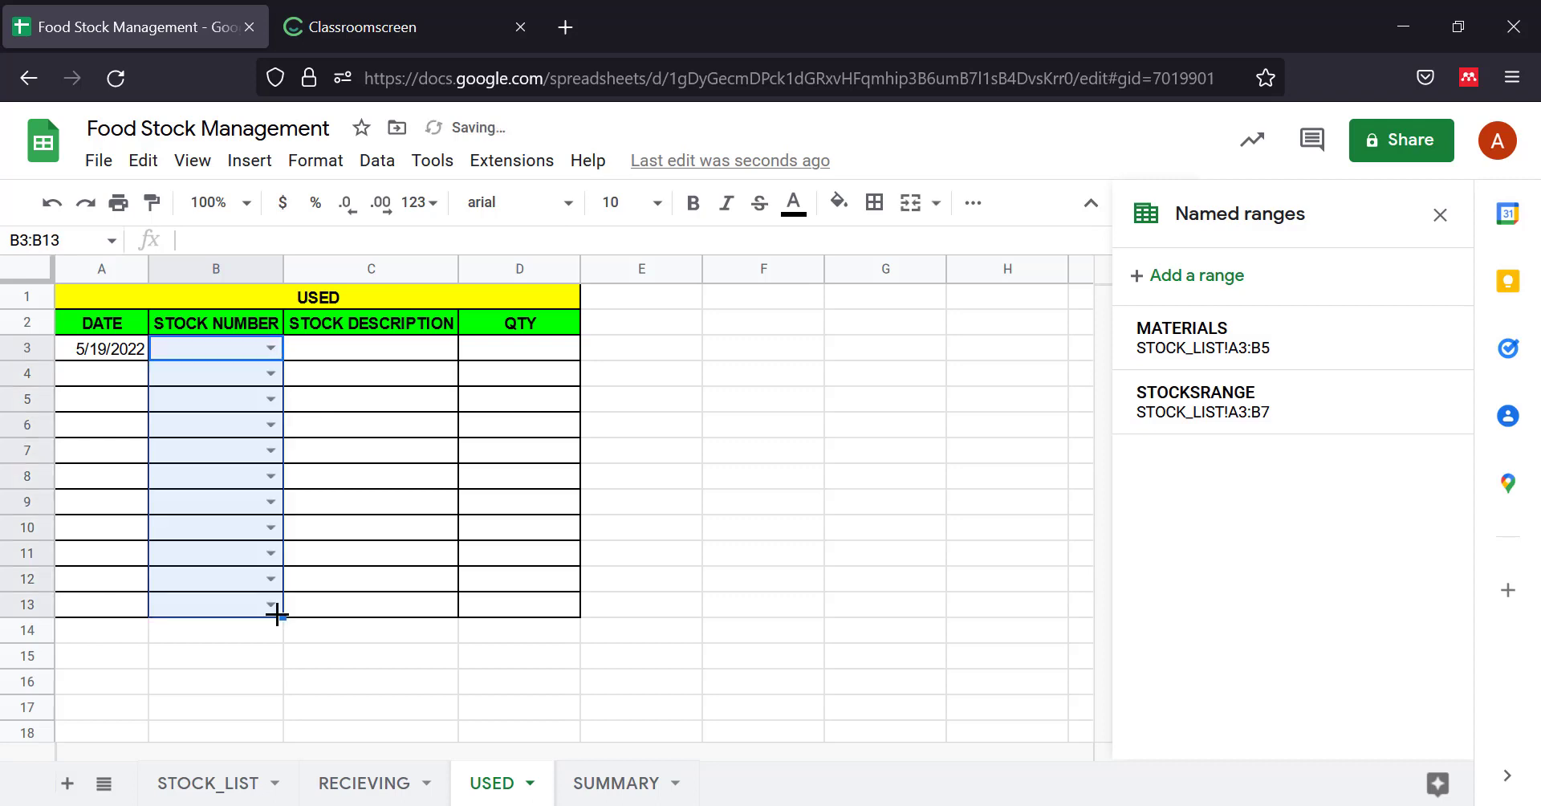
Copy =VLOOKUP(B3,STOCKSRANGE,2,False) from RECIEVING C3 into C3 on USED and fill it down through C13.
click(334, 353)
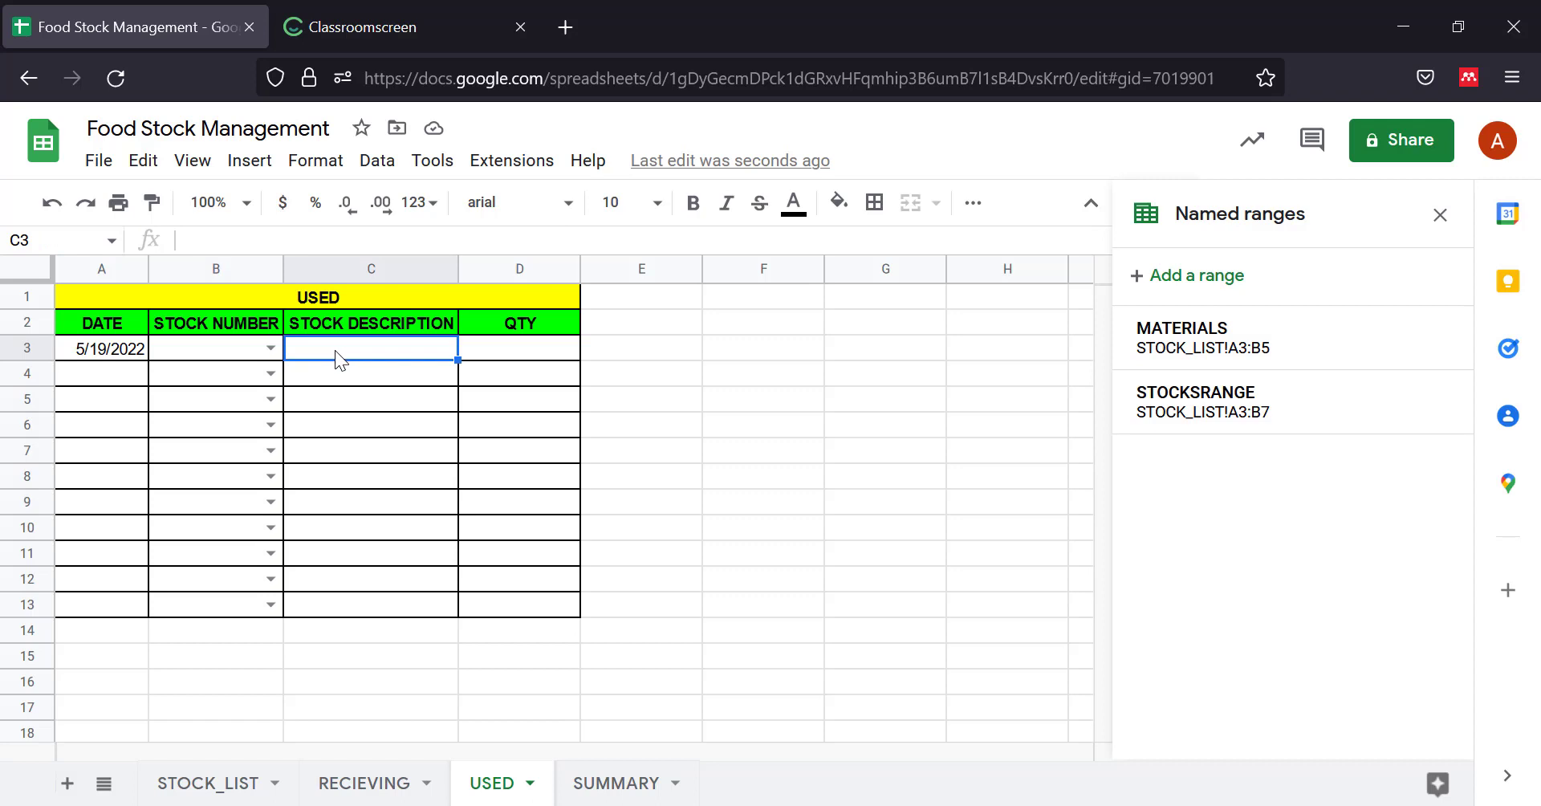
click(354, 786)
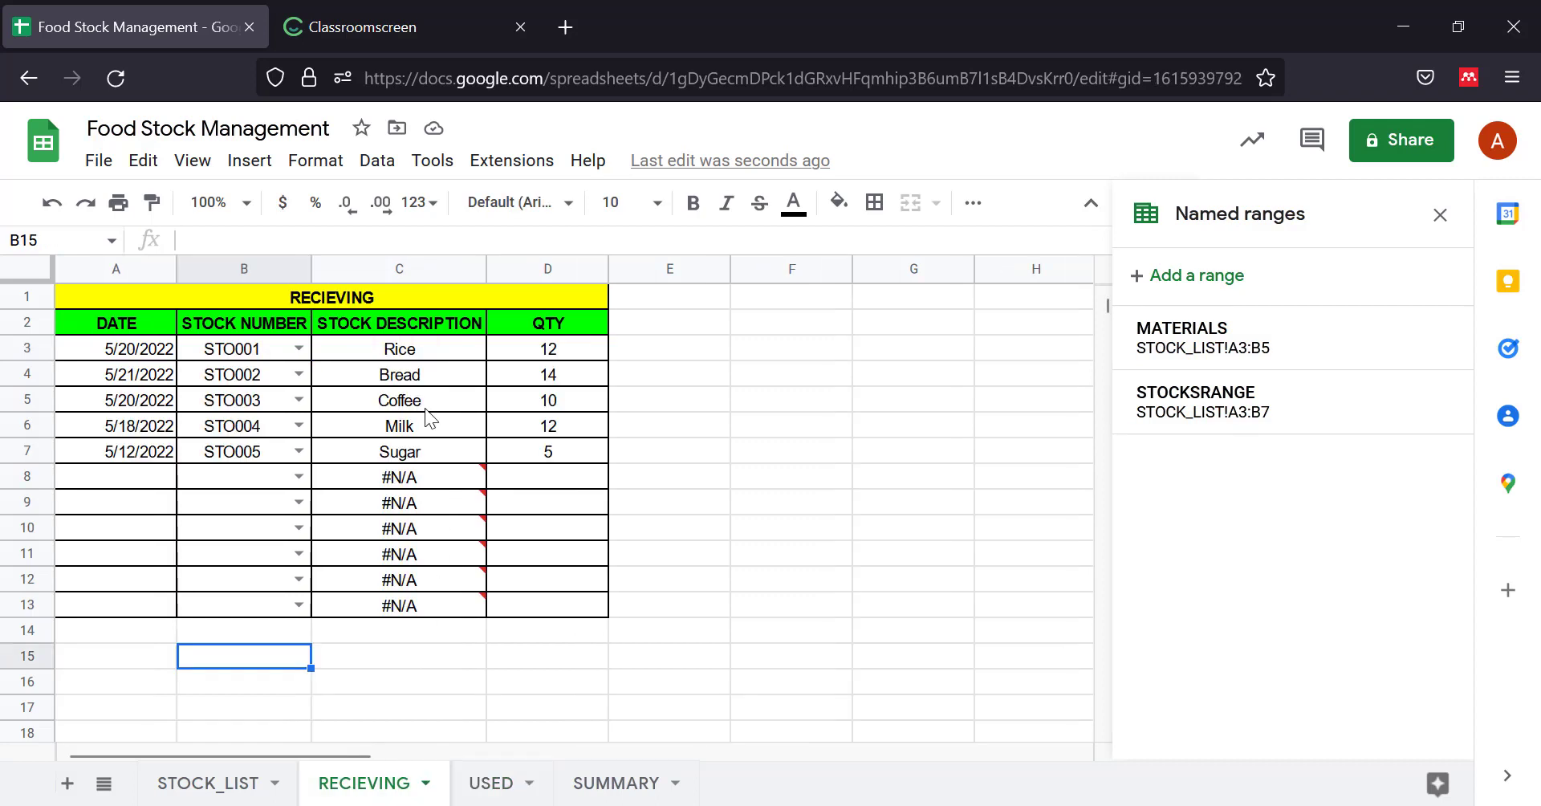
click(410, 353)
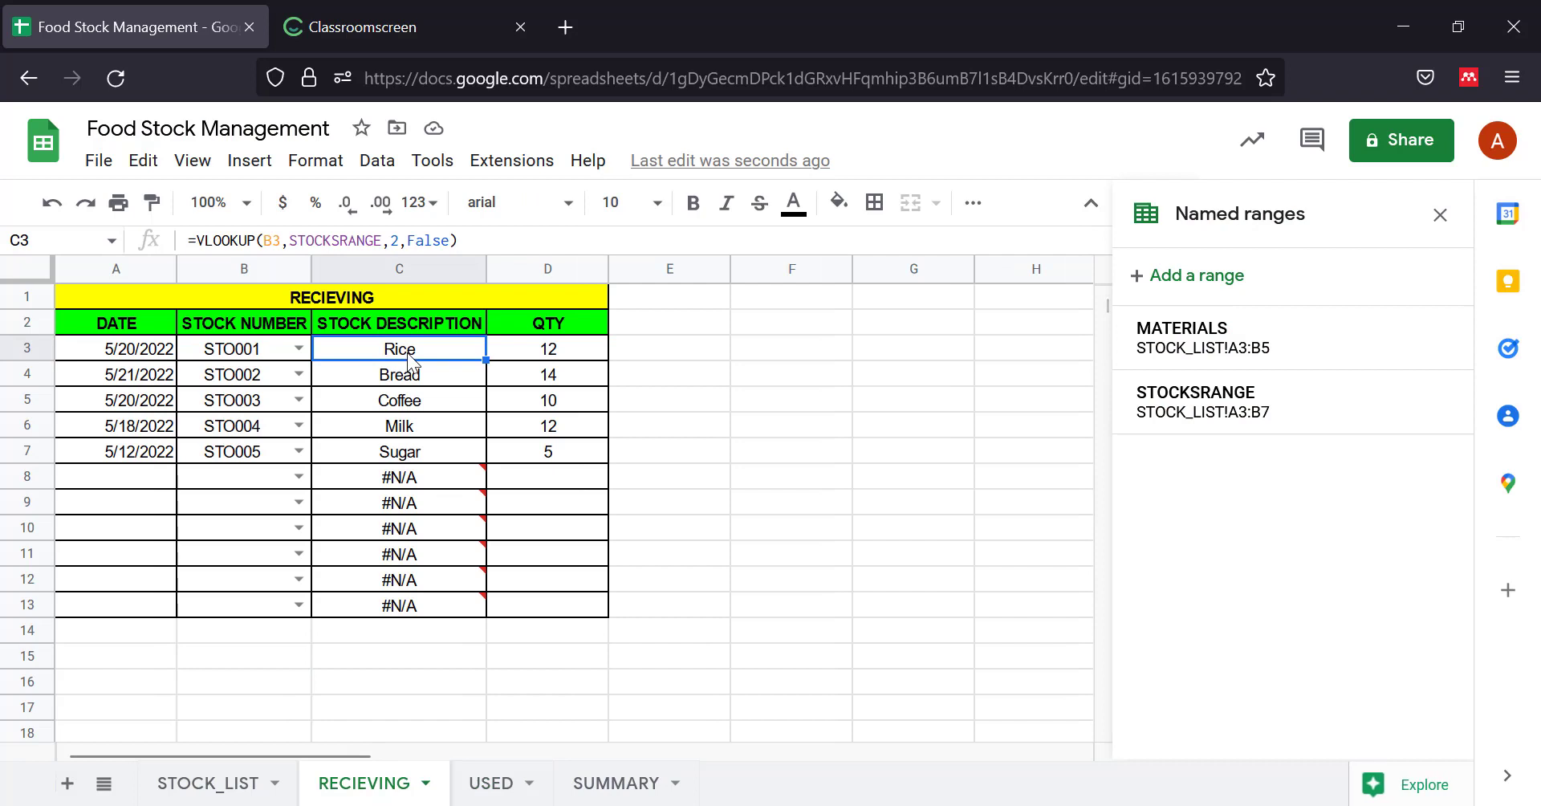
click(488, 785)
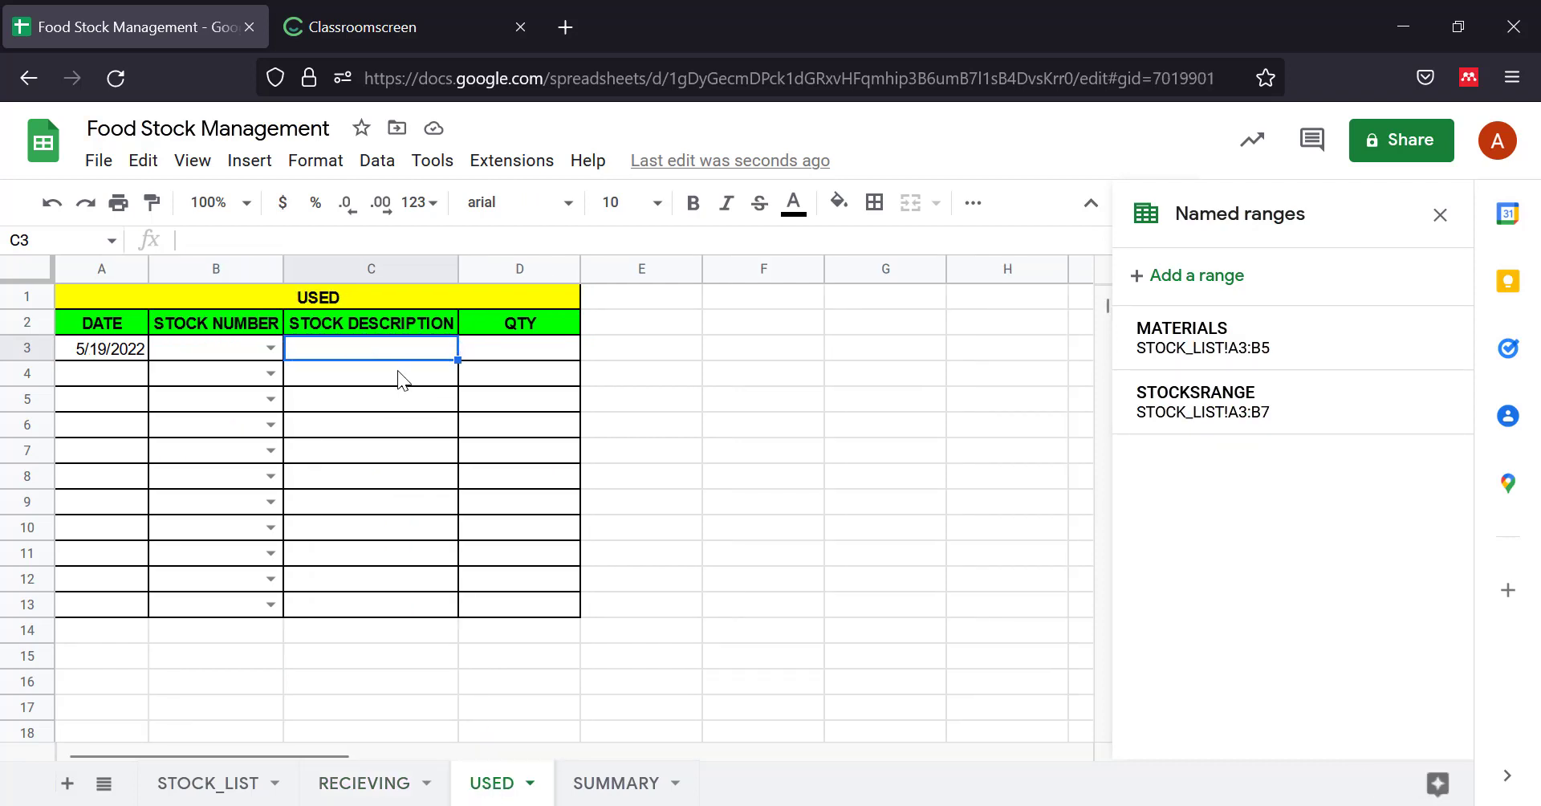
text(=VLOOKUP(B3,STOCKSRANGE,2,False))
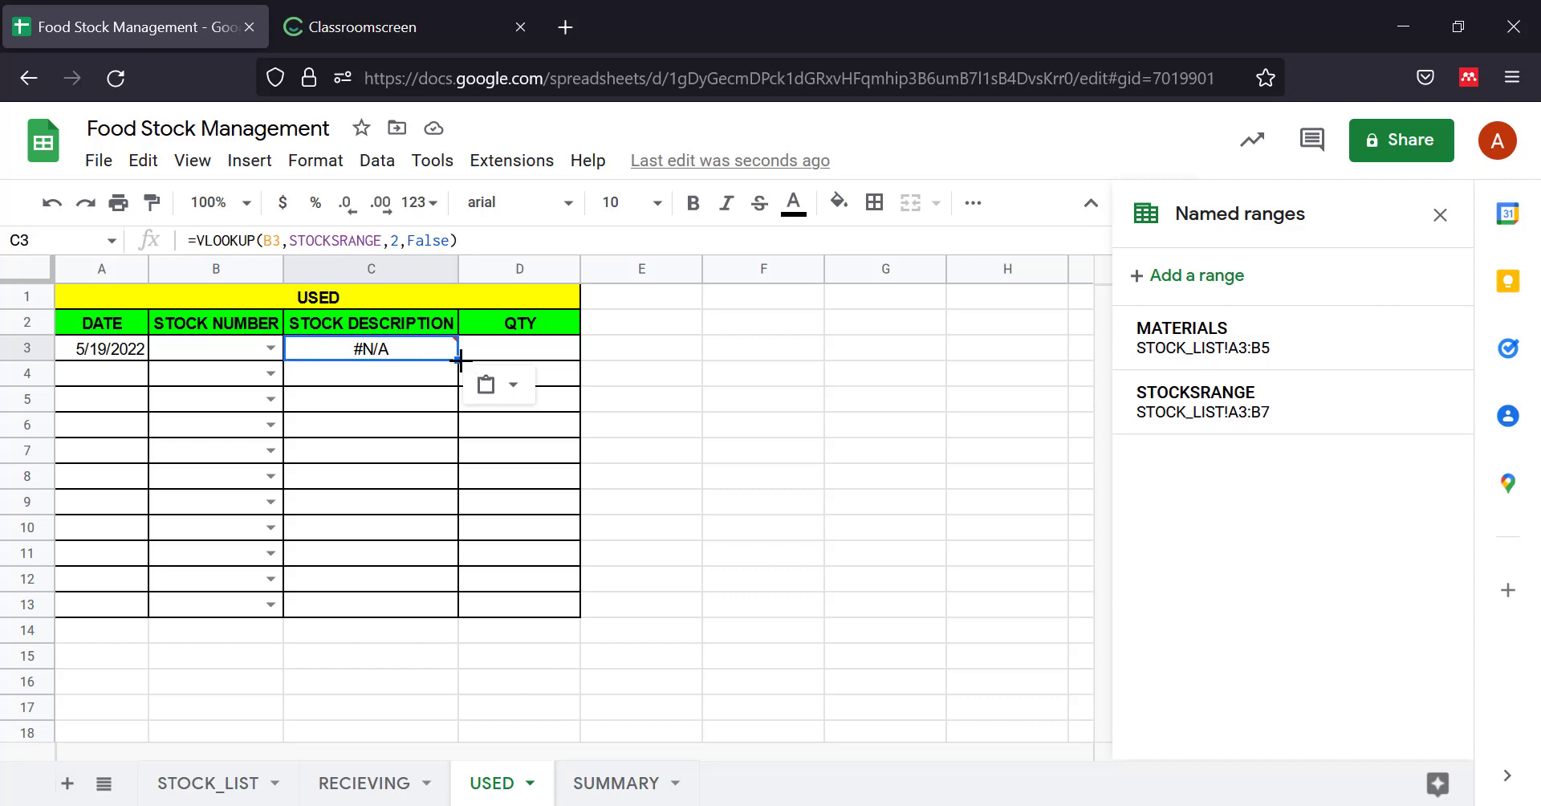
drag(458, 360, 447, 617)
click(714, 557)
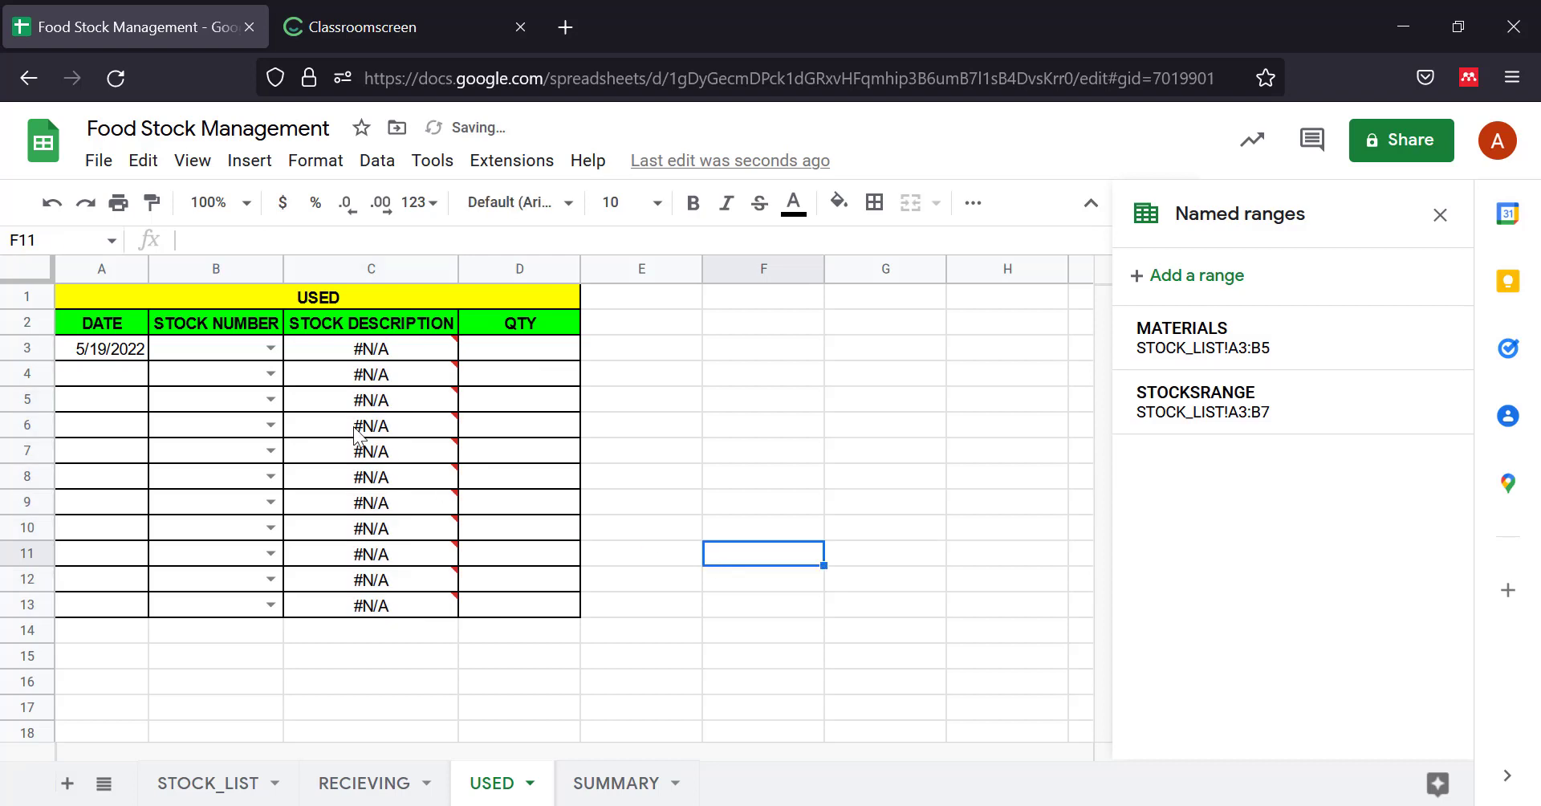
Choose STO001 as the stock number in B3 and pick 5/18/2022 as the date in A4.
click(271, 349)
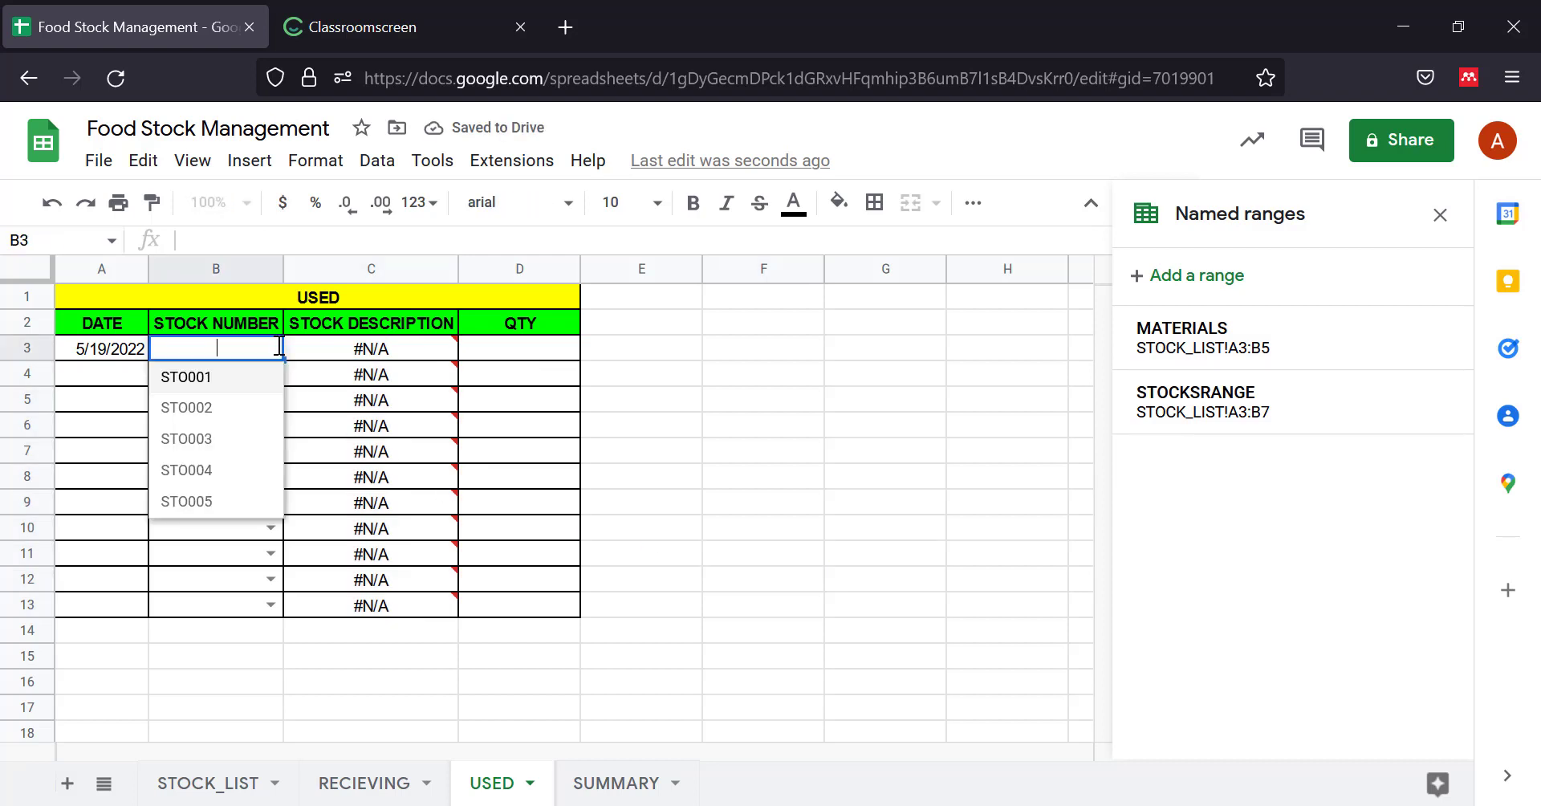
click(228, 383)
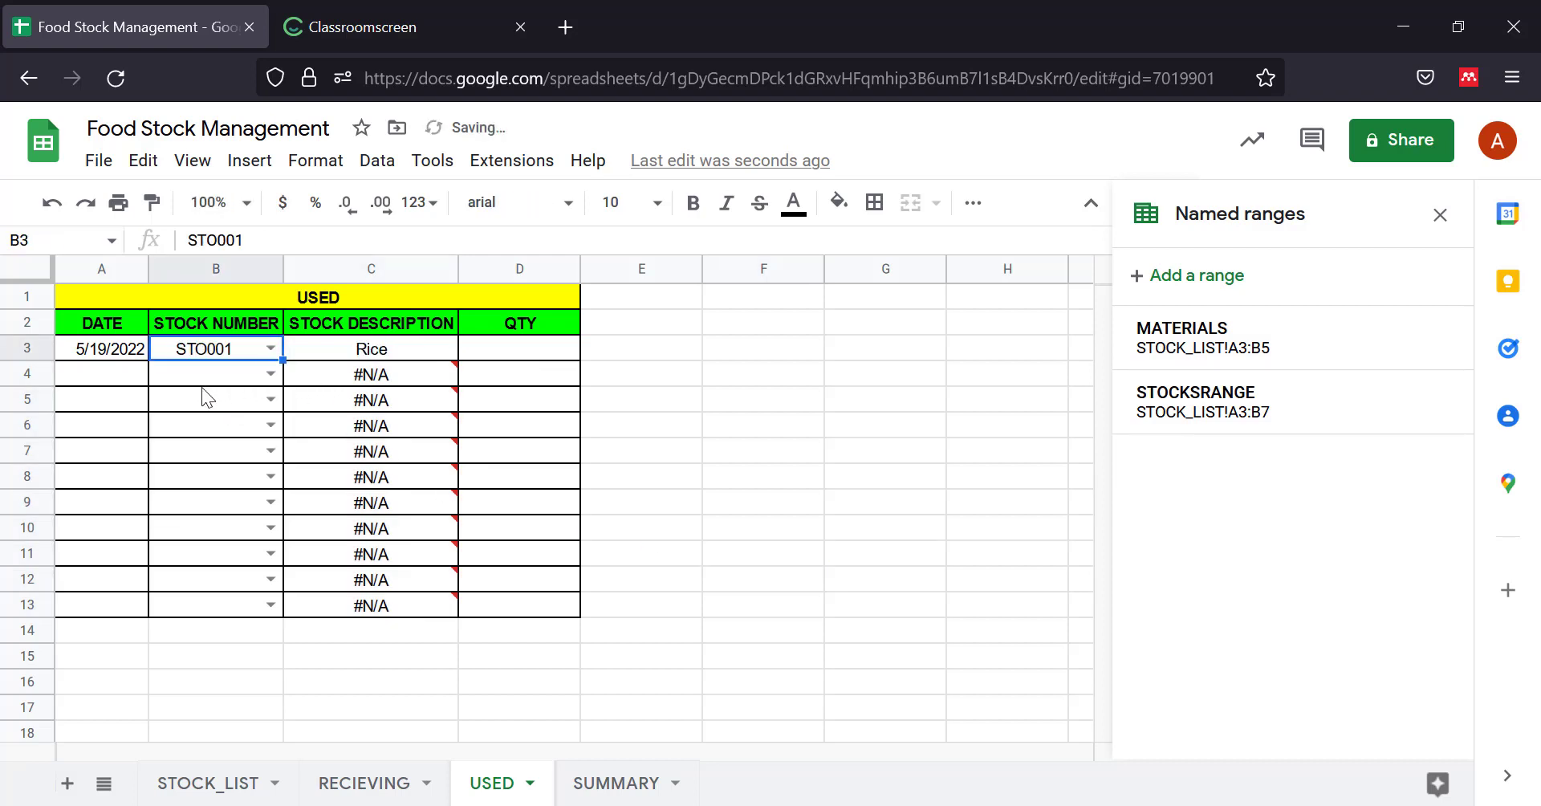
click(132, 378)
double_click(132, 379)
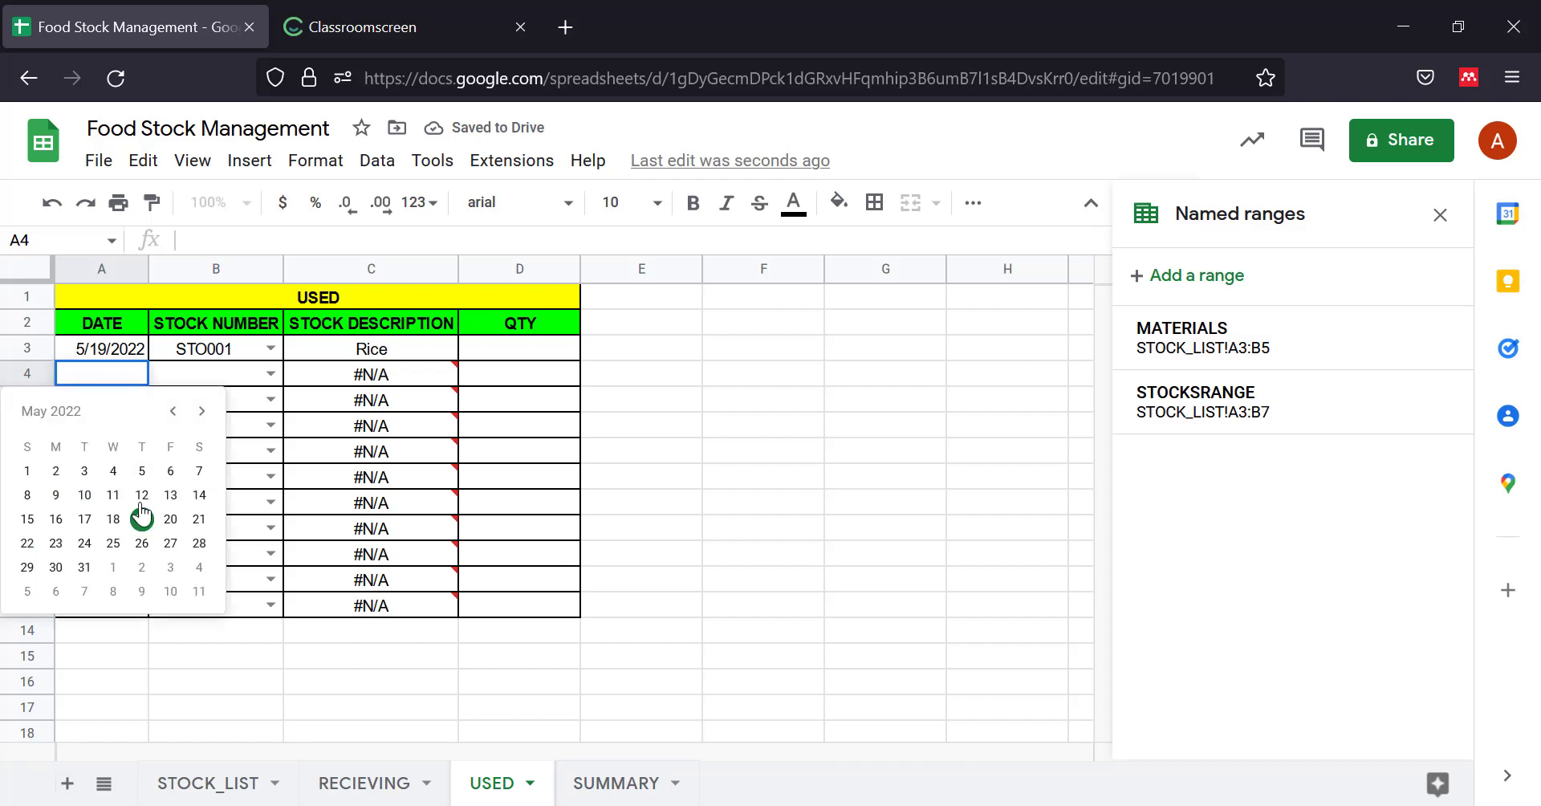
click(113, 519)
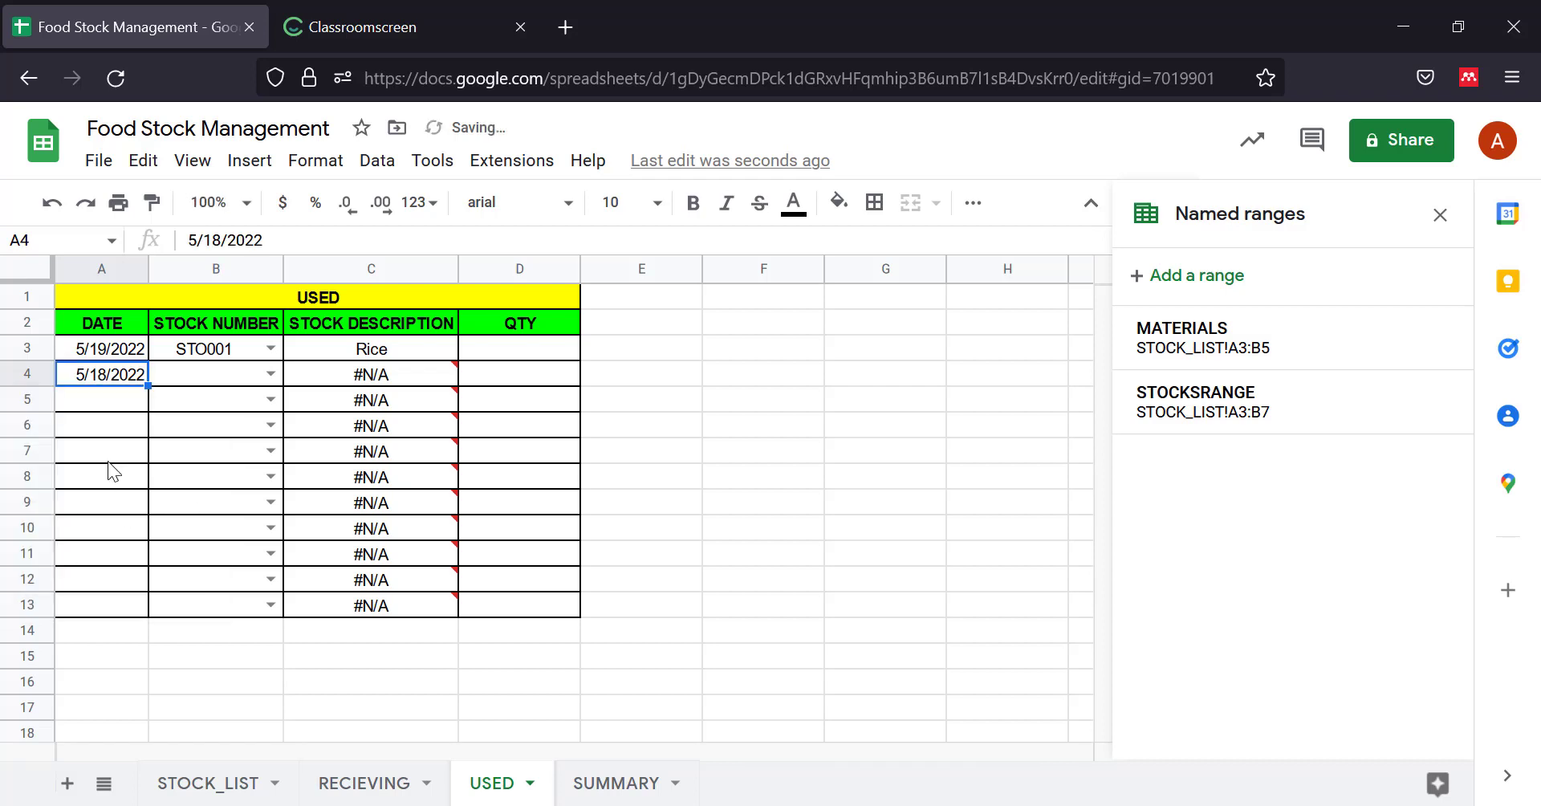
Pick the dates 5/17/2022 in A5, 5/18/2022 in A6 and 5/12/2022 in A7 on USED.
double_click(113, 410)
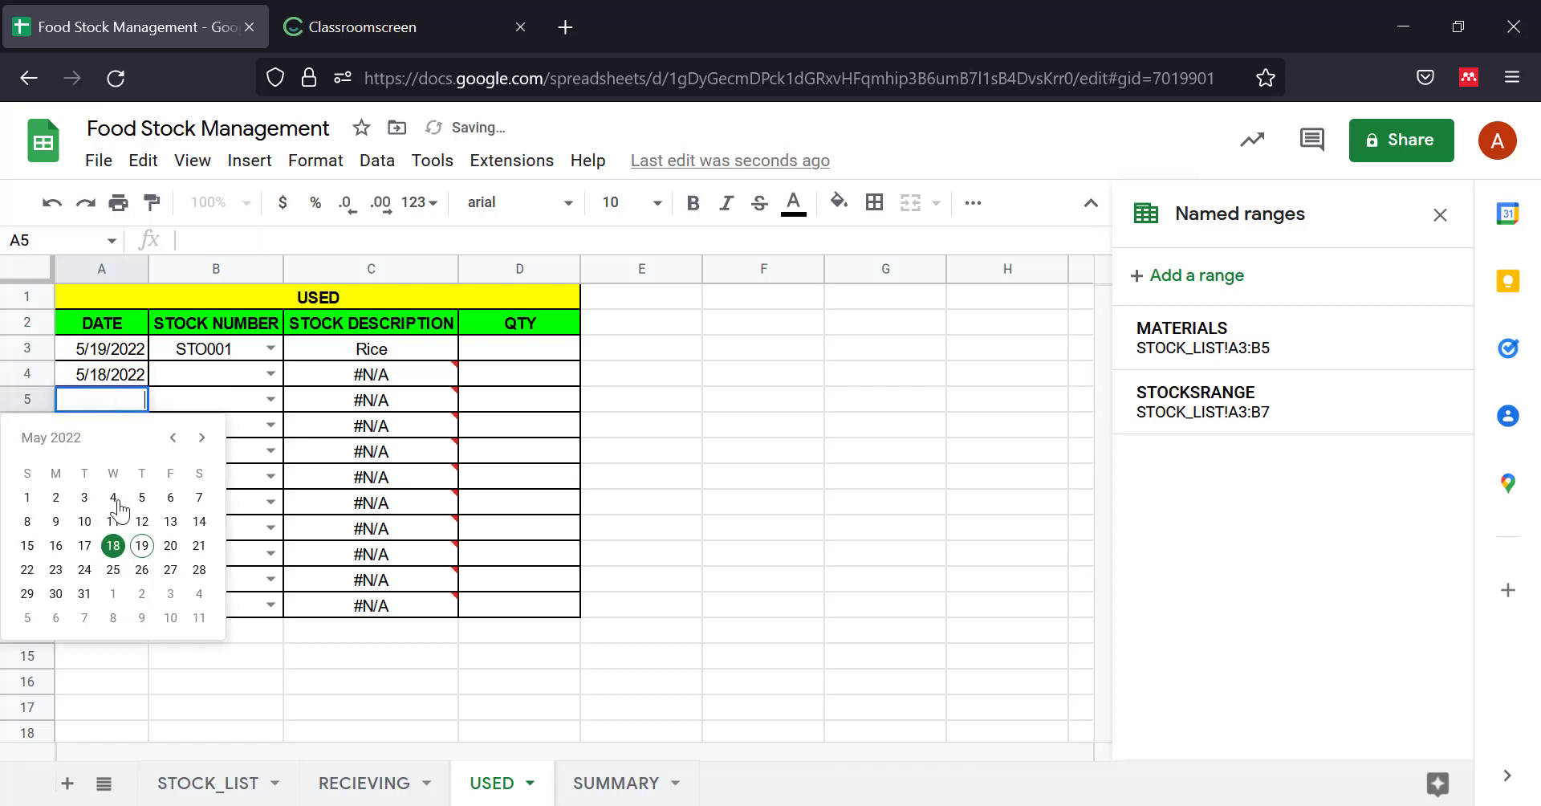
click(89, 541)
double_click(117, 432)
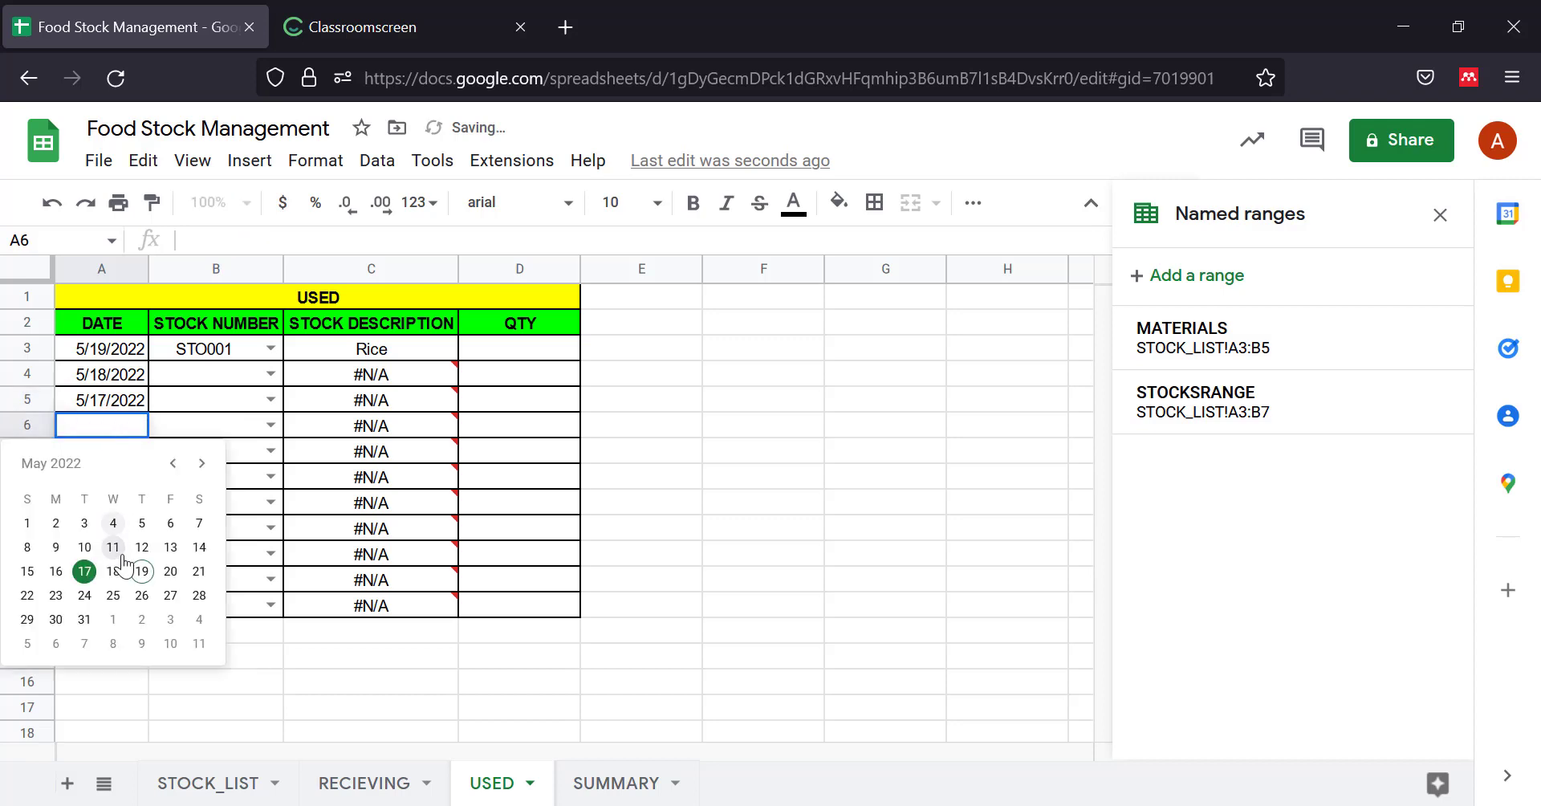
click(113, 572)
double_click(135, 454)
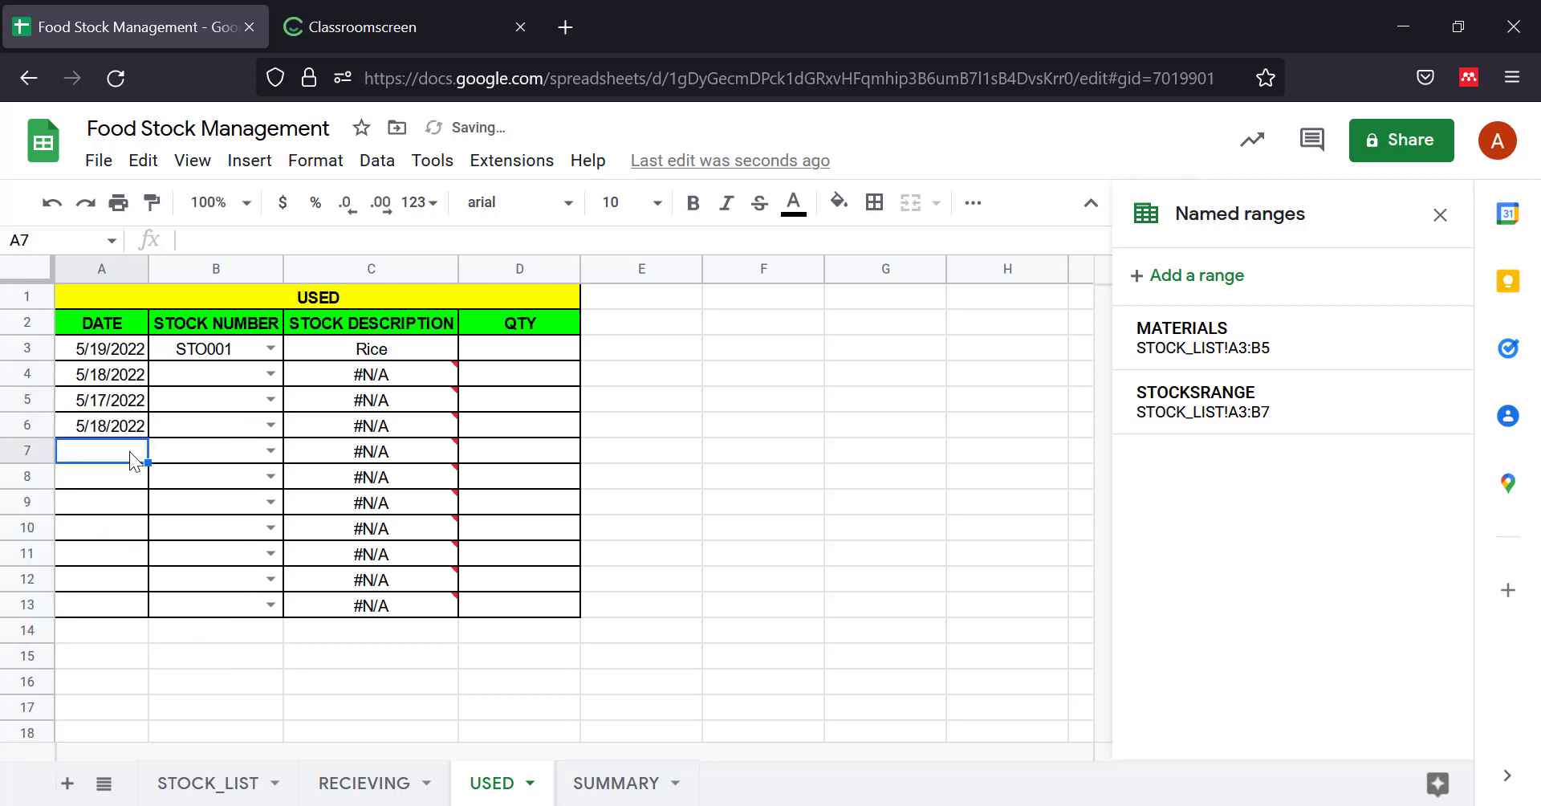
click(153, 579)
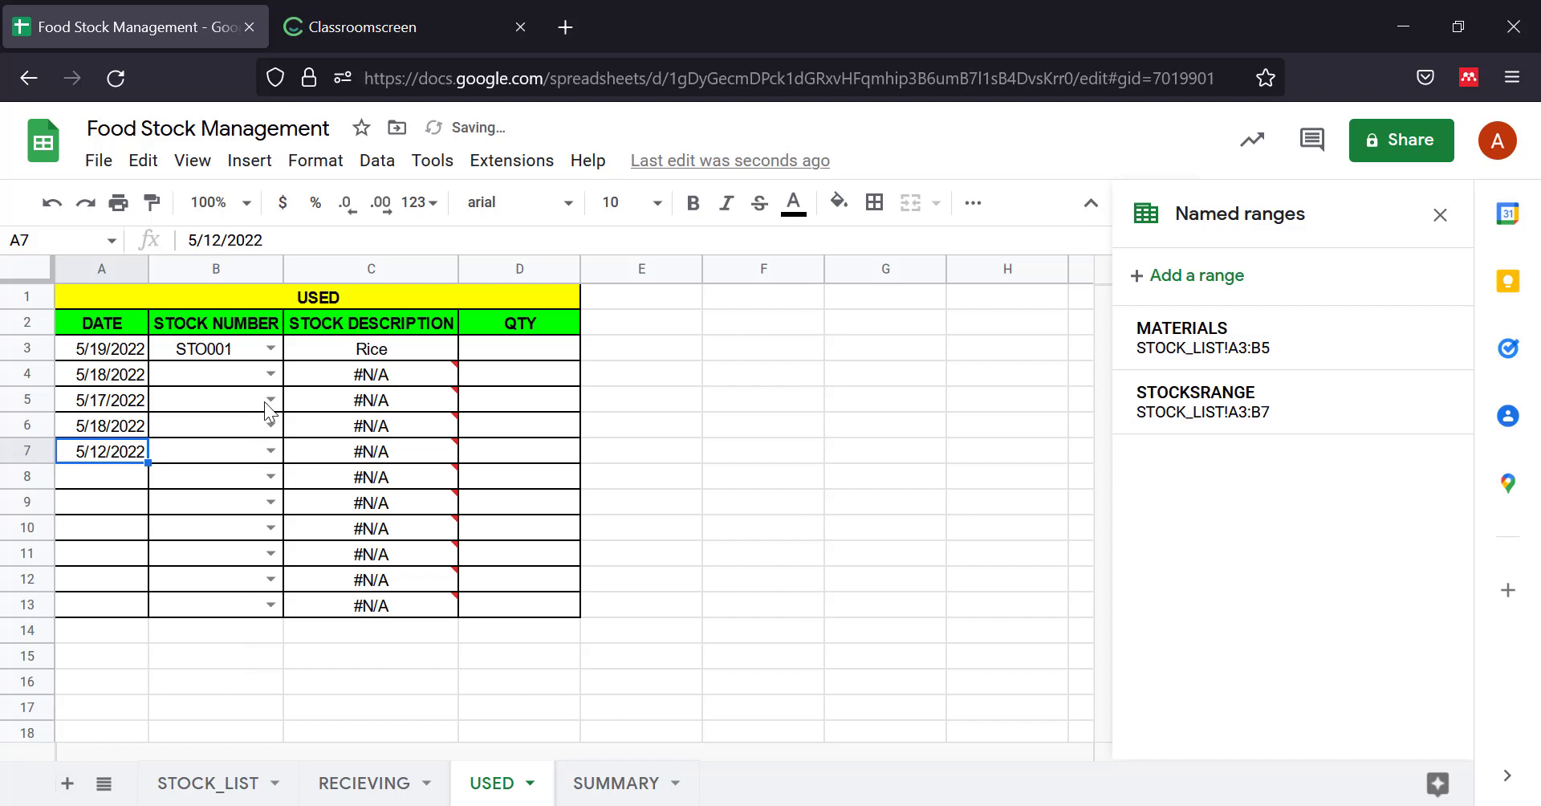
Choose stock numbers STO002, STO003, STO004 and STO005 in cells B4 to B7 on USED.
click(270, 374)
click(225, 450)
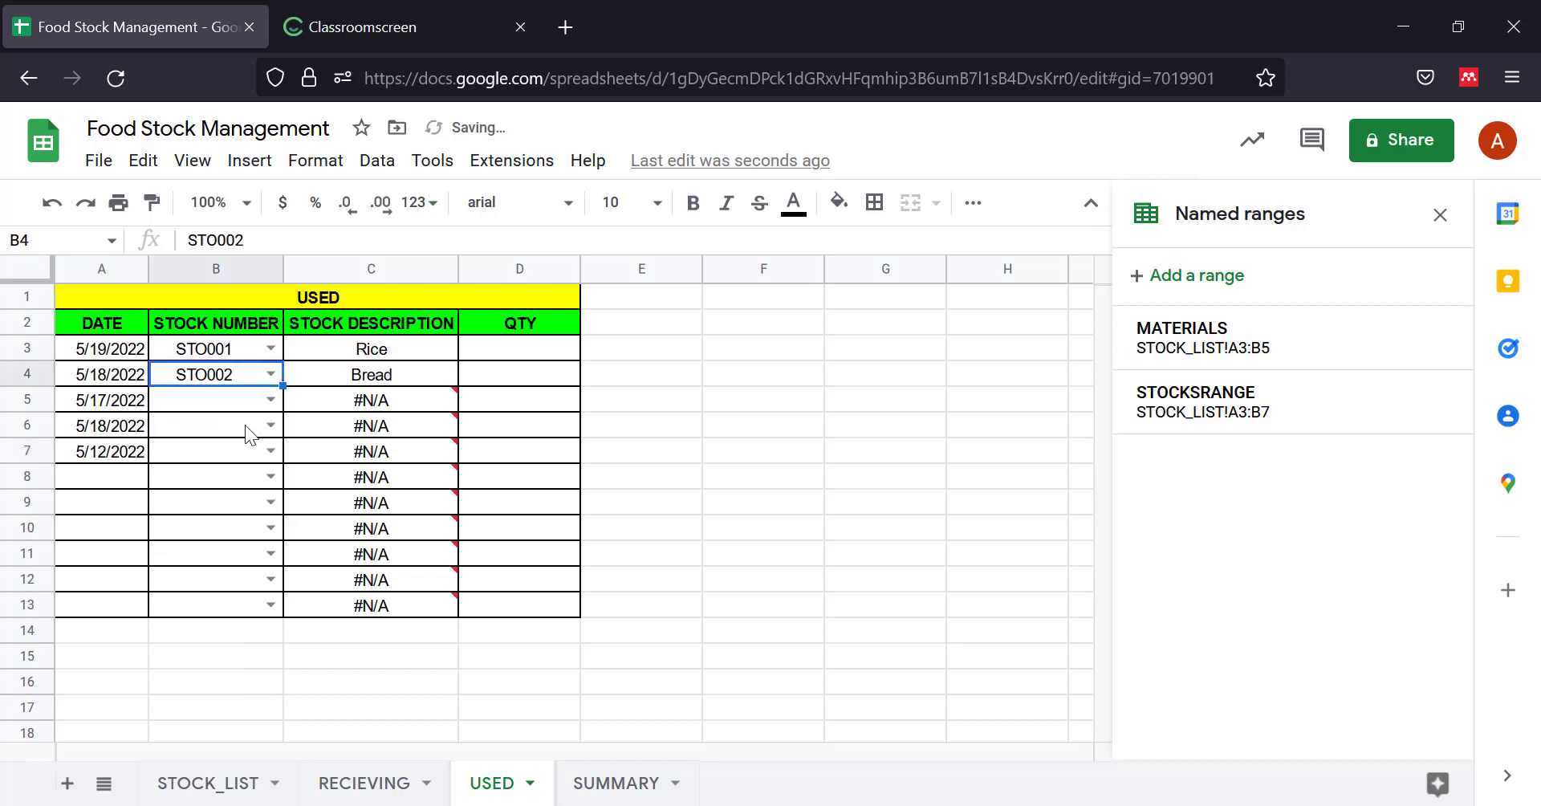
click(270, 399)
click(224, 491)
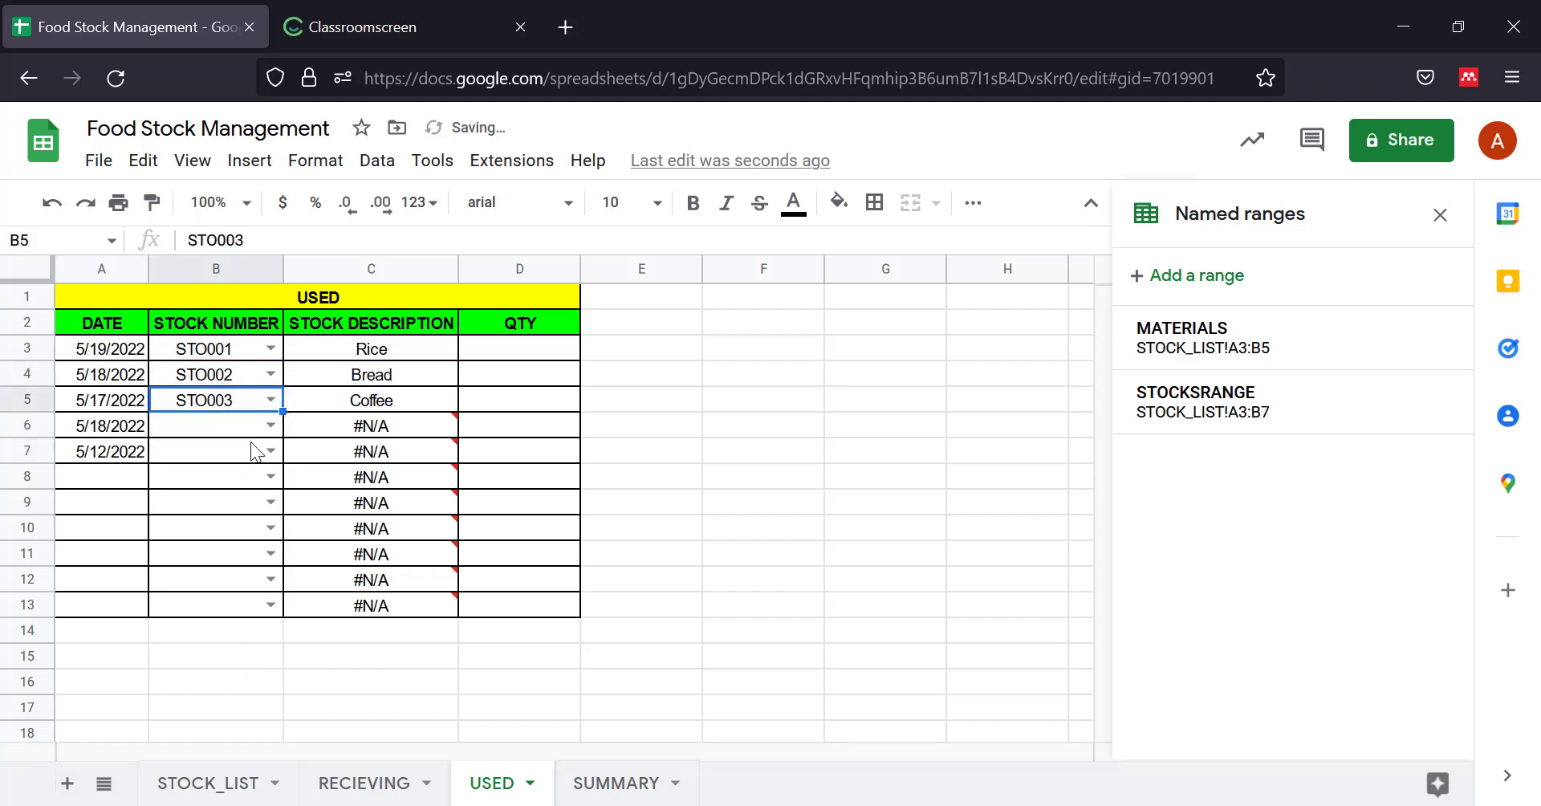
click(270, 424)
click(206, 565)
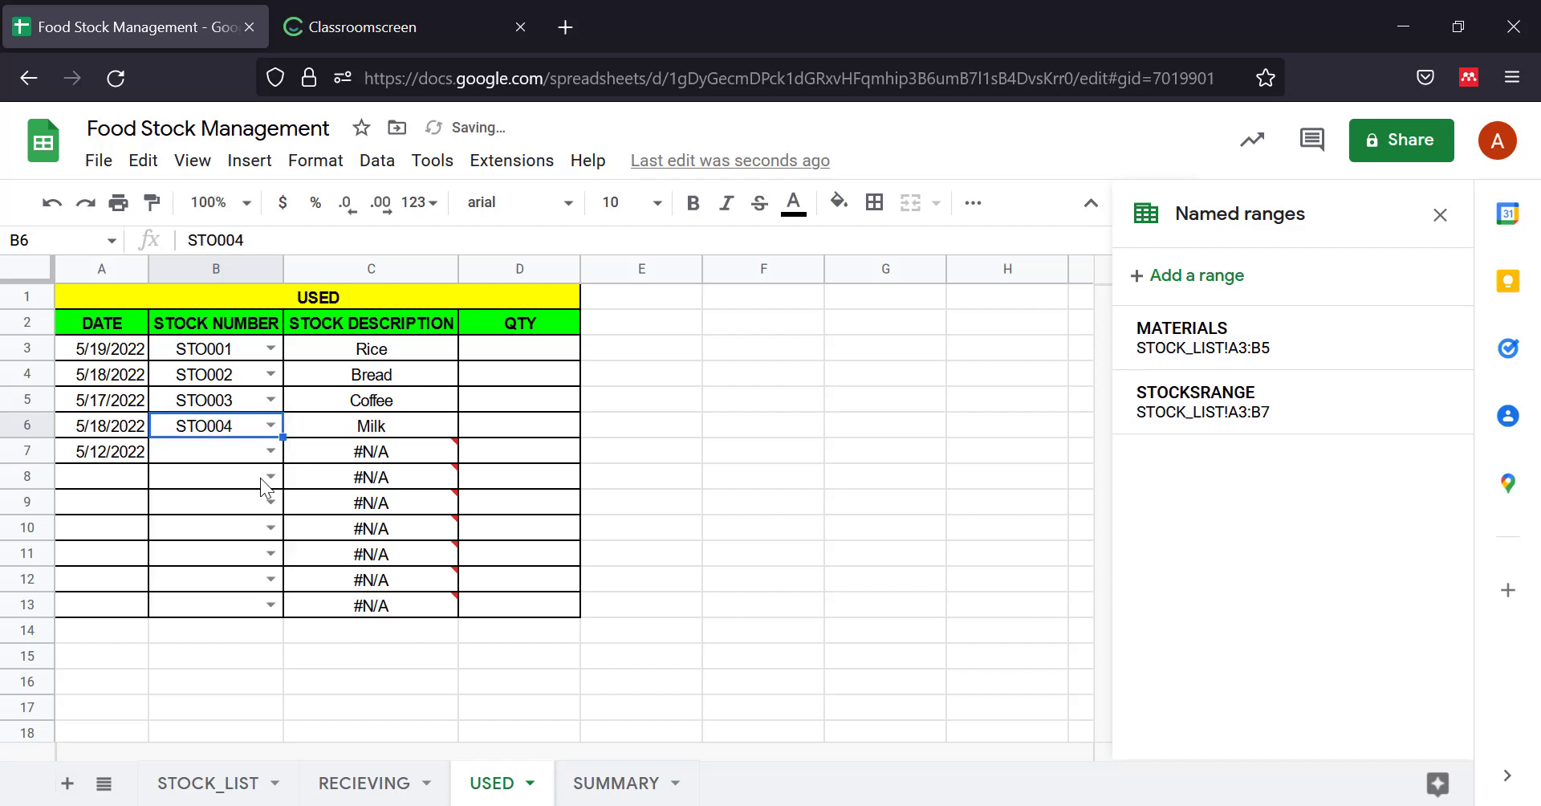
click(270, 450)
click(213, 606)
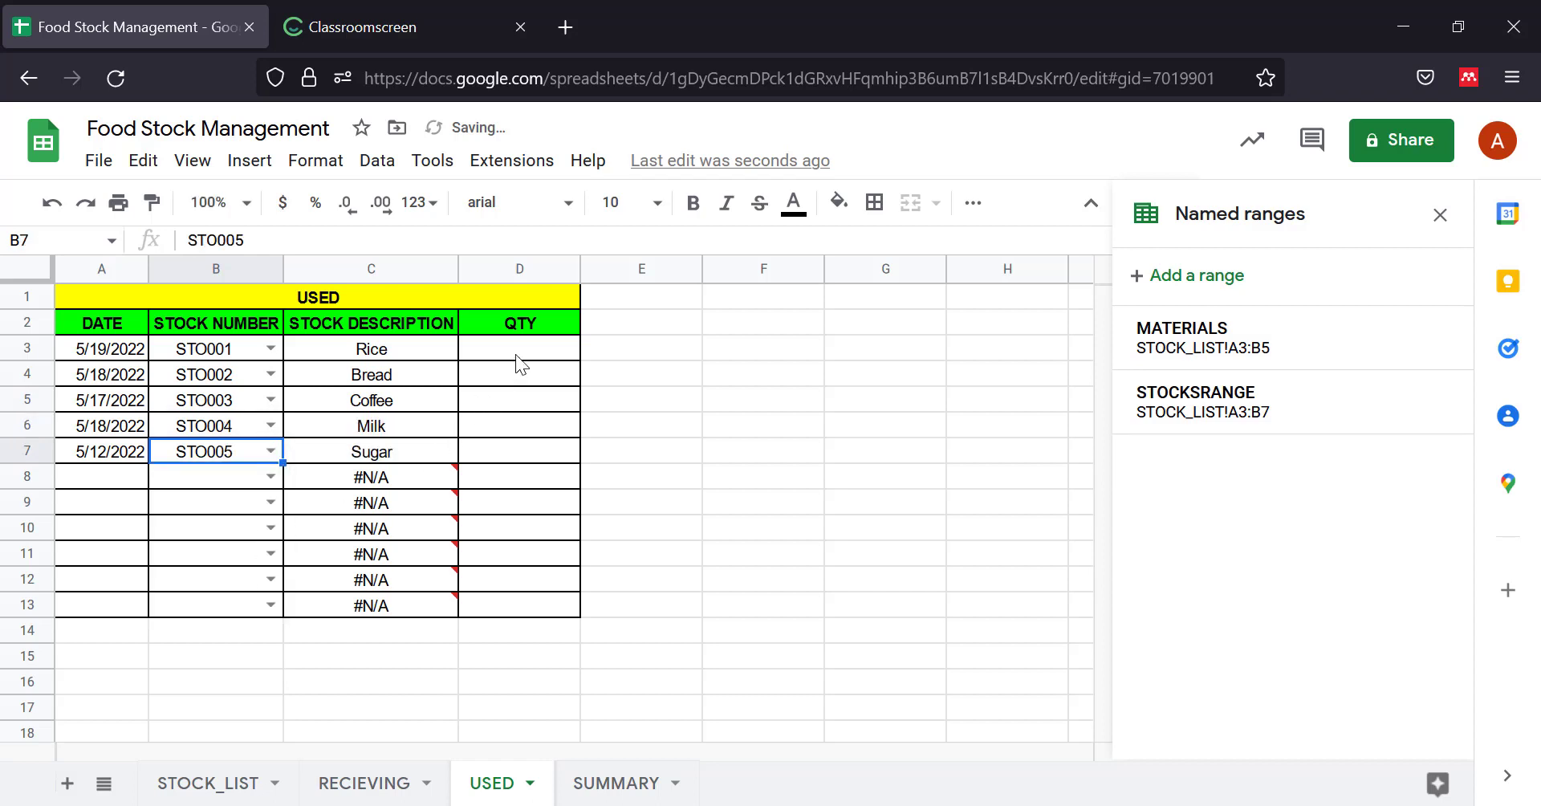
Consult the quantities on RECIEVING, enter 4 as the used quantity for Rice in D3 on USED, and return to RECIEVING.
click(372, 783)
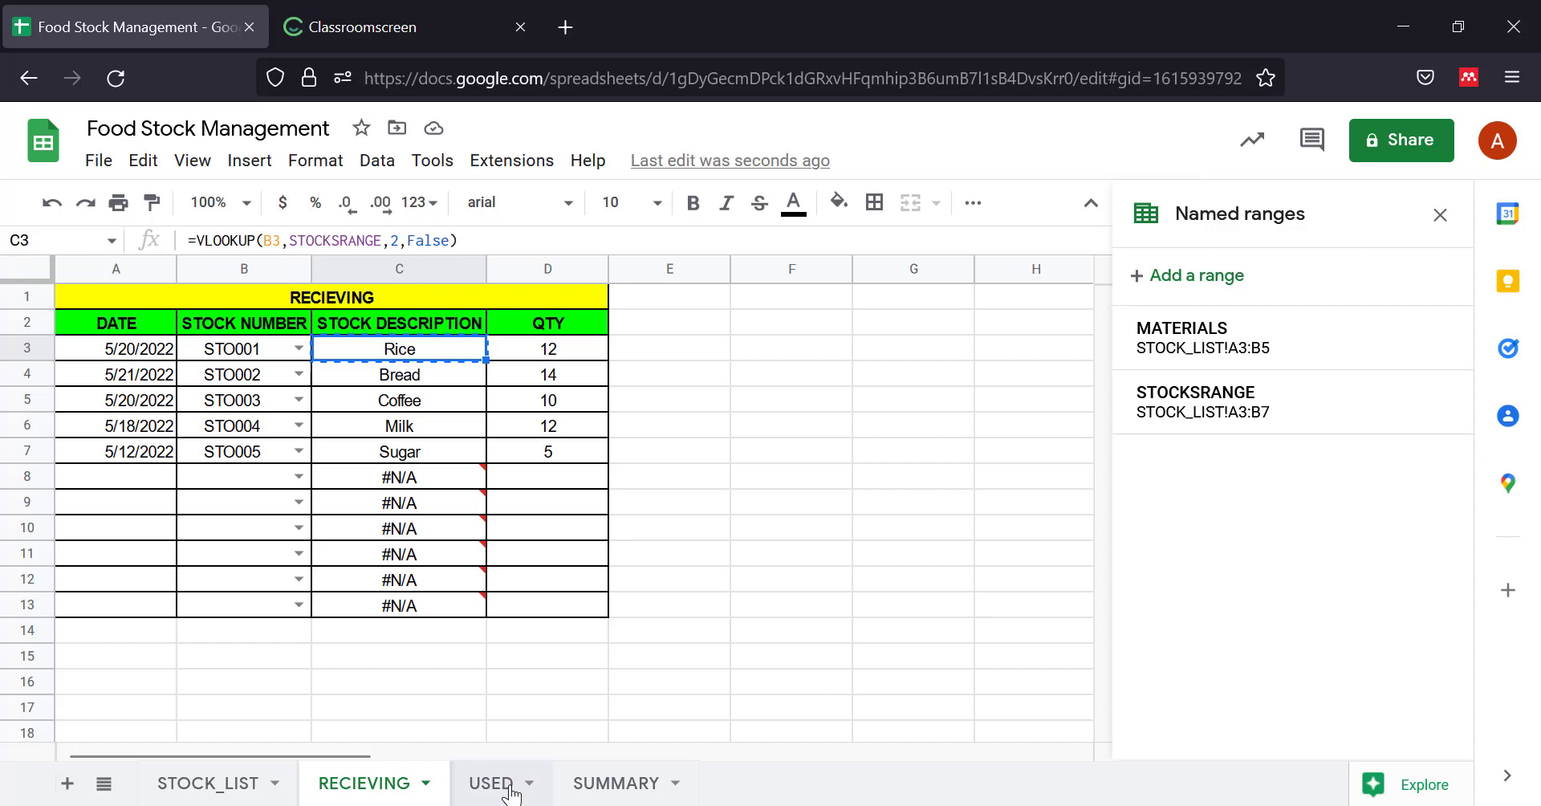
click(491, 783)
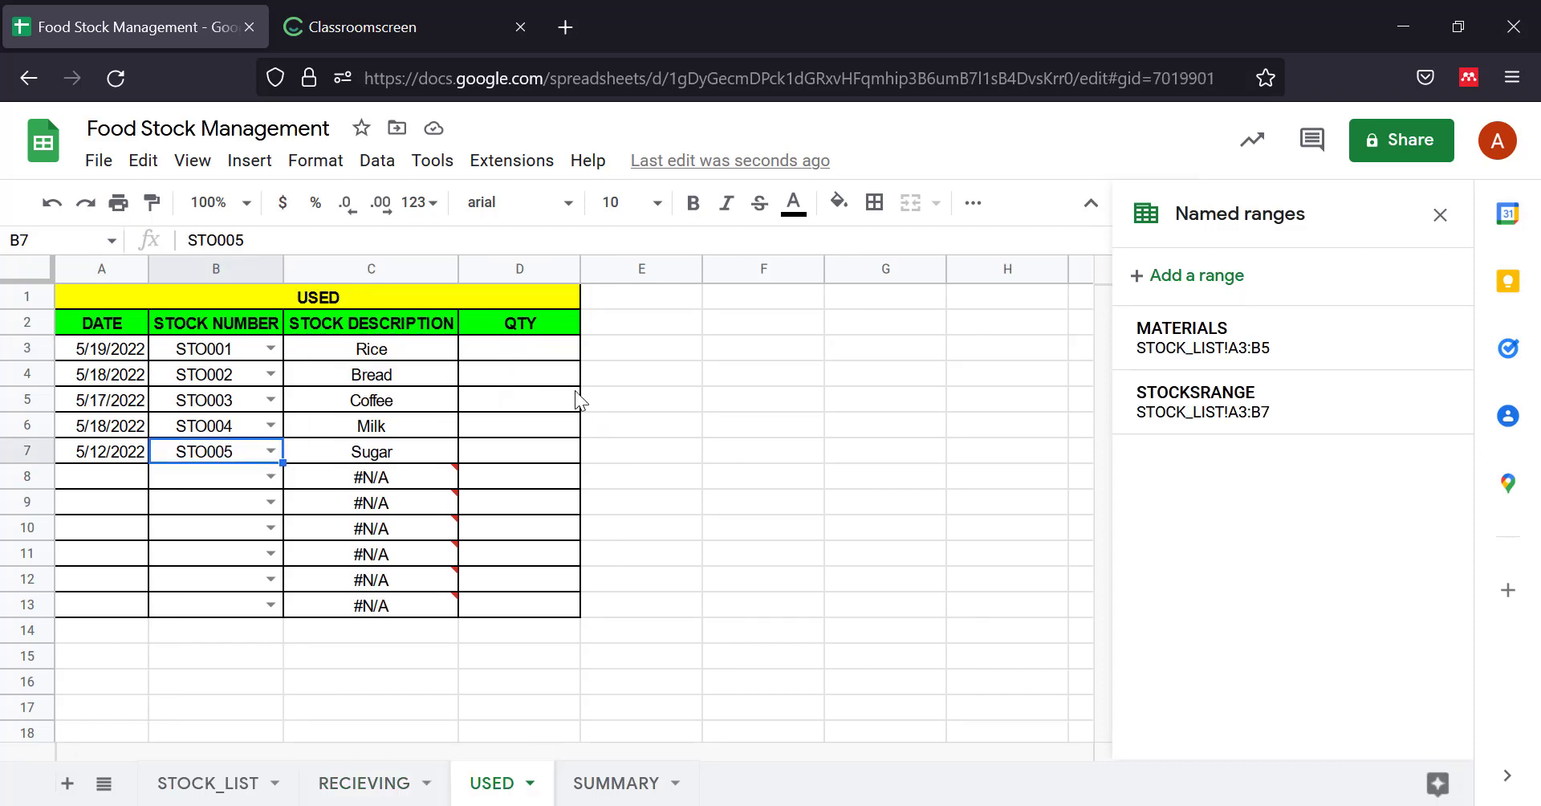
click(496, 353)
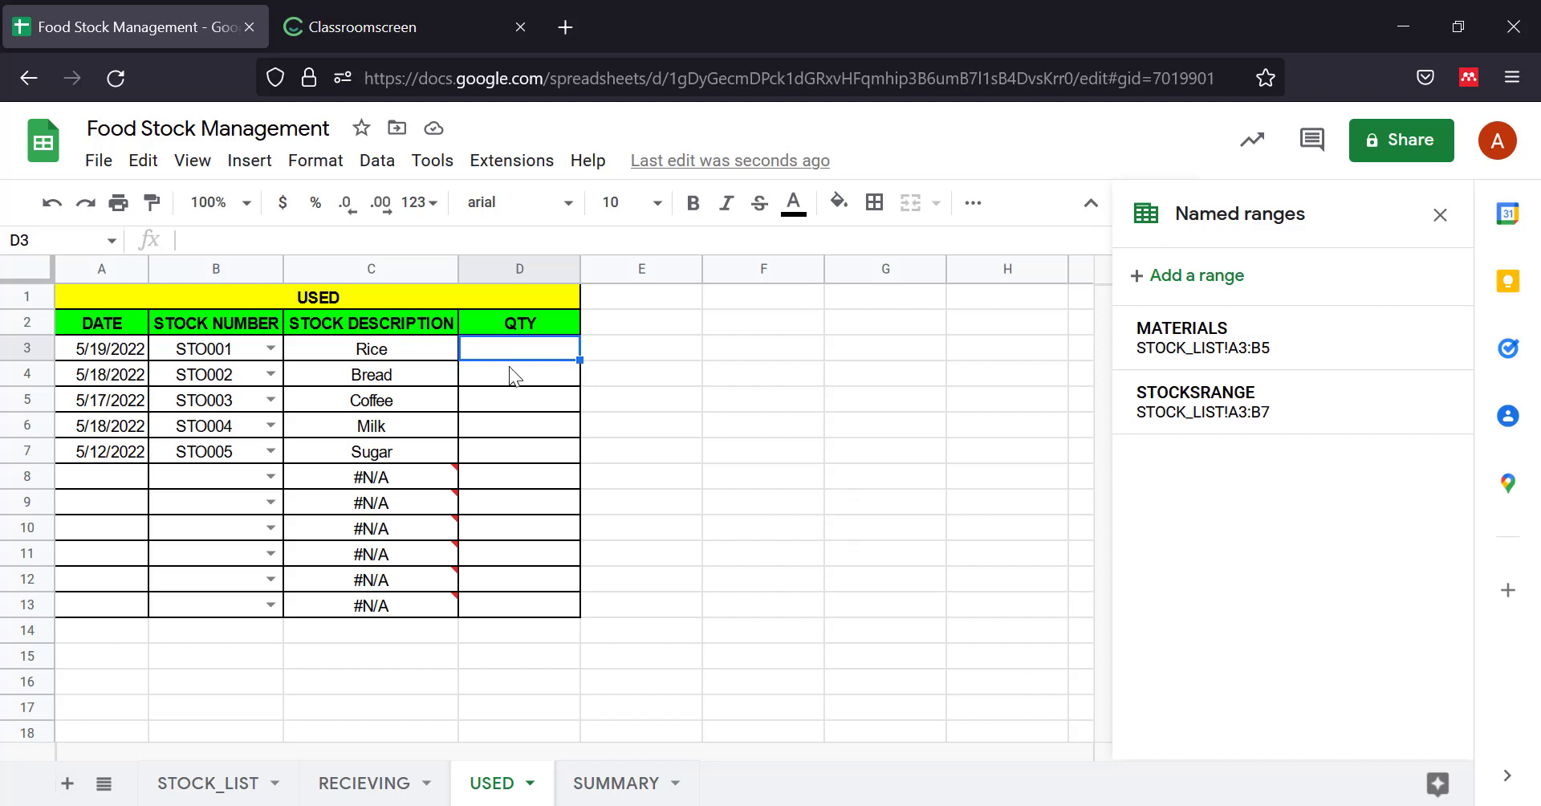
text(4)
click(364, 783)
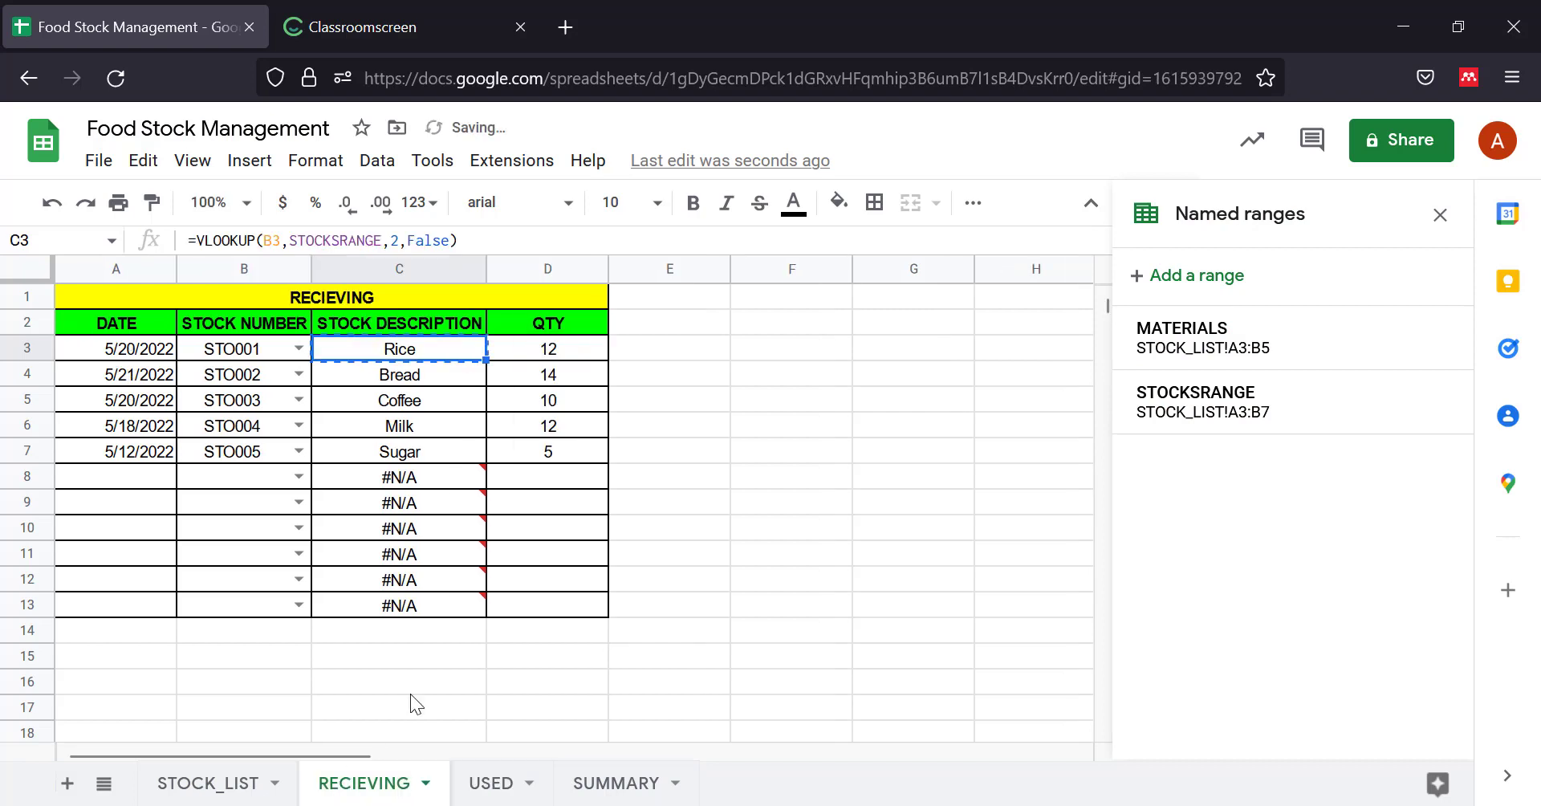
Enter 5 as the used quantity for Bread in D4 on USED, consulting the RECIEVING quantities.
click(491, 782)
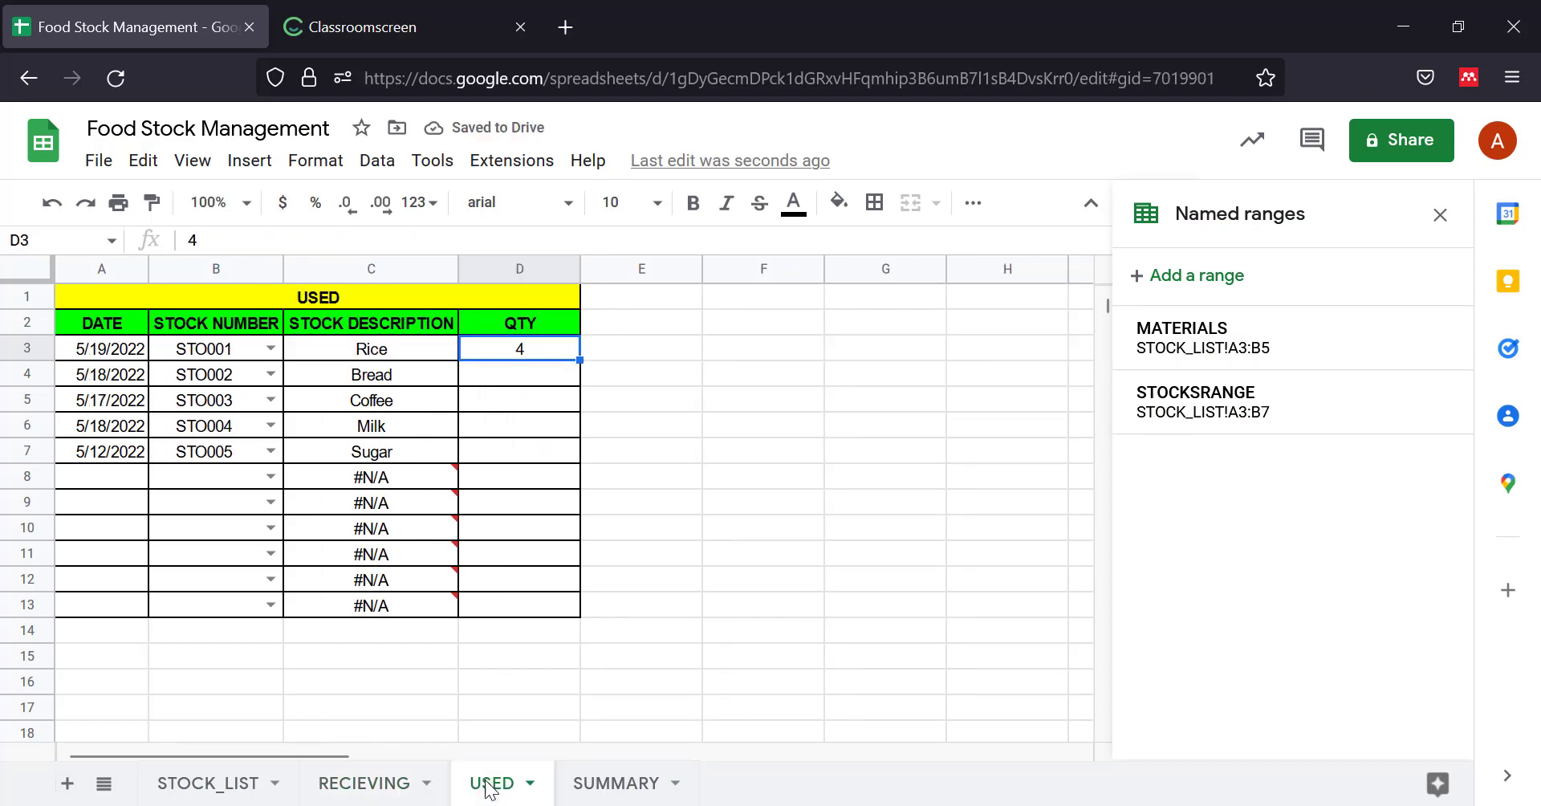
click(522, 378)
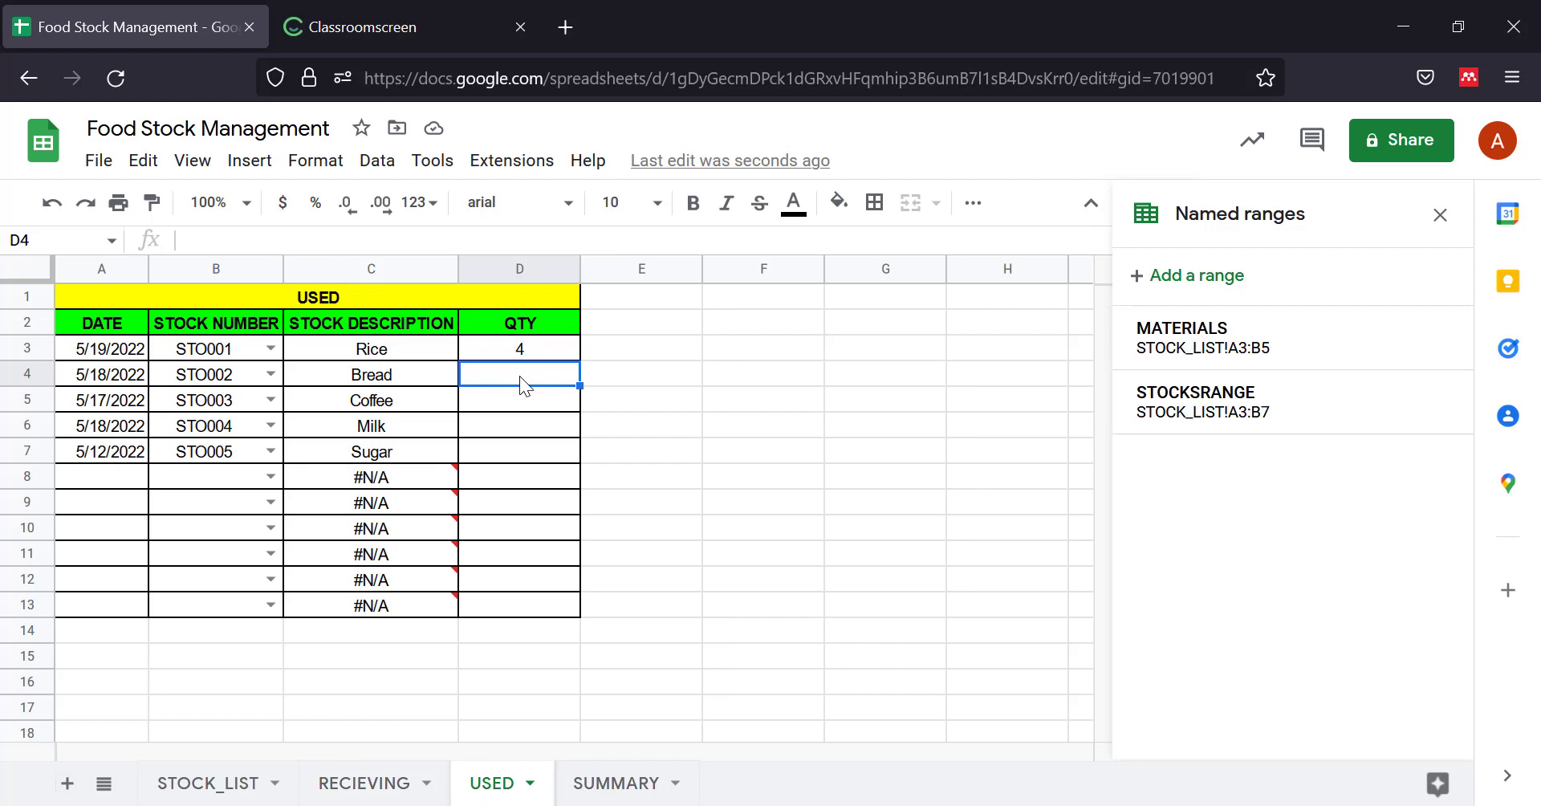
text(3)
click(364, 783)
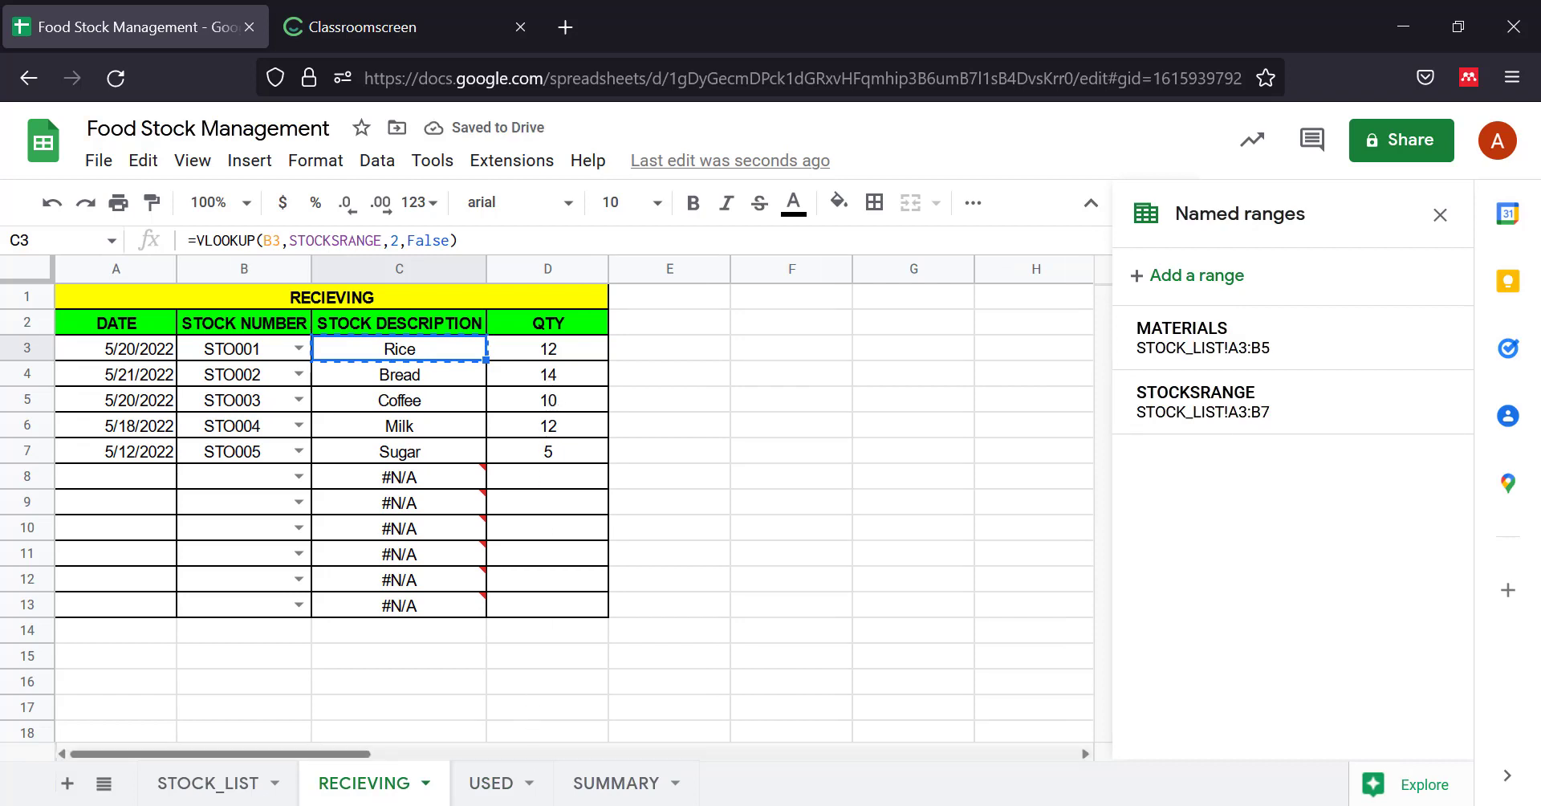
click(491, 783)
Enter the used quantities 7 for Coffee, 6 for Milk and 2 for Sugar in D5 to D7 on USED.
click(509, 401)
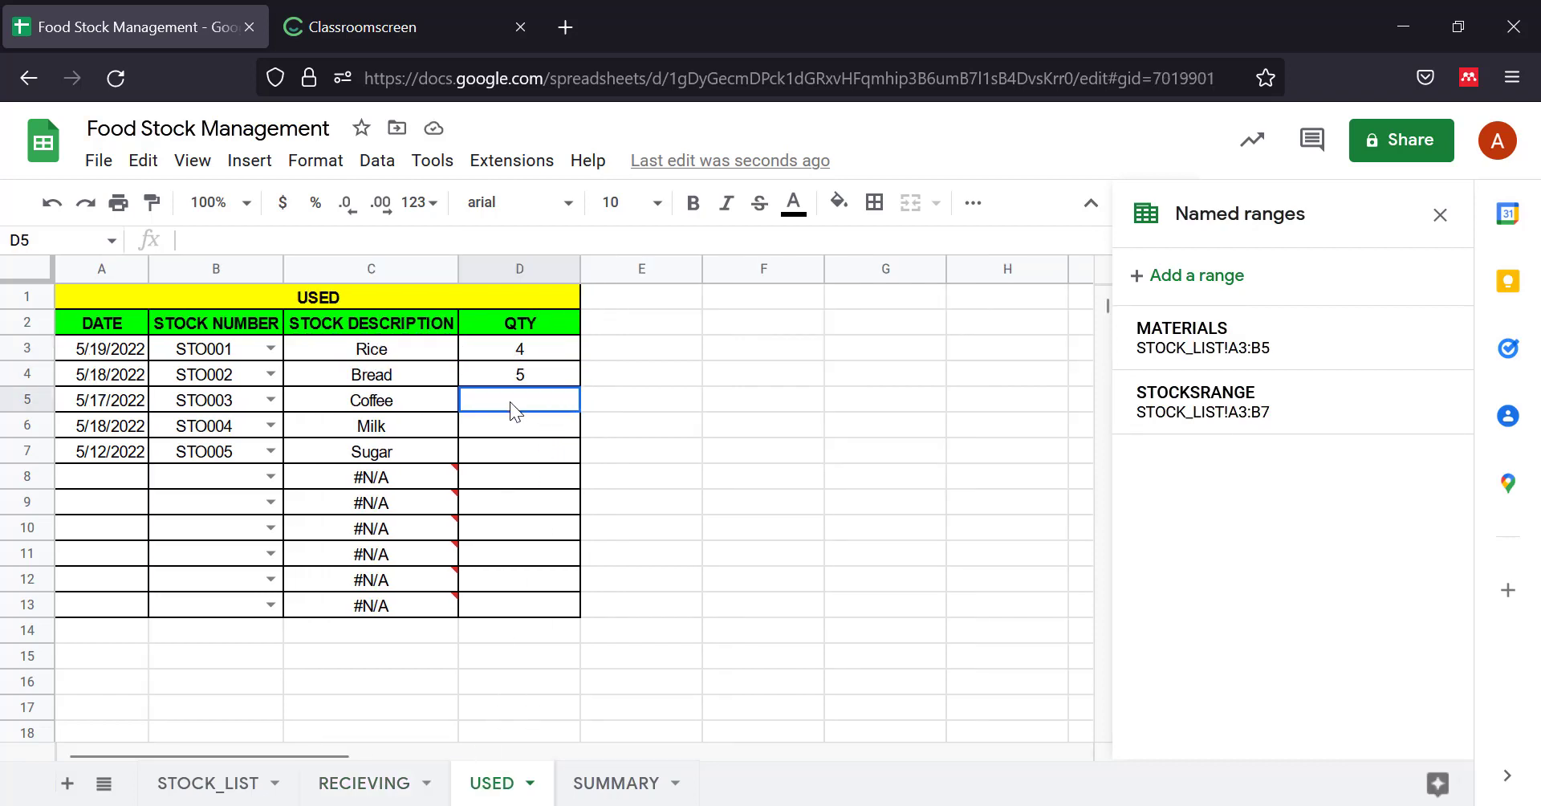
text(7)
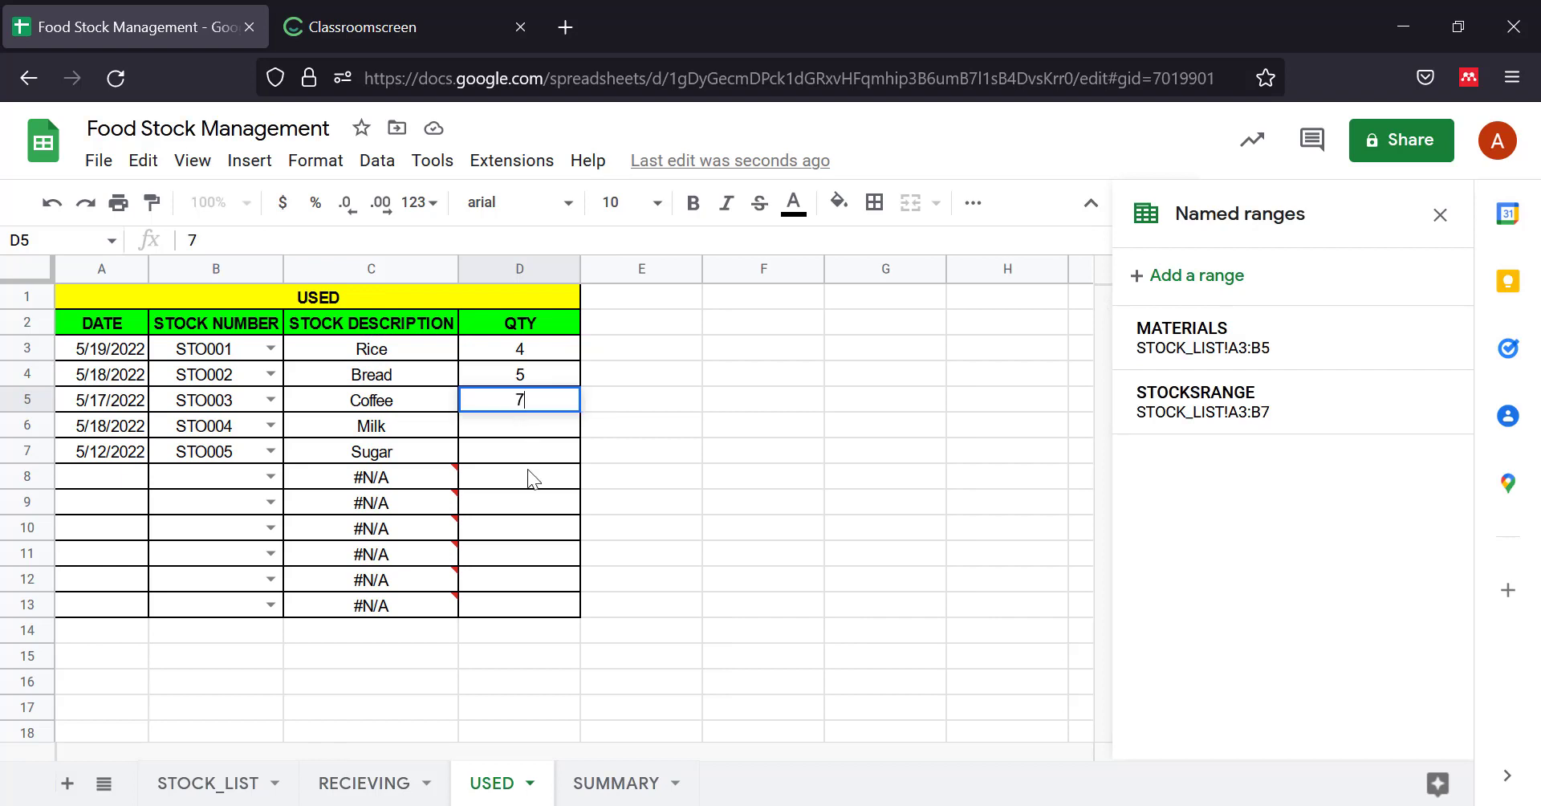
key(Return)
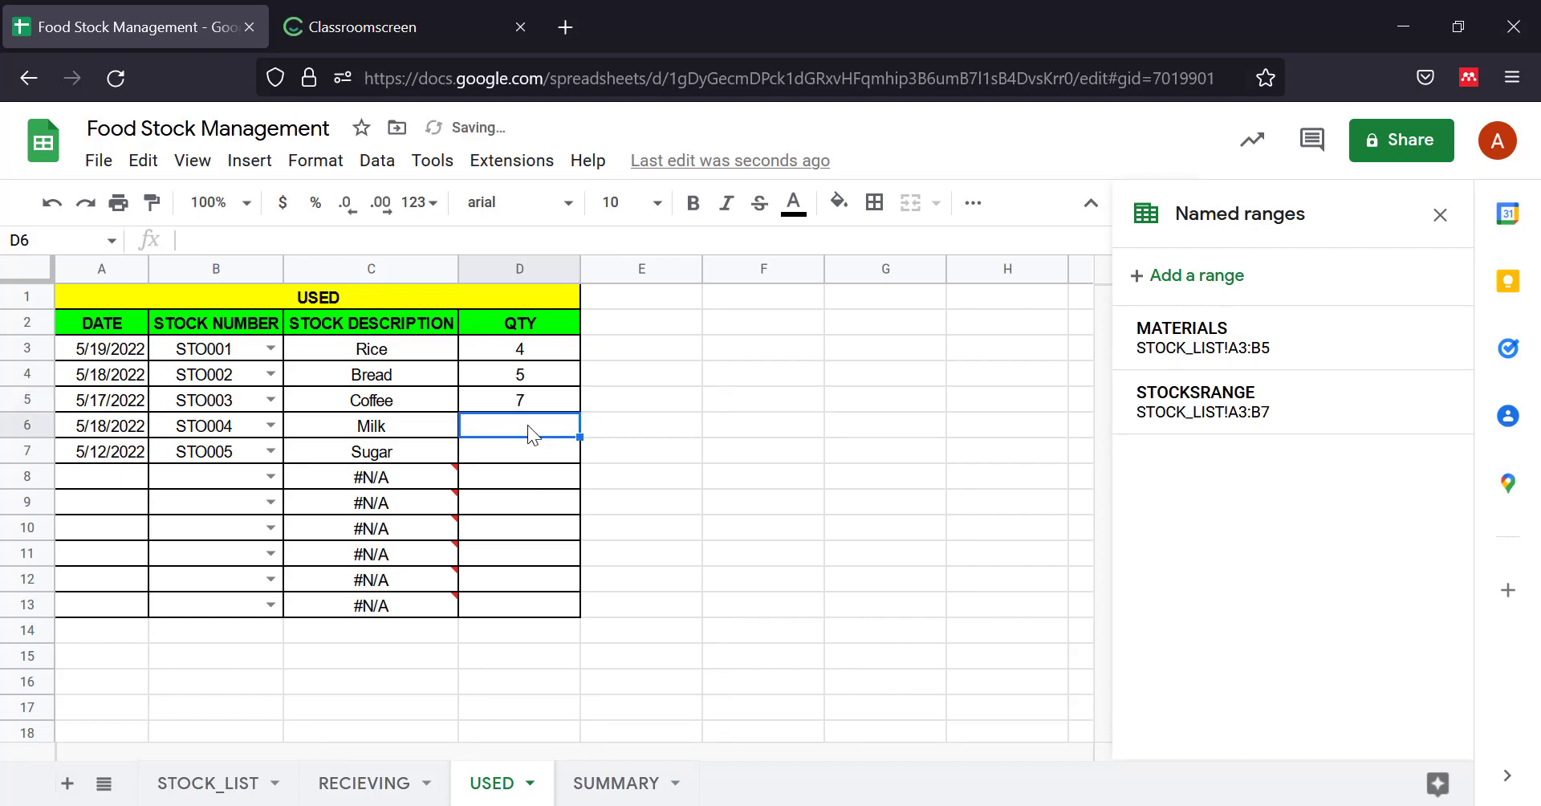
text(6)
key(Return)
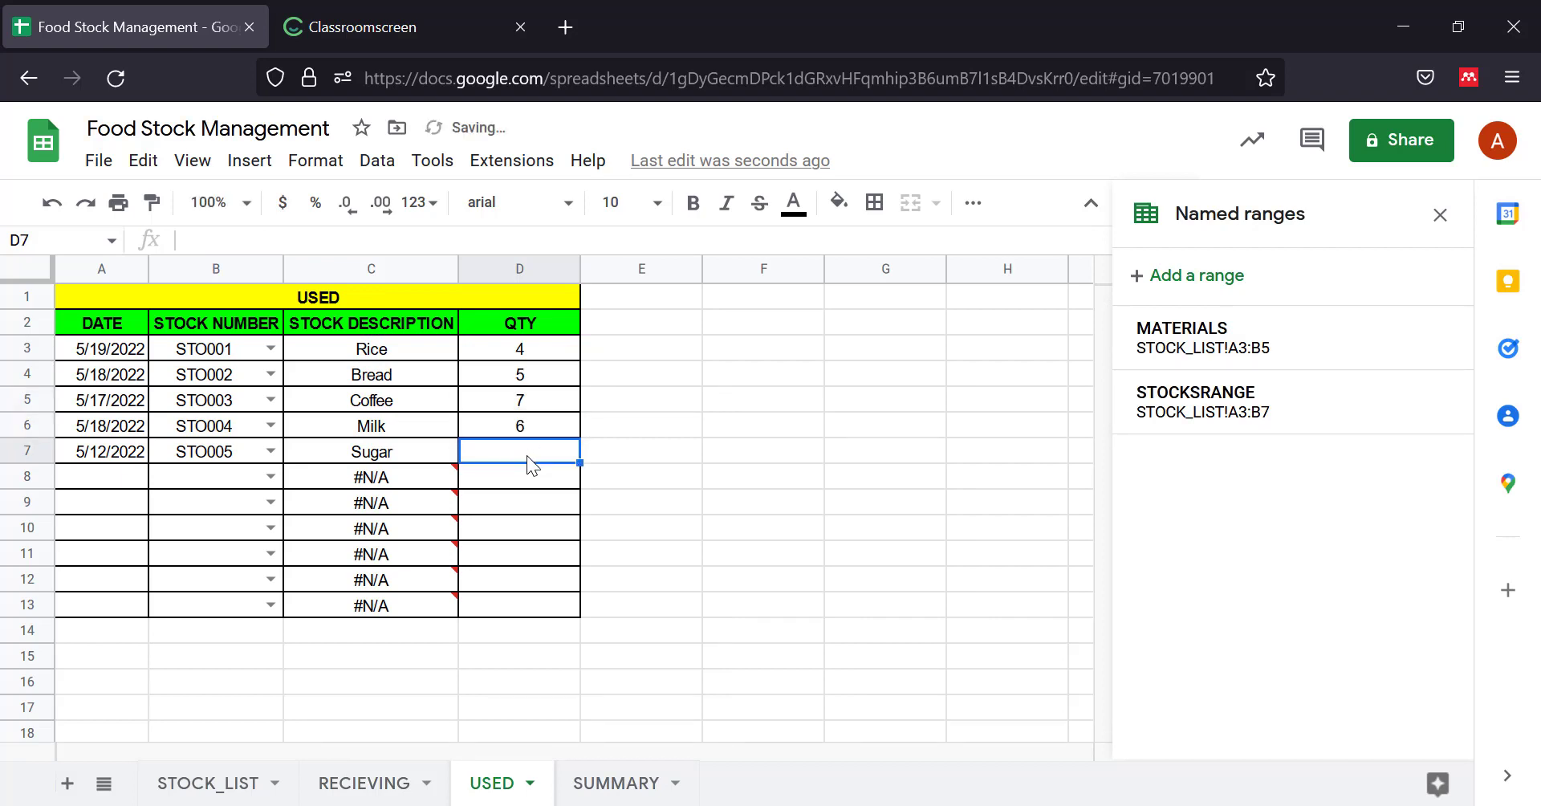
text(2)
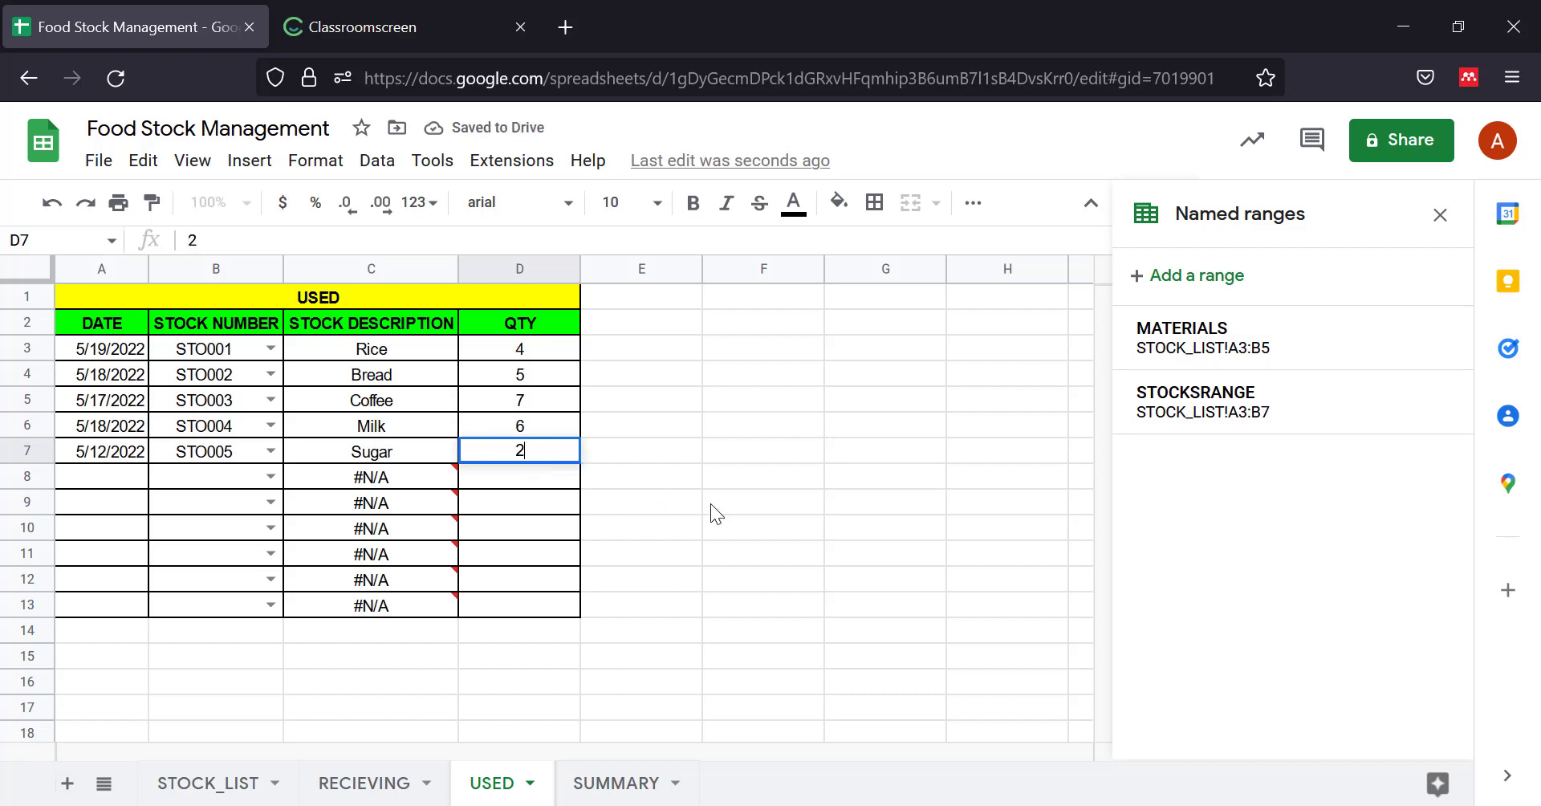
click(728, 508)
Compare the quantities on RECIEVING and USED, and close the named ranges list.
click(358, 786)
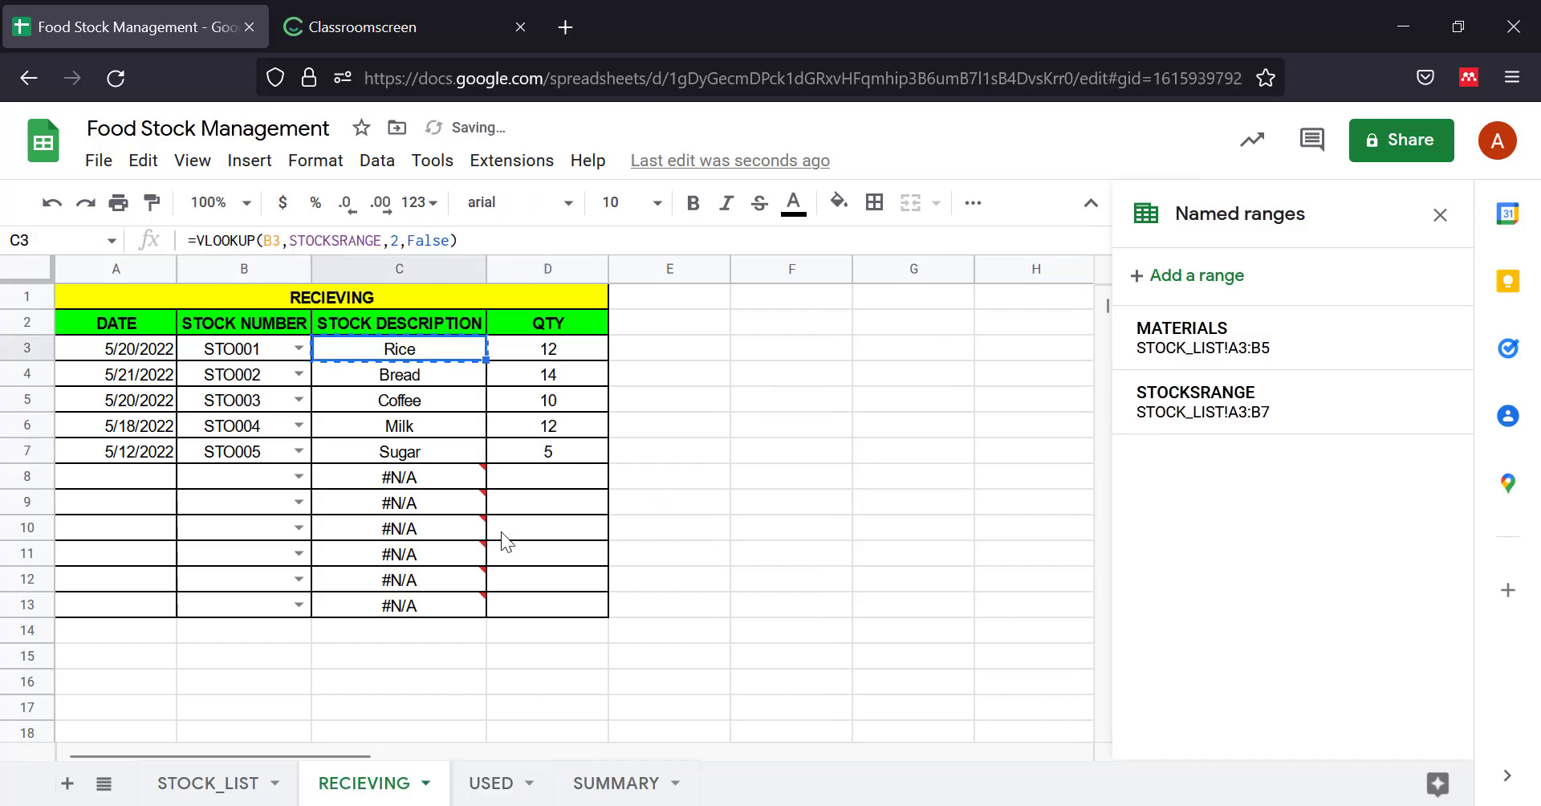
click(498, 783)
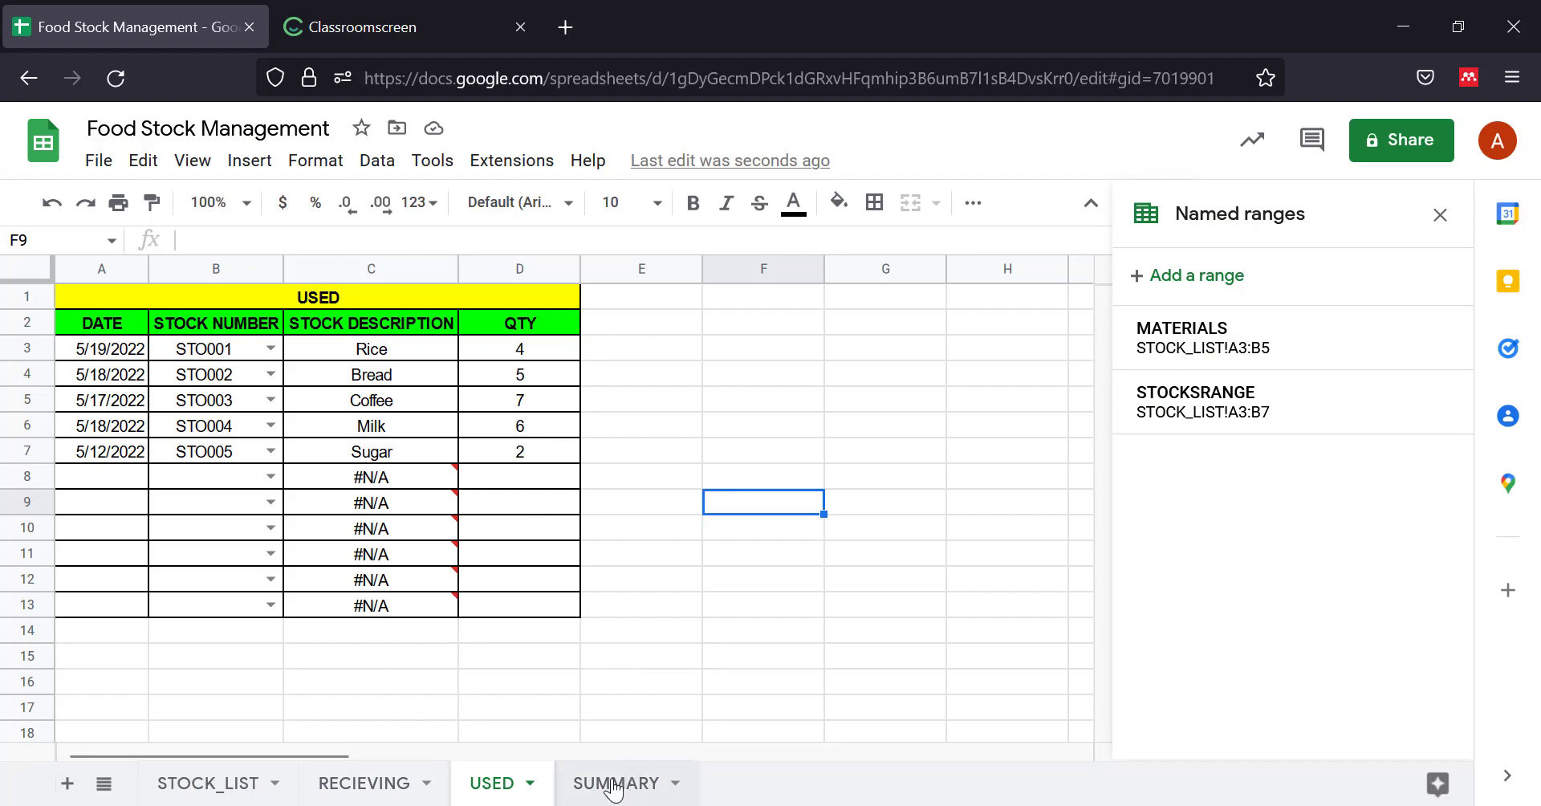
click(1440, 215)
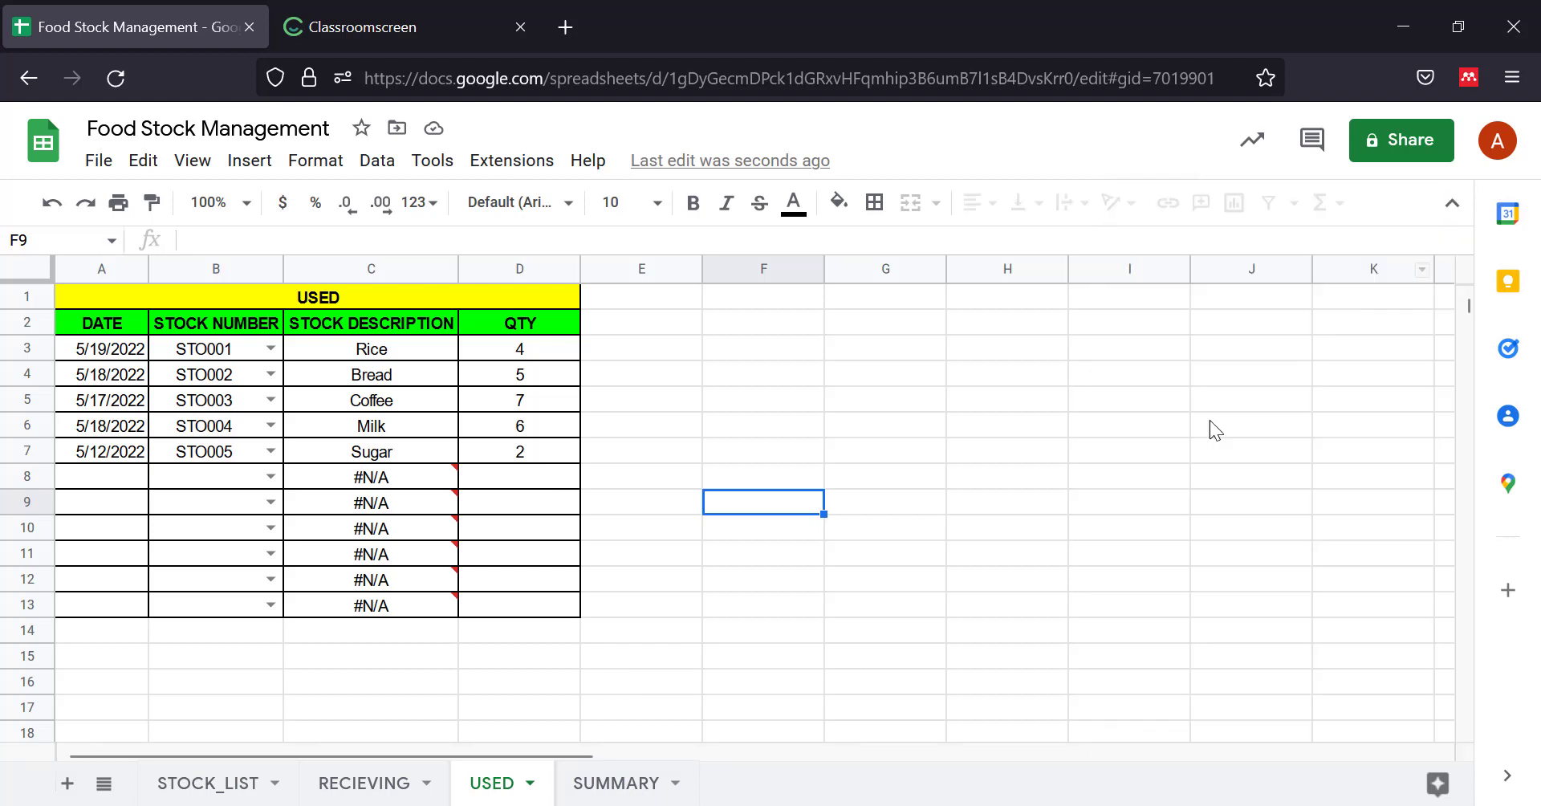
Set up data validation for cell A3 on SUMMARY as a list from the range STOCK_LIST!A3:A7.
click(598, 783)
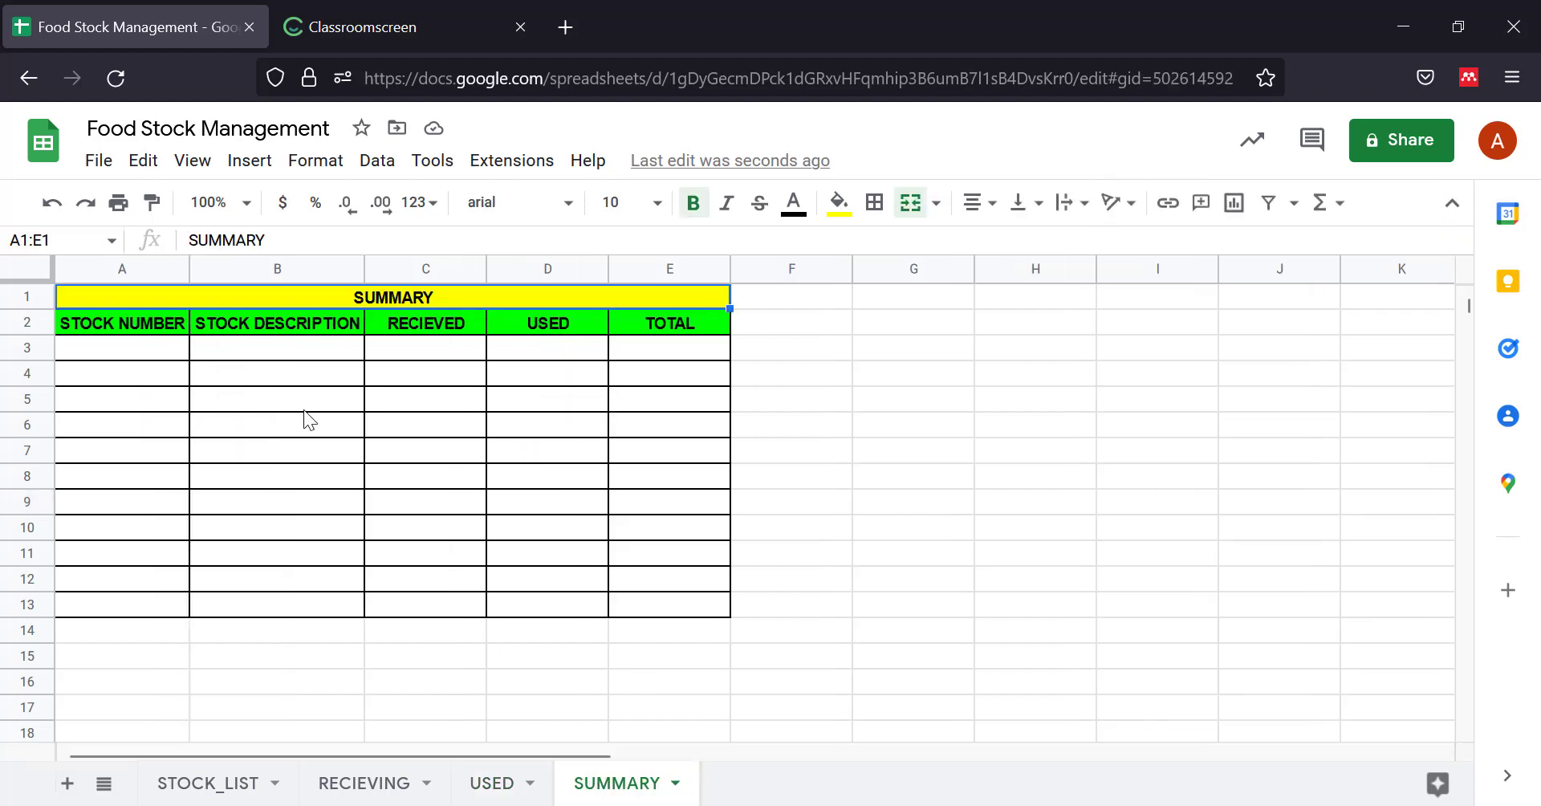
click(166, 353)
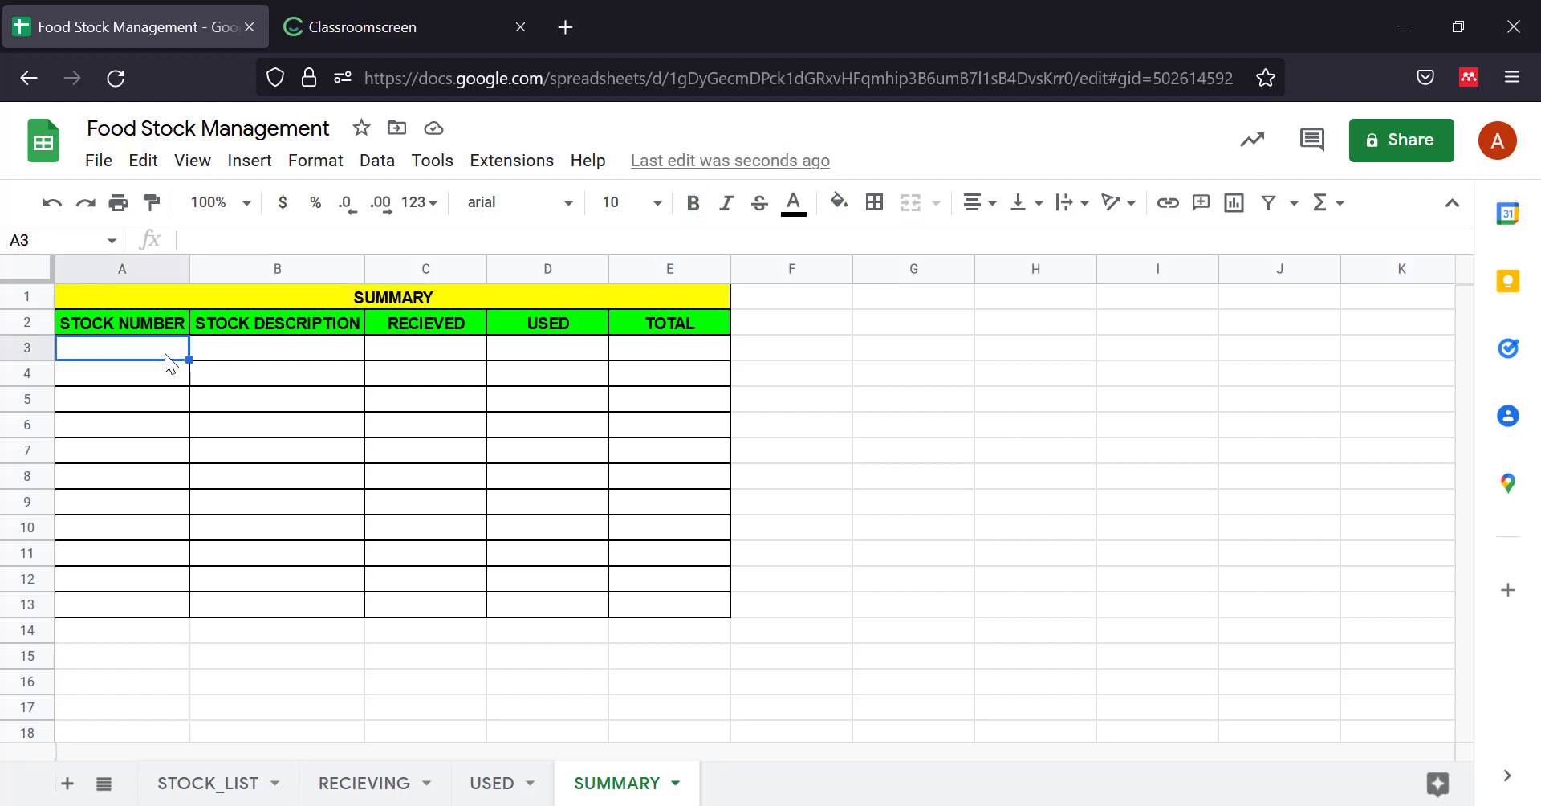
click(382, 164)
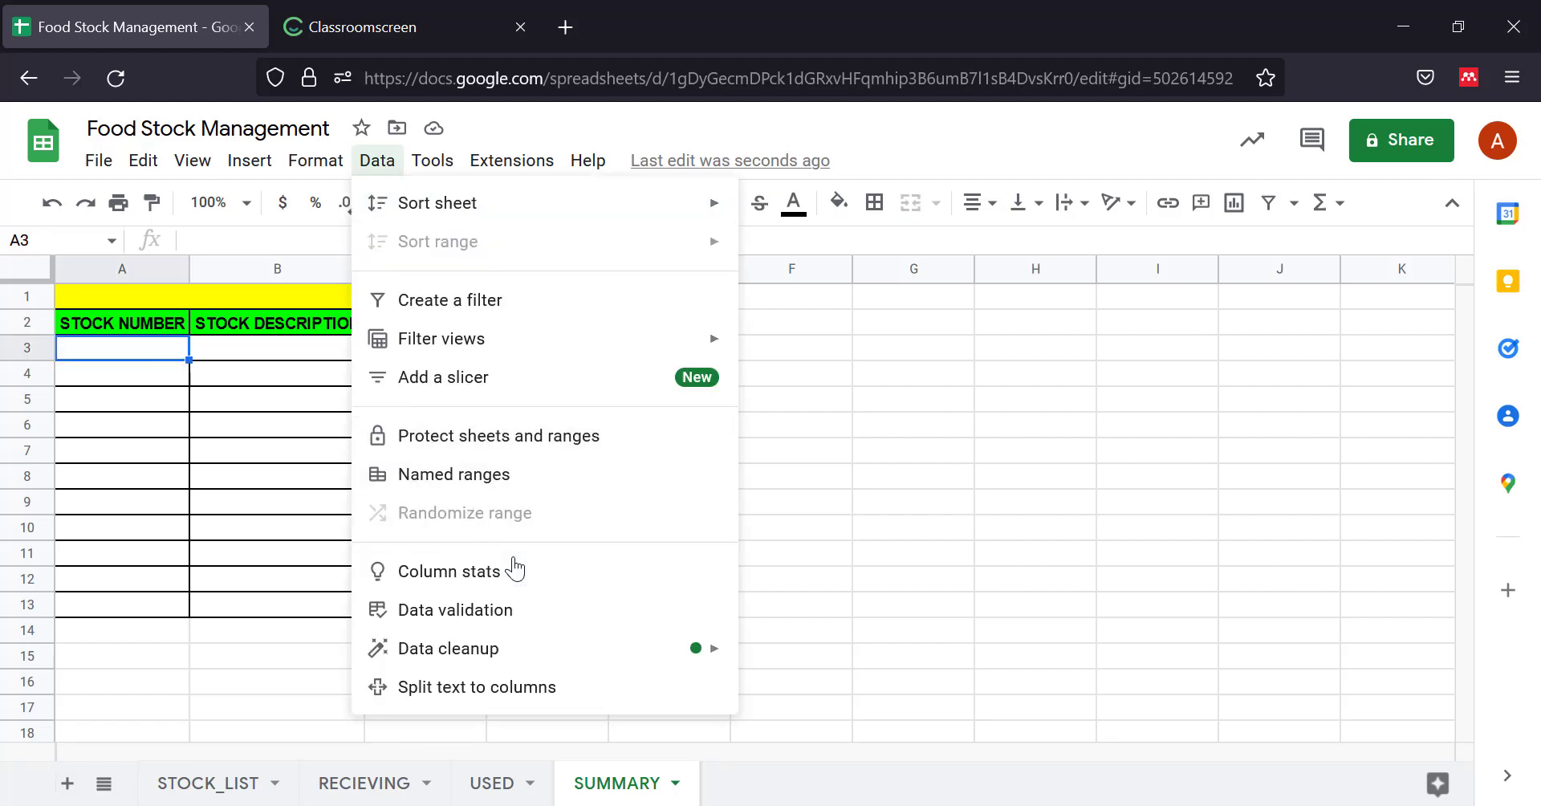
click(447, 623)
click(866, 391)
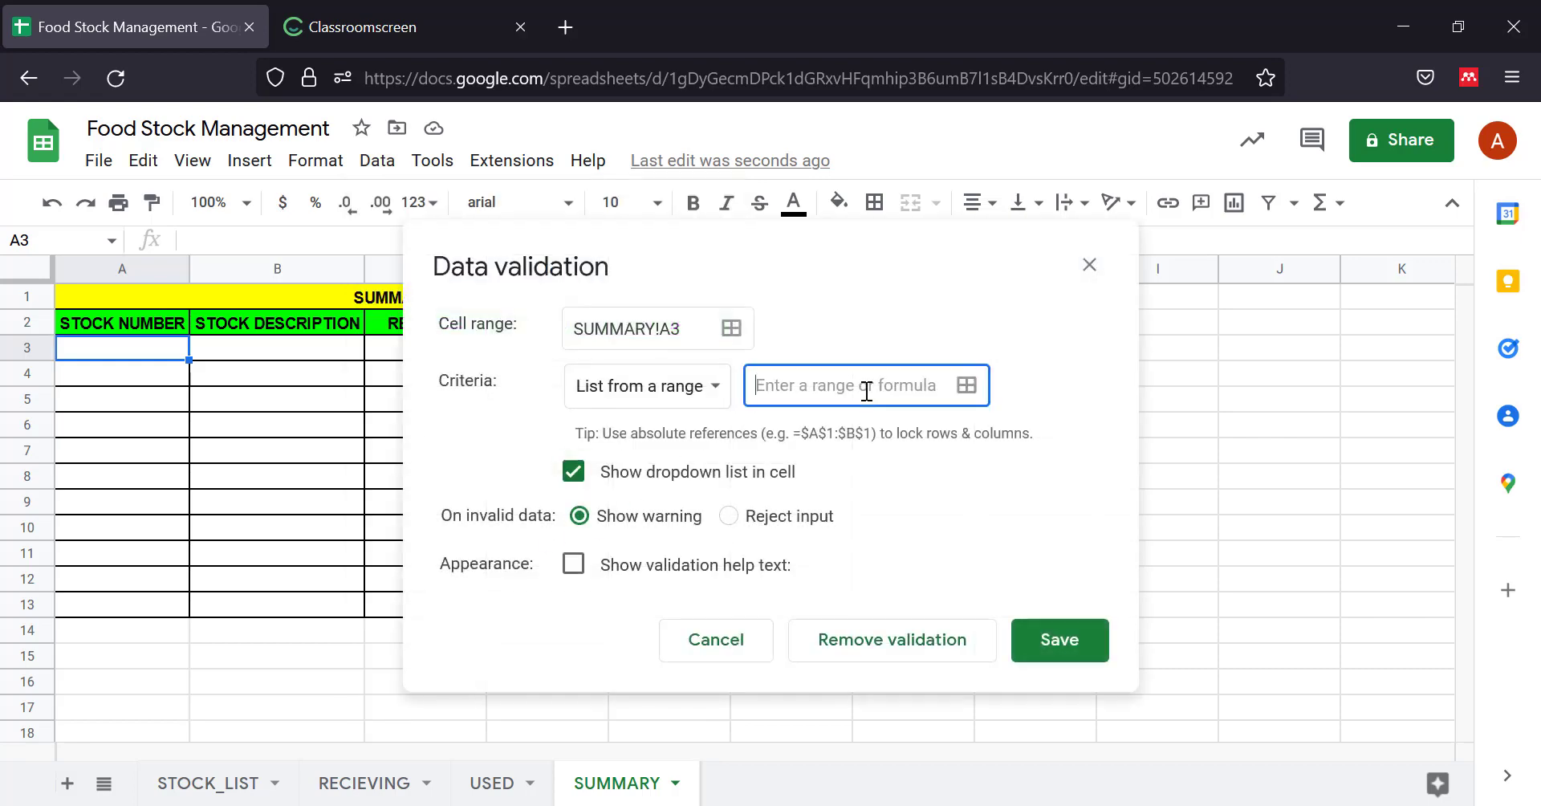
click(240, 785)
drag(154, 356, 139, 466)
click(796, 377)
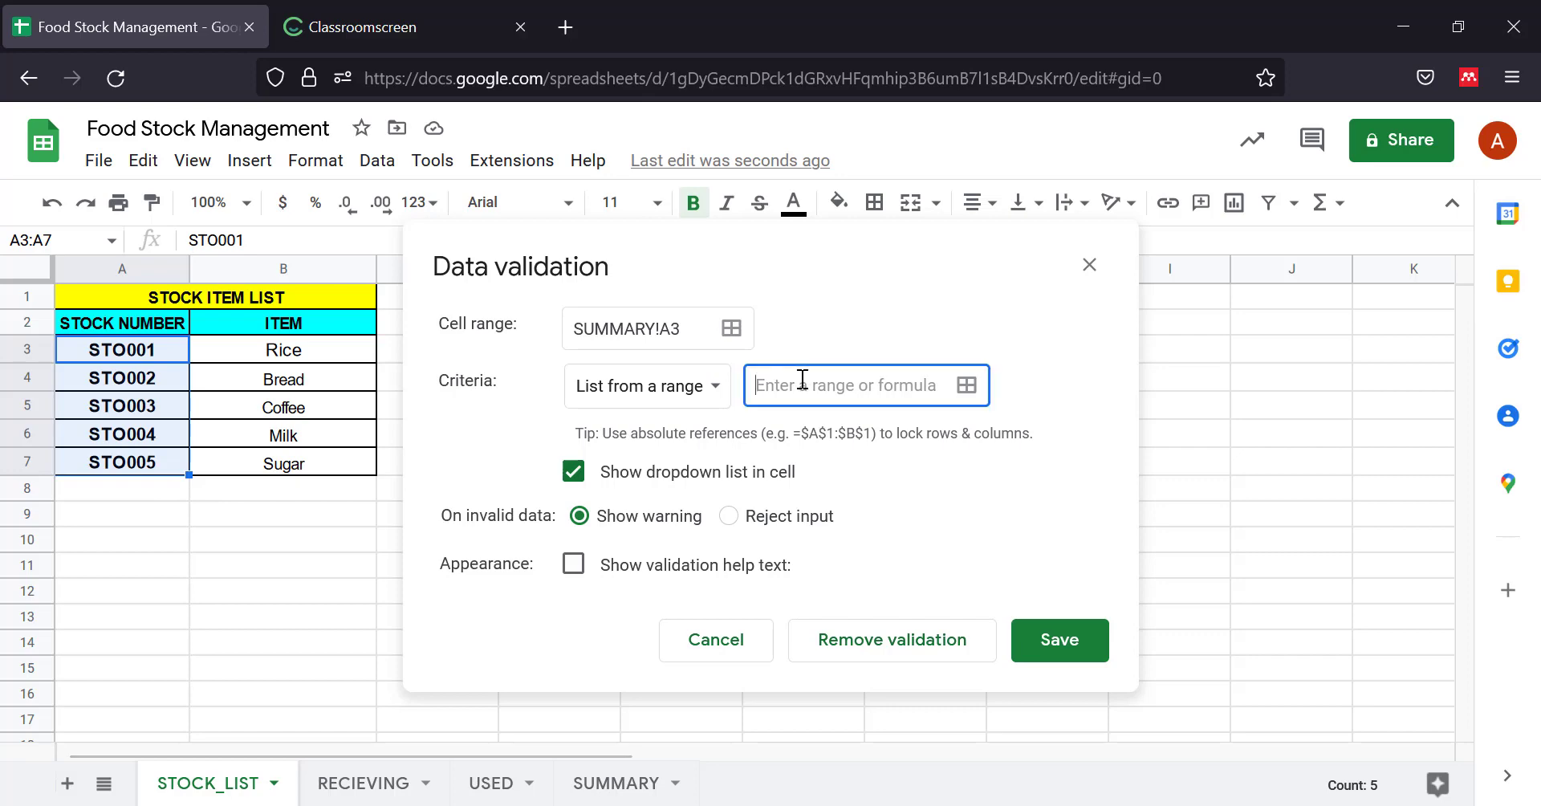
drag(90, 358, 135, 472)
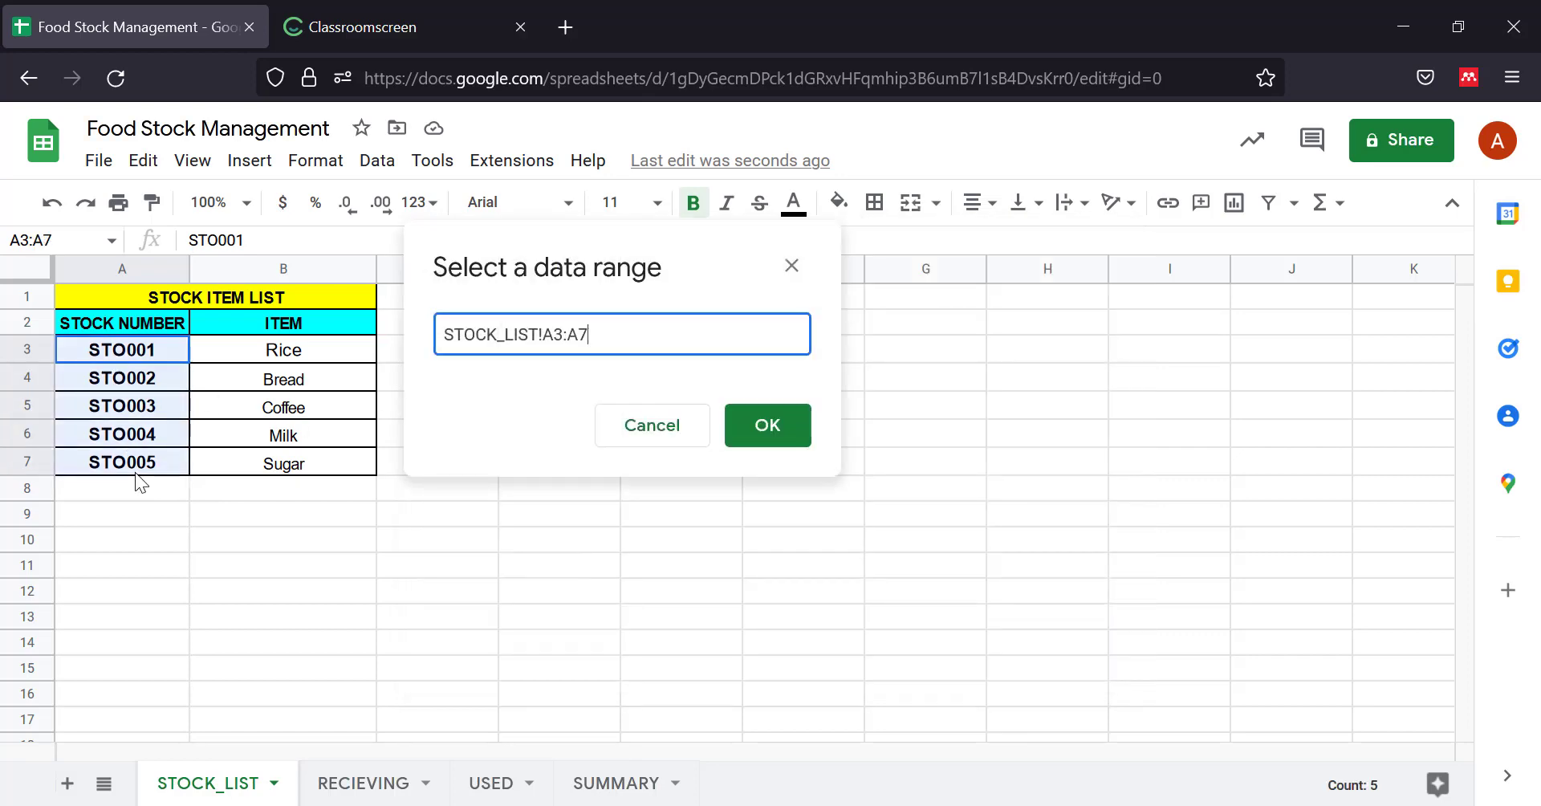
click(763, 429)
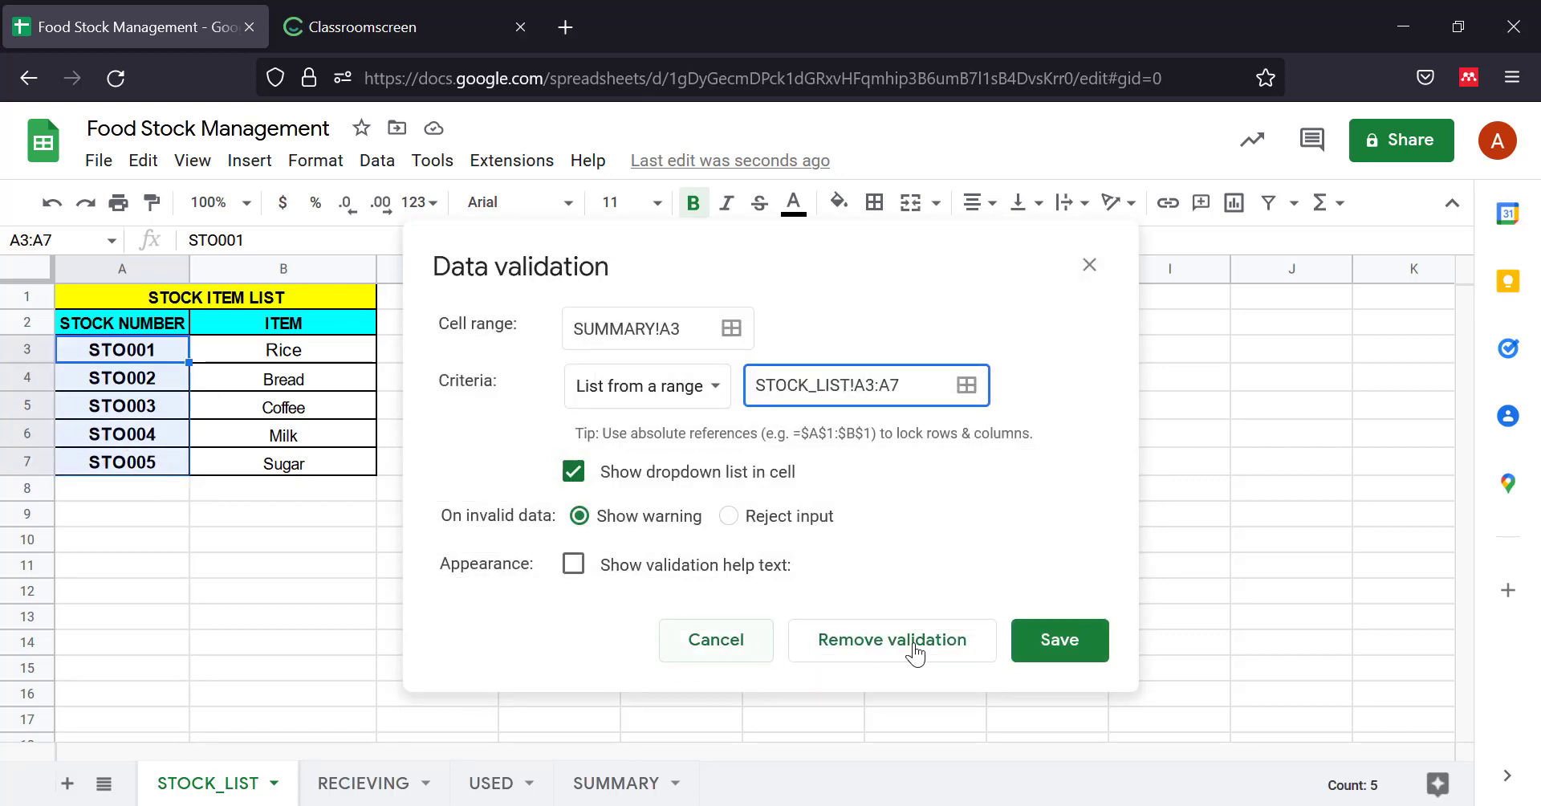
Save the validation rule with invalid input rejected, and fill the dropdown from A3 down to A13 on SUMMARY.
click(730, 516)
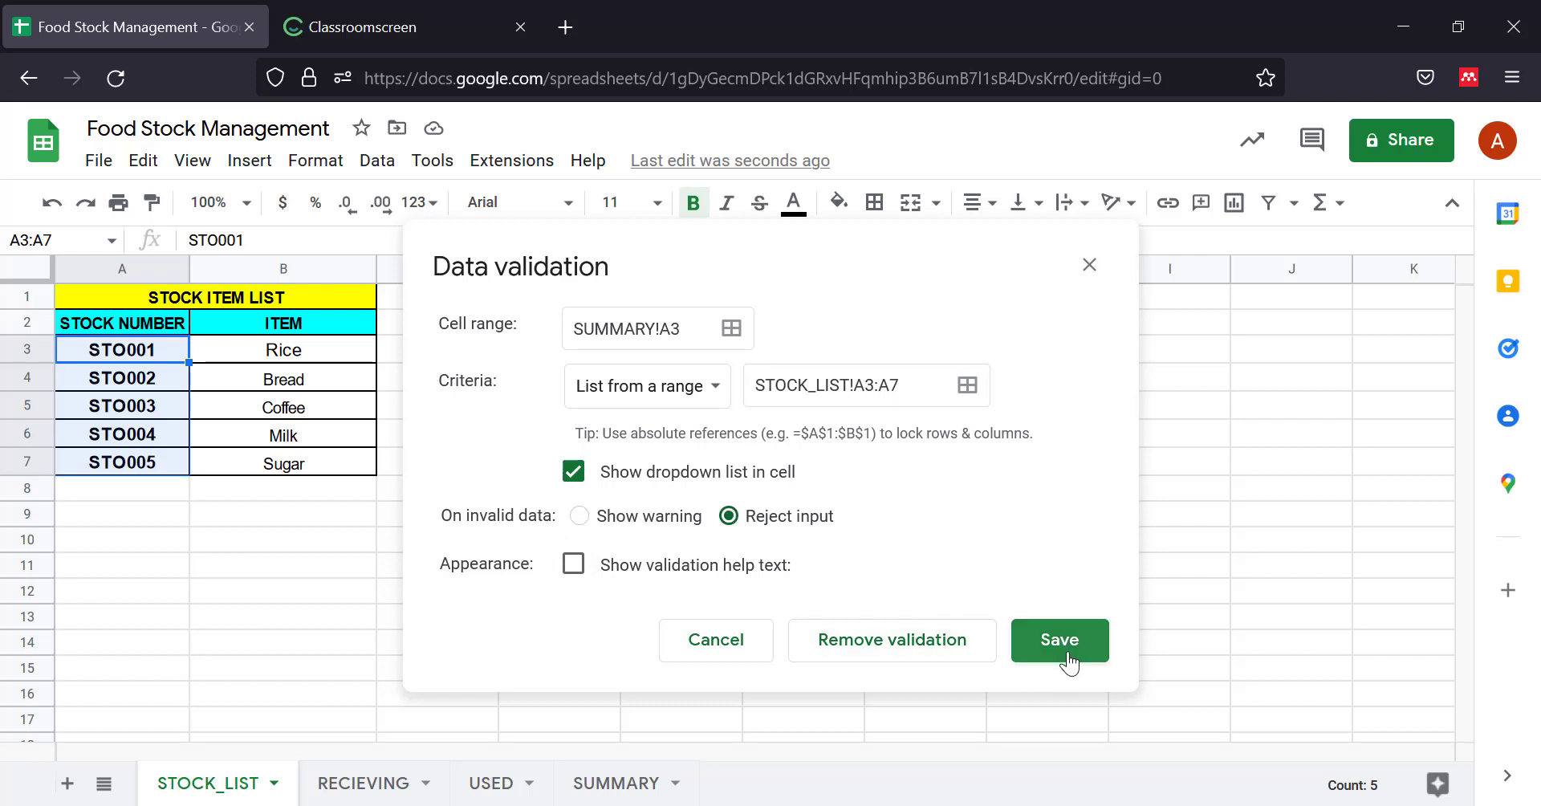
click(1070, 651)
click(616, 785)
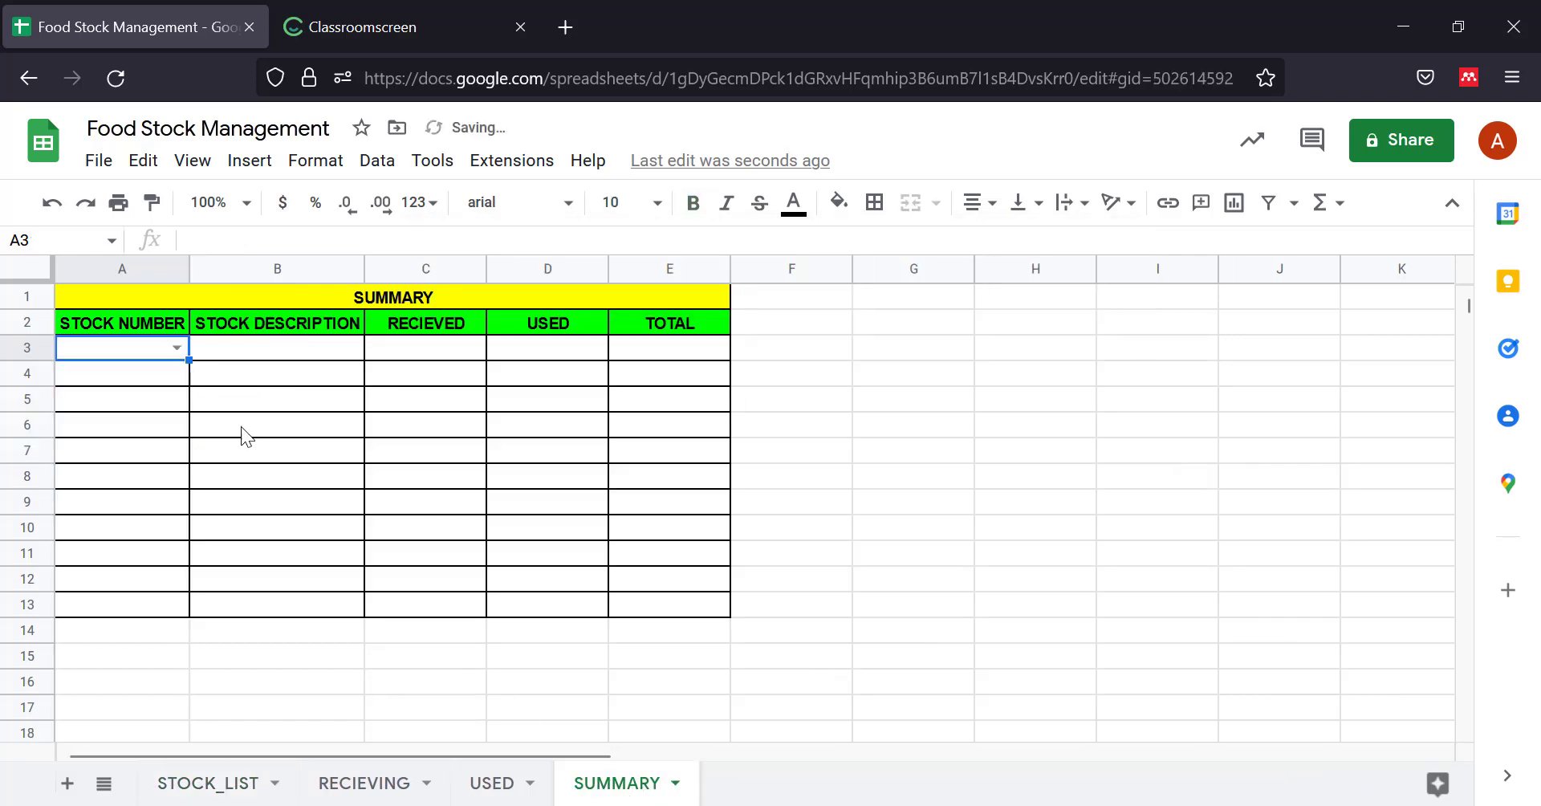
drag(200, 480, 191, 616)
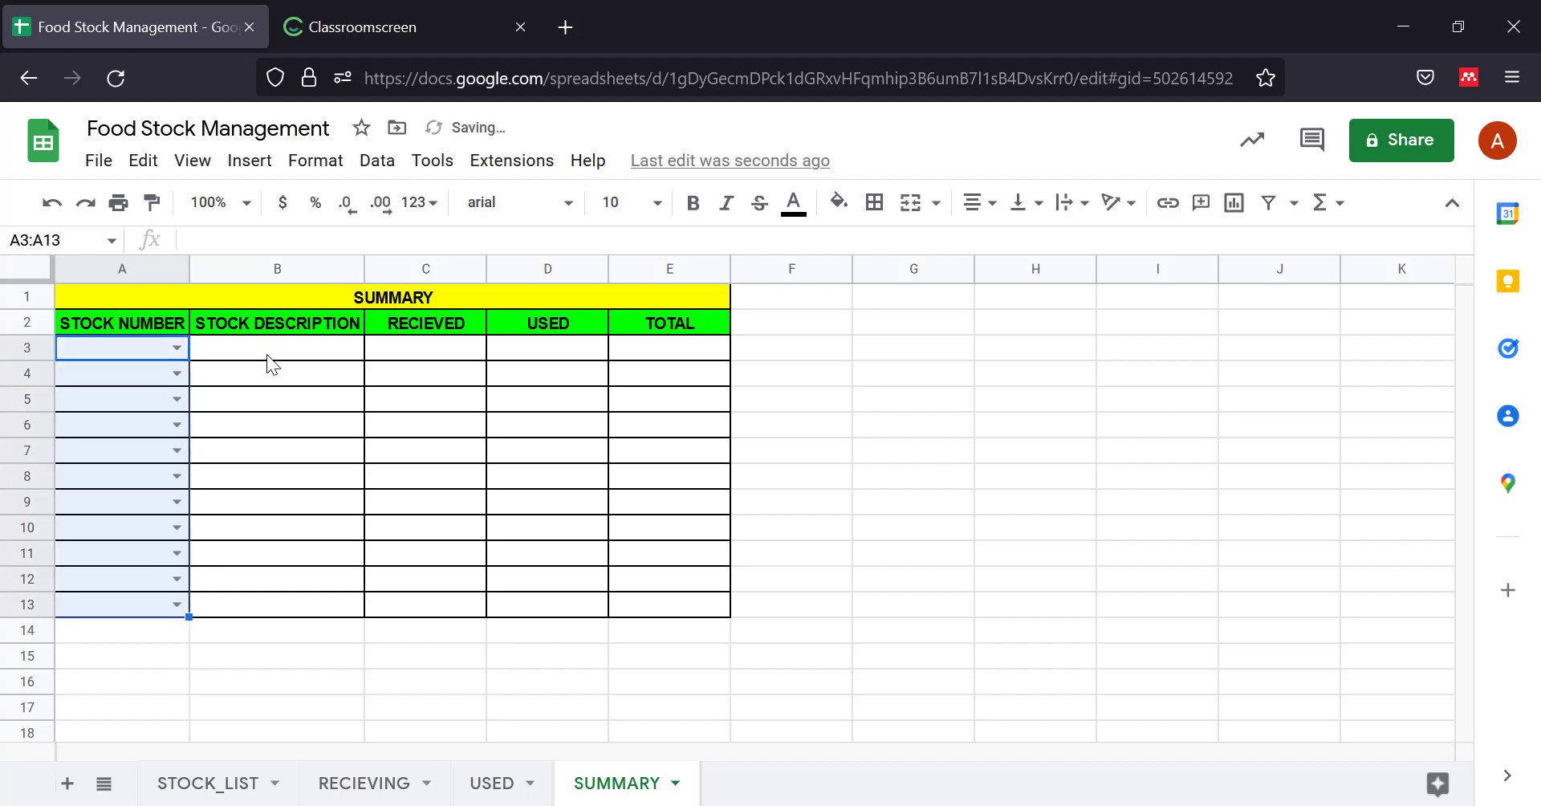
Copy the VLOOKUP description formula from C3 on USED into B3 on SUMMARY and fill it down to B13.
click(518, 786)
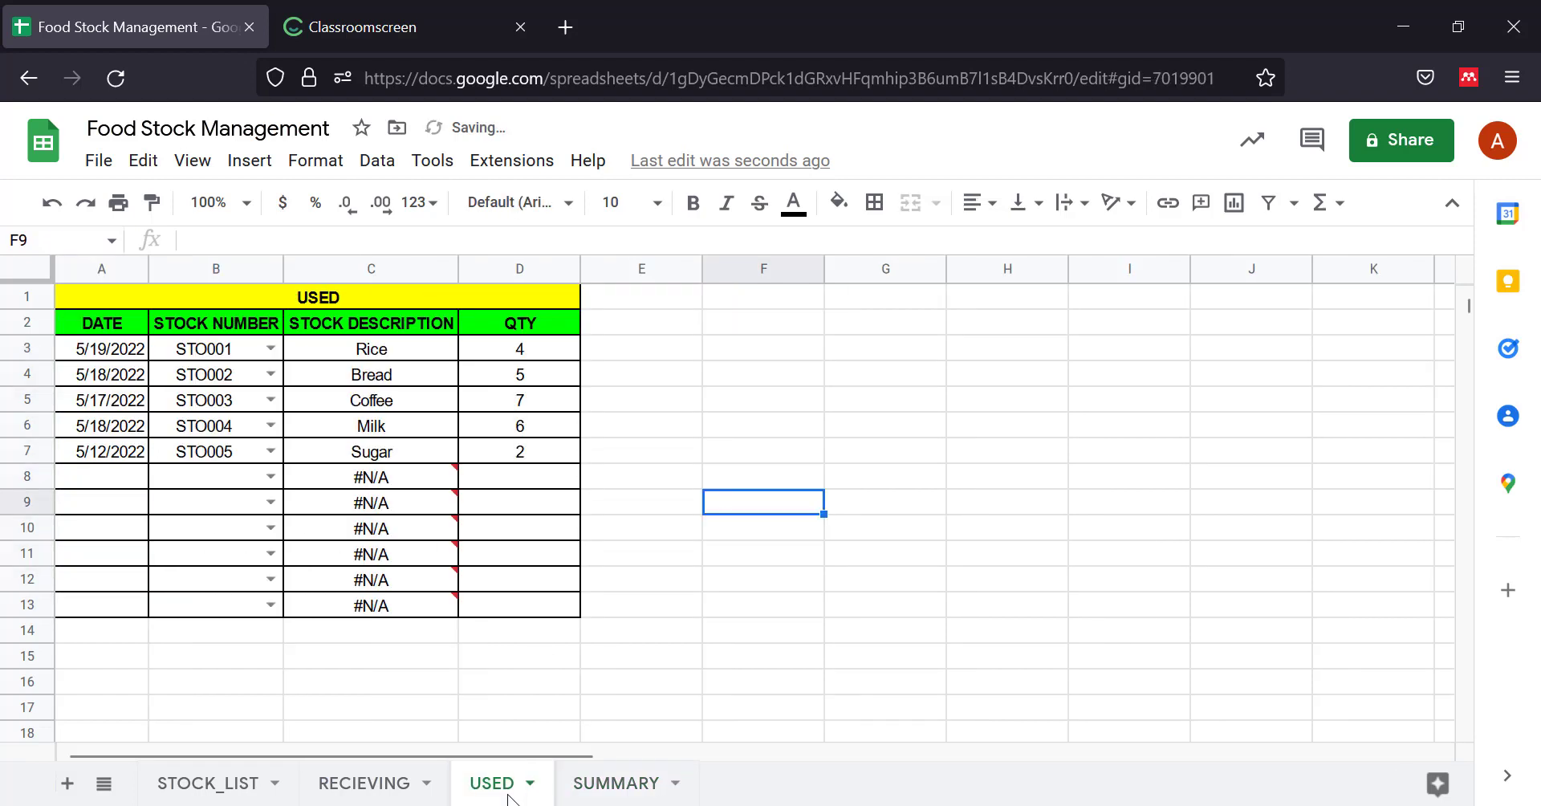
click(383, 351)
key(ctrl+c)
click(633, 786)
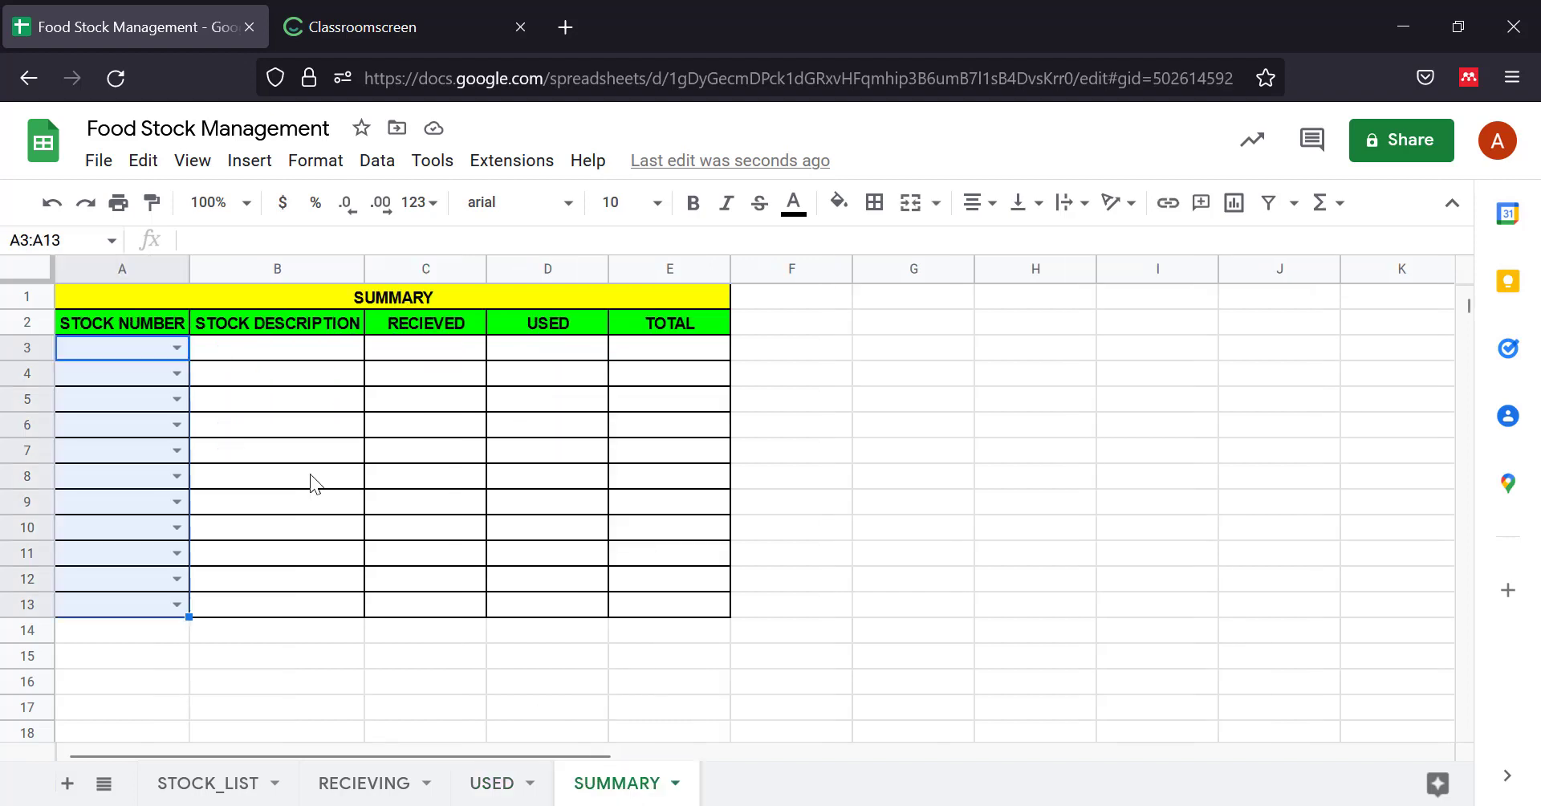
click(282, 350)
key(ctrl+v)
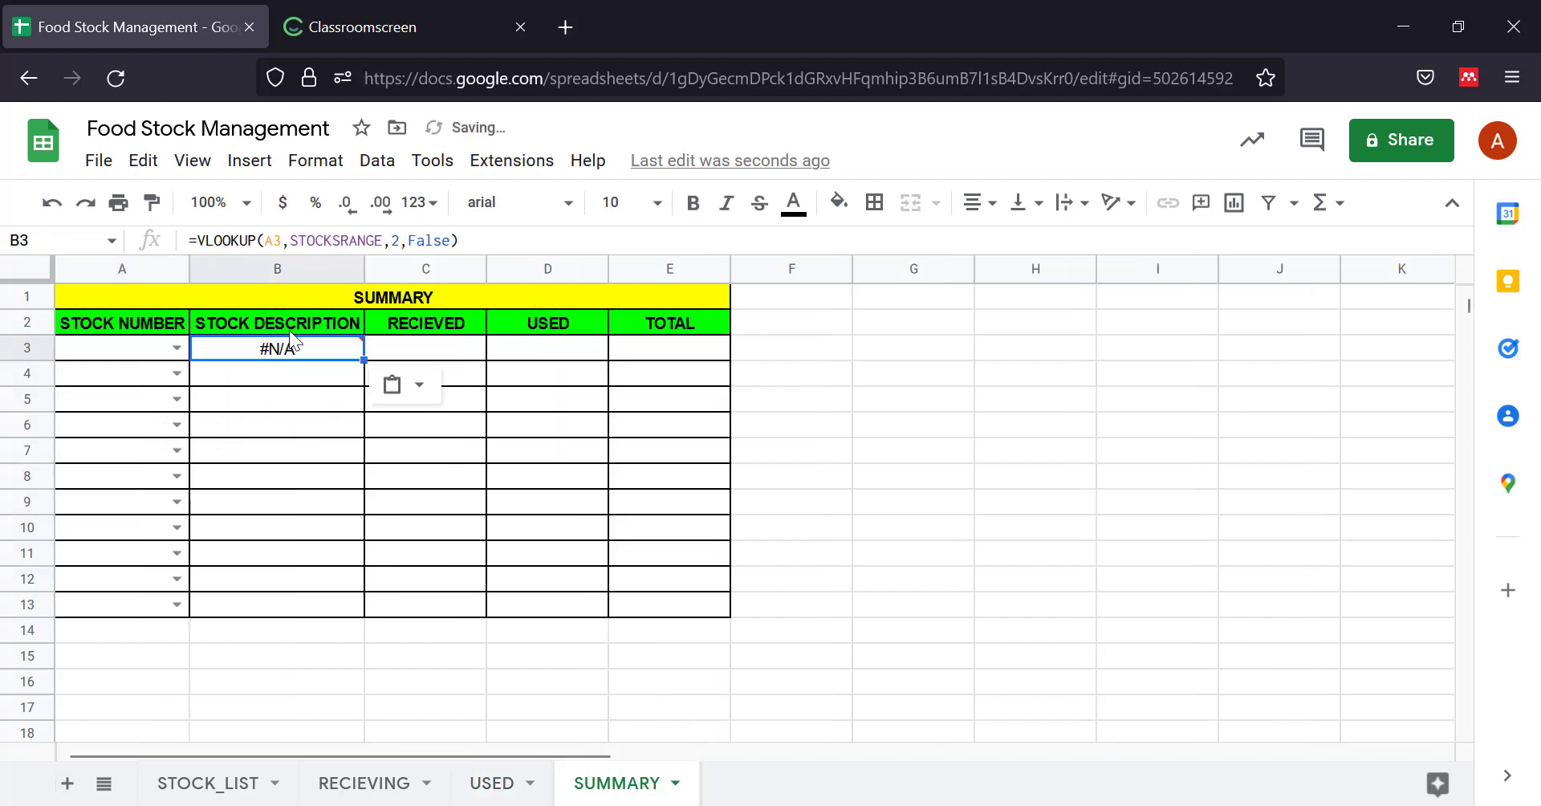
click(176, 348)
click(347, 351)
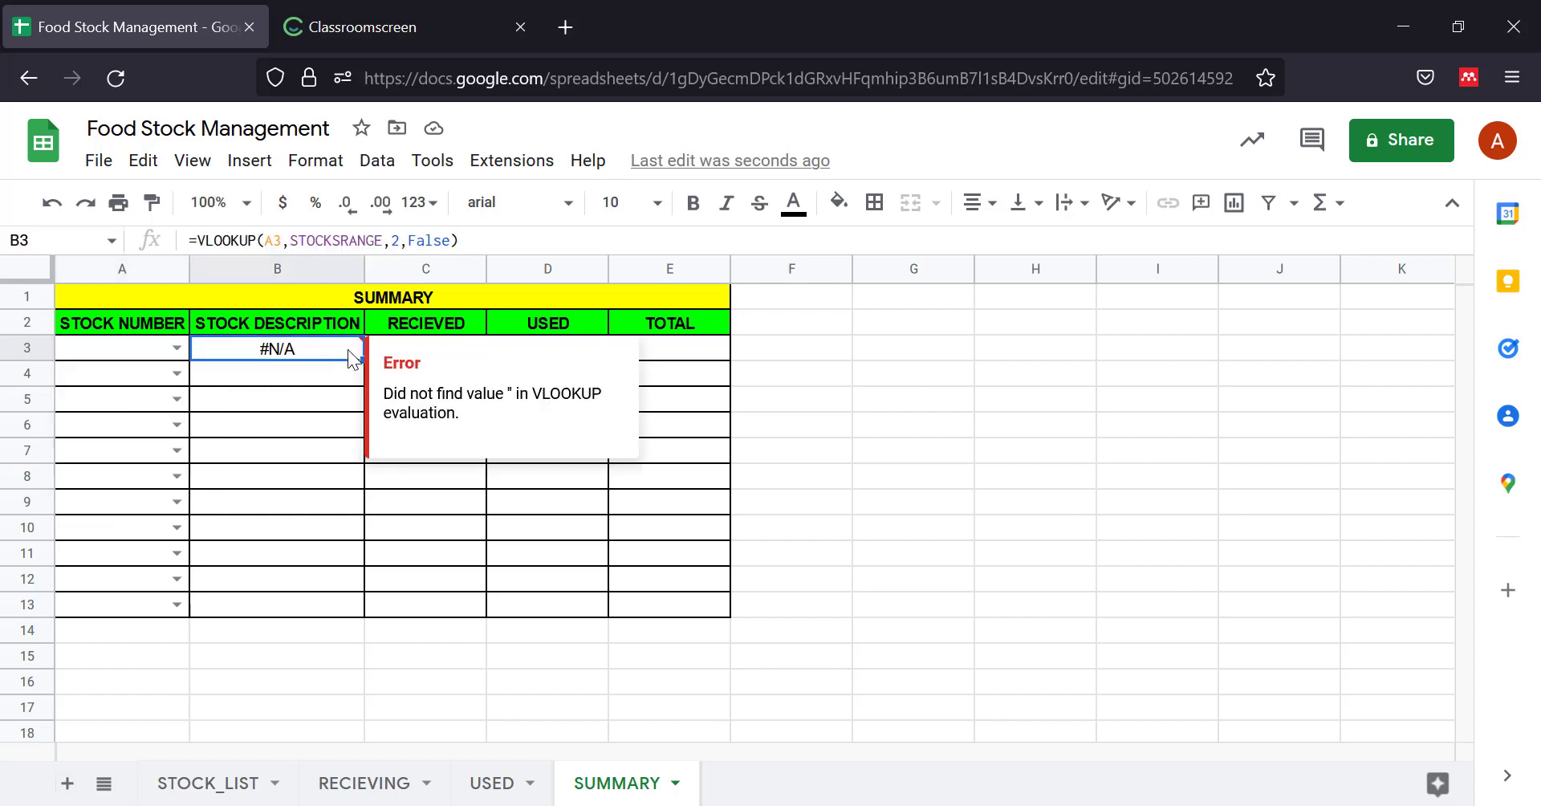
drag(361, 361, 365, 608)
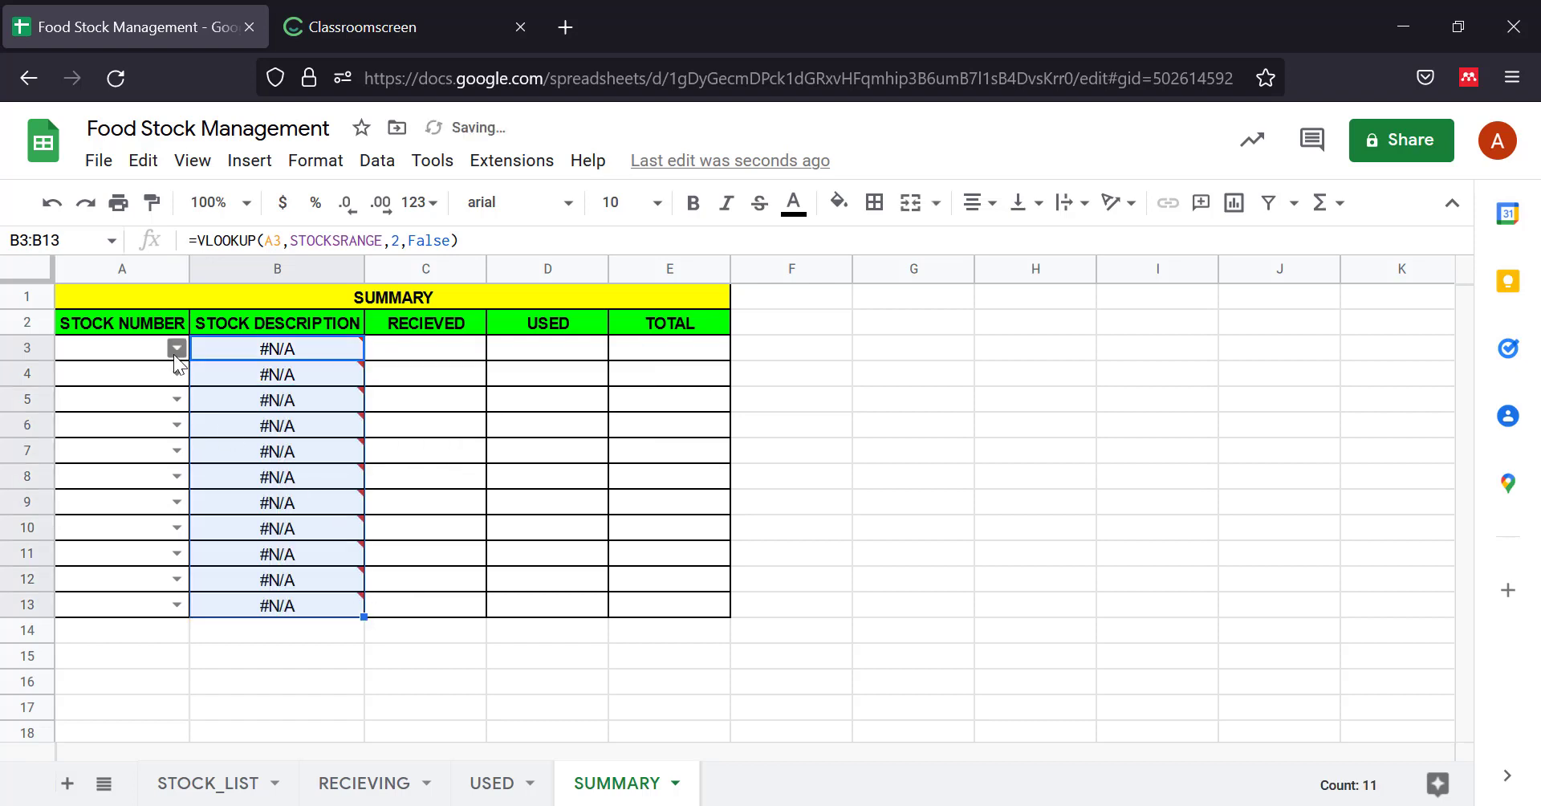
Choose stock numbers STO001, STO002, STO003, STO004 and STO005 in cells A3 to A7 on SUMMARY.
click(176, 347)
click(138, 379)
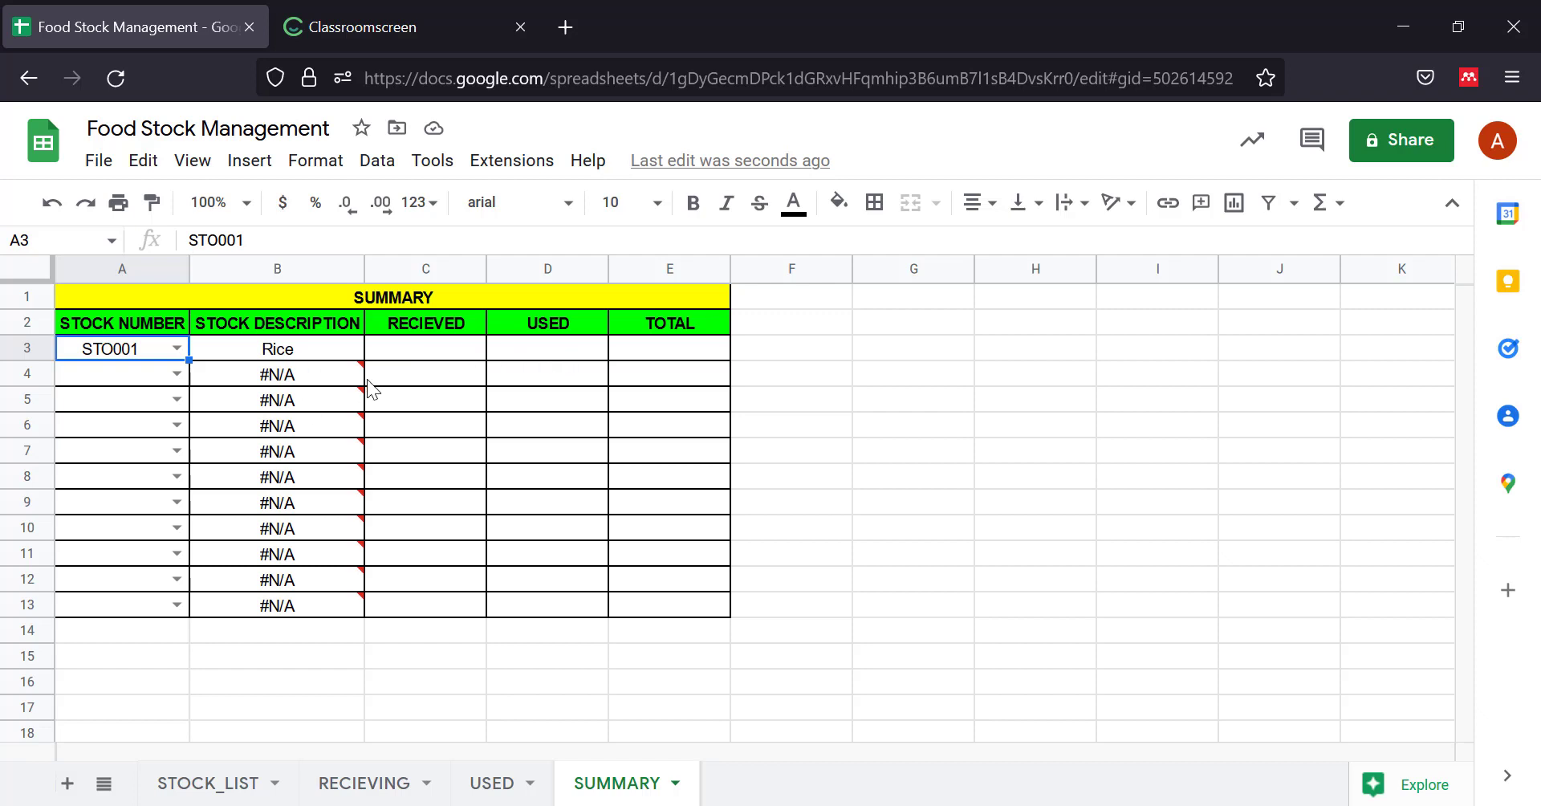
click(176, 373)
click(127, 437)
click(177, 399)
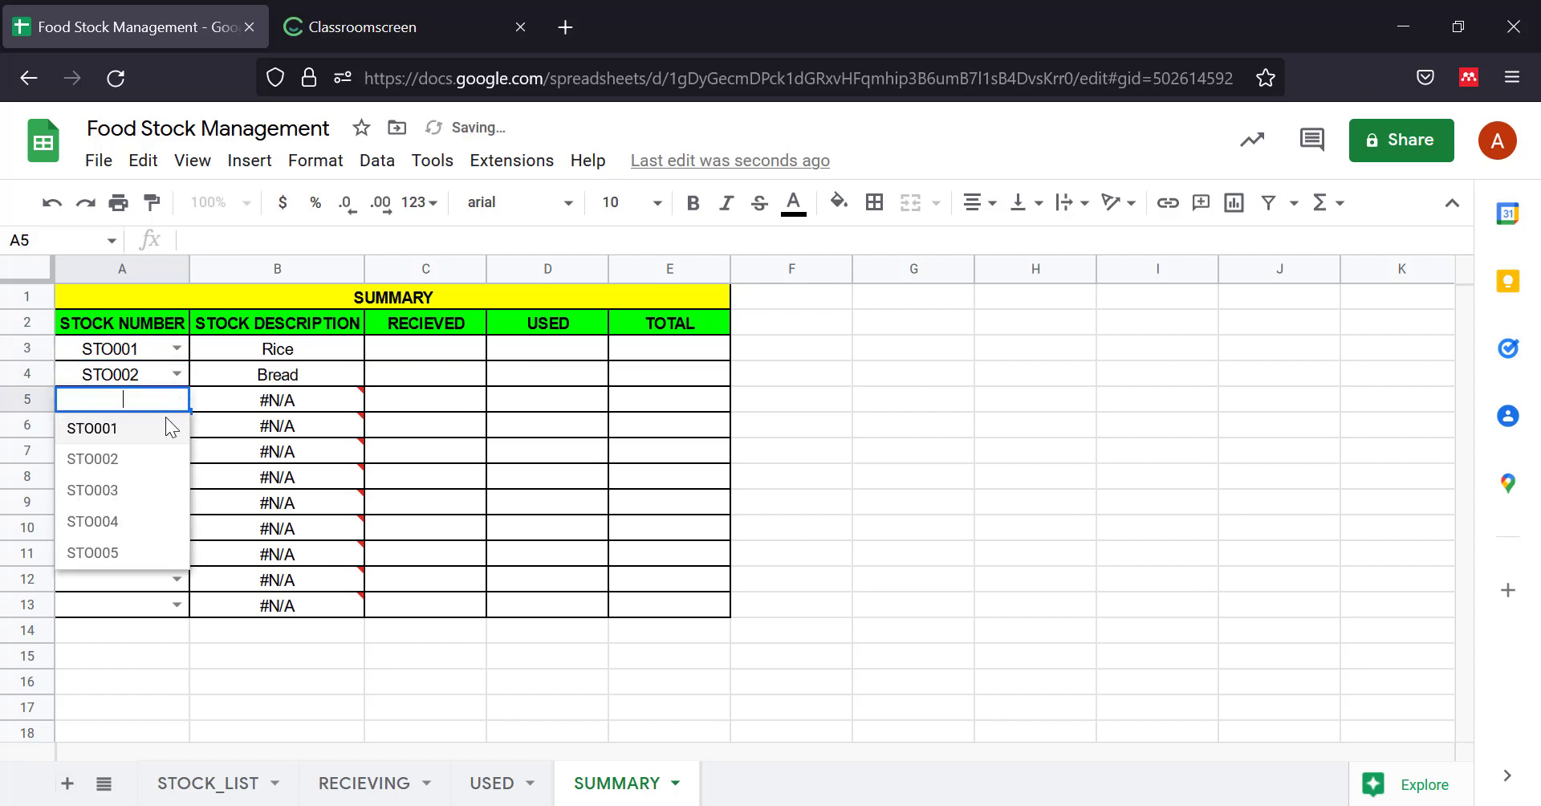
click(138, 491)
click(176, 425)
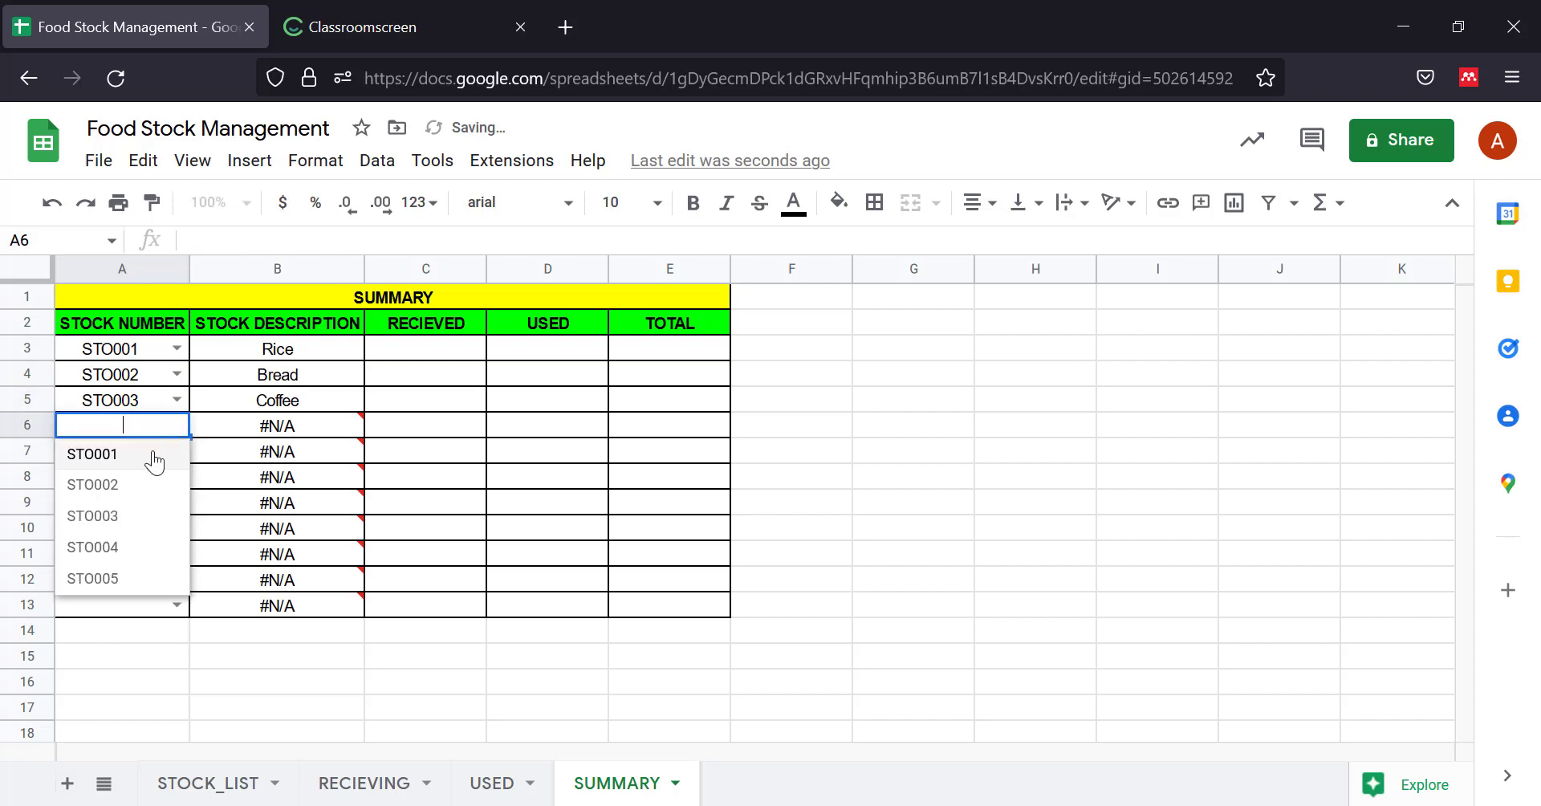
click(116, 547)
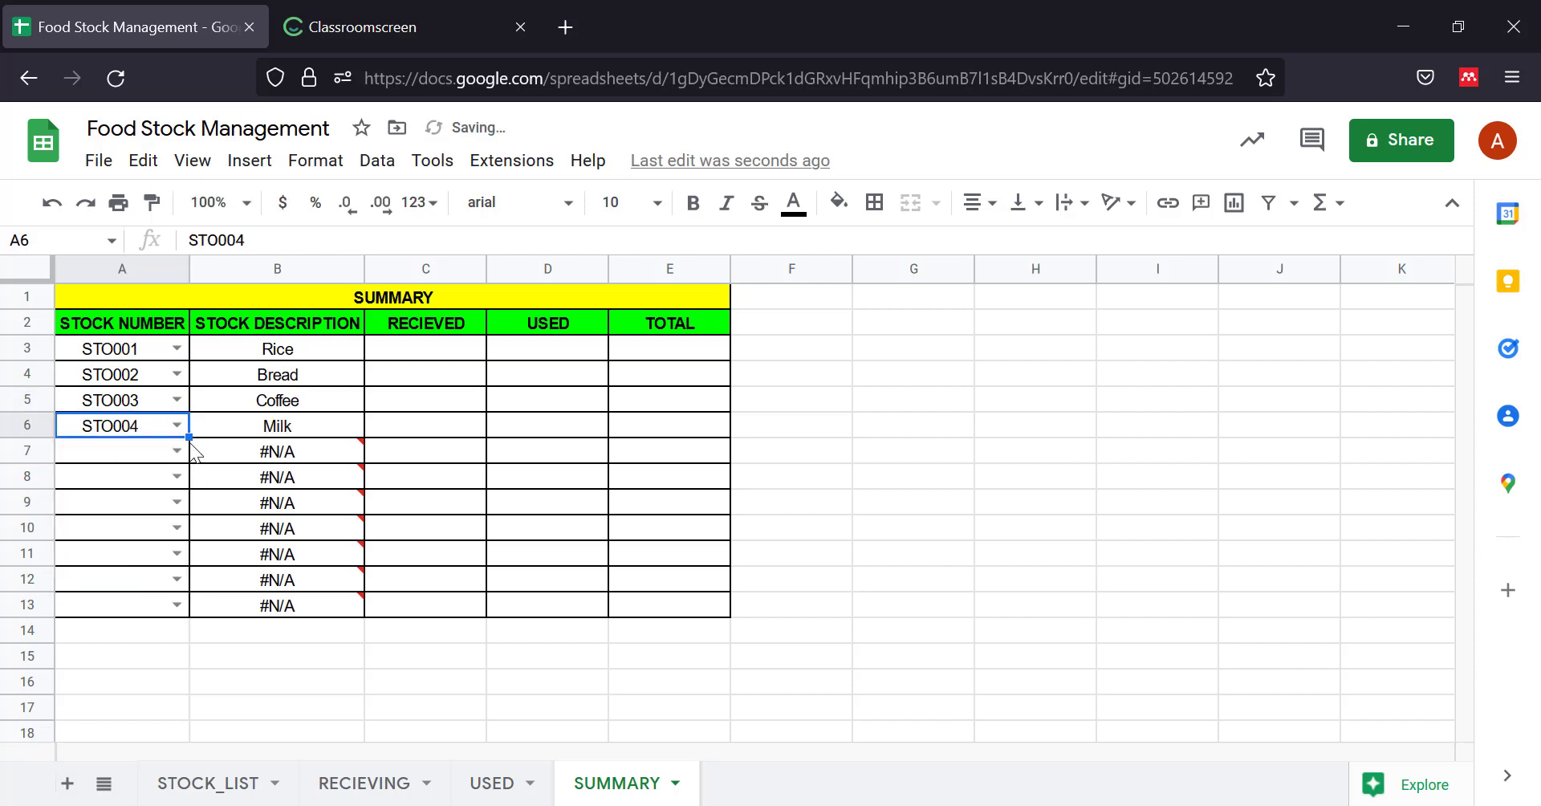
click(177, 453)
click(120, 604)
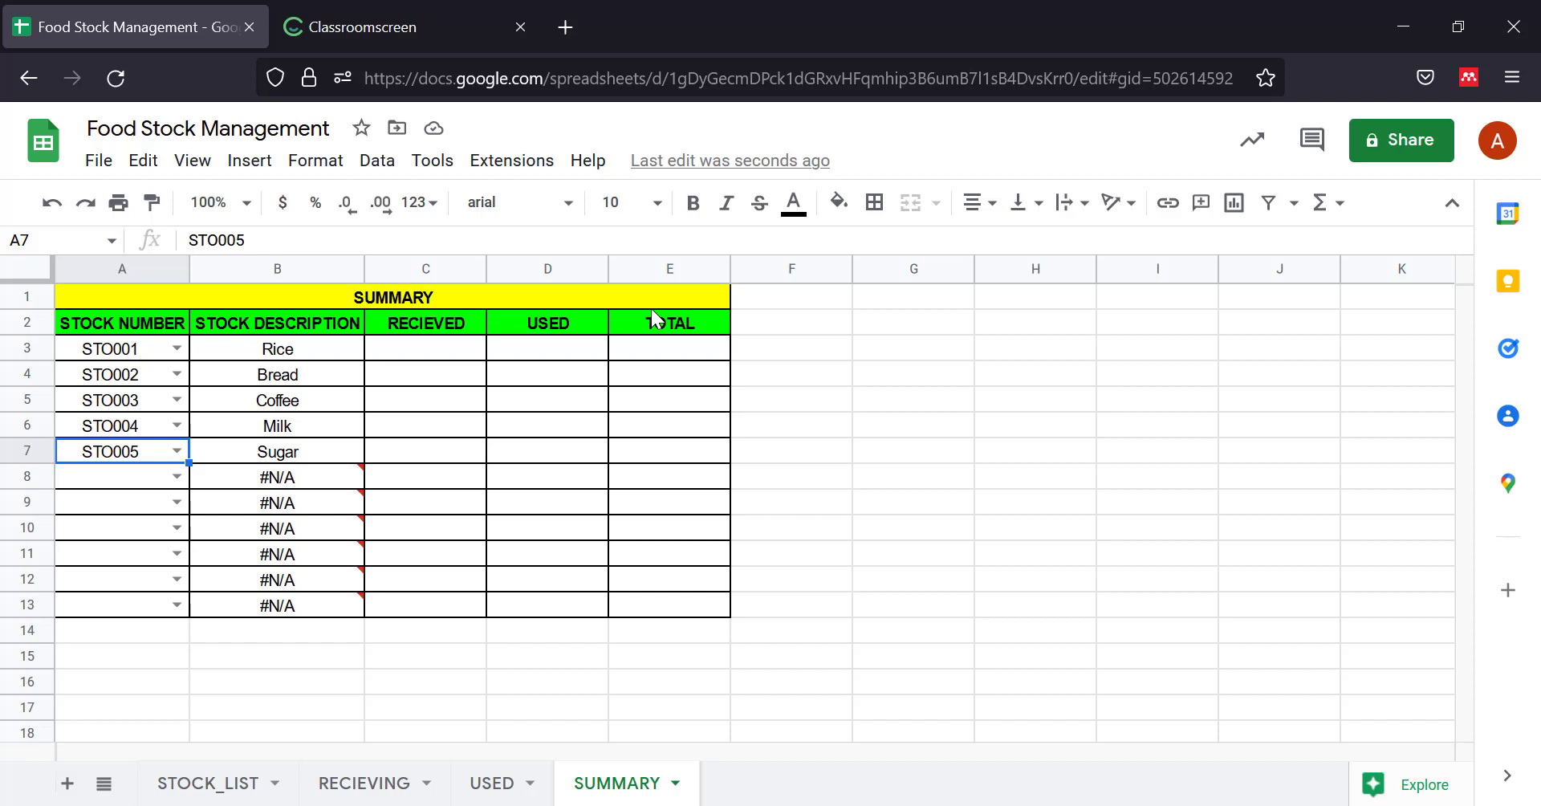
Start a SUMIF formula in C3 on SUMMARY with RECIEVING!C3:C13 as its range.
click(432, 347)
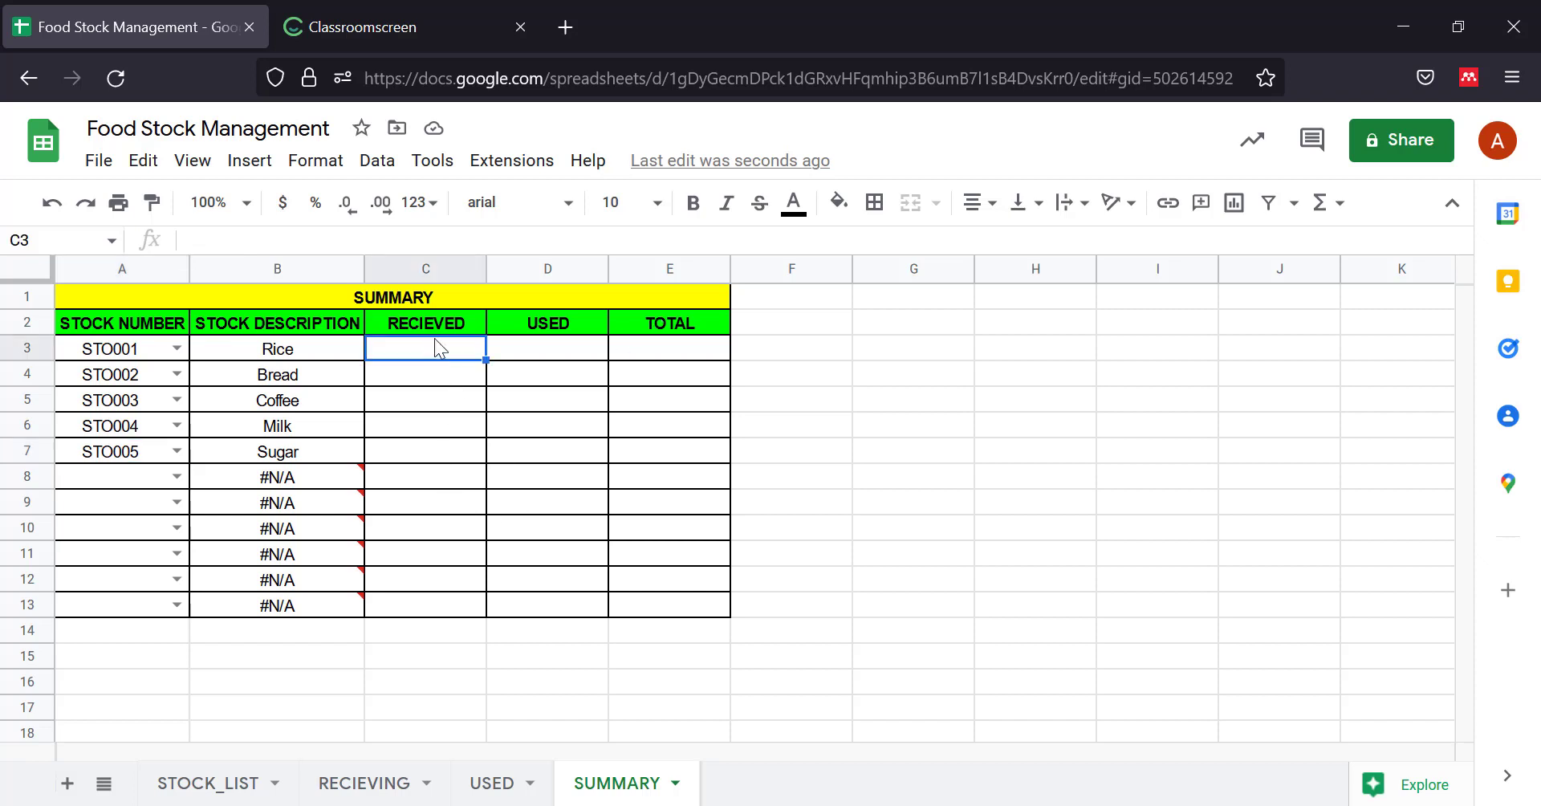
text(=s)
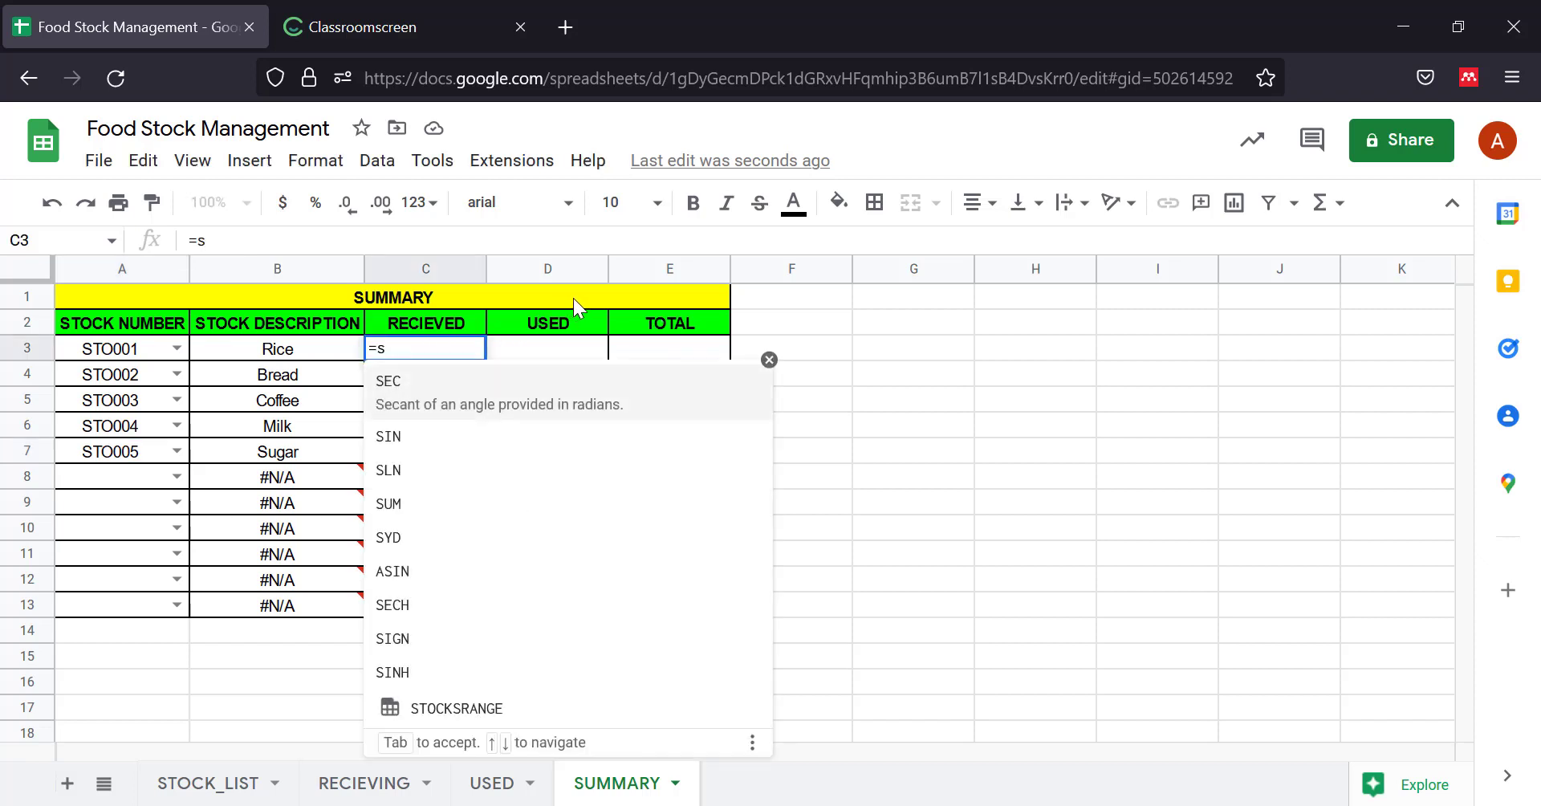
text(umif)
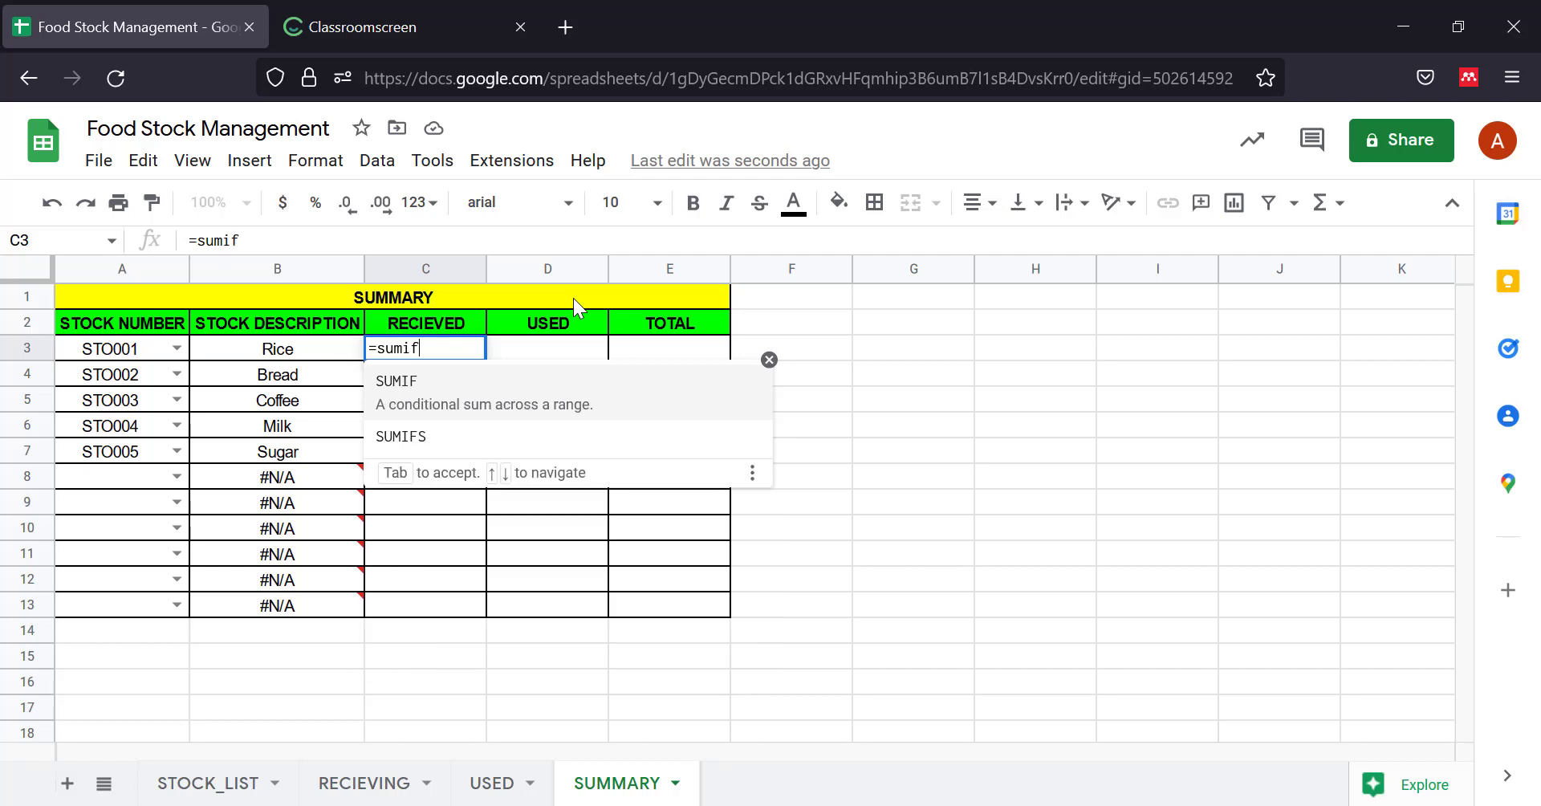
click(469, 418)
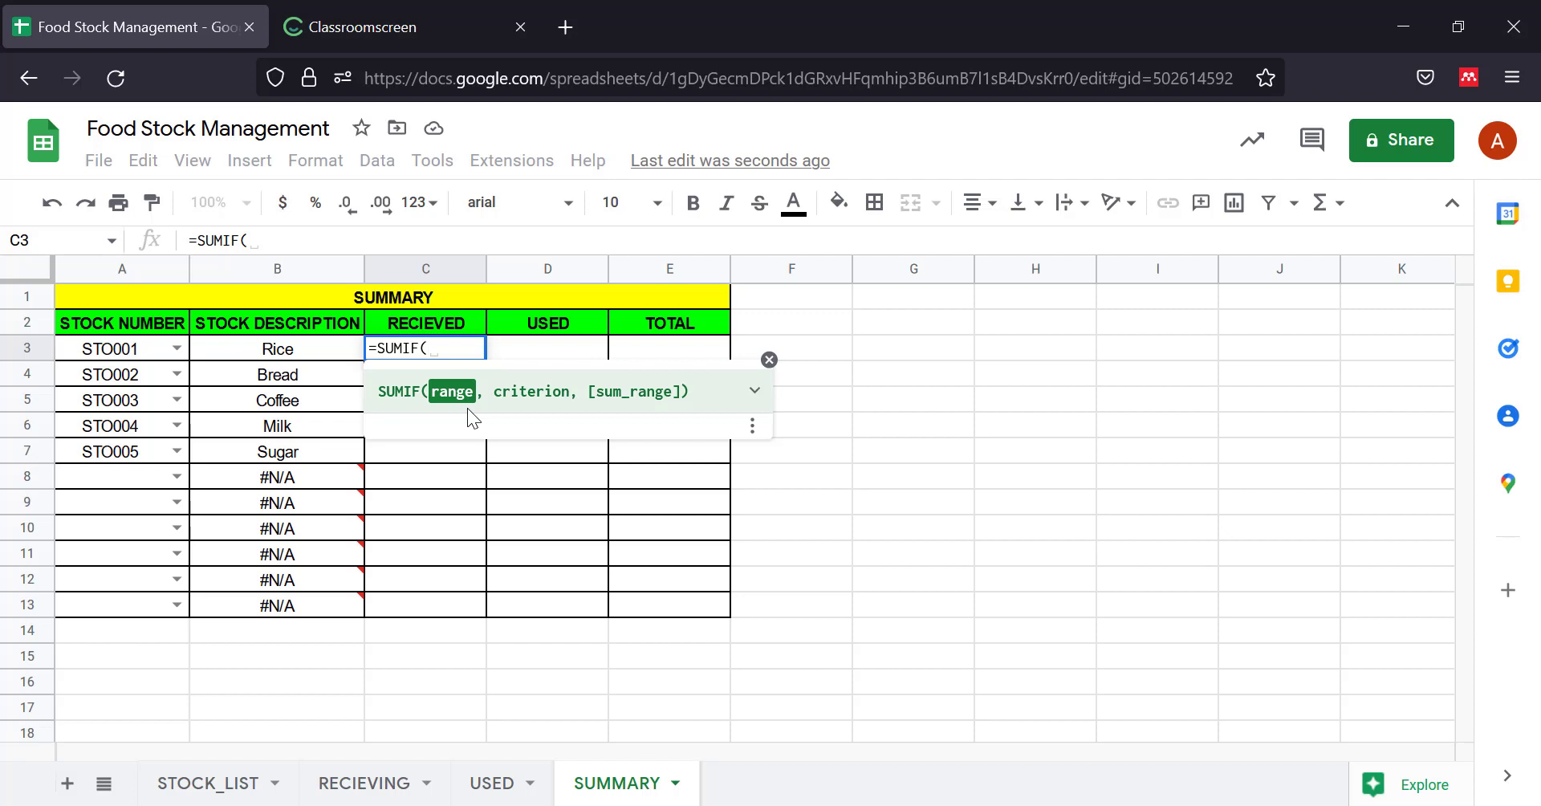
click(347, 787)
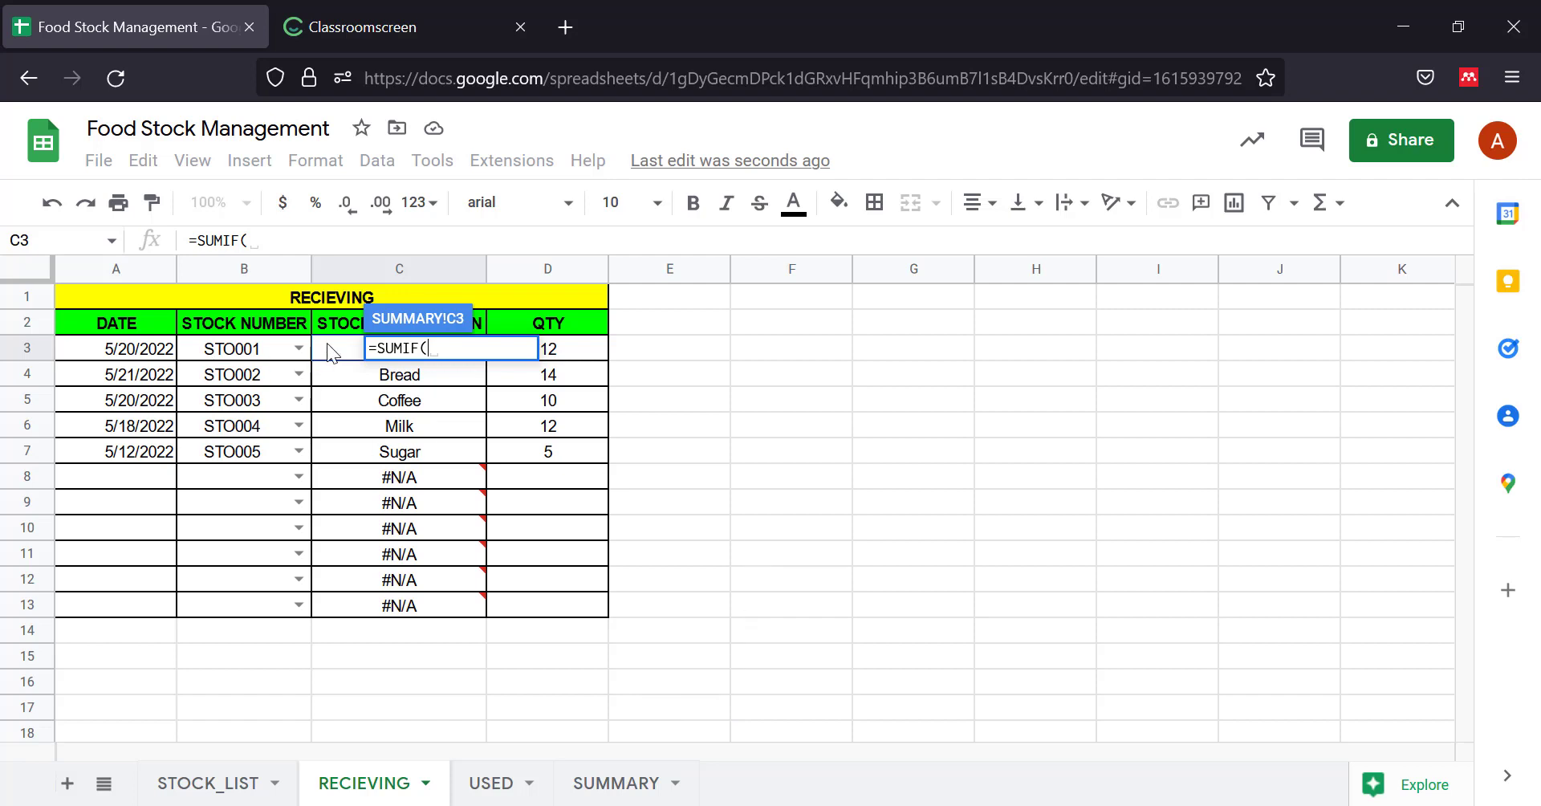
drag(333, 348, 344, 616)
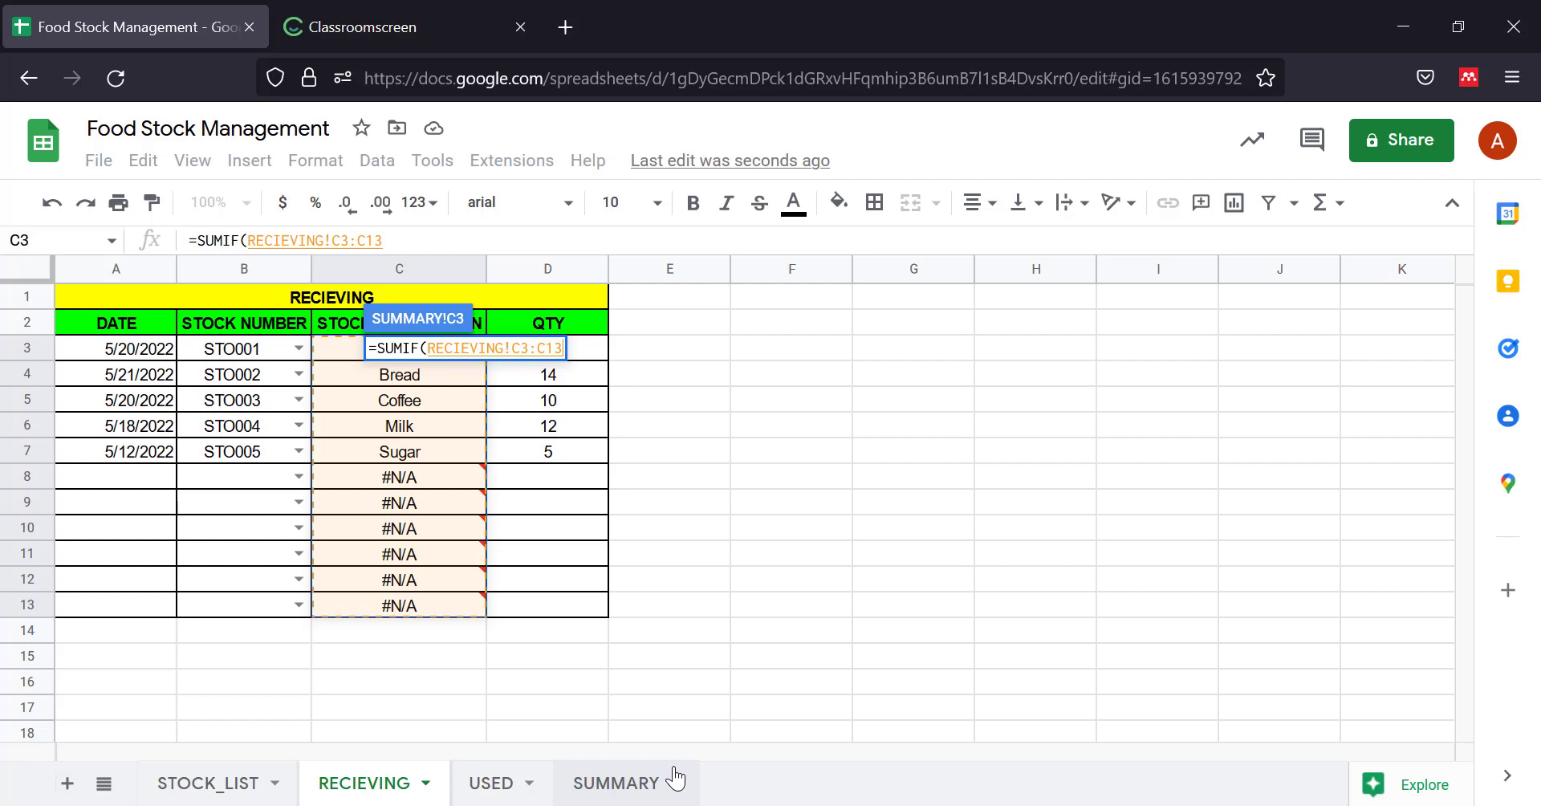
text(,)
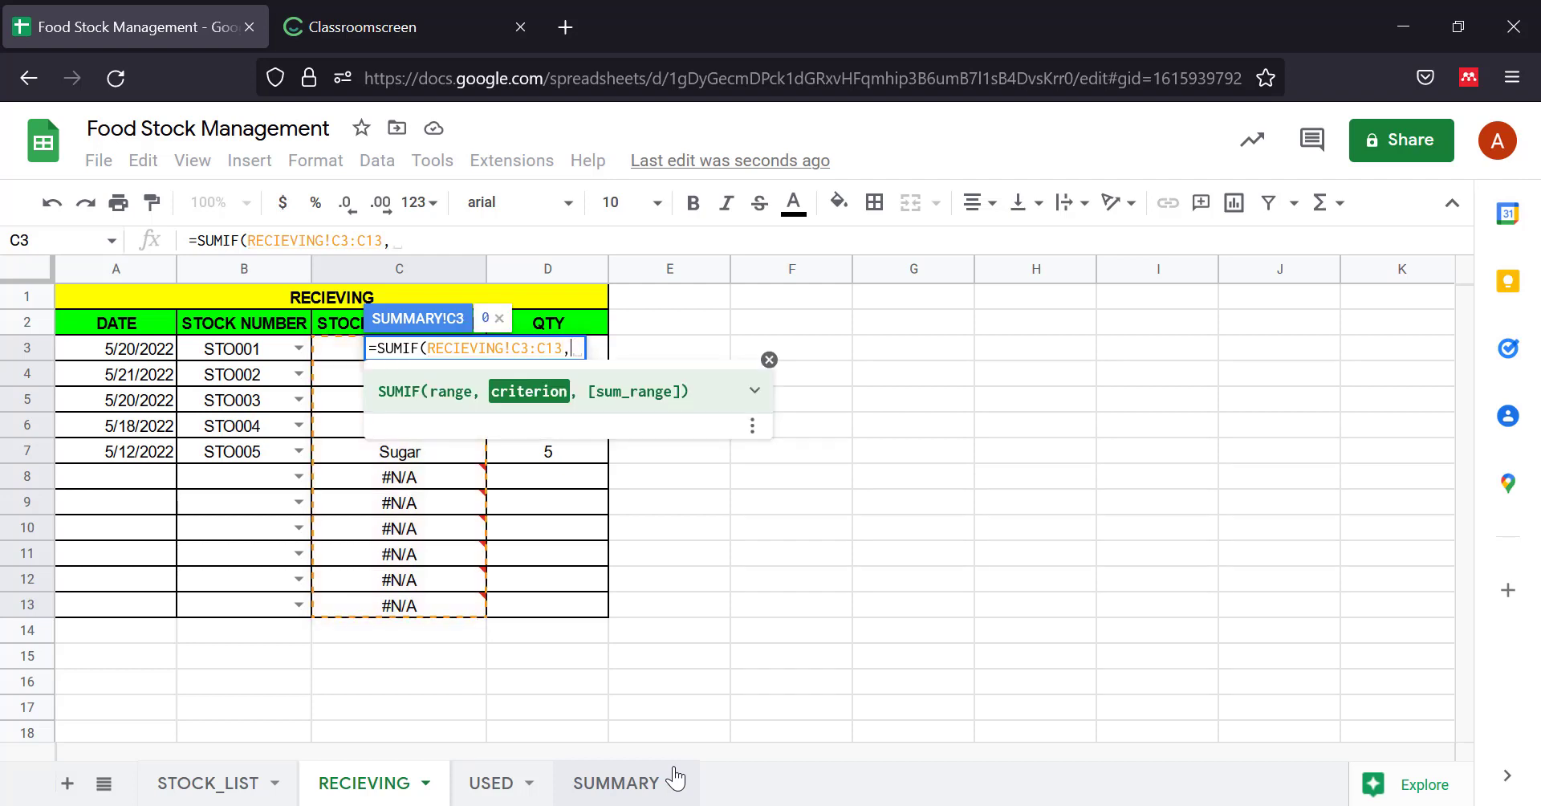
click(329, 354)
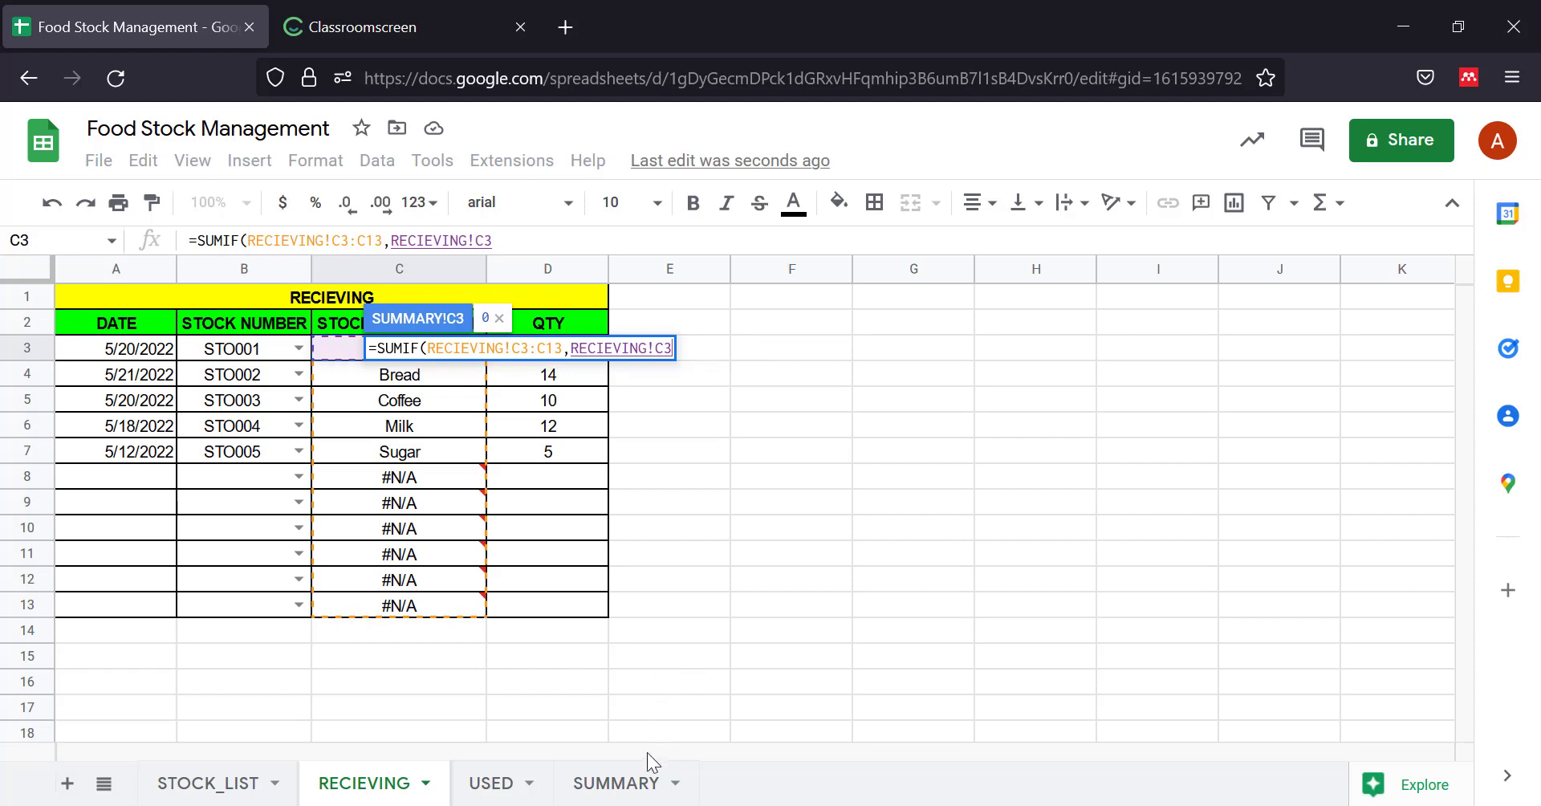
click(626, 780)
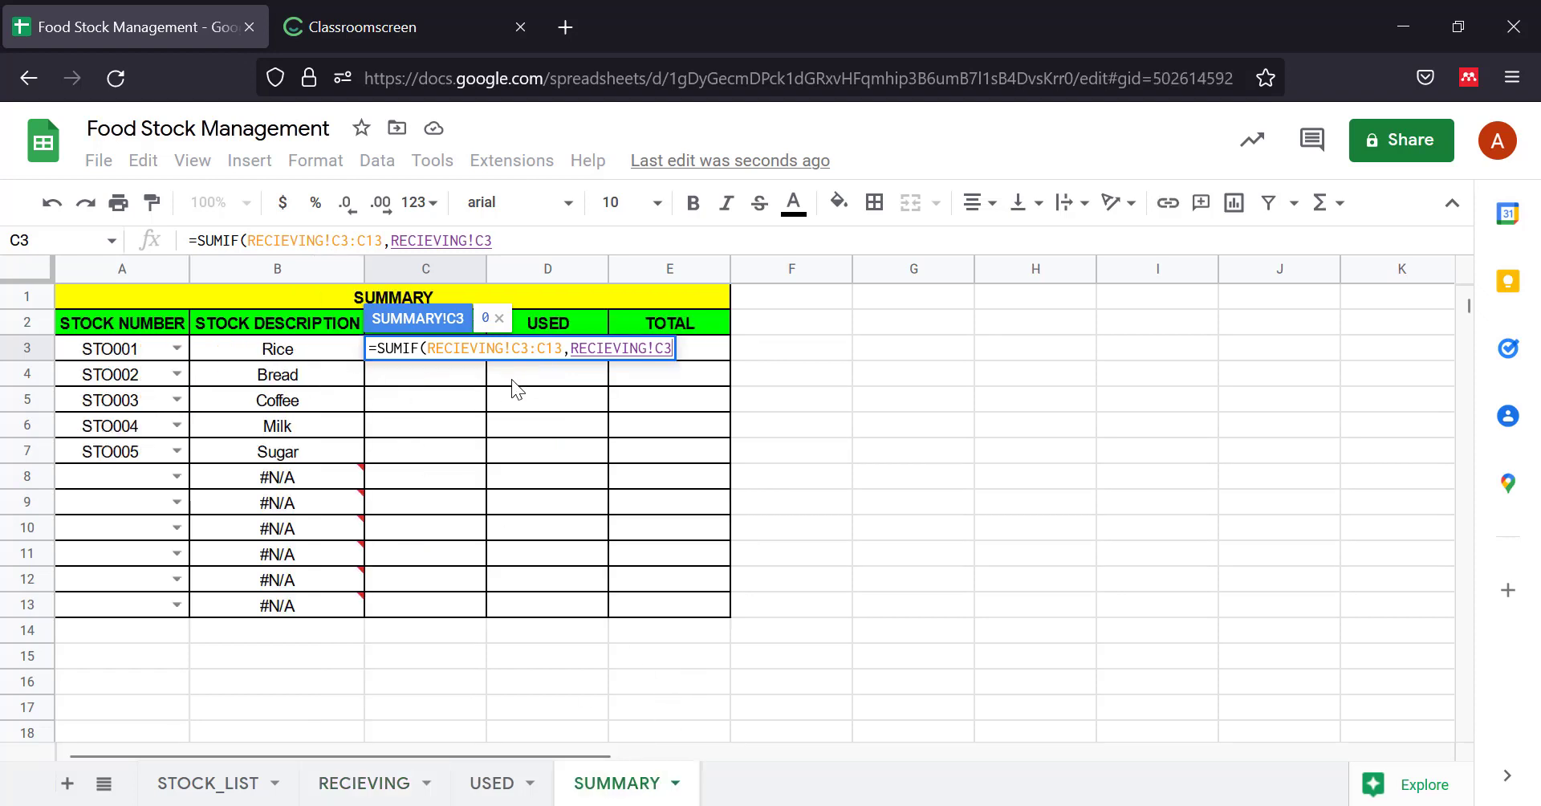
key(BackSpace)
key(BackSpace)
key(BackSpace)
key(BackSpace)
key(BackSpace)
key(BackSpace)
key(BackSpace)
key(BackSpace)
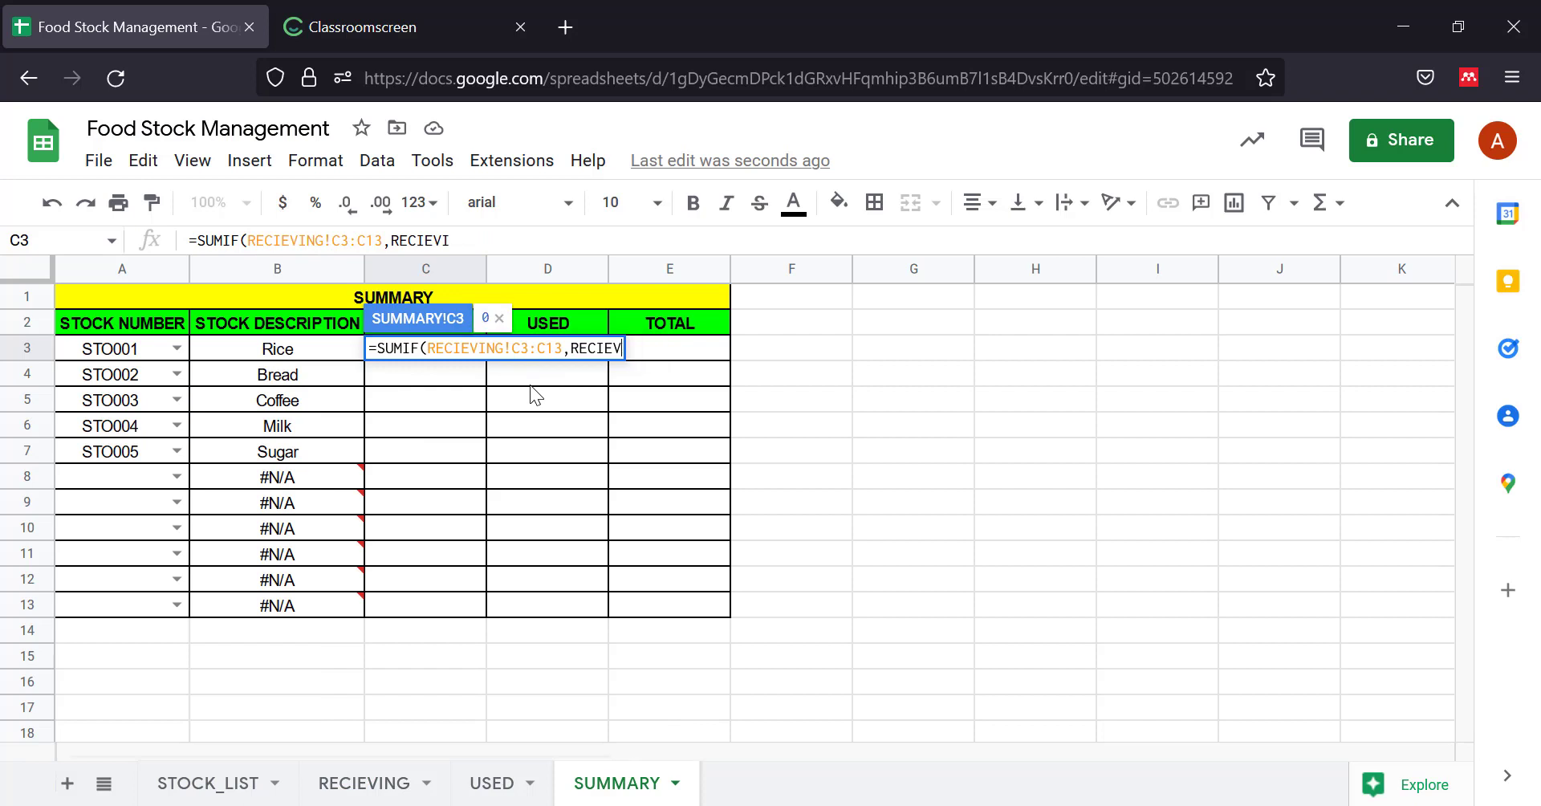
key(BackSpace)
key(BackSpace)
key(BackSpace)
key(BackSpace)
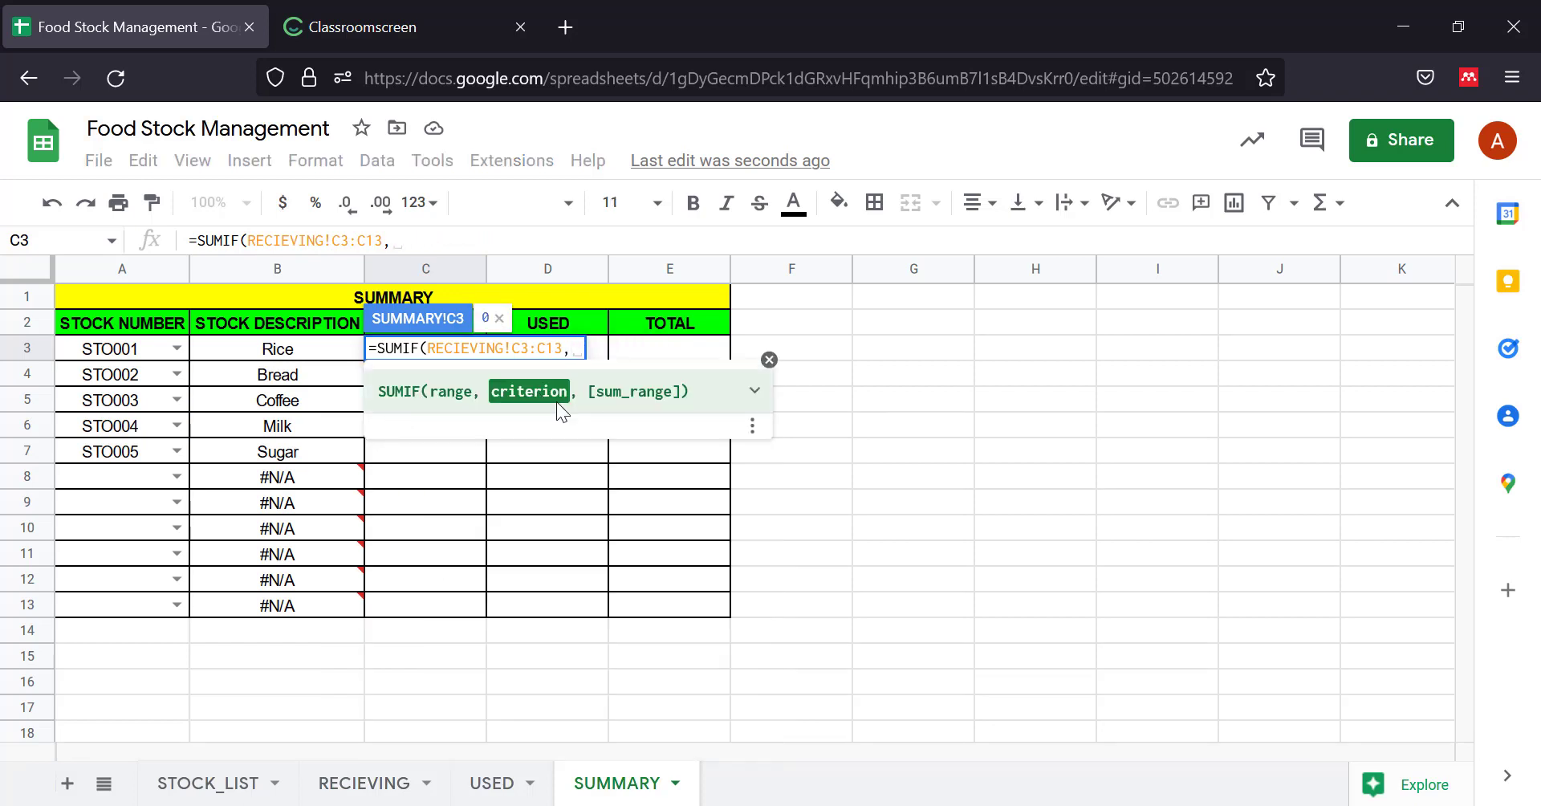
Complete the SUMIF in C3 with B3 on SUMMARY as the criterion and RECIEVING!D3:D13 as the sum range.
click(324, 354)
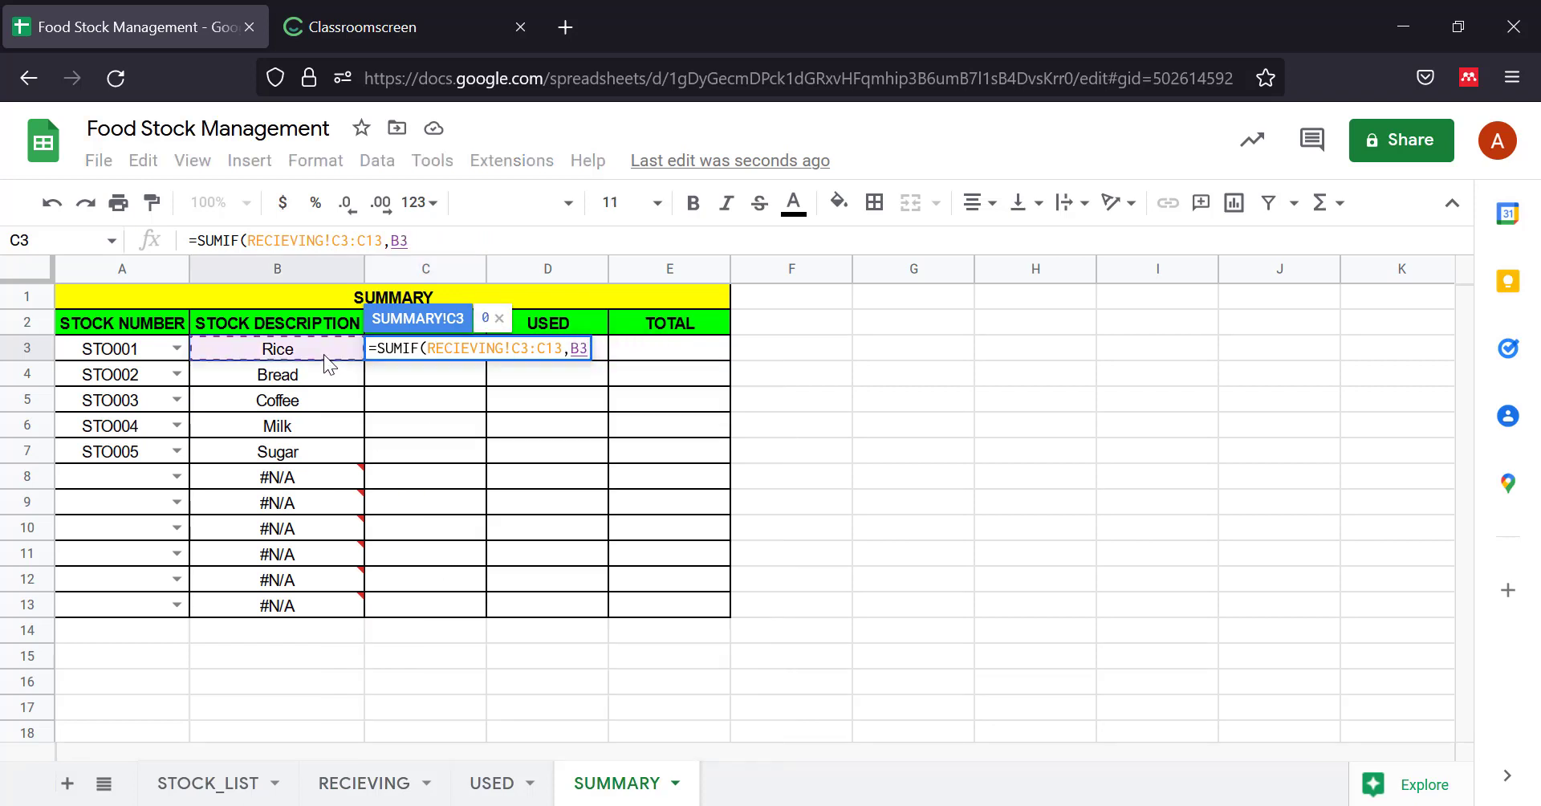
text(,)
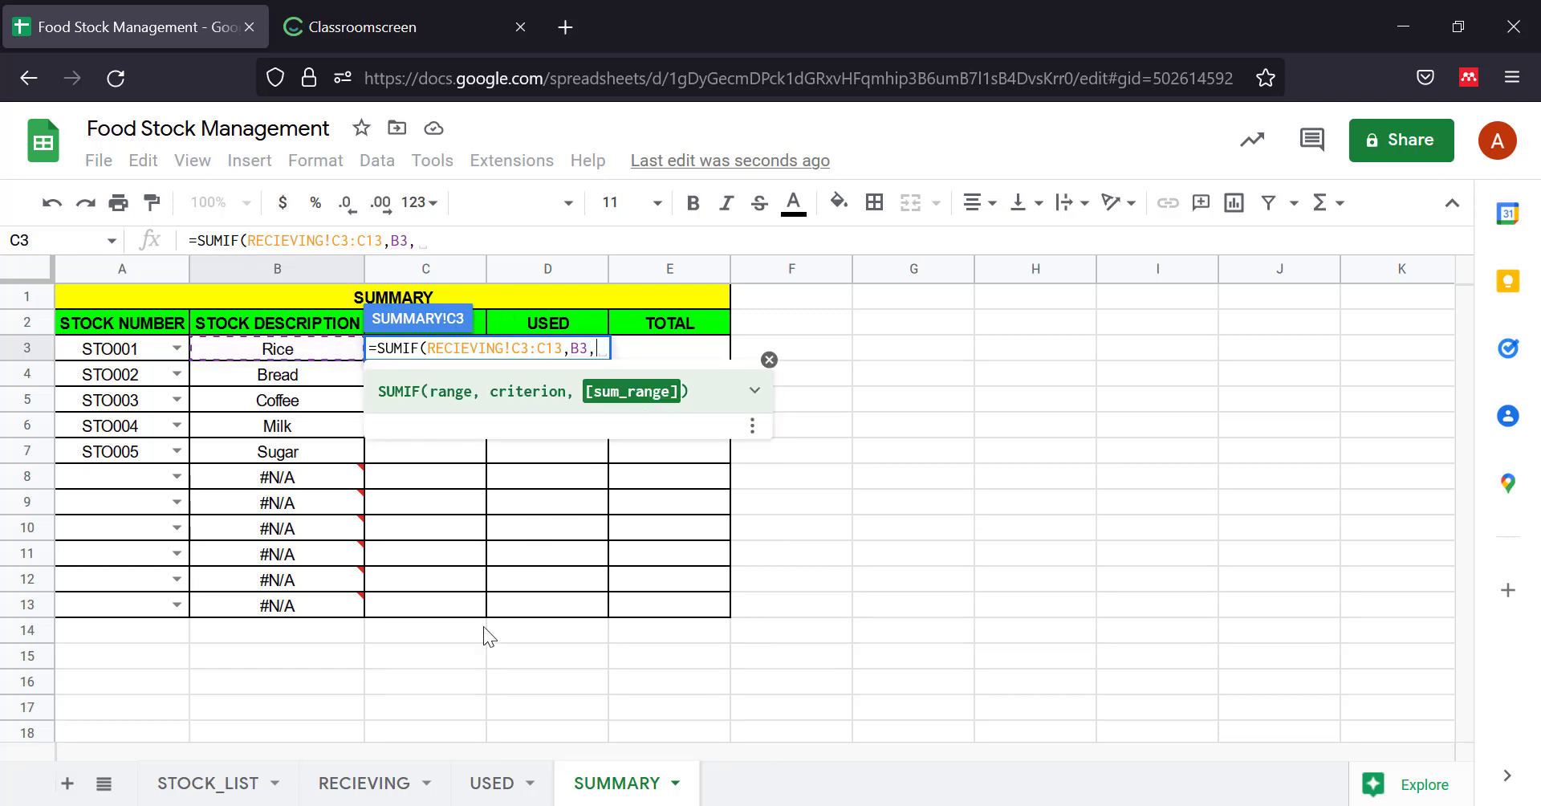
click(388, 784)
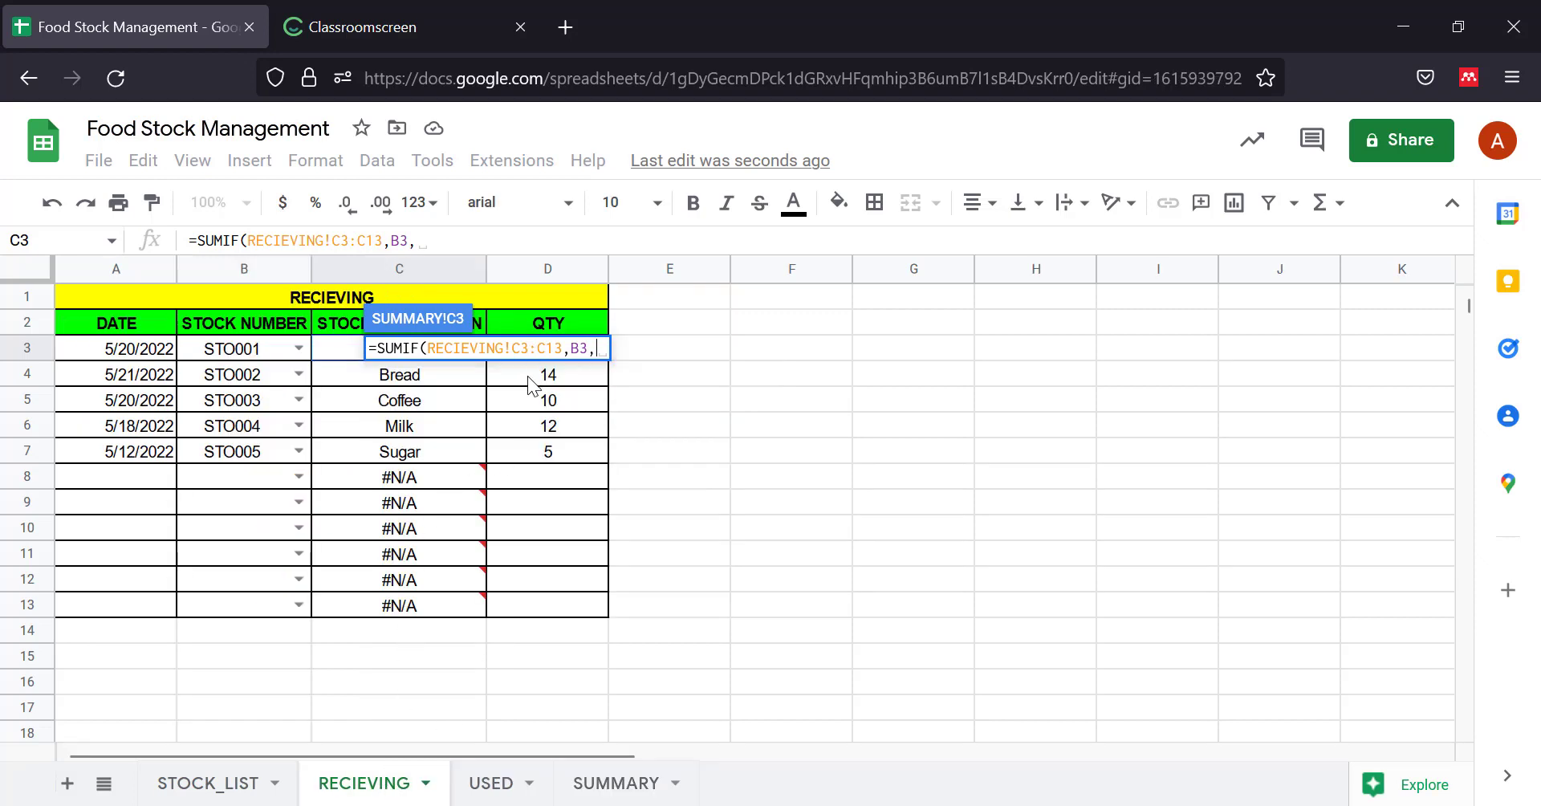
drag(542, 610, 500, 359)
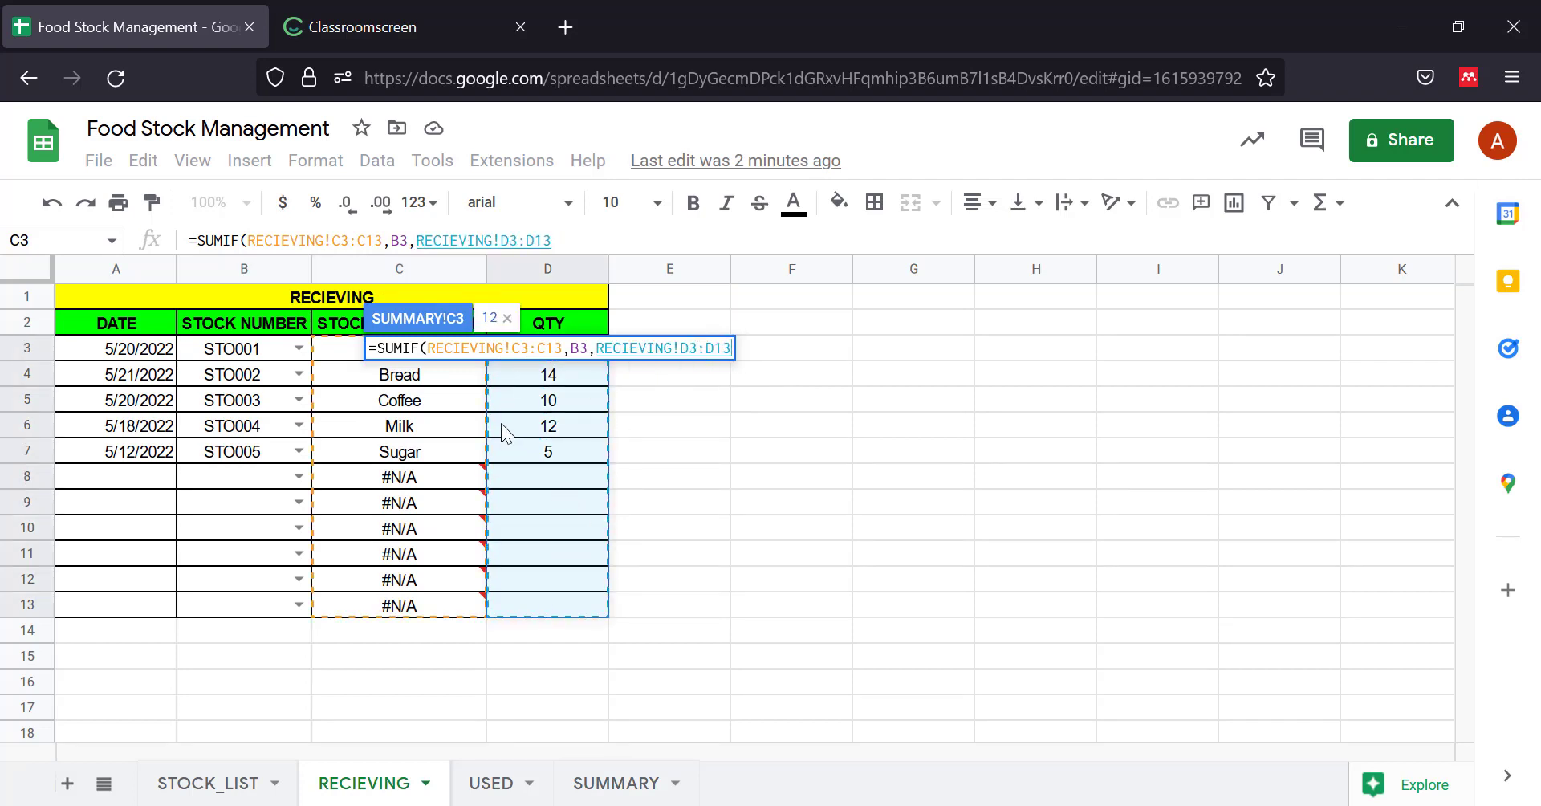
click(611, 782)
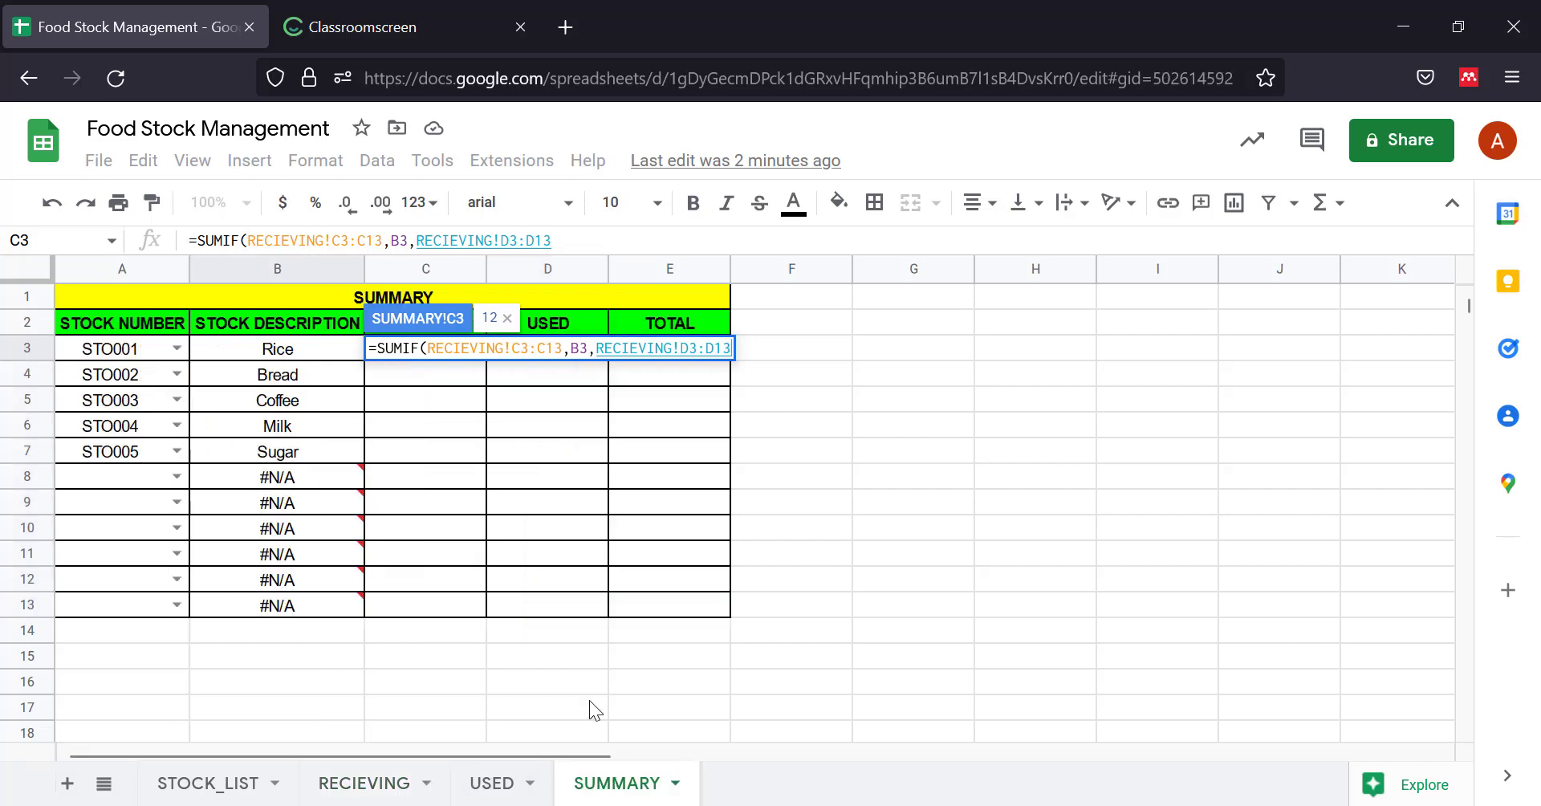
key(Return)
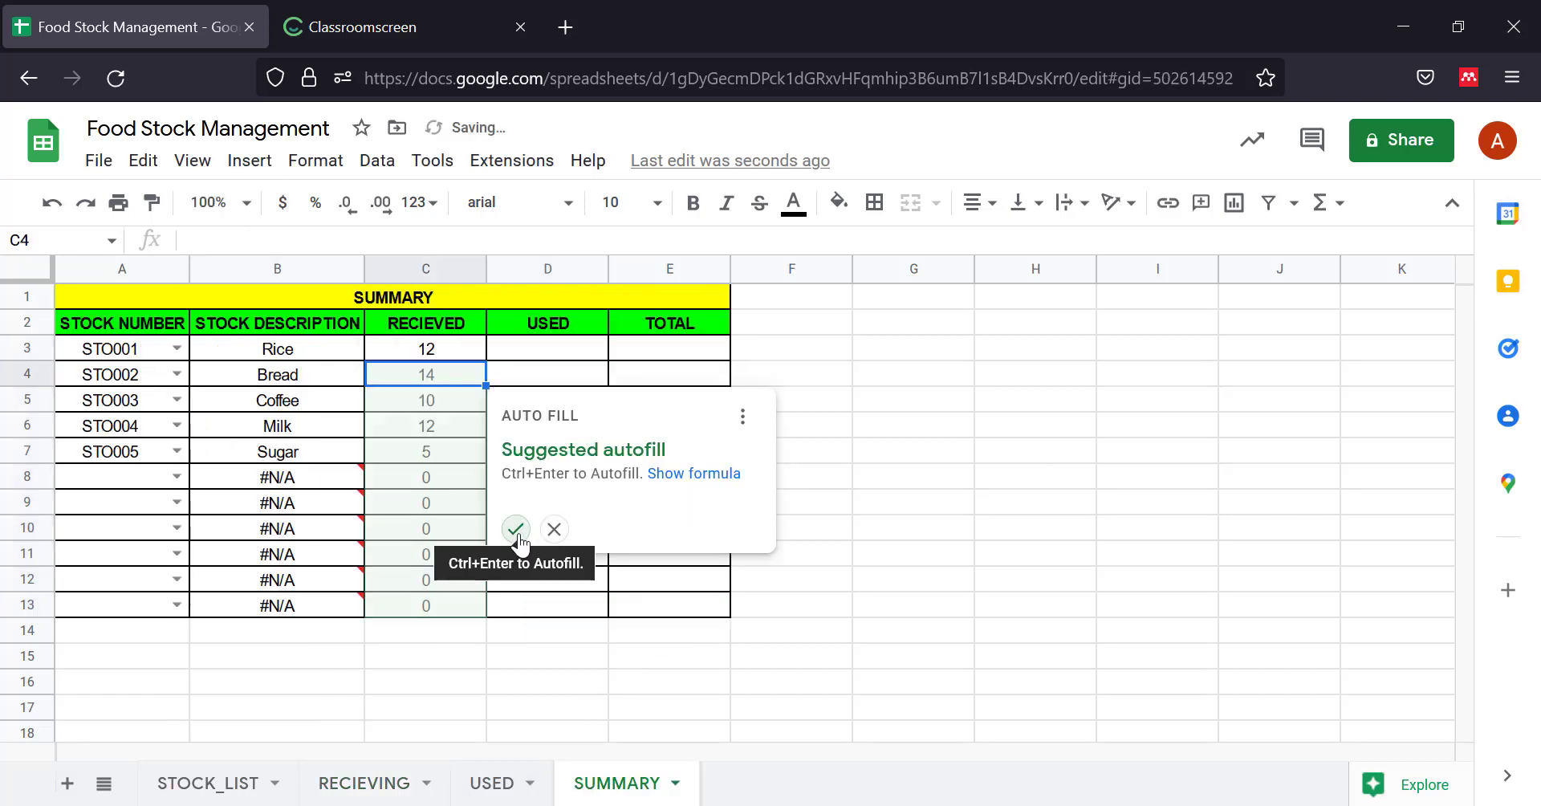
Accept the suggested autofill of the received formula down to C13 and compare the totals with the quantities on RECIEVING.
click(516, 529)
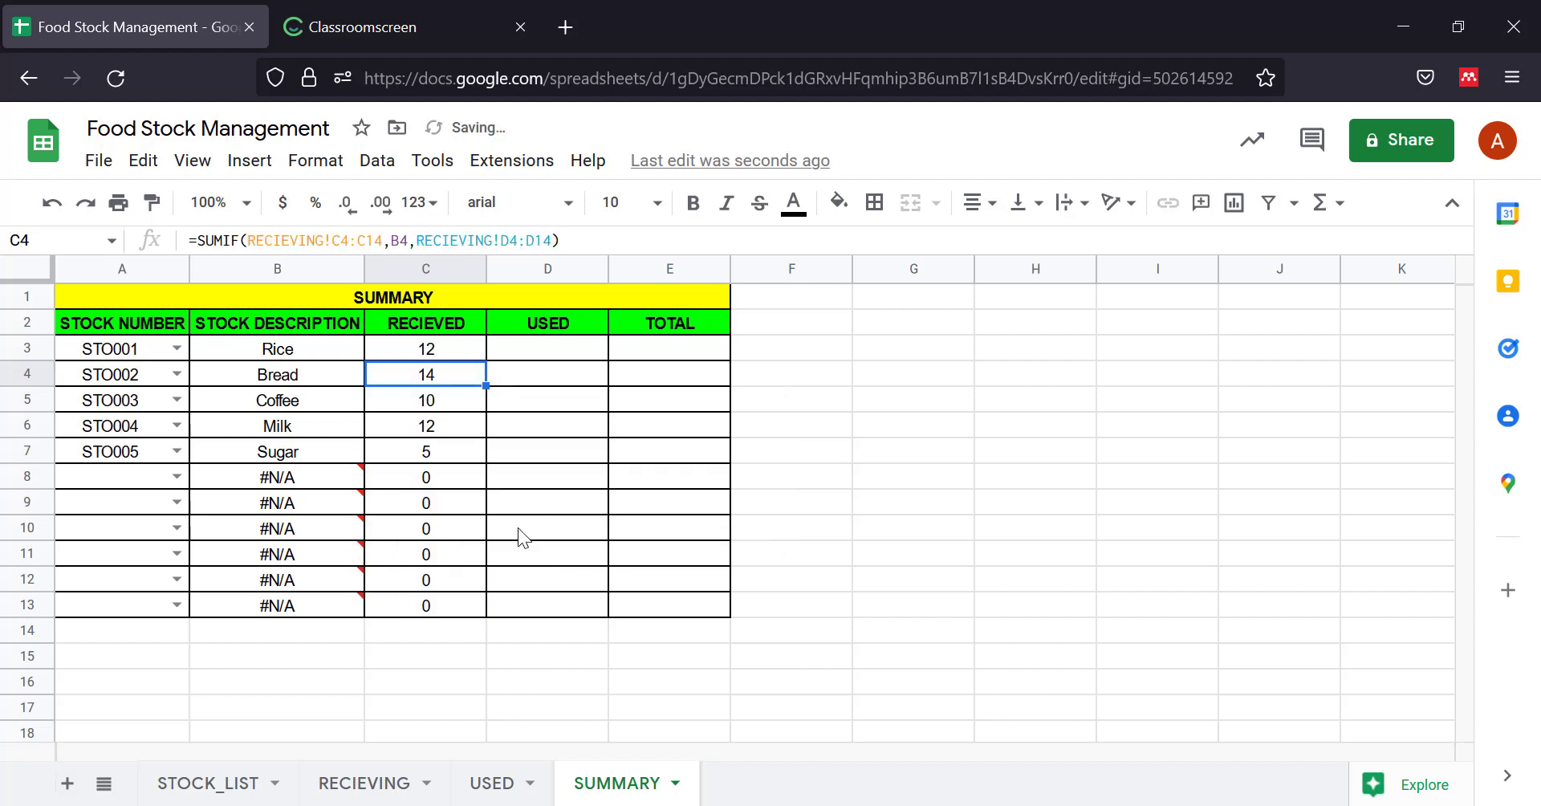
click(433, 355)
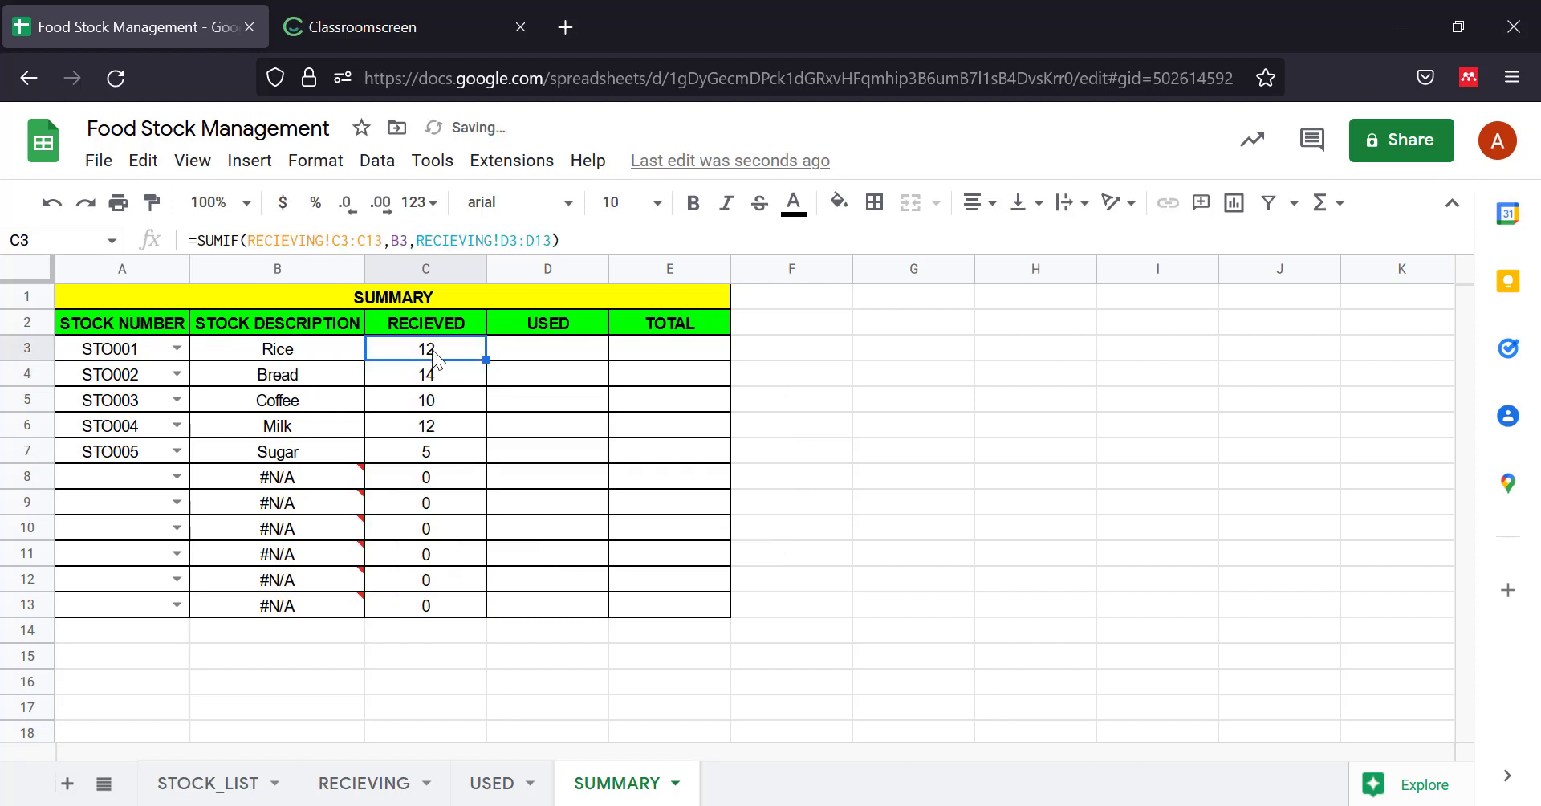
click(397, 789)
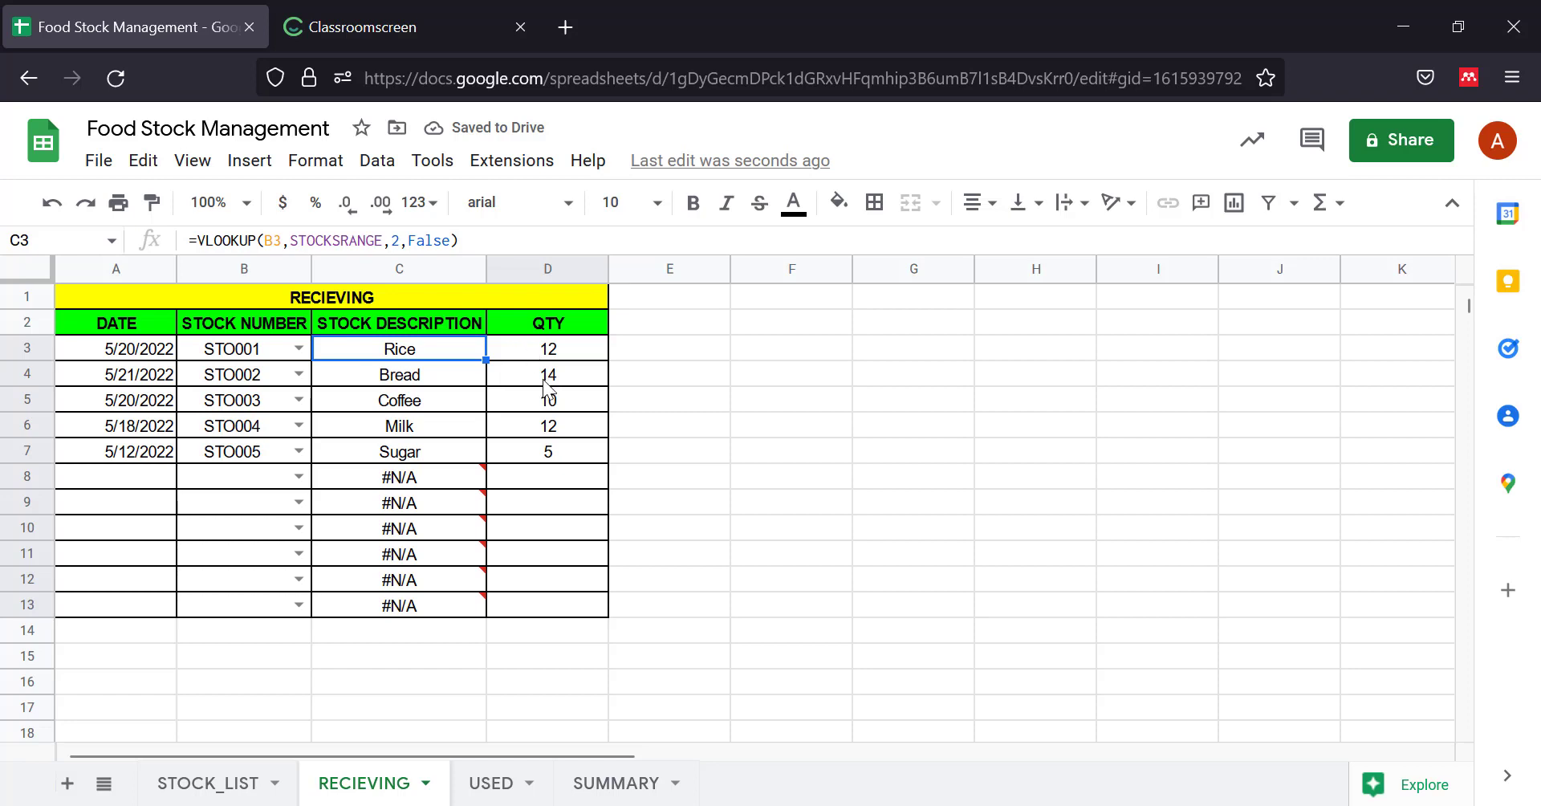
click(617, 785)
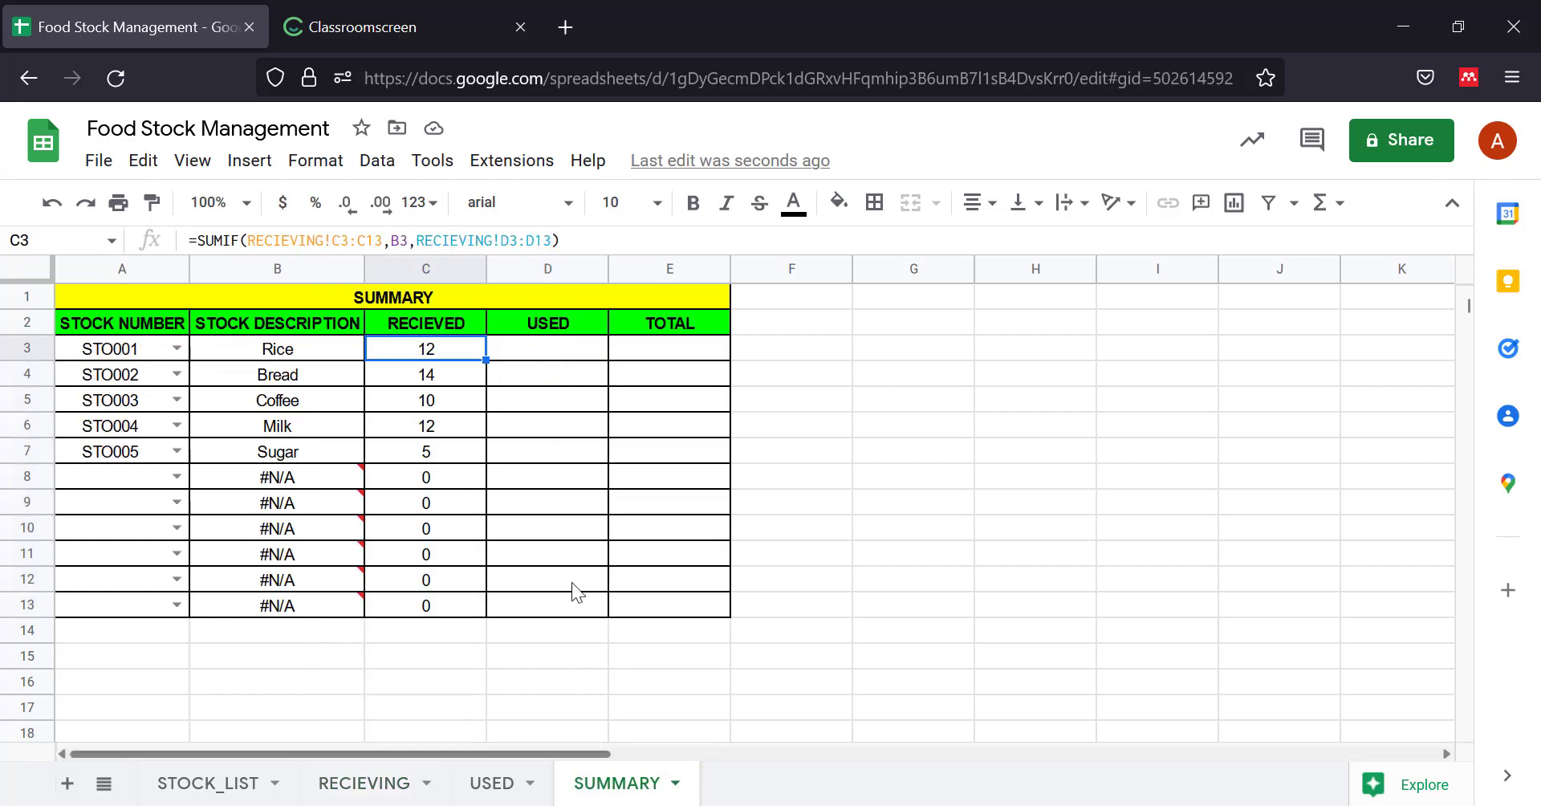
Start a SUMIF formula in D3 on SUMMARY with USED!C3:C14 as its range.
click(528, 353)
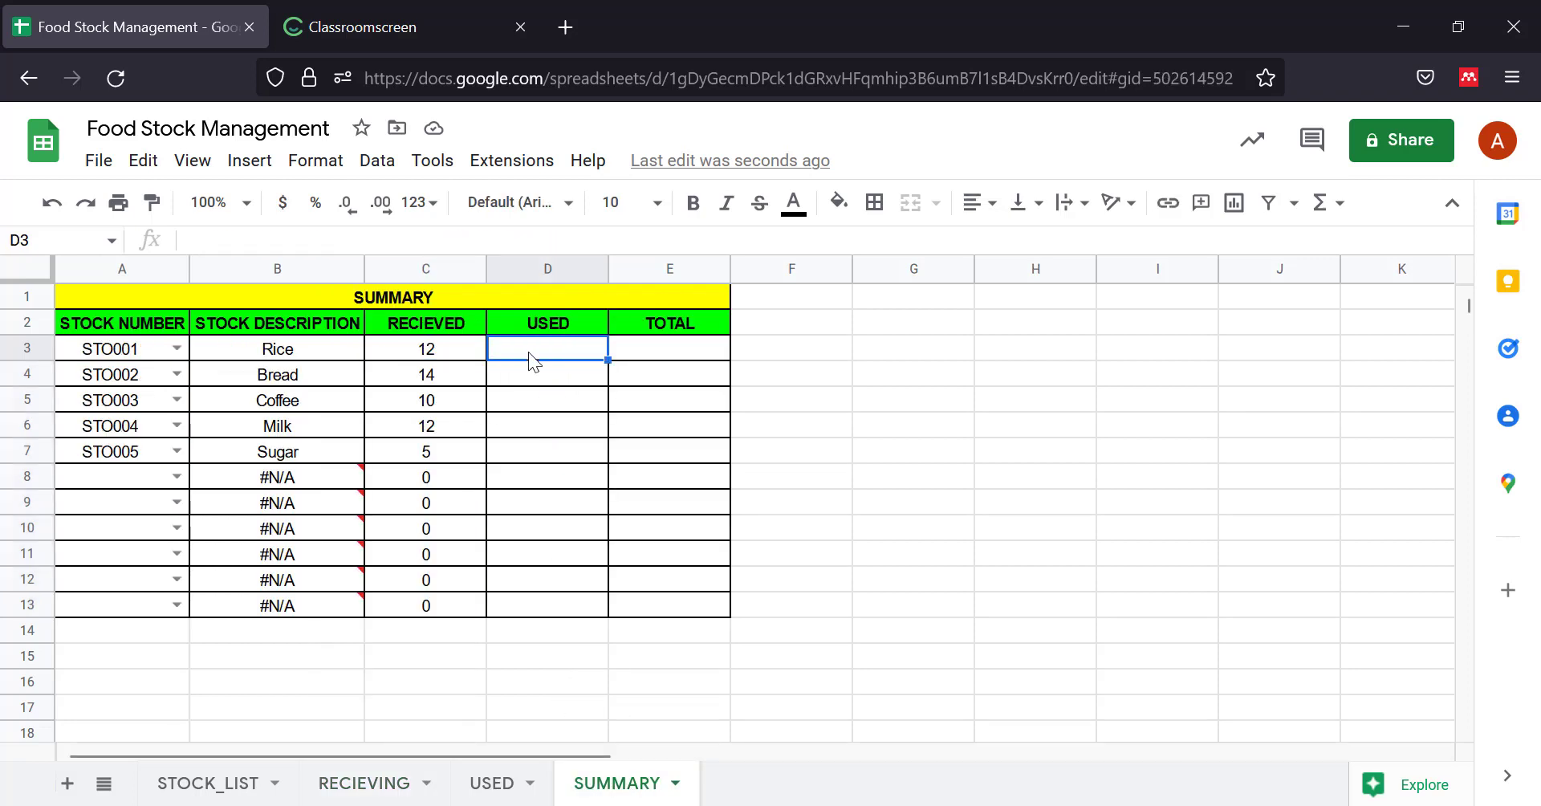
text(=)
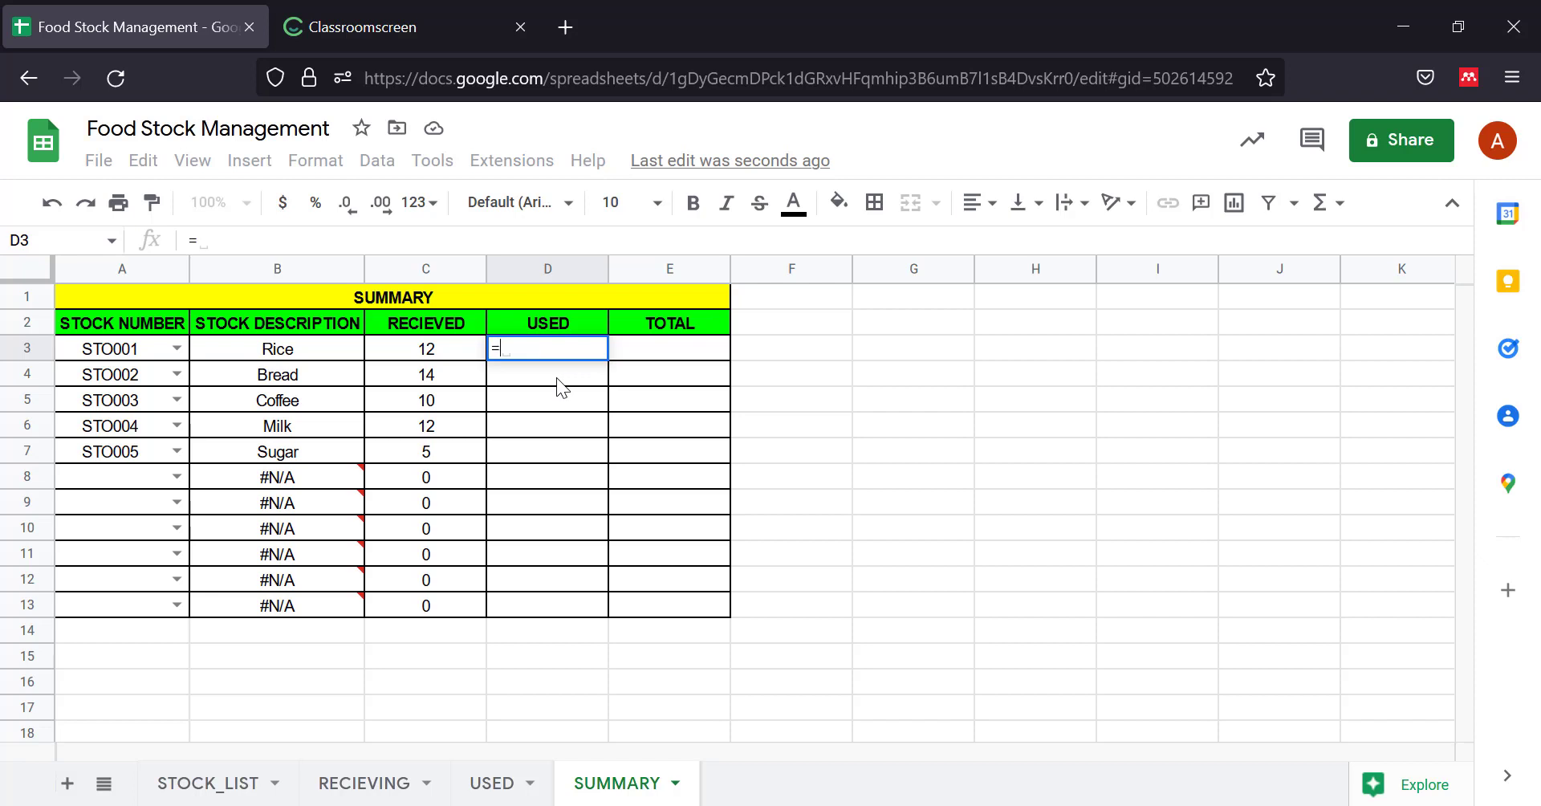
text(sum)
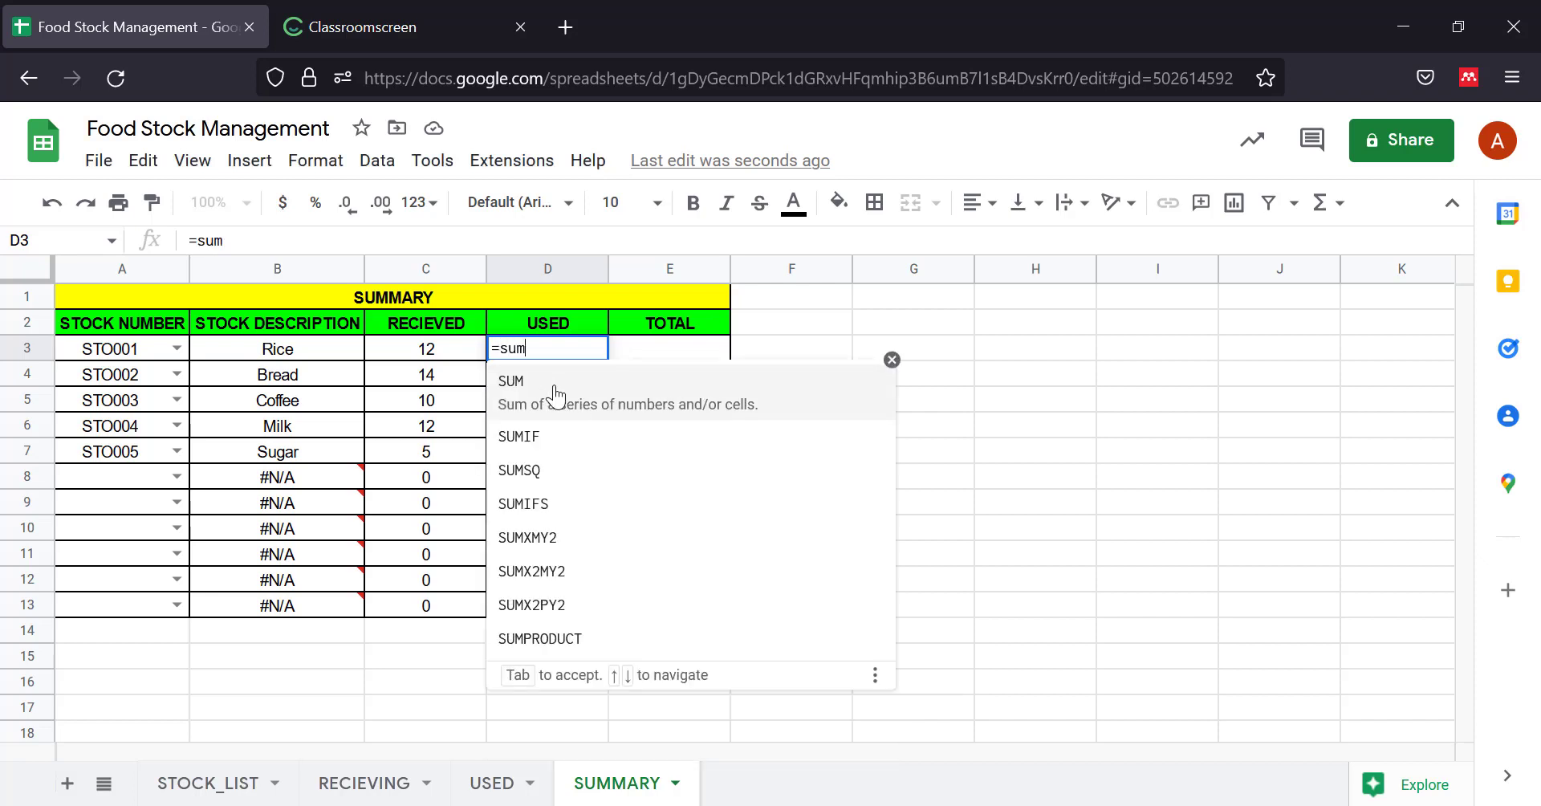
click(553, 437)
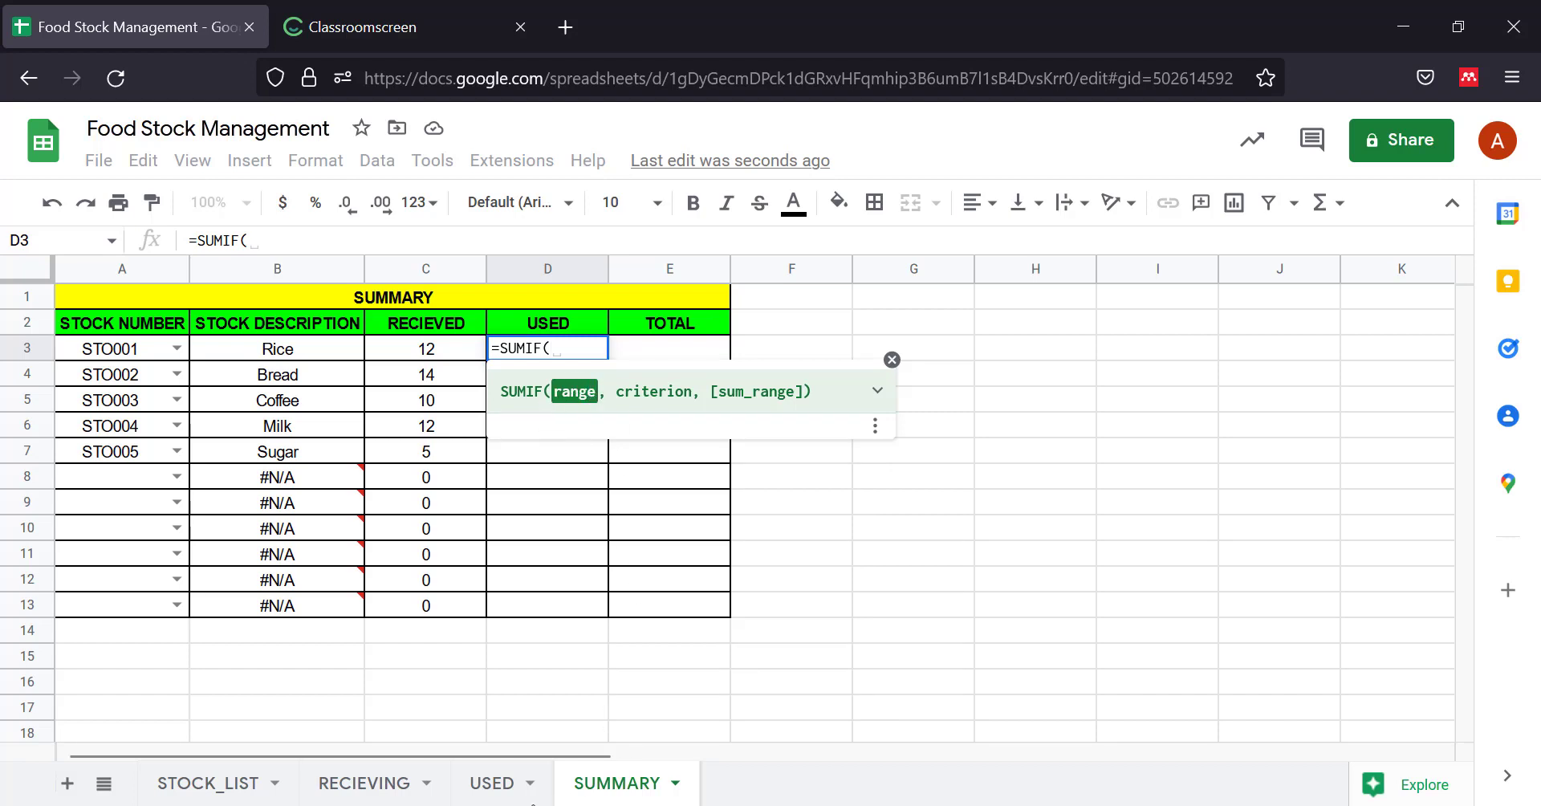
click(493, 783)
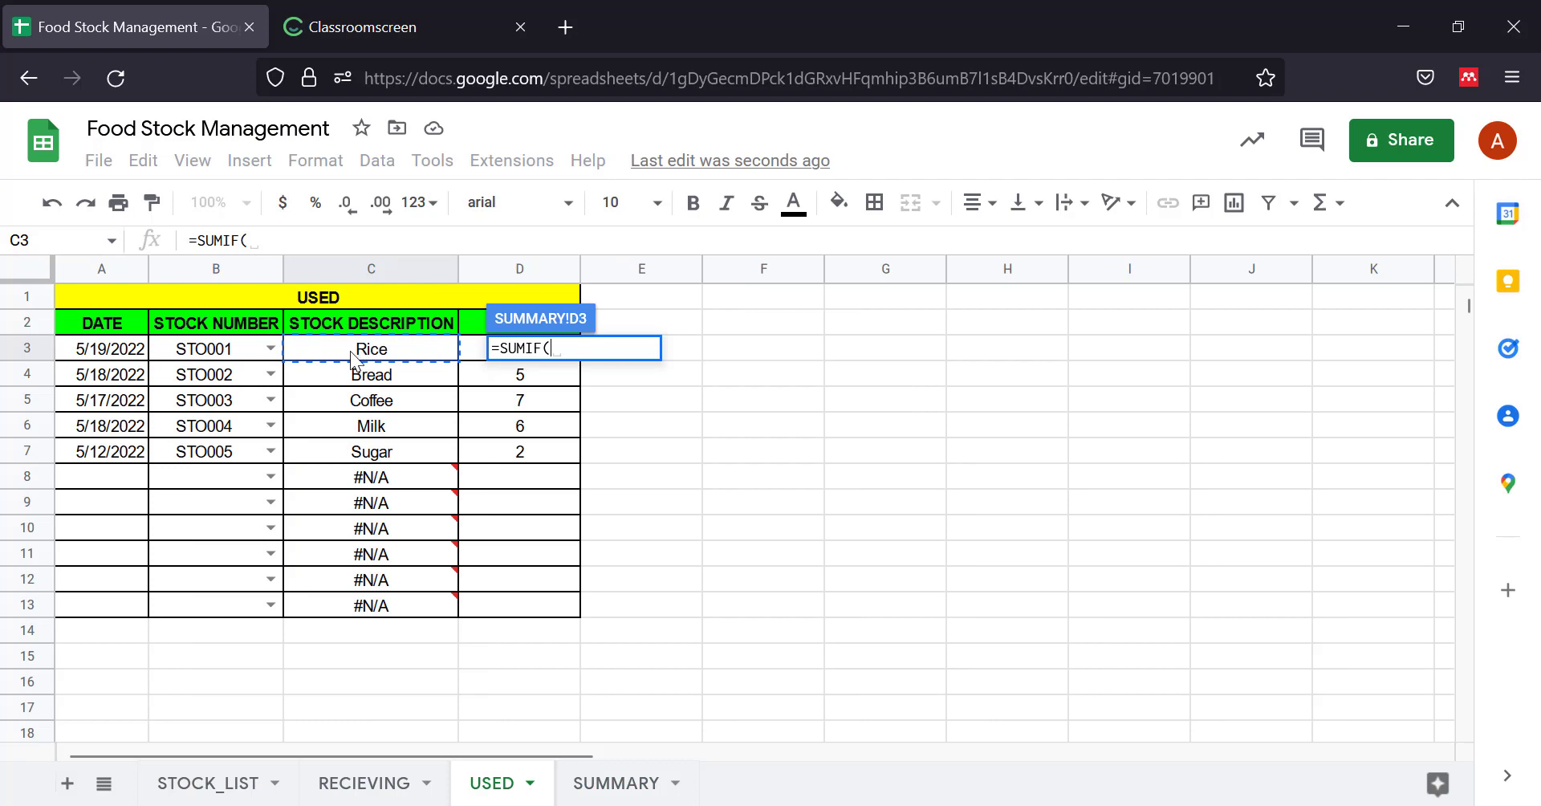
drag(352, 358, 399, 630)
text(,)
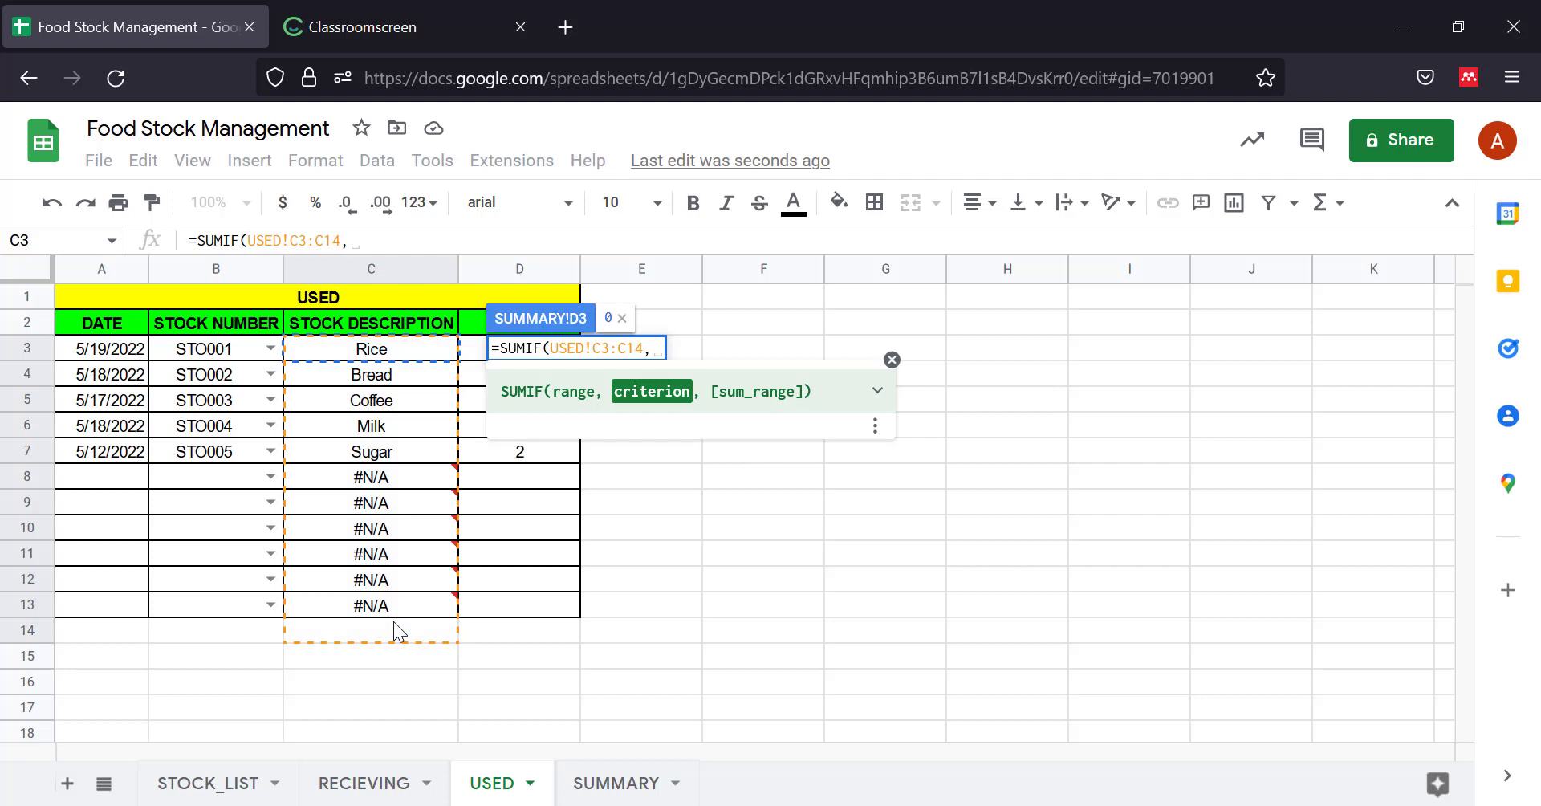
Complete the SUMIF in D3 with criterion B3 and sum range USED!D3:D13, and fill it down to D13.
click(618, 783)
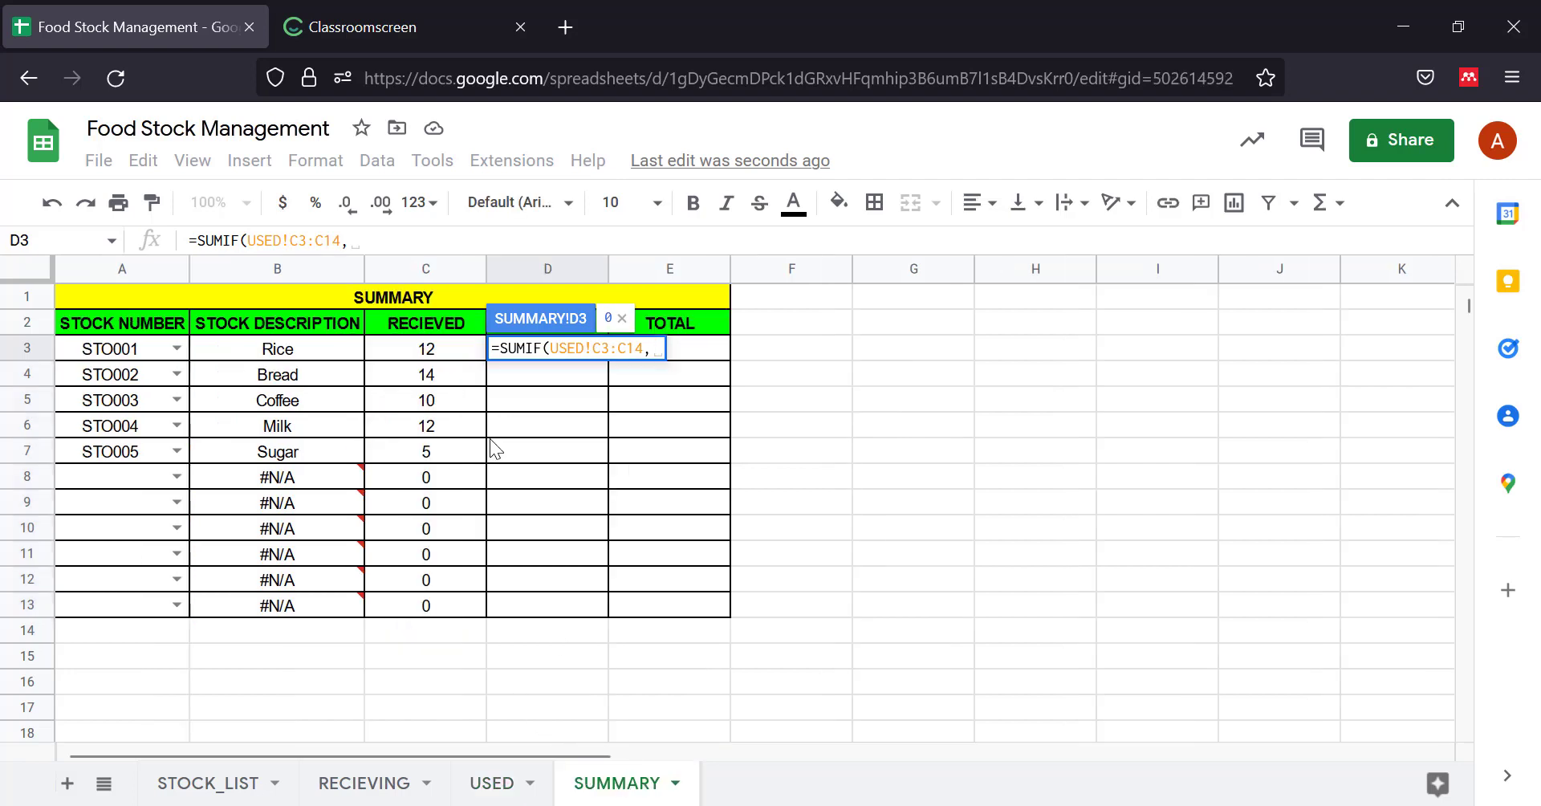
click(272, 359)
text(,)
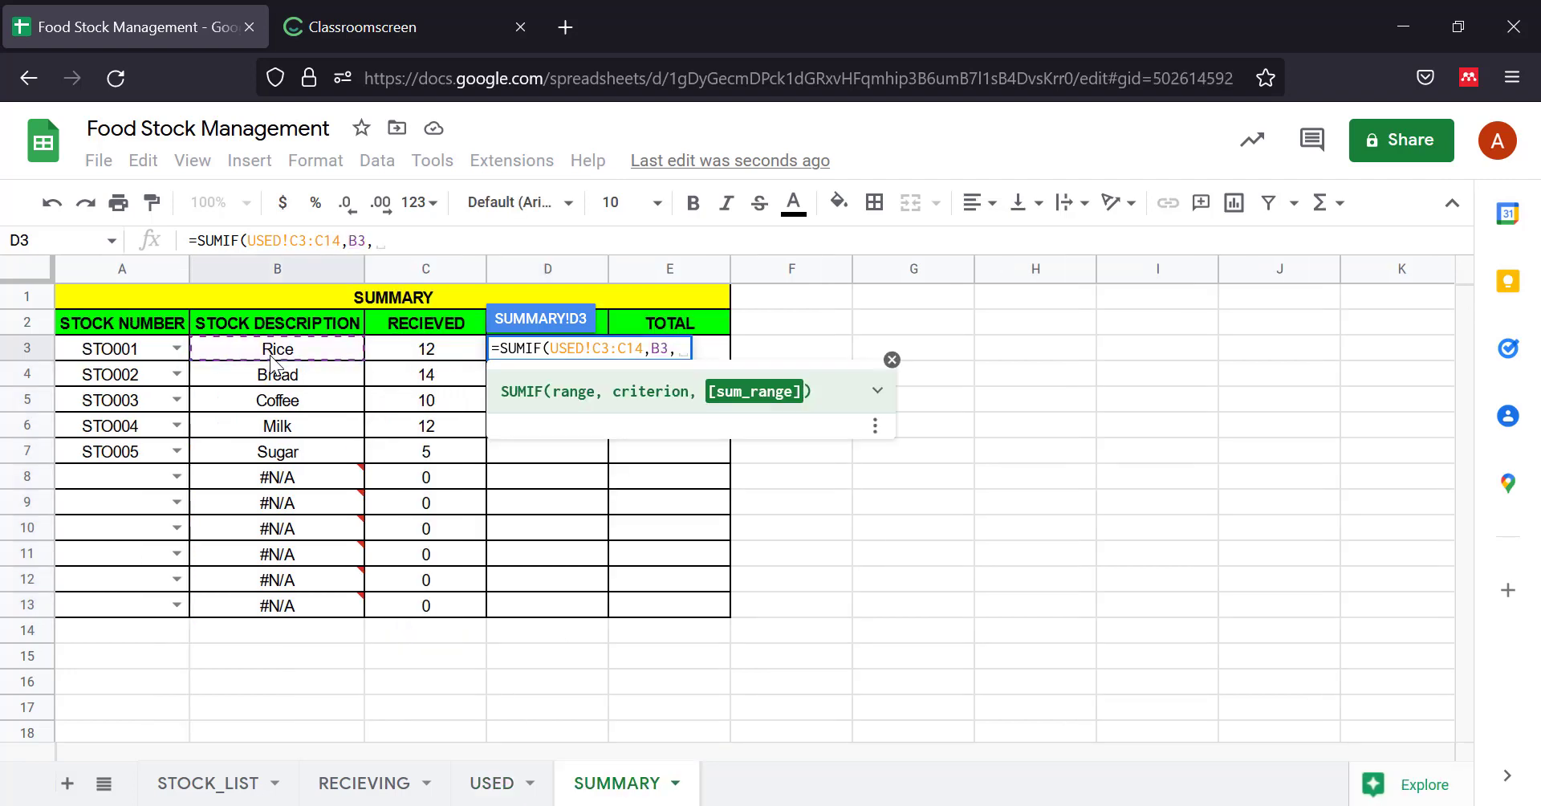
click(492, 782)
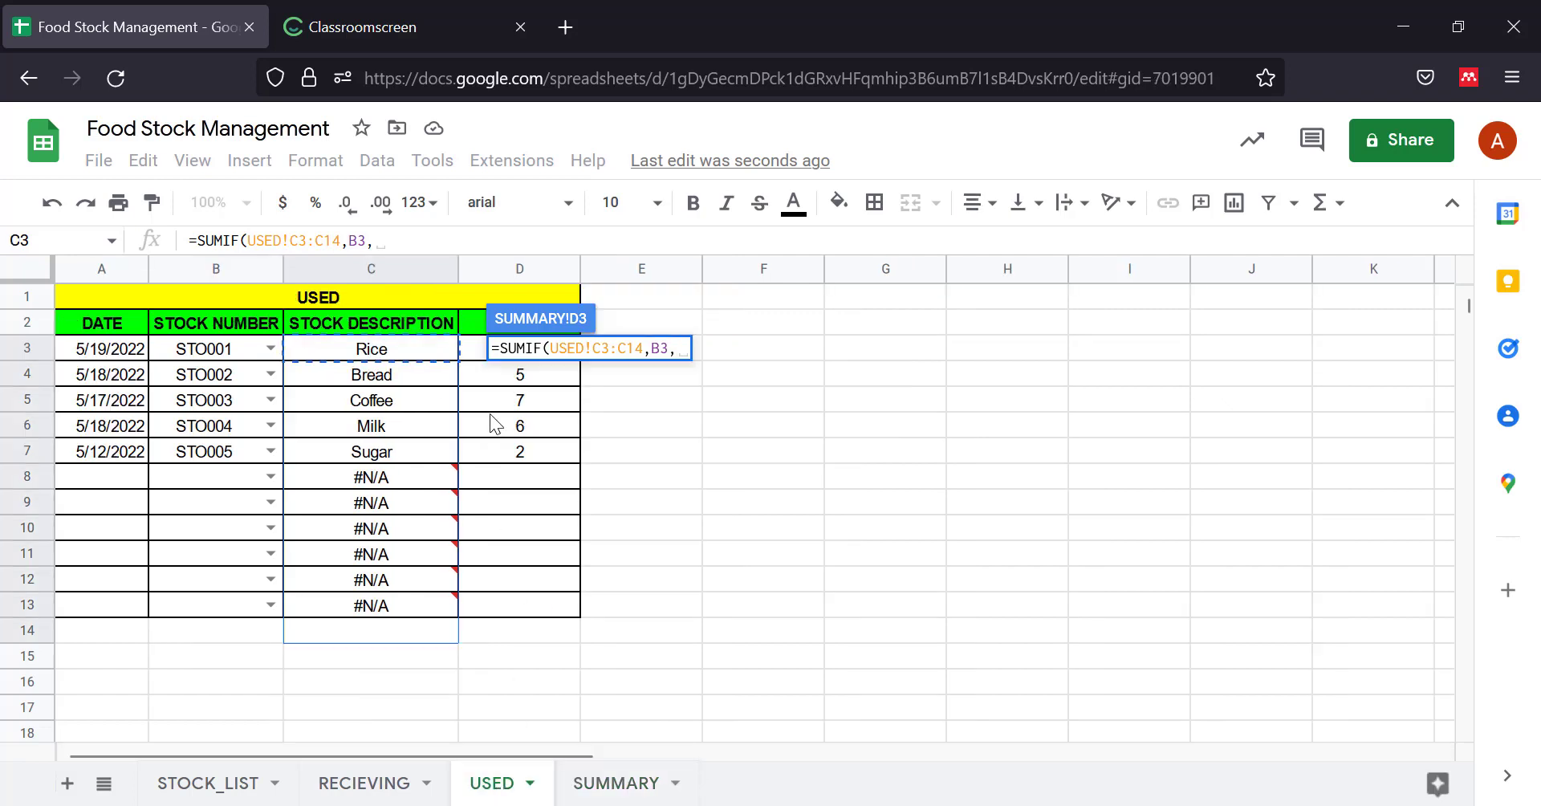
drag(478, 352, 517, 600)
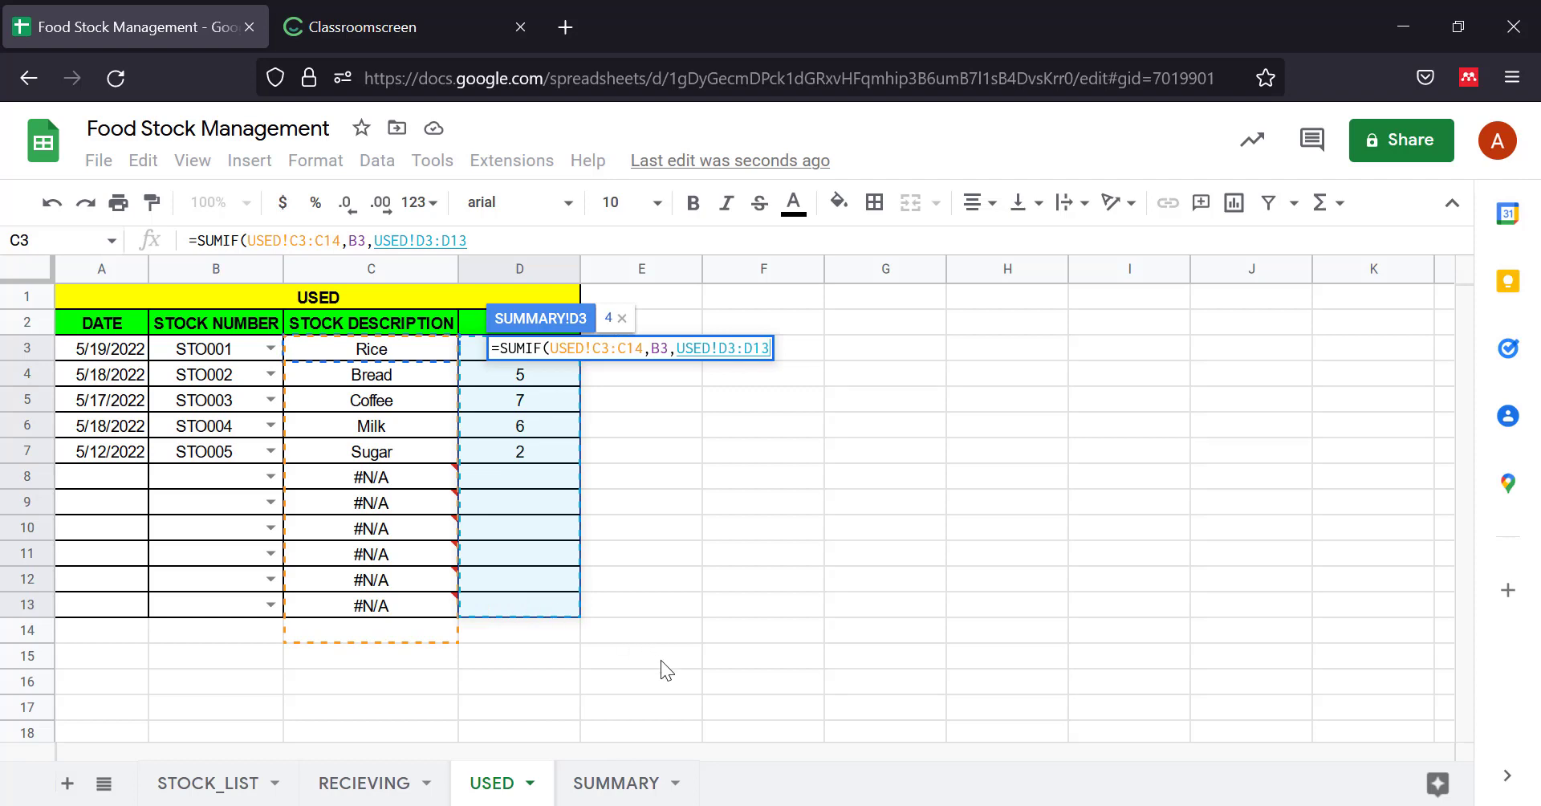
key(Return)
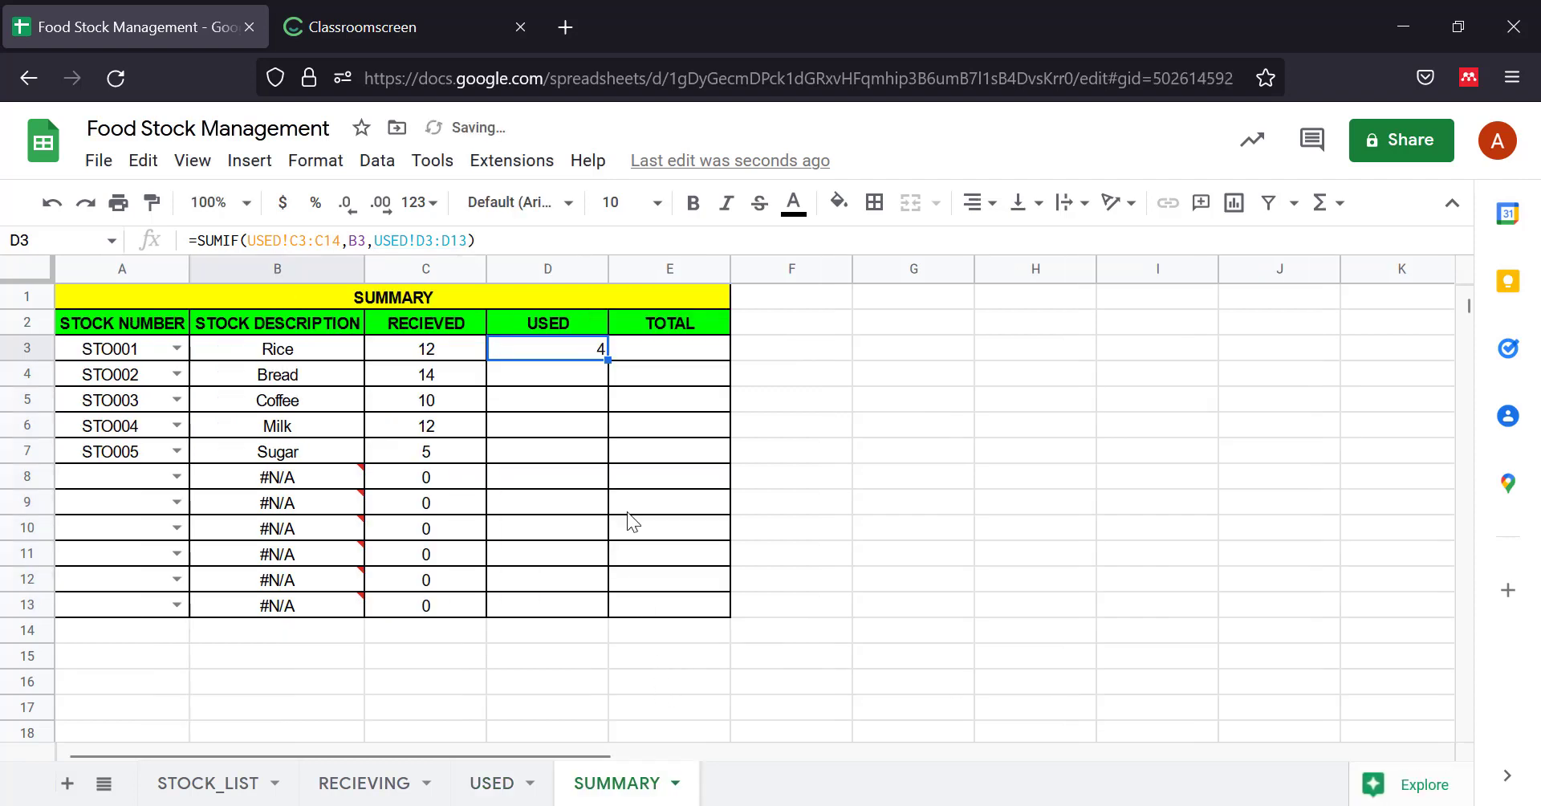
drag(609, 361, 608, 619)
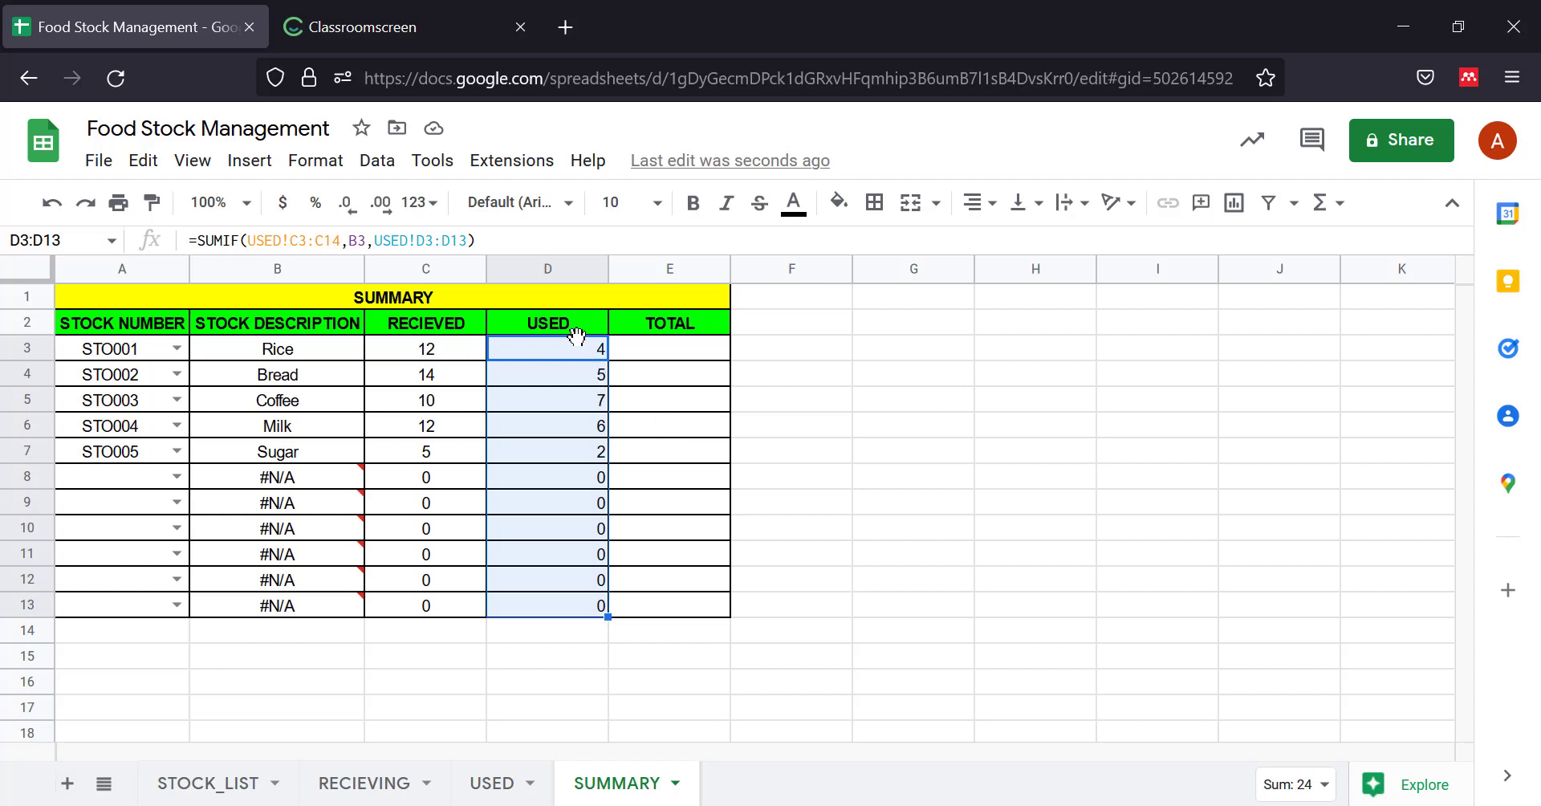
Calculate the stock total in E3 on SUMMARY with =C3-D3 and accept the suggested autofill down to E13.
click(660, 345)
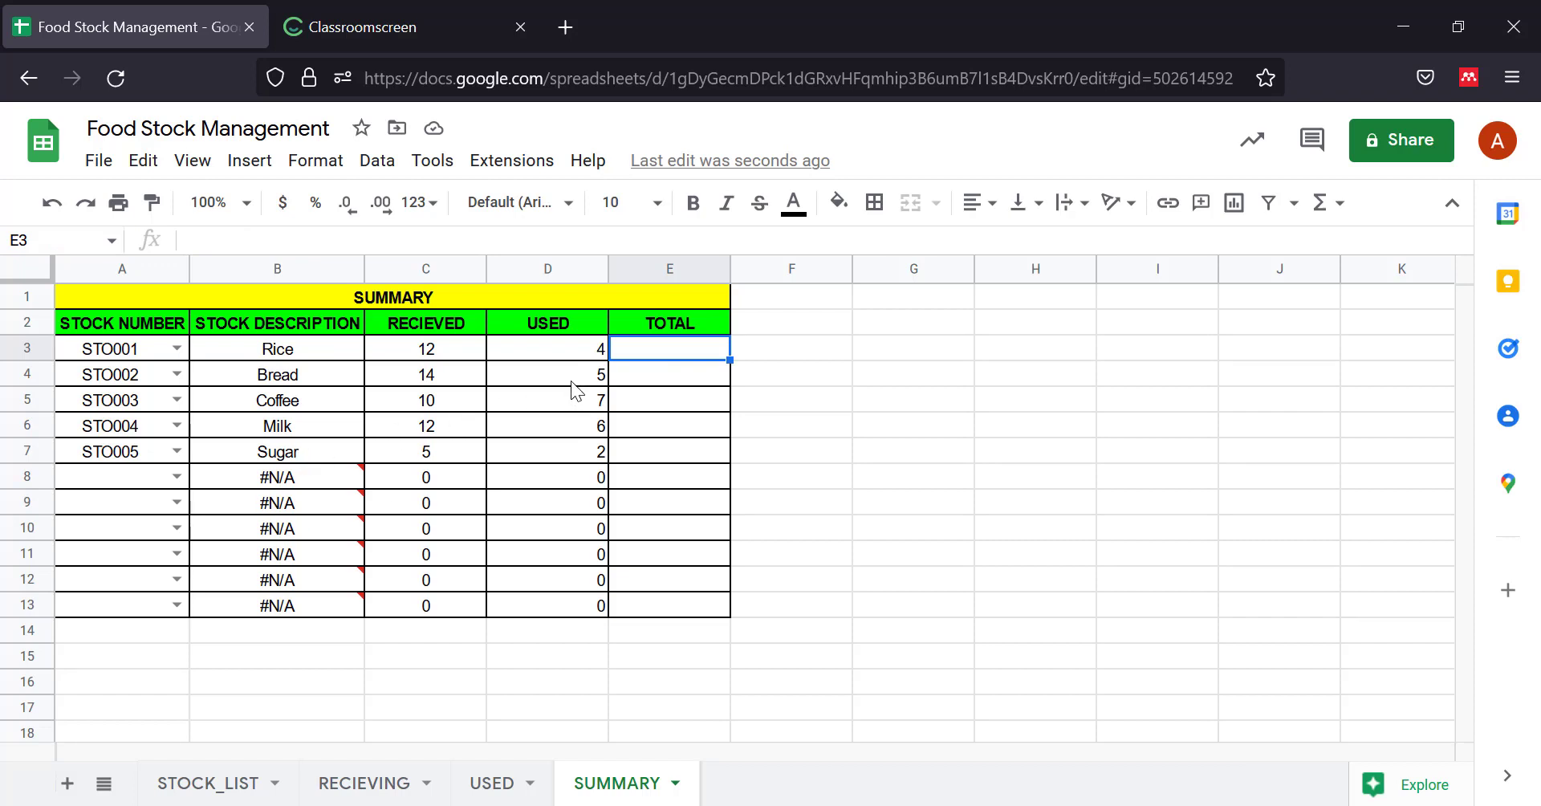
text(=)
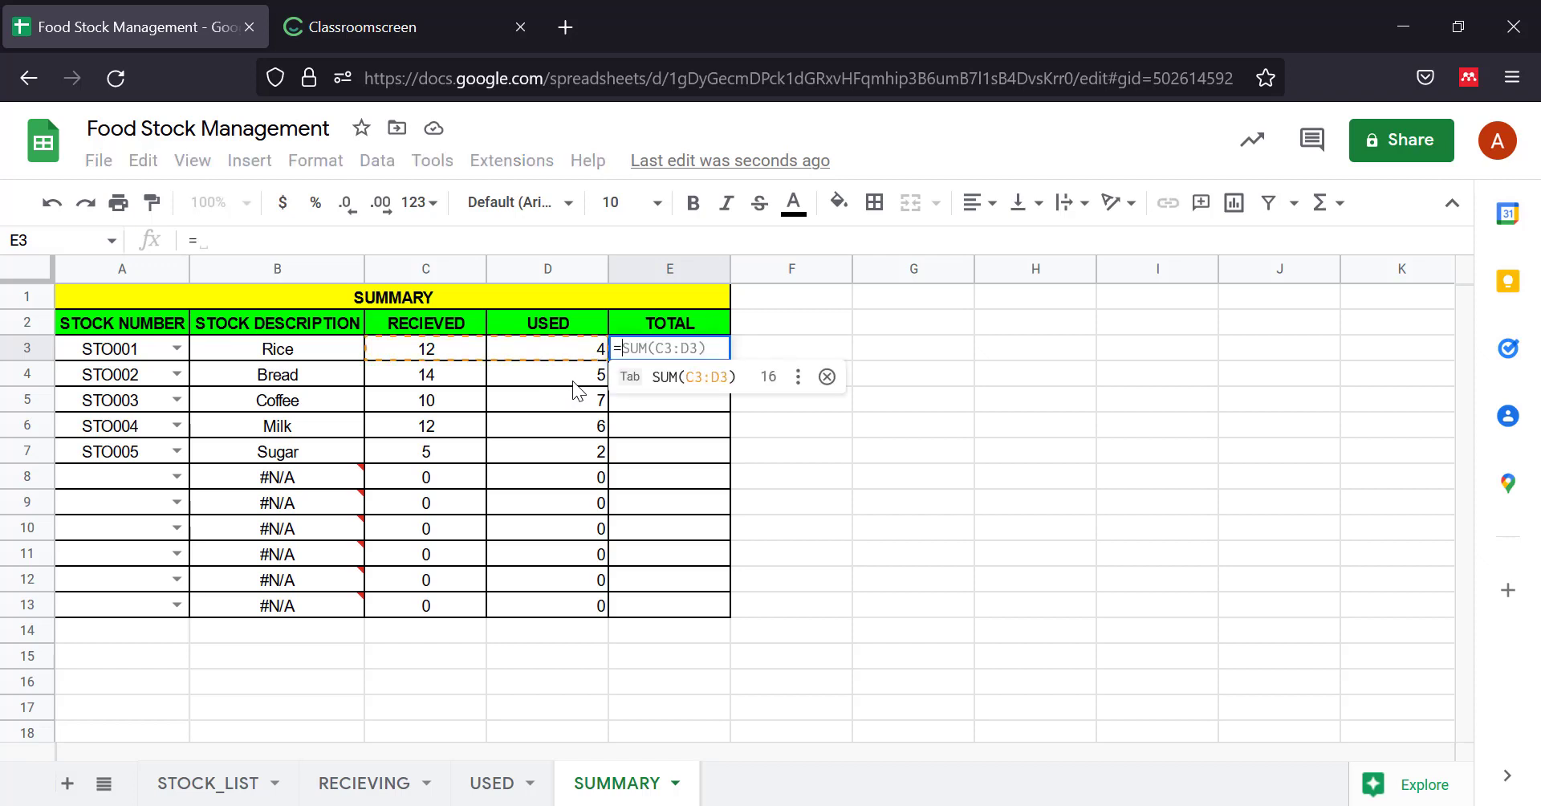
click(448, 352)
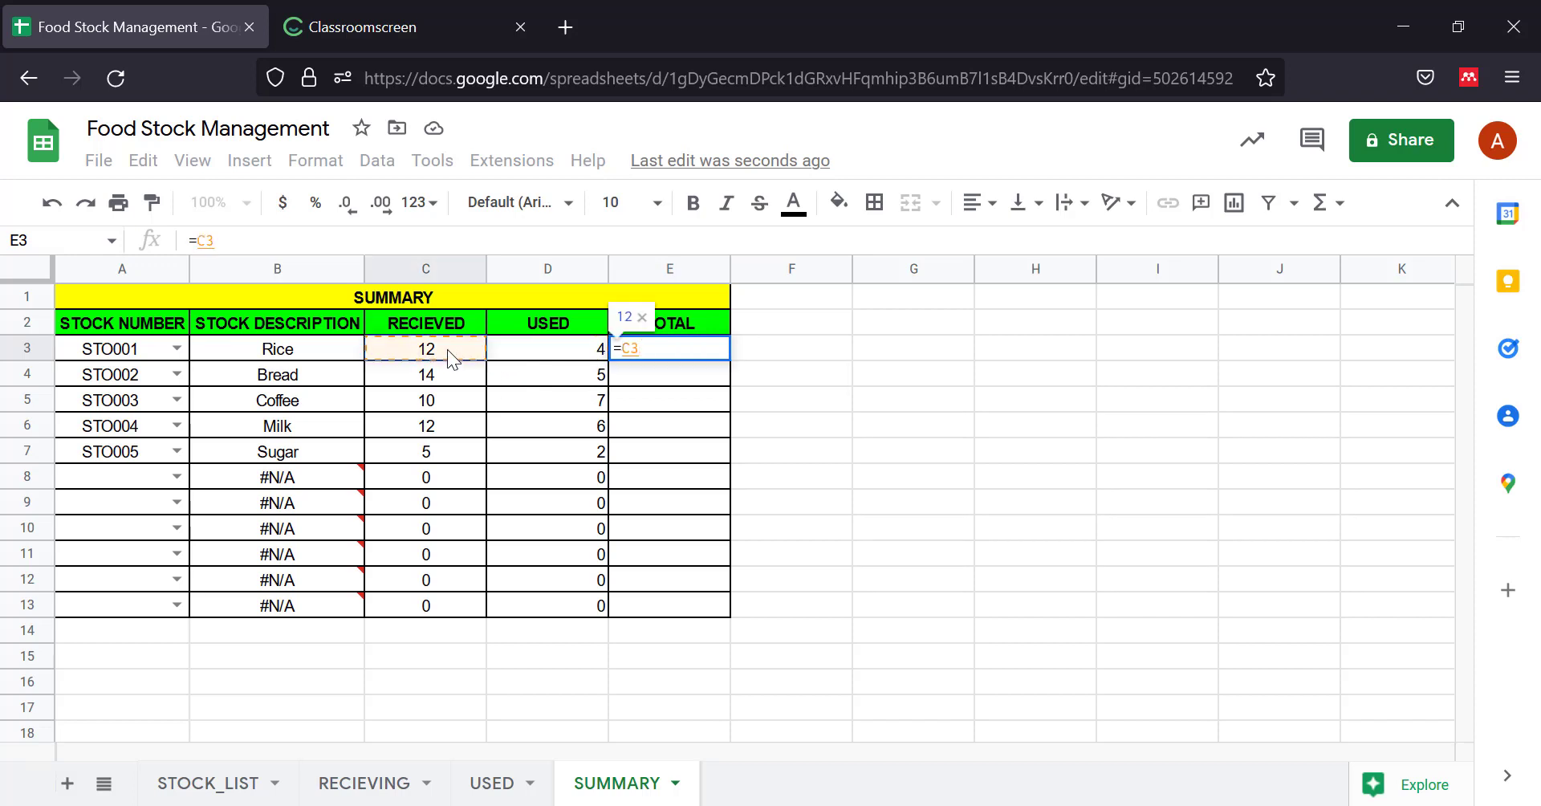
text(-)
click(529, 354)
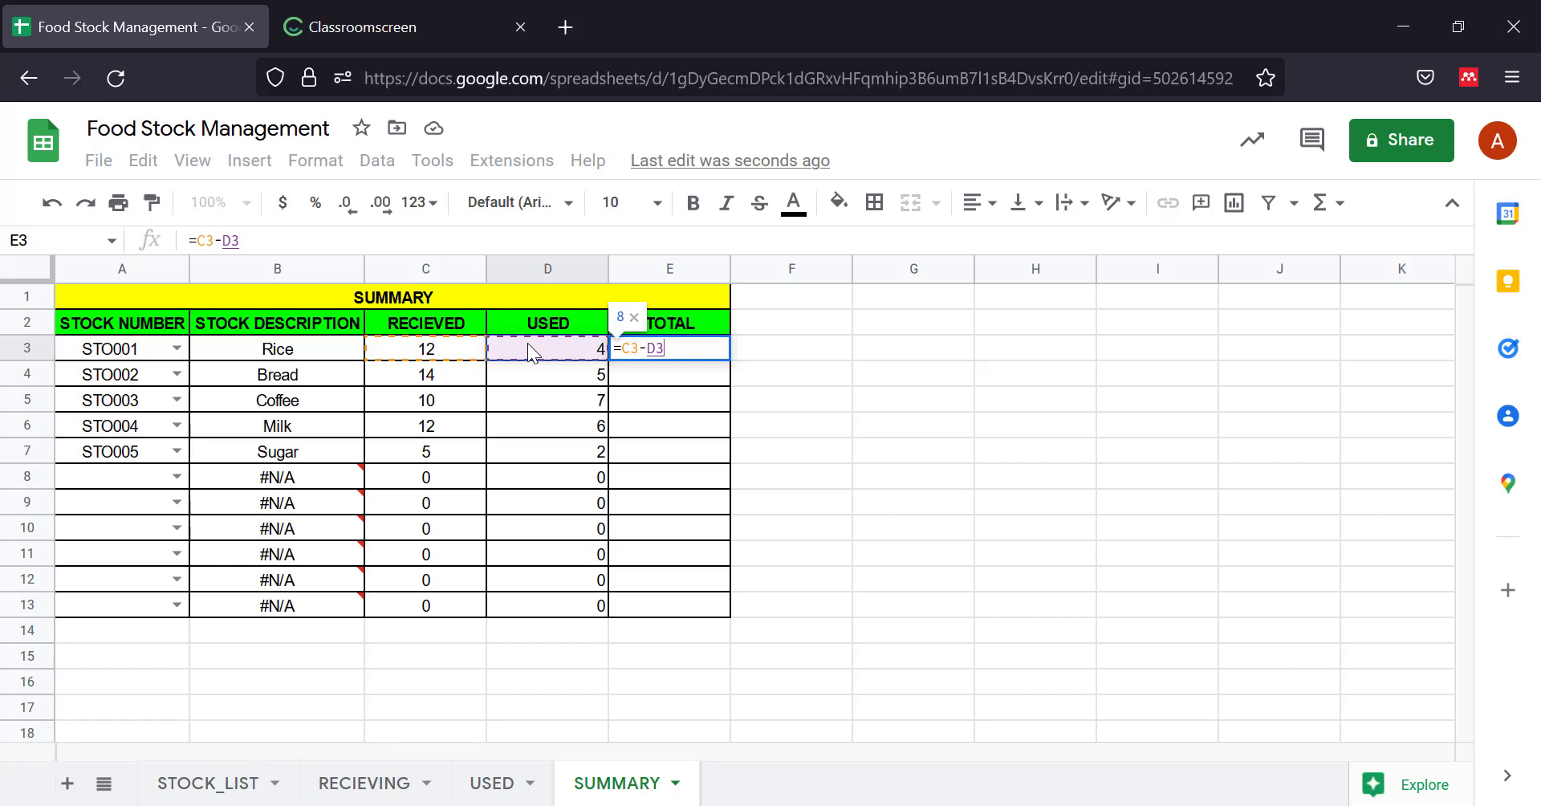
key(Return)
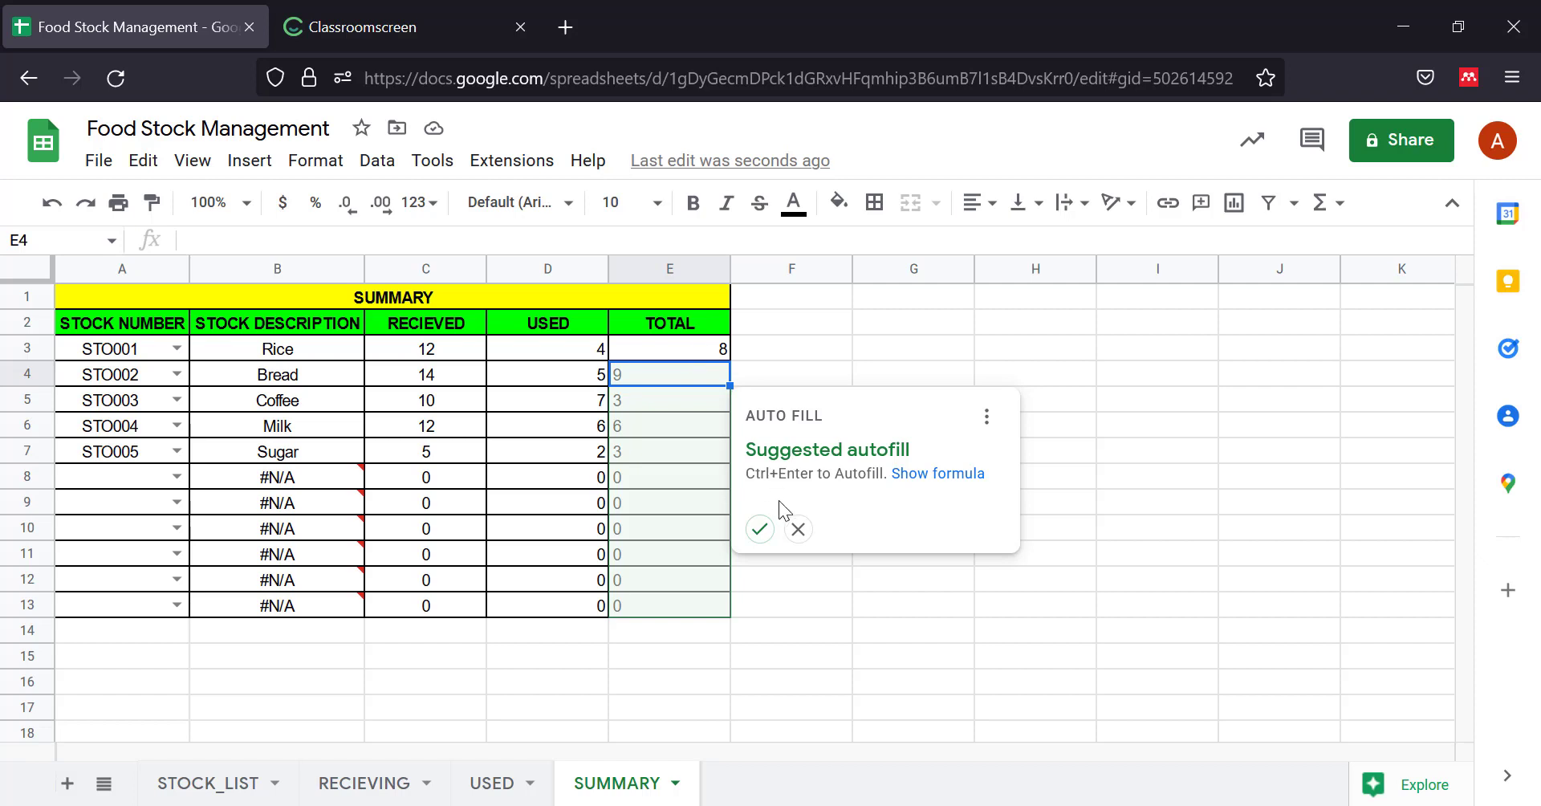
click(760, 530)
Change the header in E2 to TOTAL STOCKS and widen column E slightly to fit it.
click(711, 328)
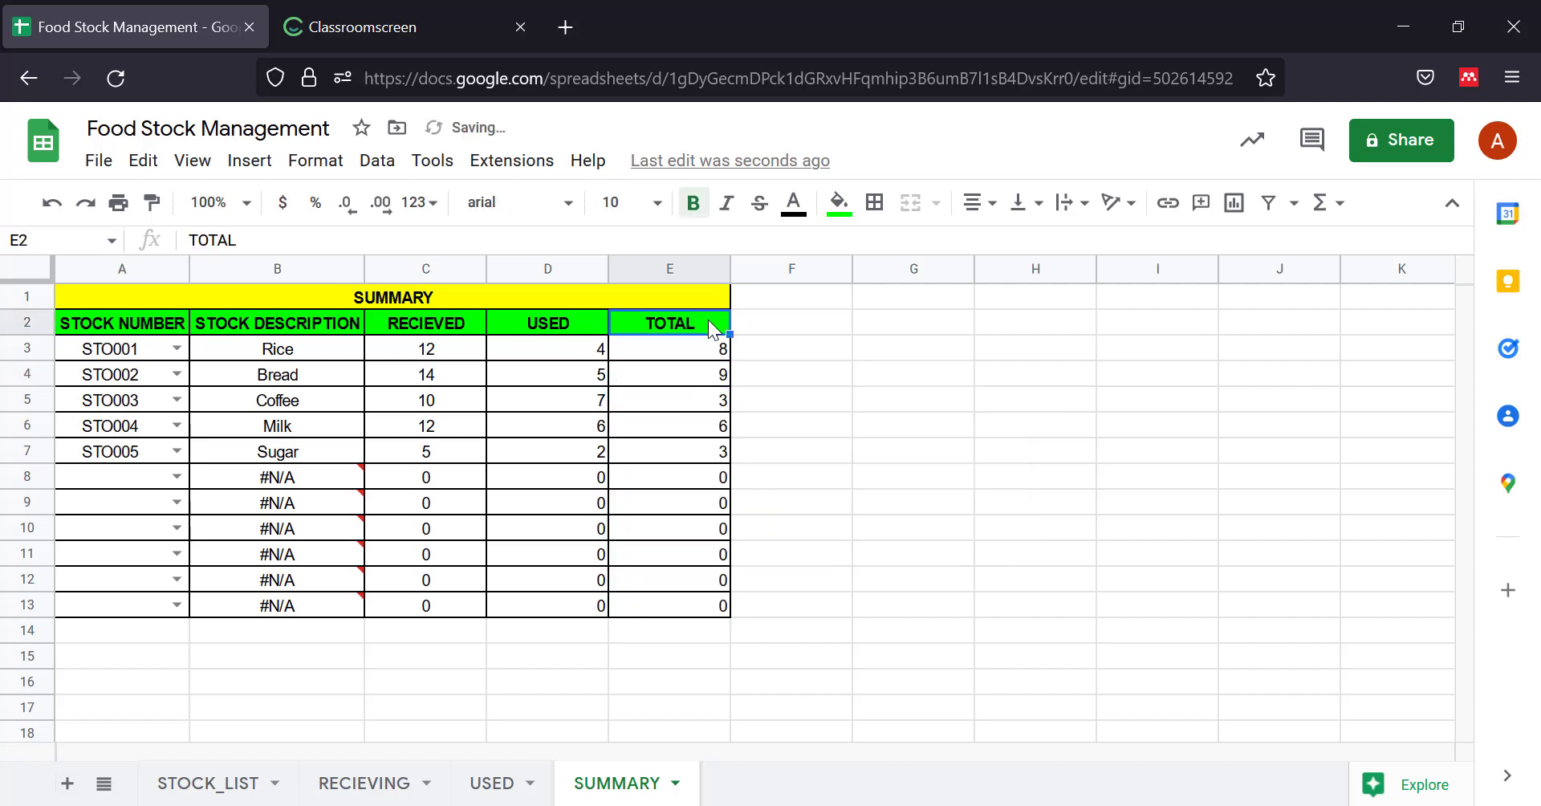
key(Return)
text(ST)
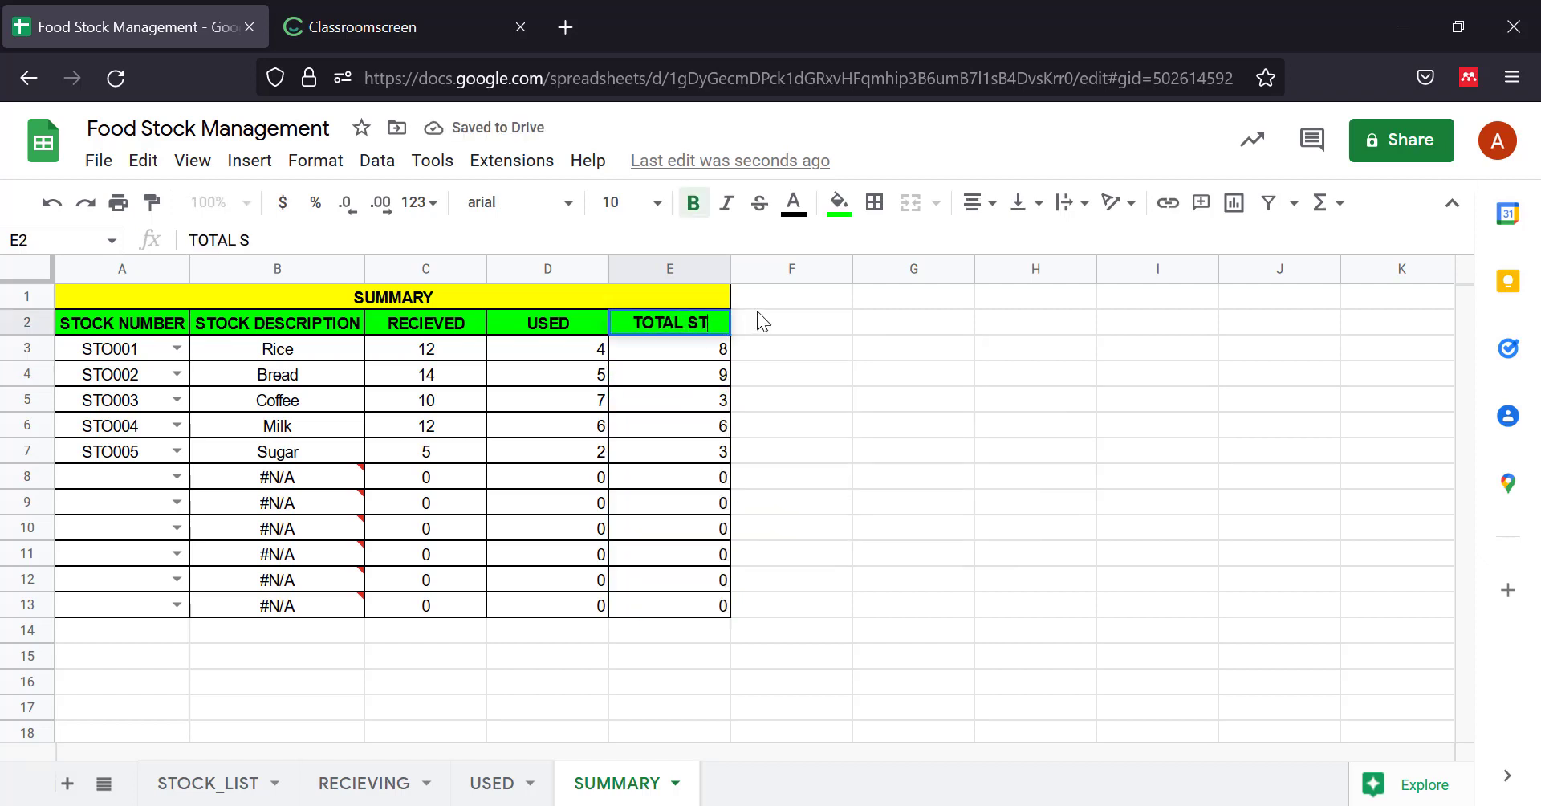
text(OCKS)
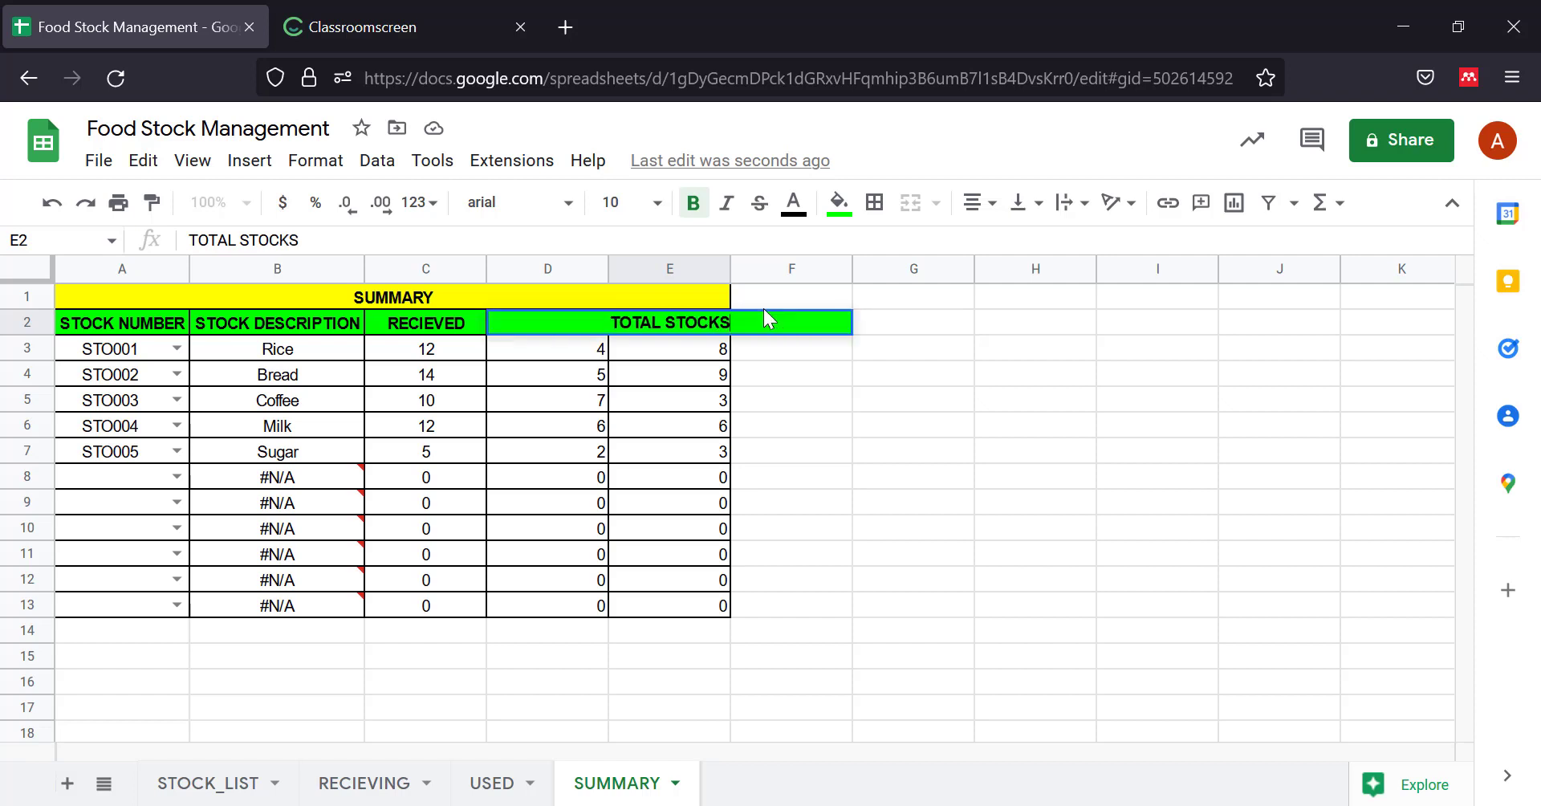
click(842, 394)
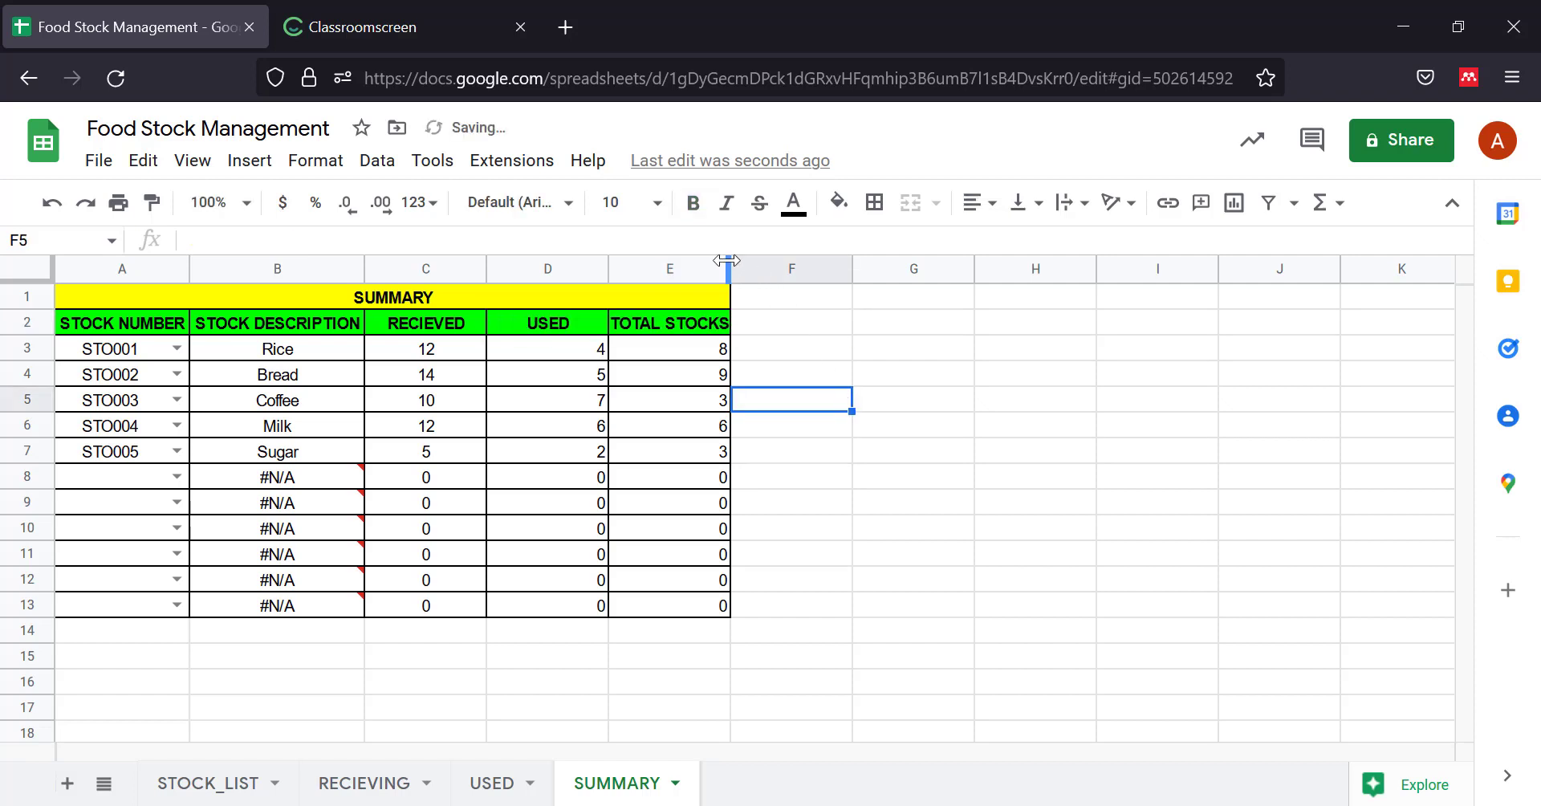
drag(730, 266, 739, 270)
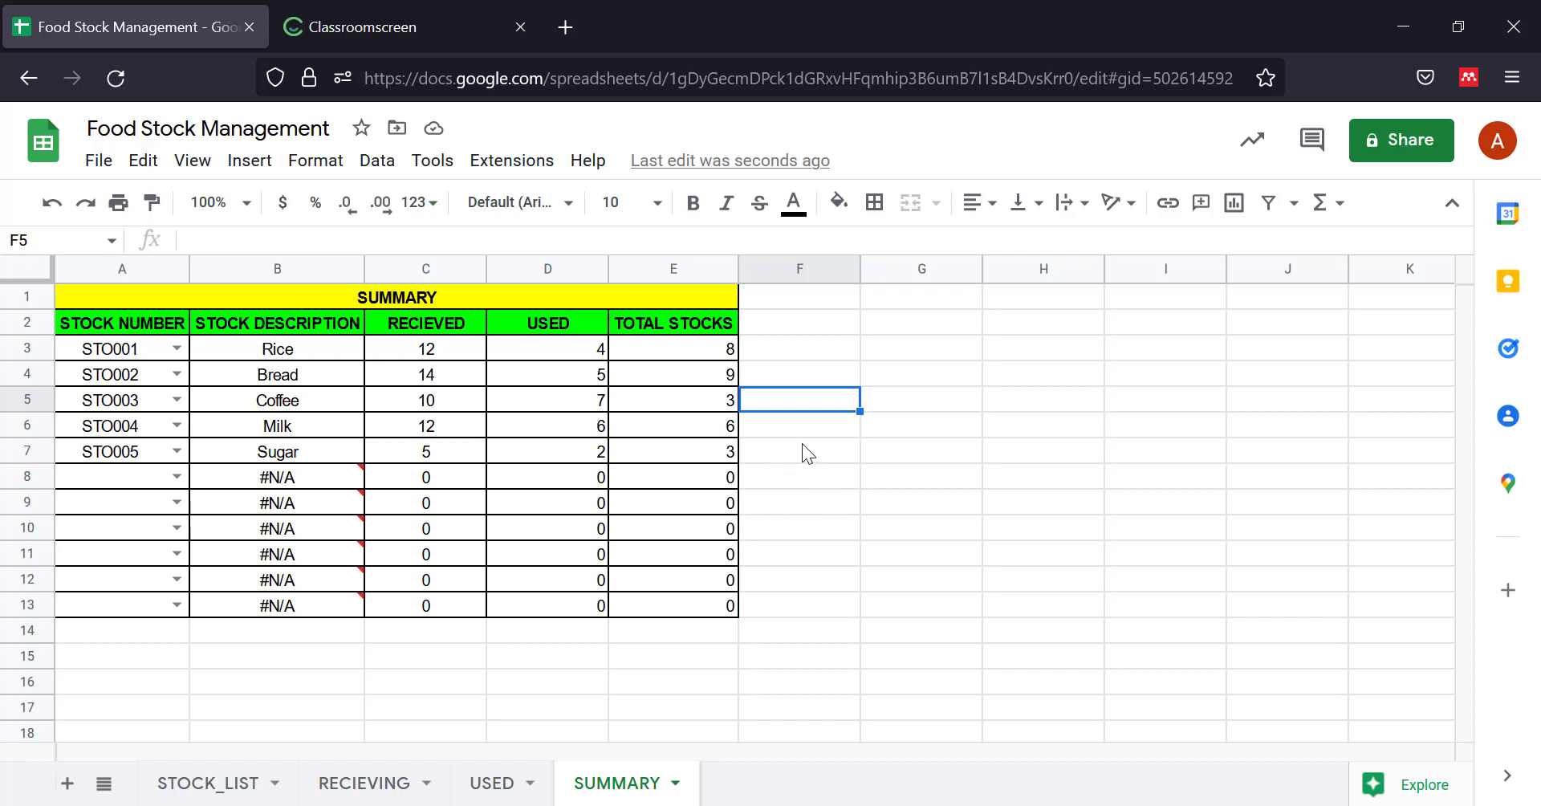
click(347, 16)
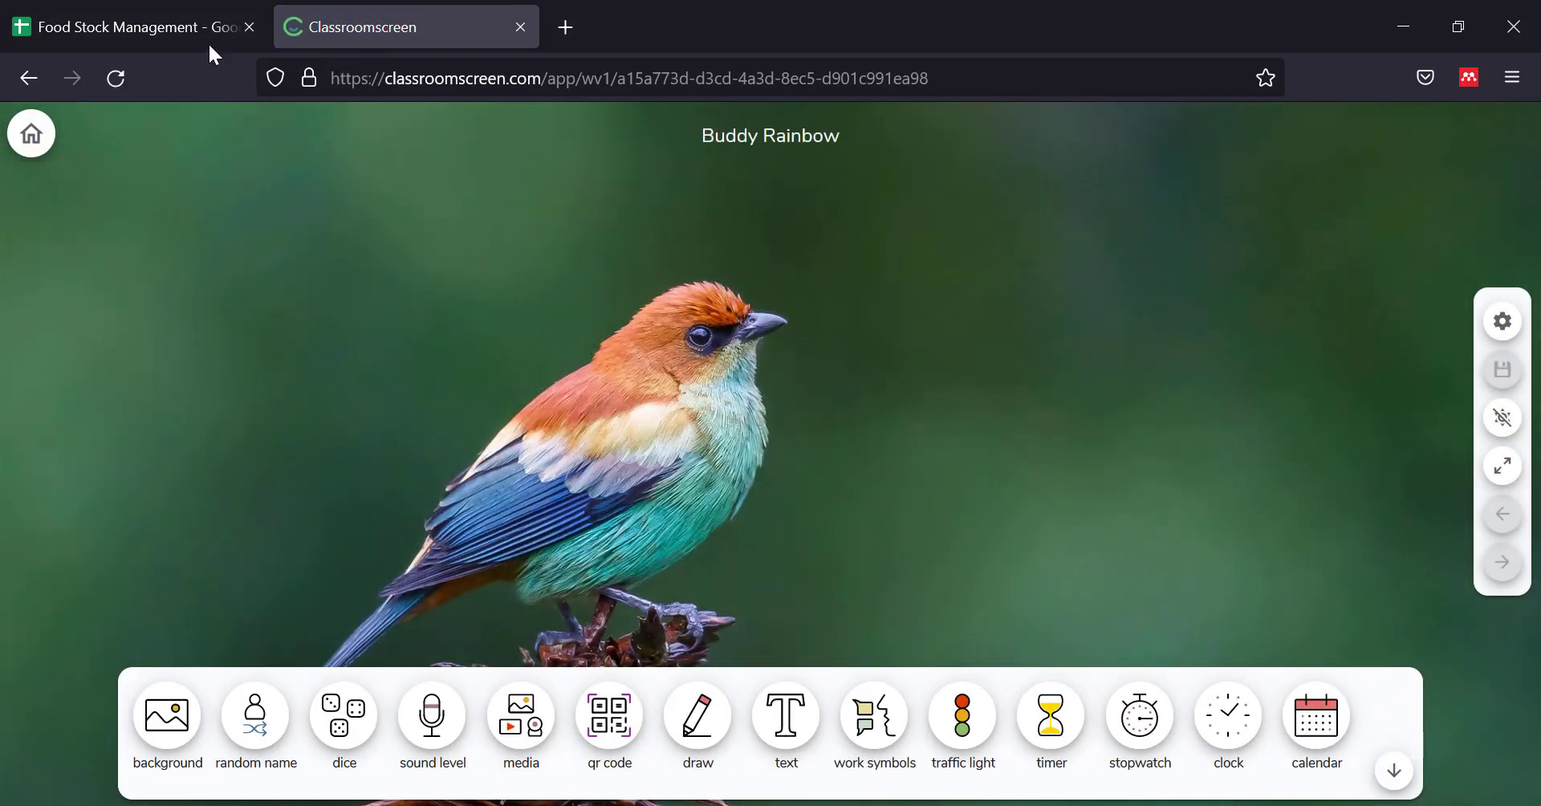
click(189, 31)
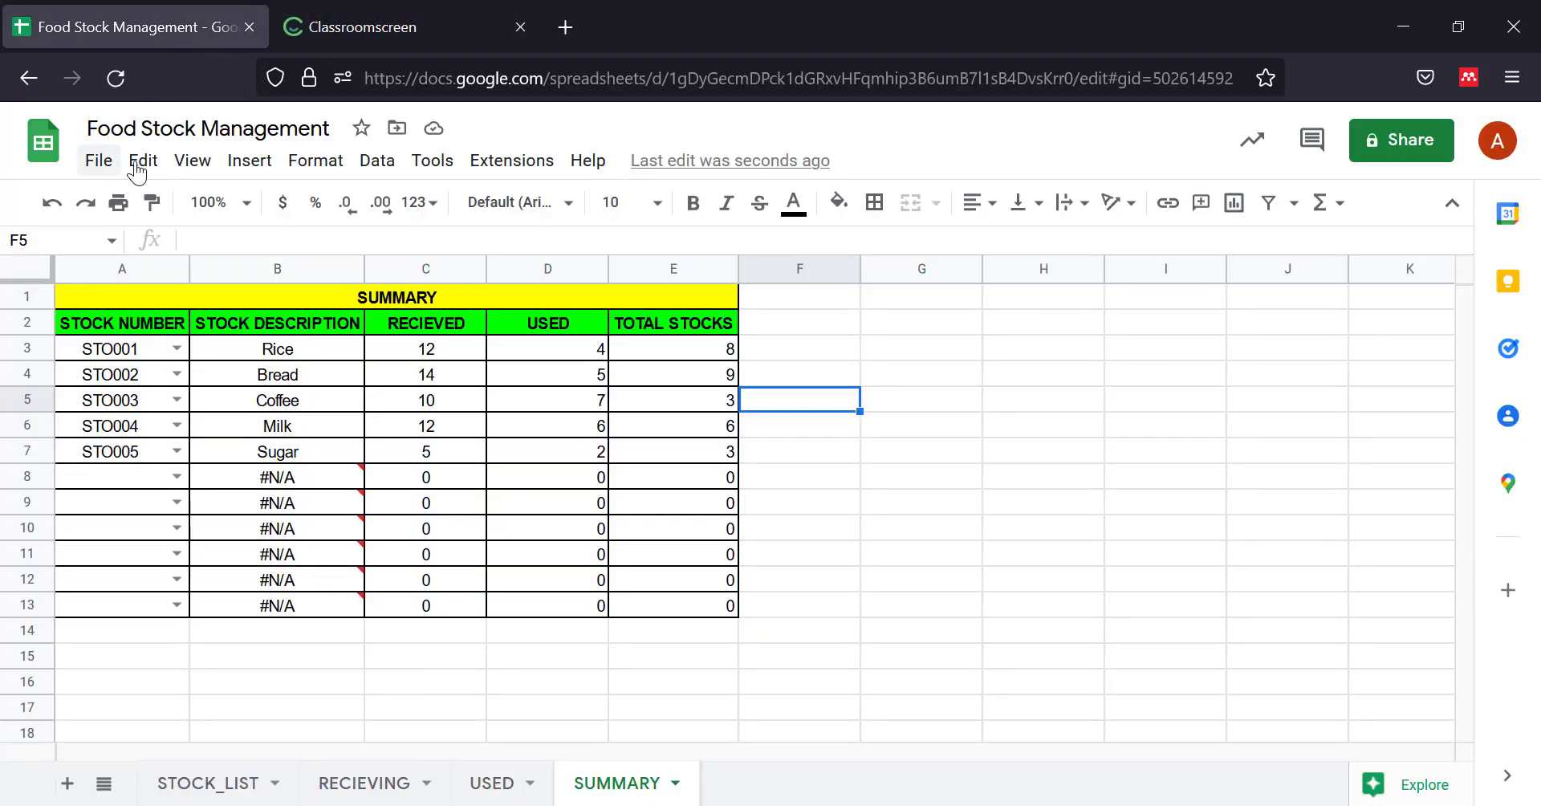